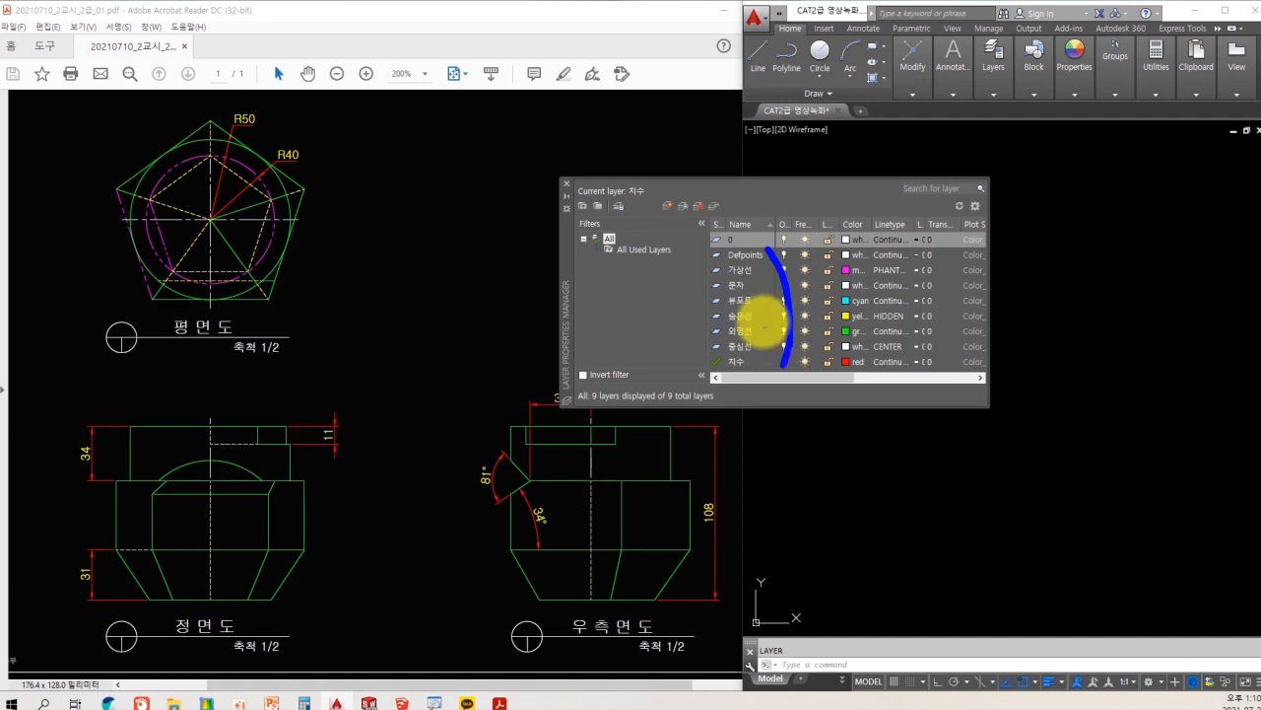
- Examine the drawing's layers with their colours and linetypes, and close the layer manager
click(783, 256)
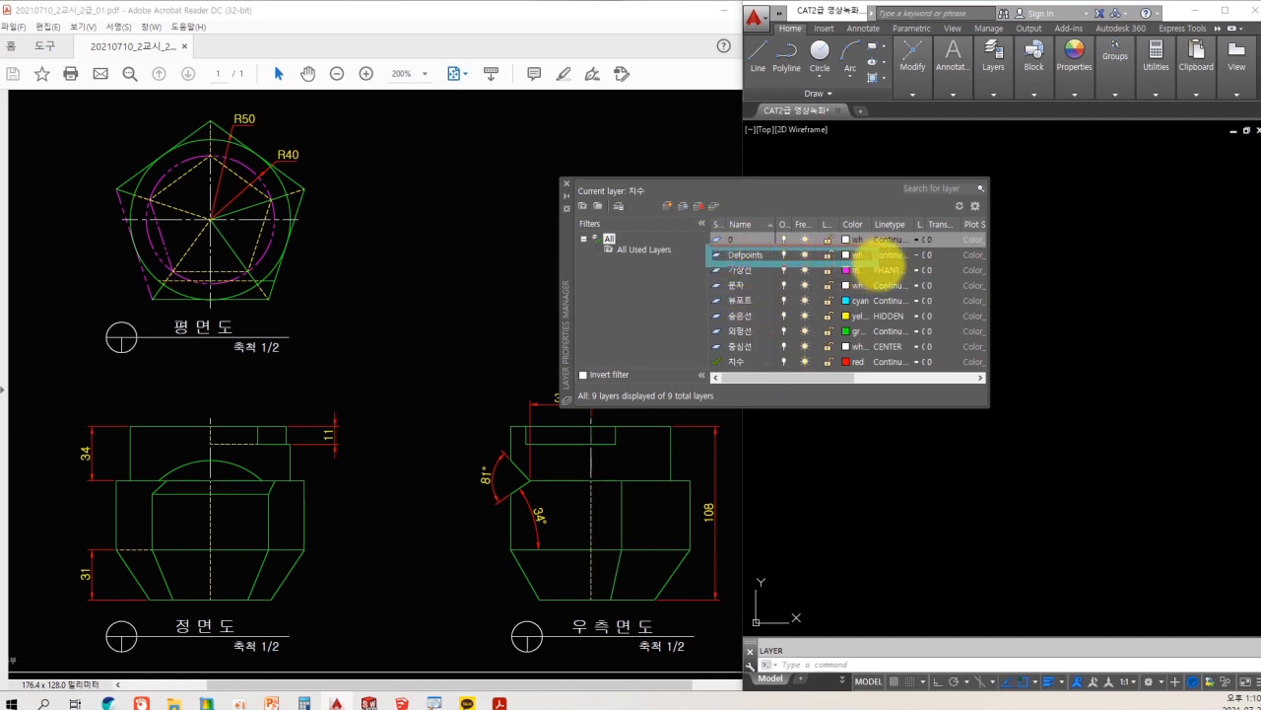
drag(932, 264, 926, 263)
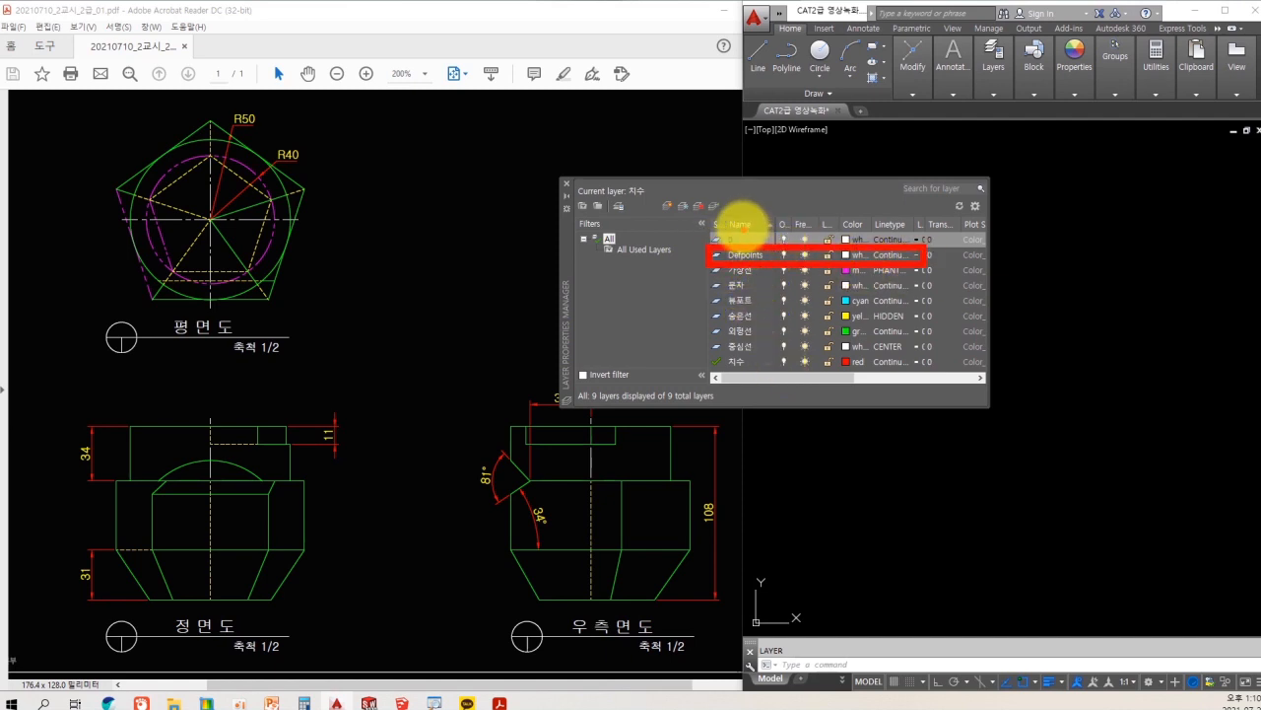
drag(768, 211, 767, 234)
drag(768, 223, 774, 222)
drag(777, 213, 786, 224)
drag(777, 234, 795, 242)
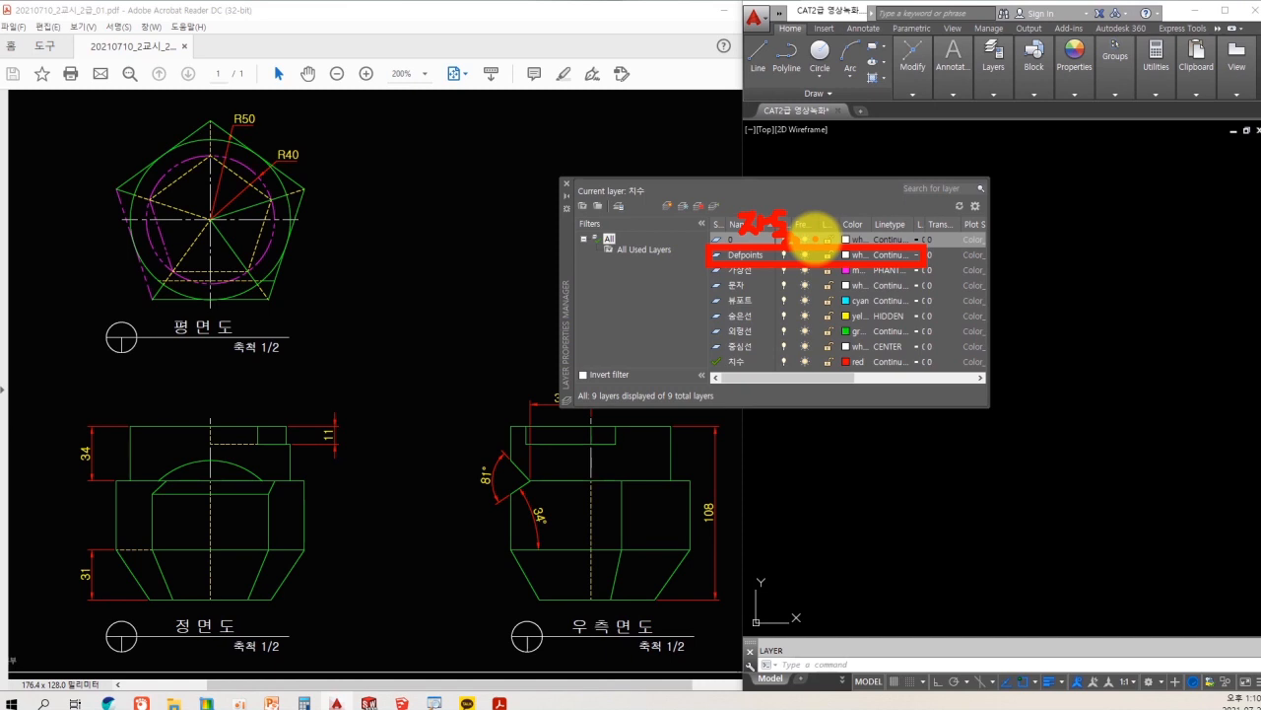
key(e)
mouse_move(936, 236)
mouse_down()
mouse_move(907, 338)
mouse_move(948, 339)
mouse_up()
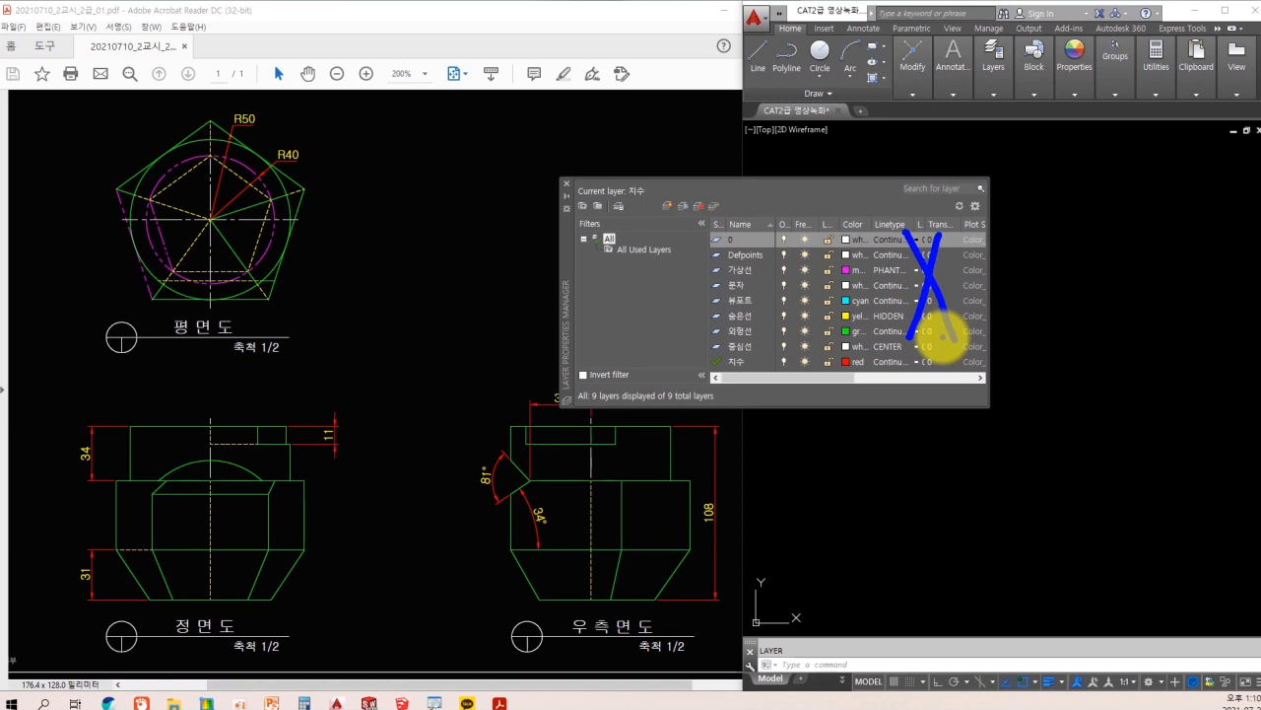
key(Escape)
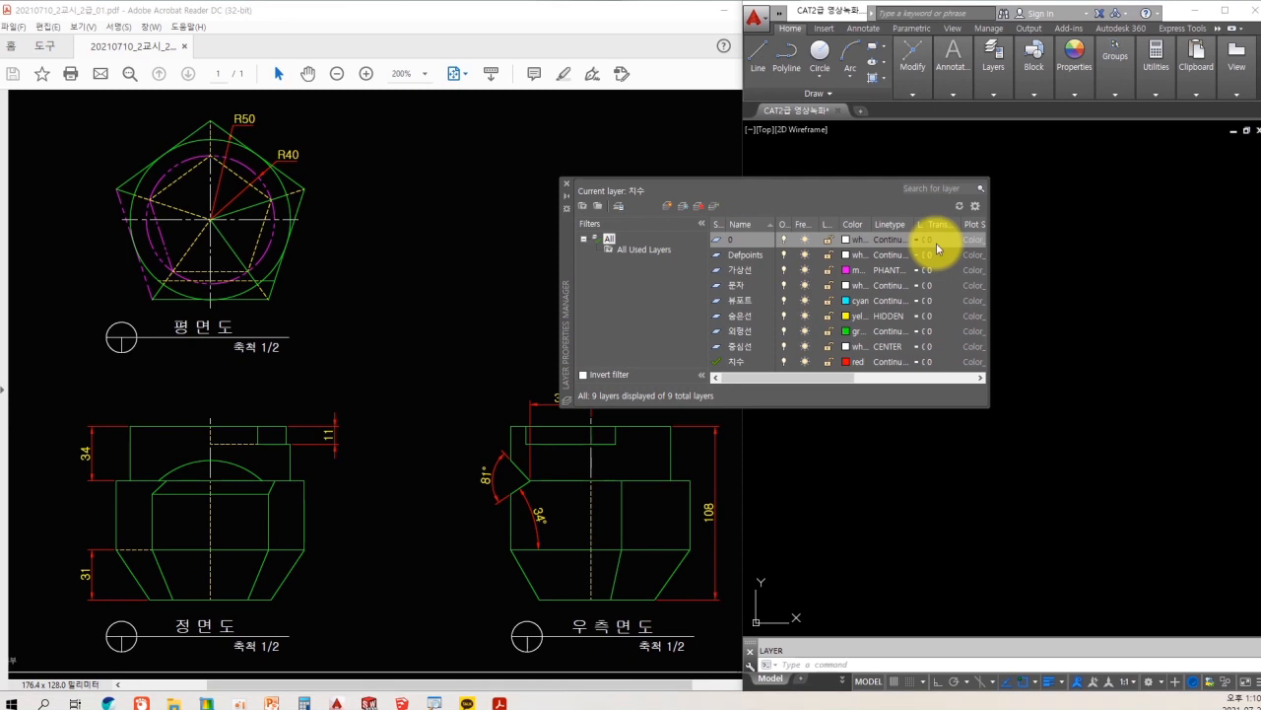
click(565, 183)
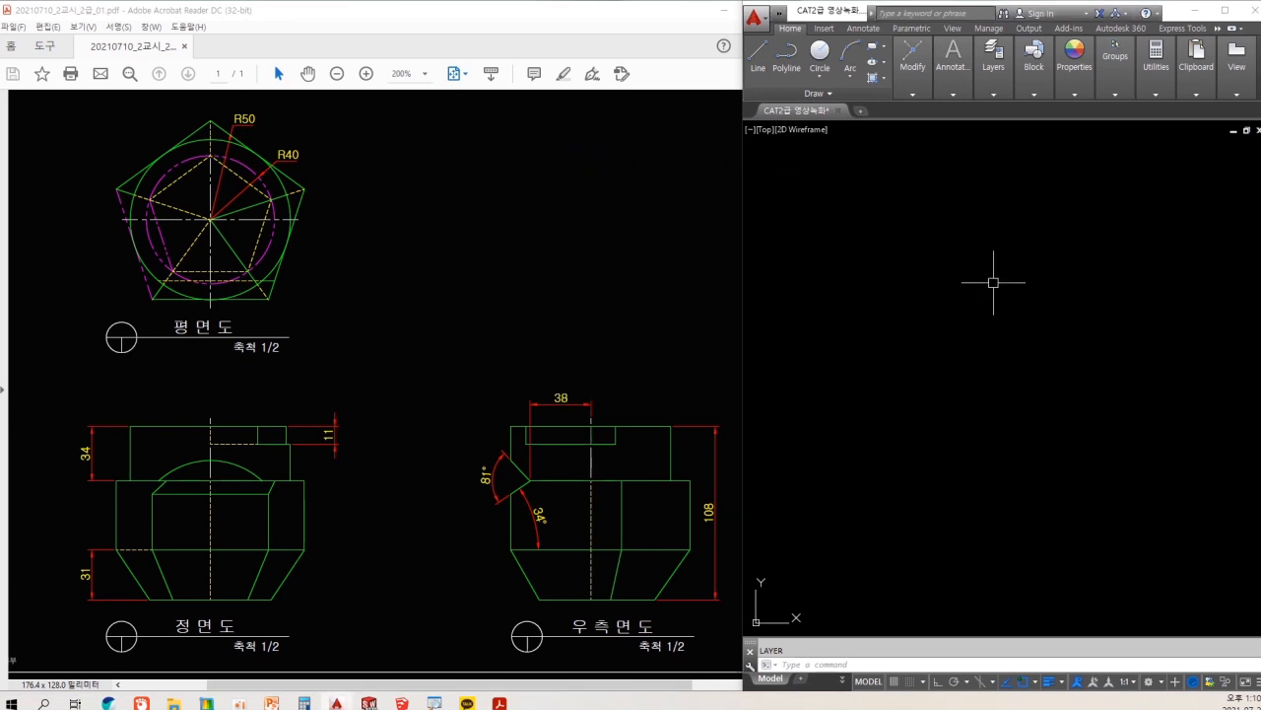
- Check the font settings of the Standard text style and leave the text style settings
key(Return)
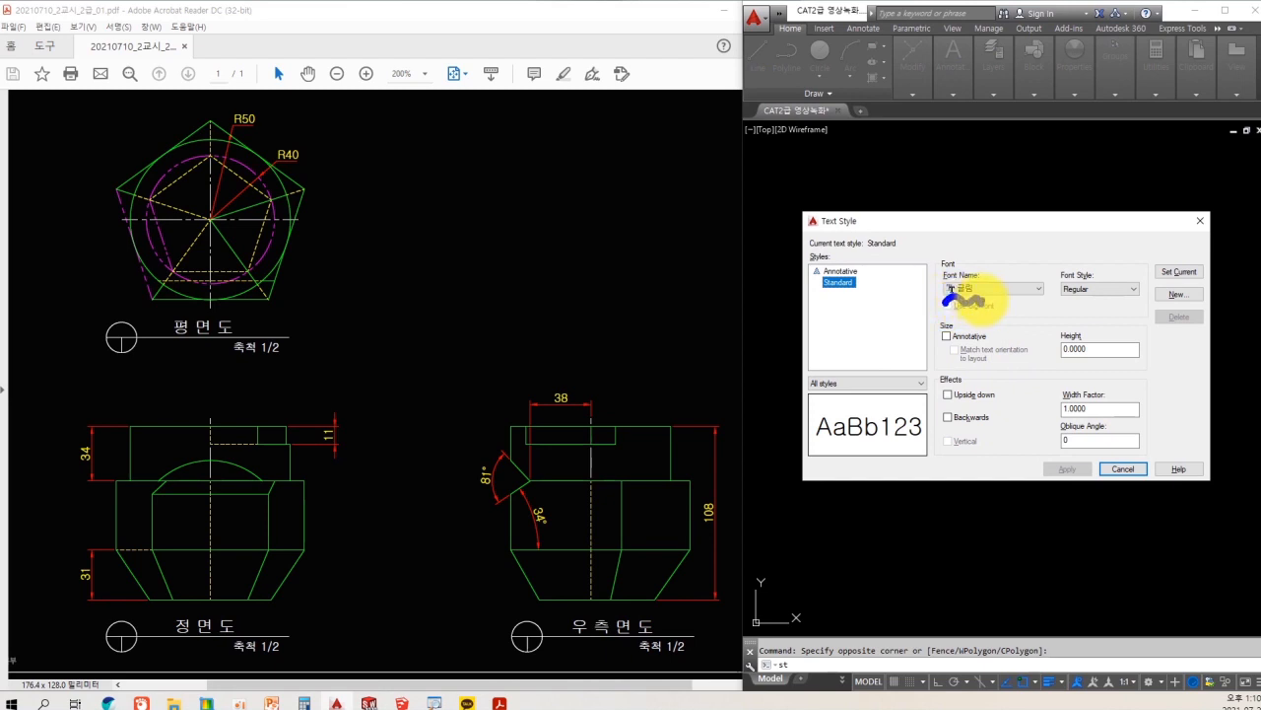
drag(975, 243, 984, 231)
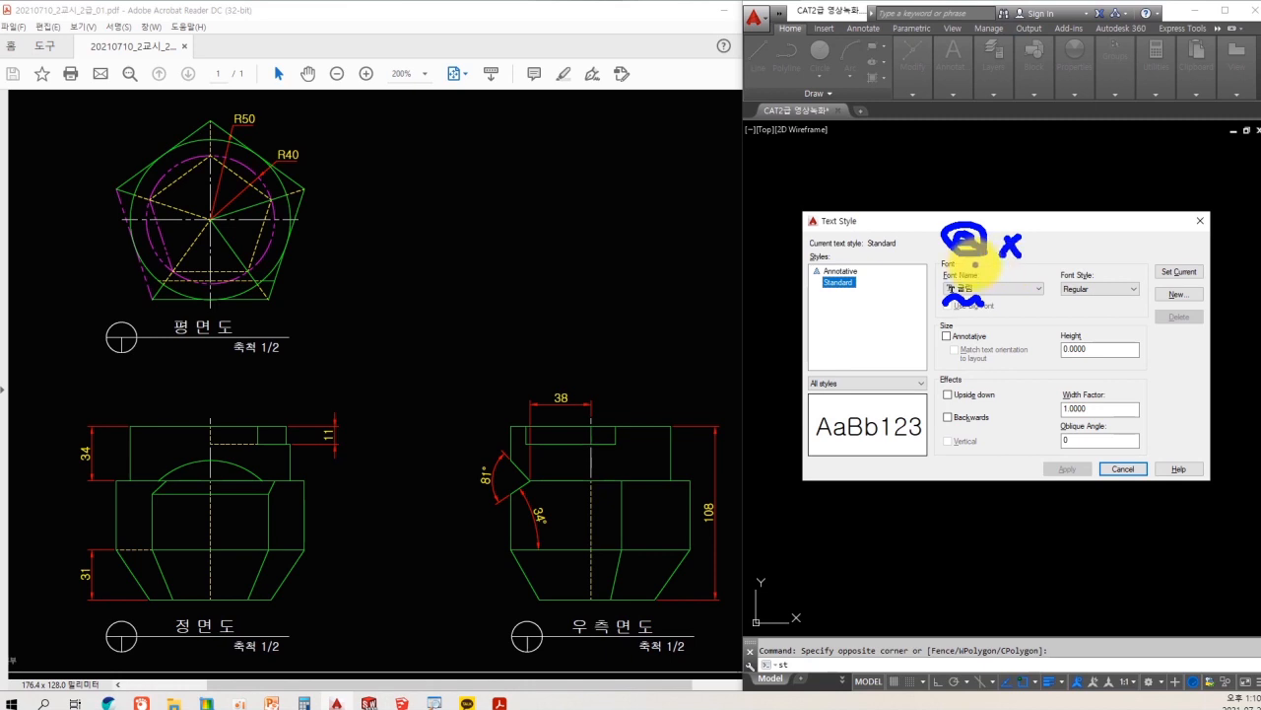
key(Escape)
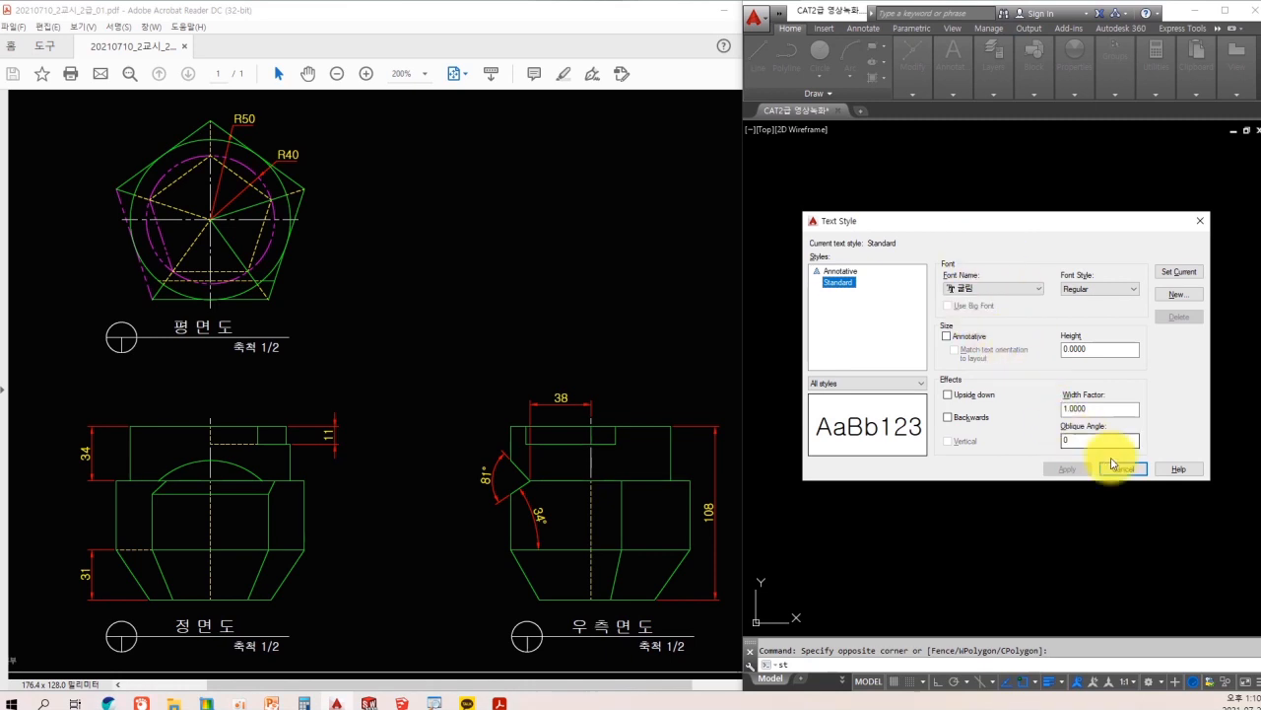
click(1125, 469)
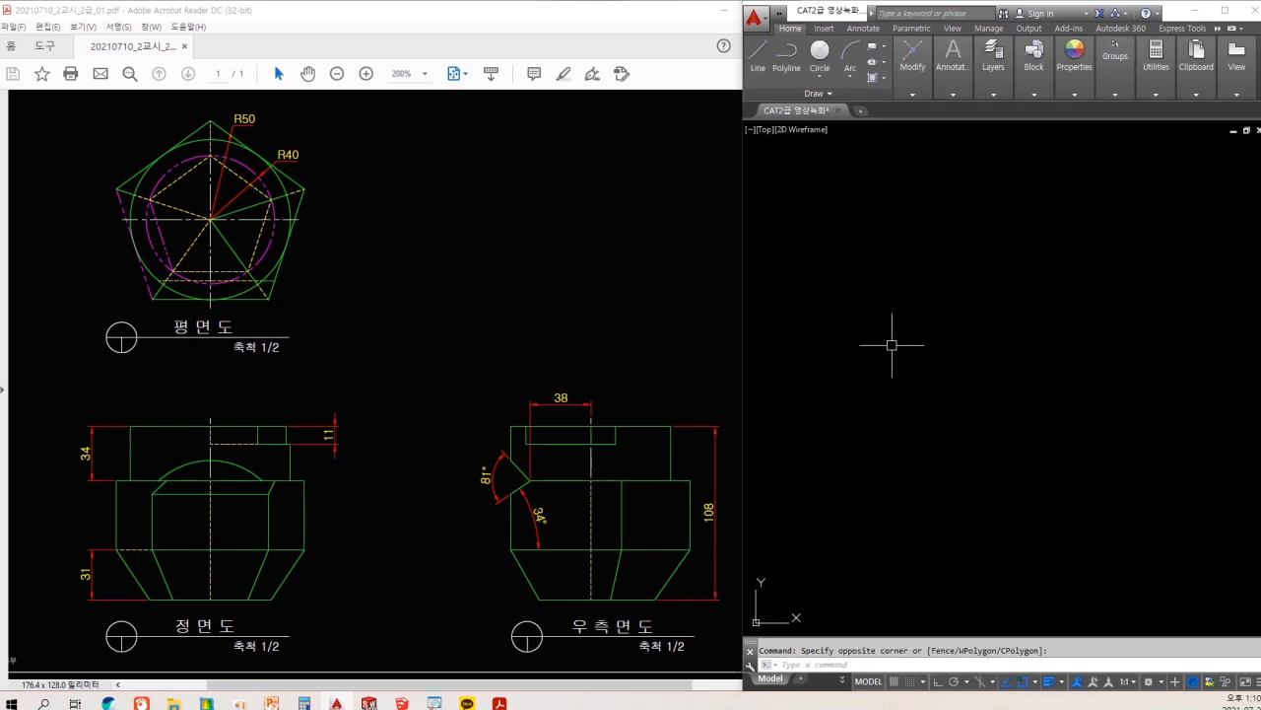
- Modify the ISO-25 dimension style so its text alignment uses ISO standard
text(d)
key(Return)
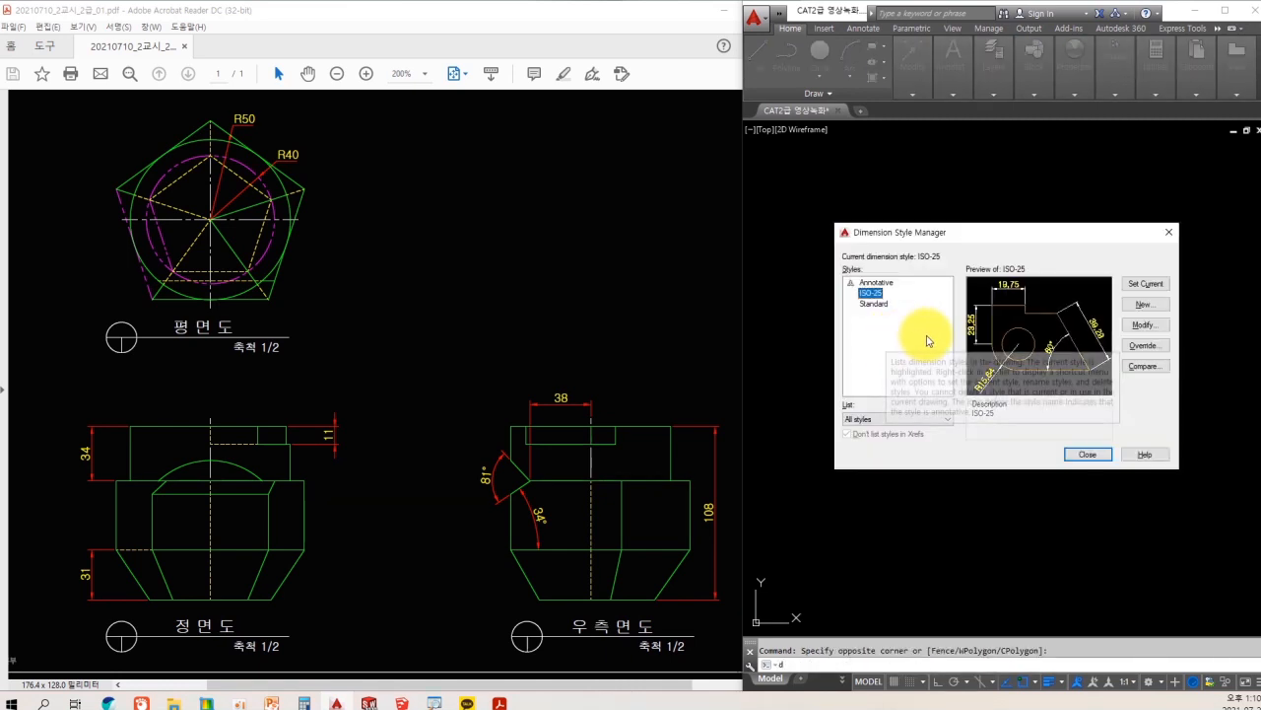
click(1144, 324)
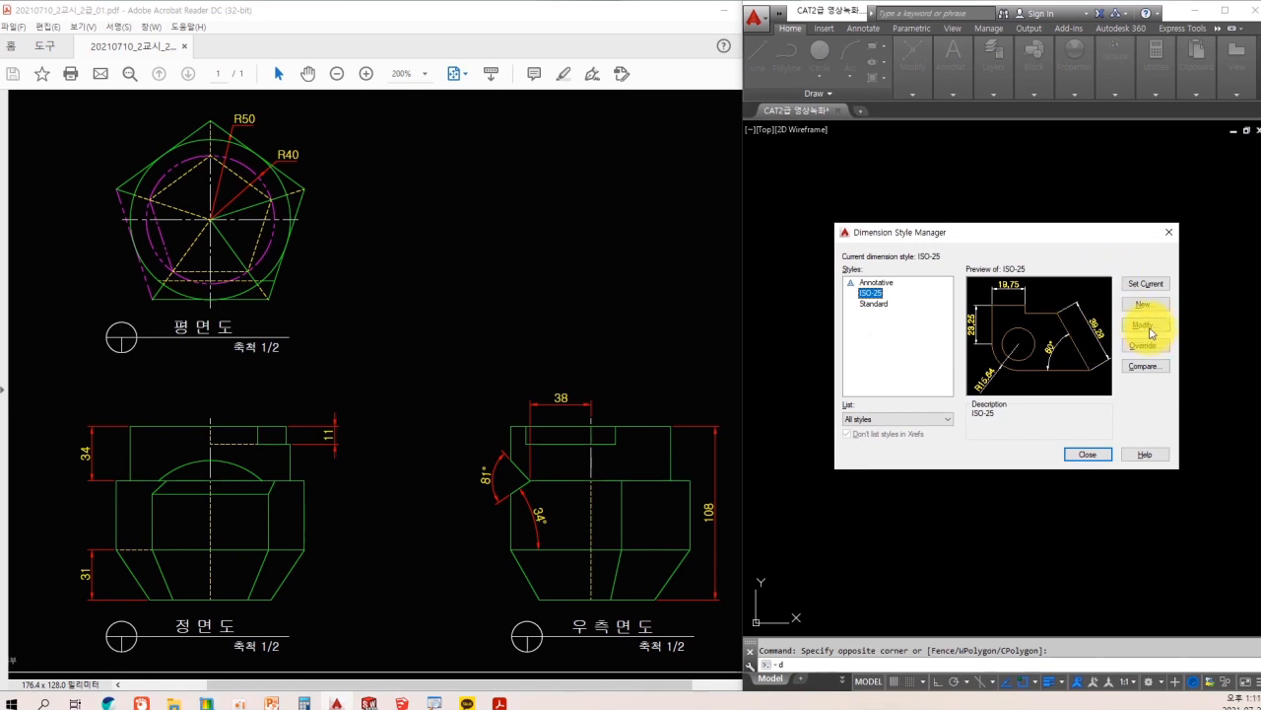
click(933, 208)
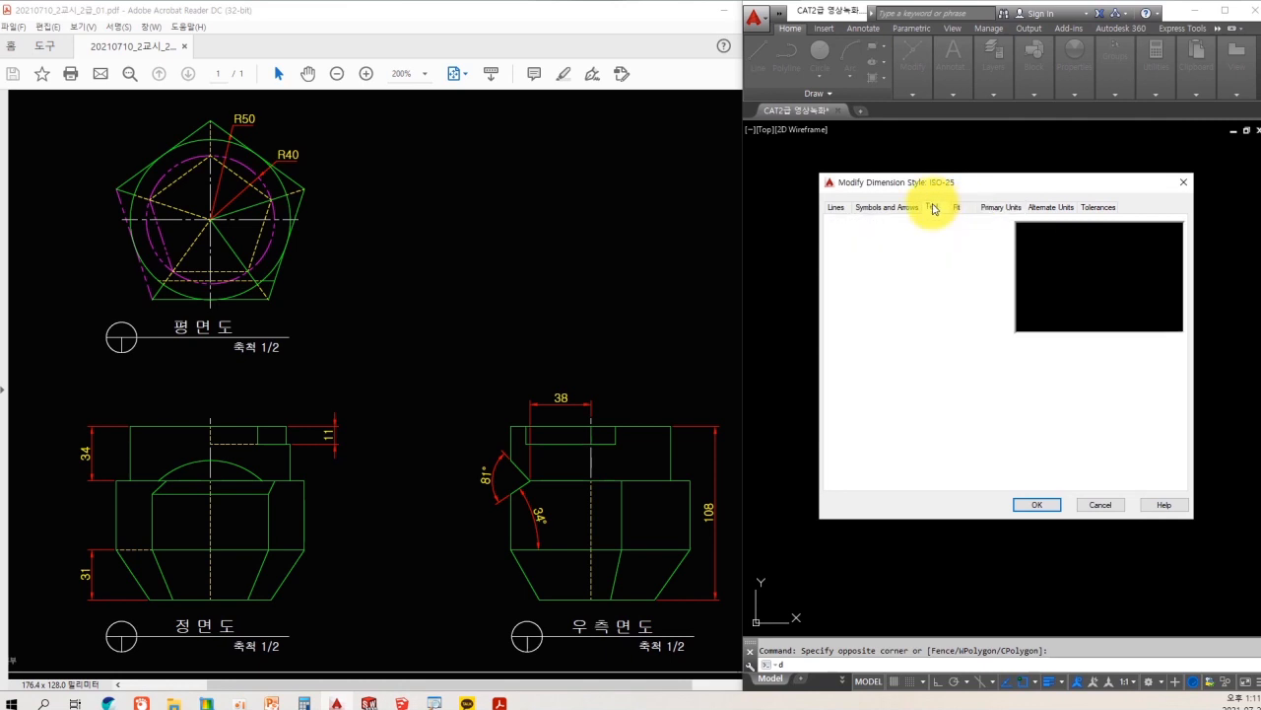
mouse_move(929, 249)
mouse_down()
mouse_move(895, 257)
mouse_move(929, 262)
mouse_move(971, 305)
mouse_up()
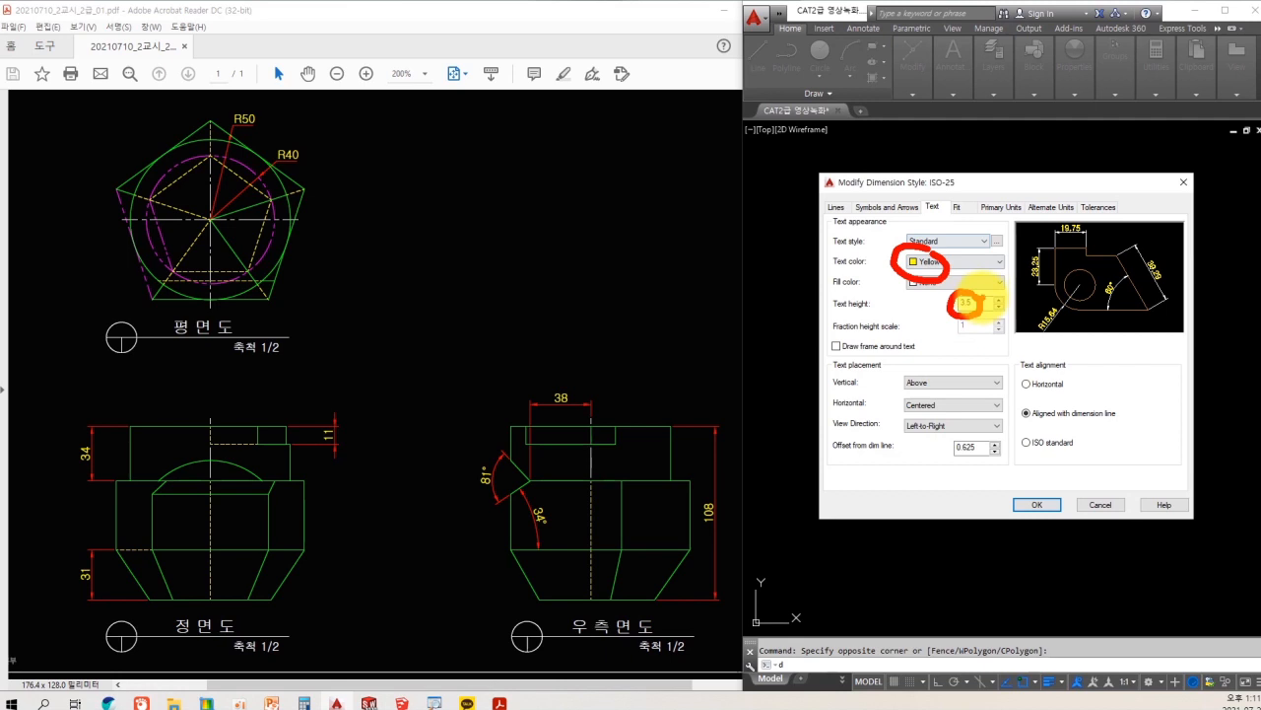
mouse_move(302, 138)
mouse_down()
mouse_move(298, 129)
mouse_move(302, 164)
mouse_move(333, 185)
mouse_up()
key(e)
drag(1025, 435, 1063, 412)
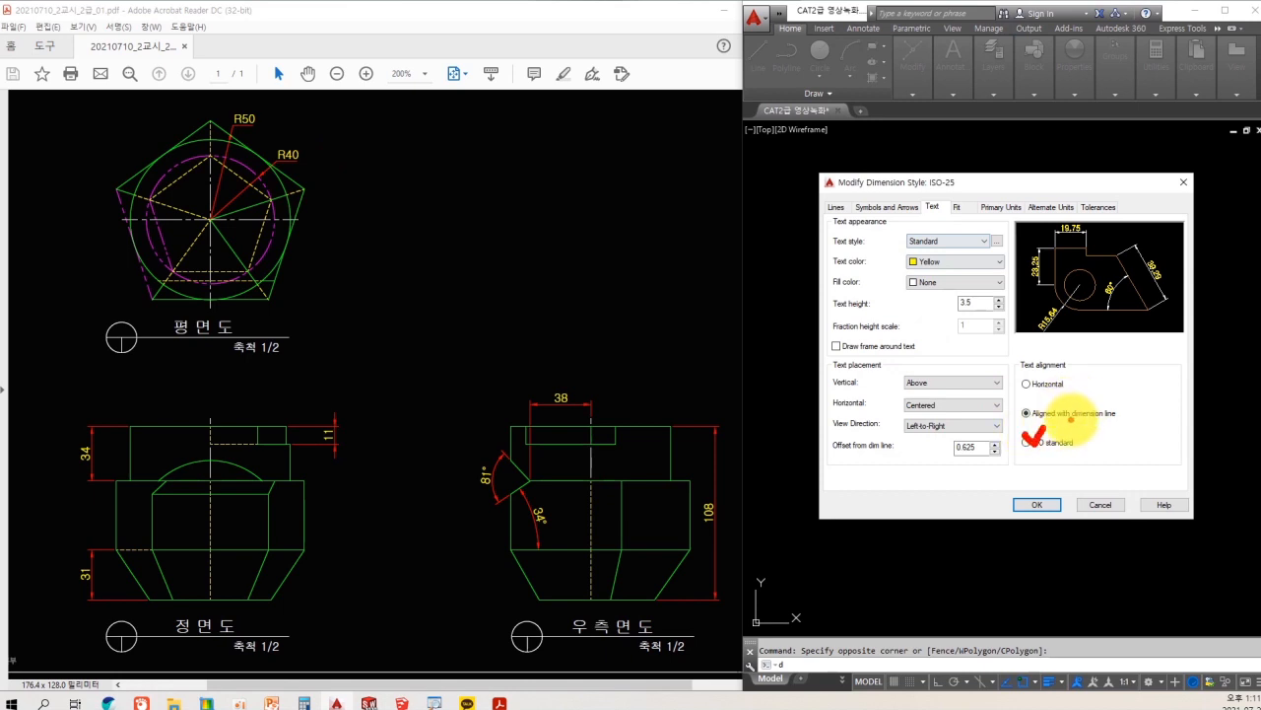
key(e)
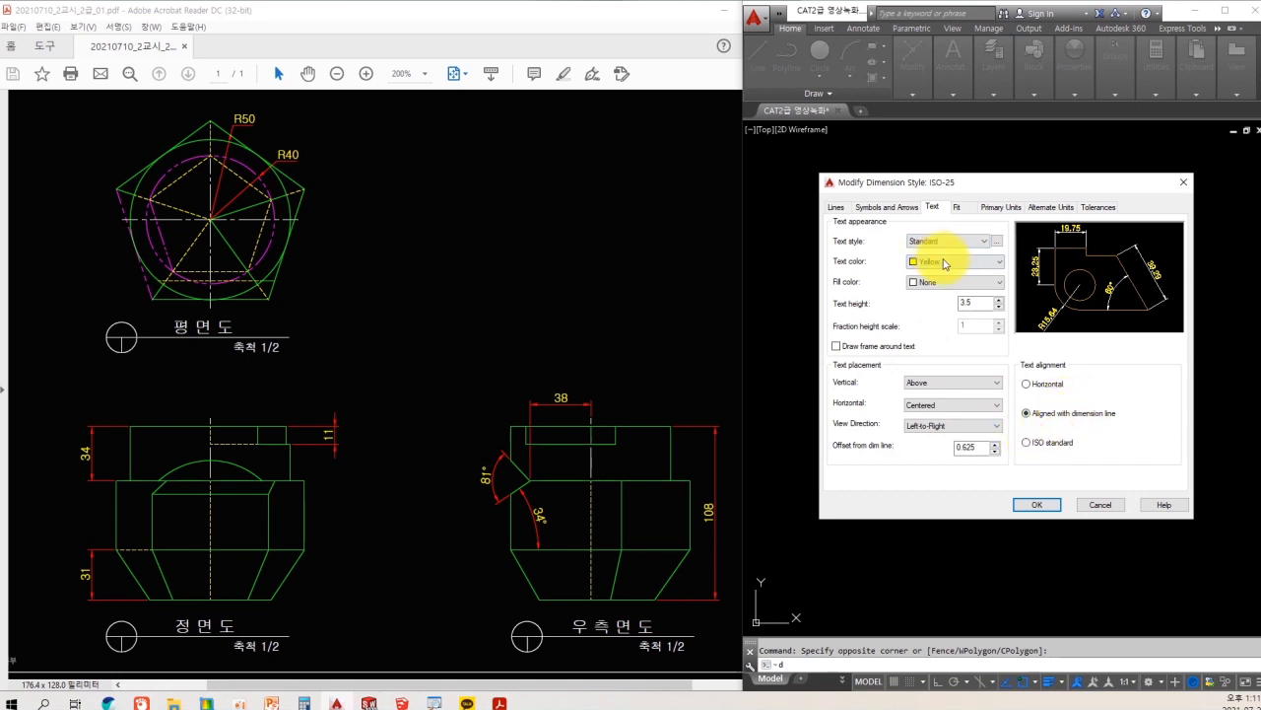
click(1027, 443)
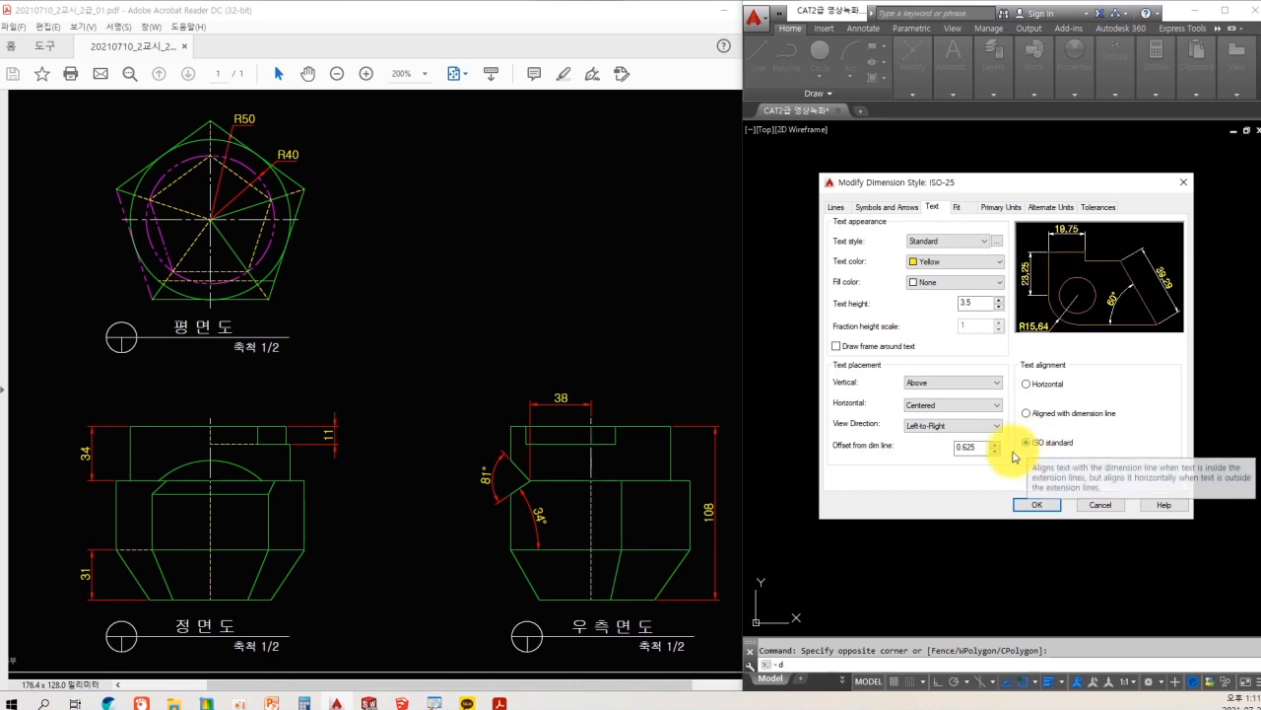
click(1022, 504)
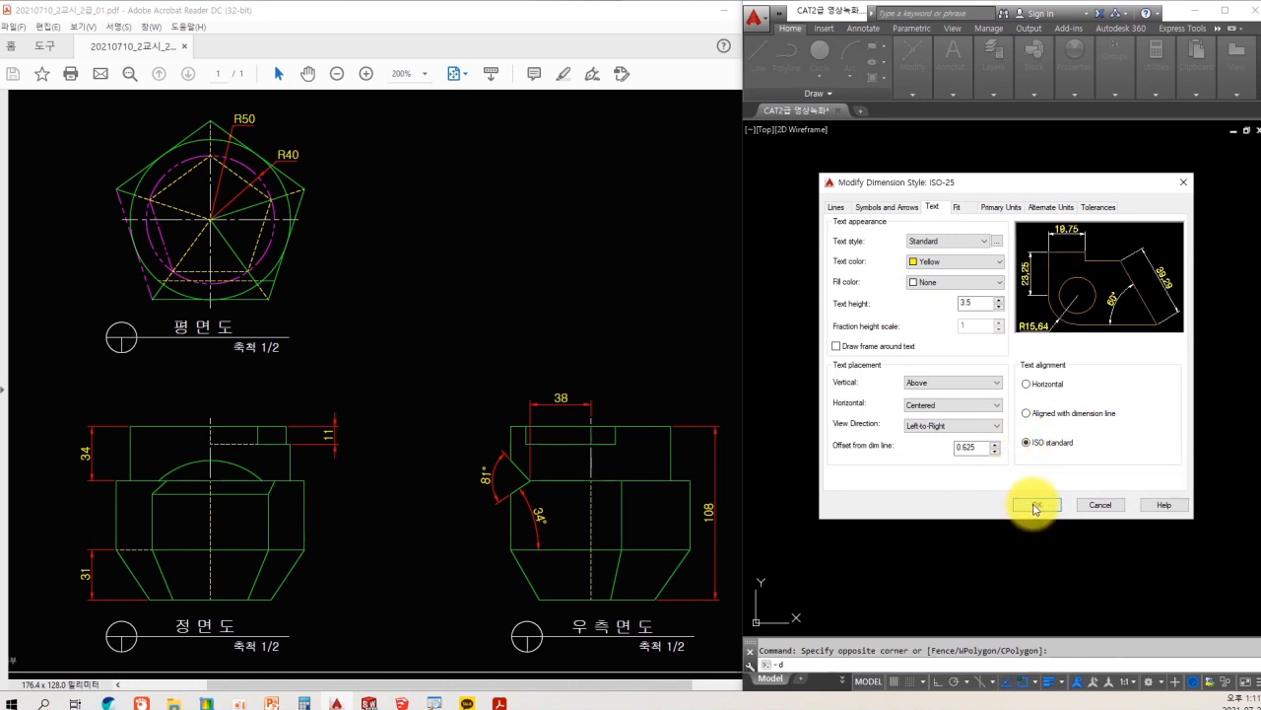
click(1038, 506)
click(1078, 457)
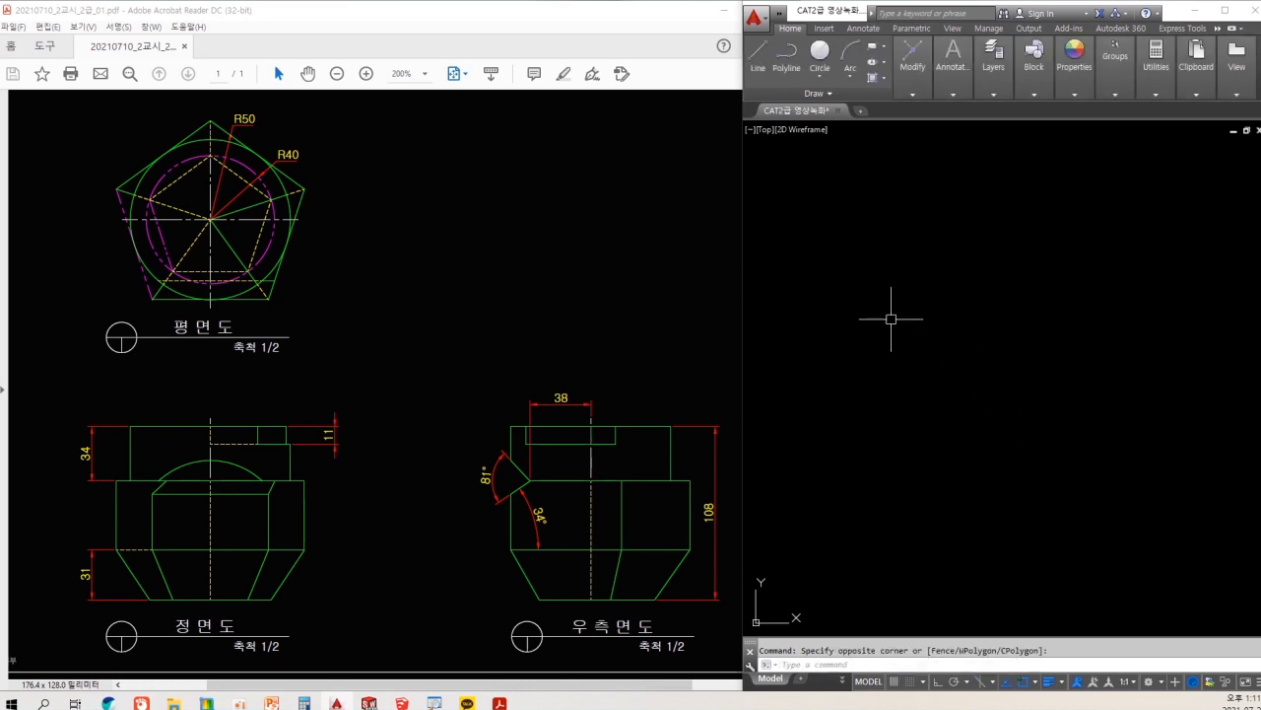
- Make 외형선 the current layer
click(997, 99)
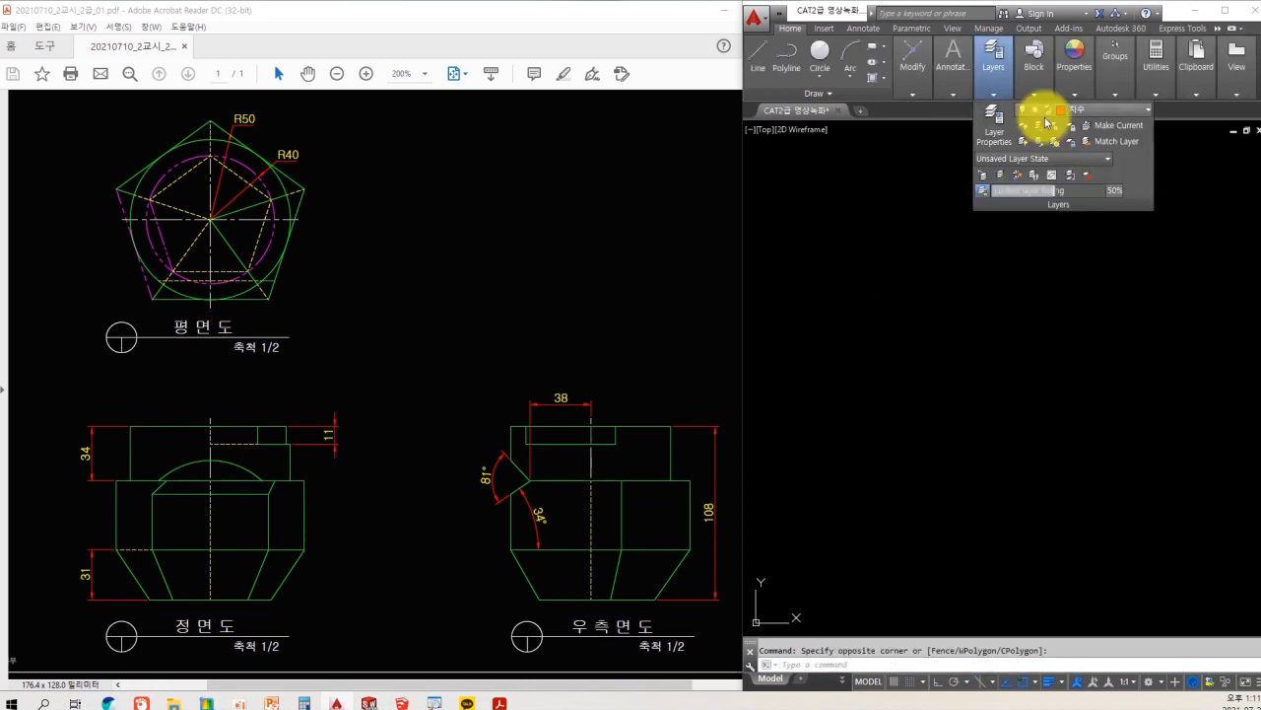
click(1090, 111)
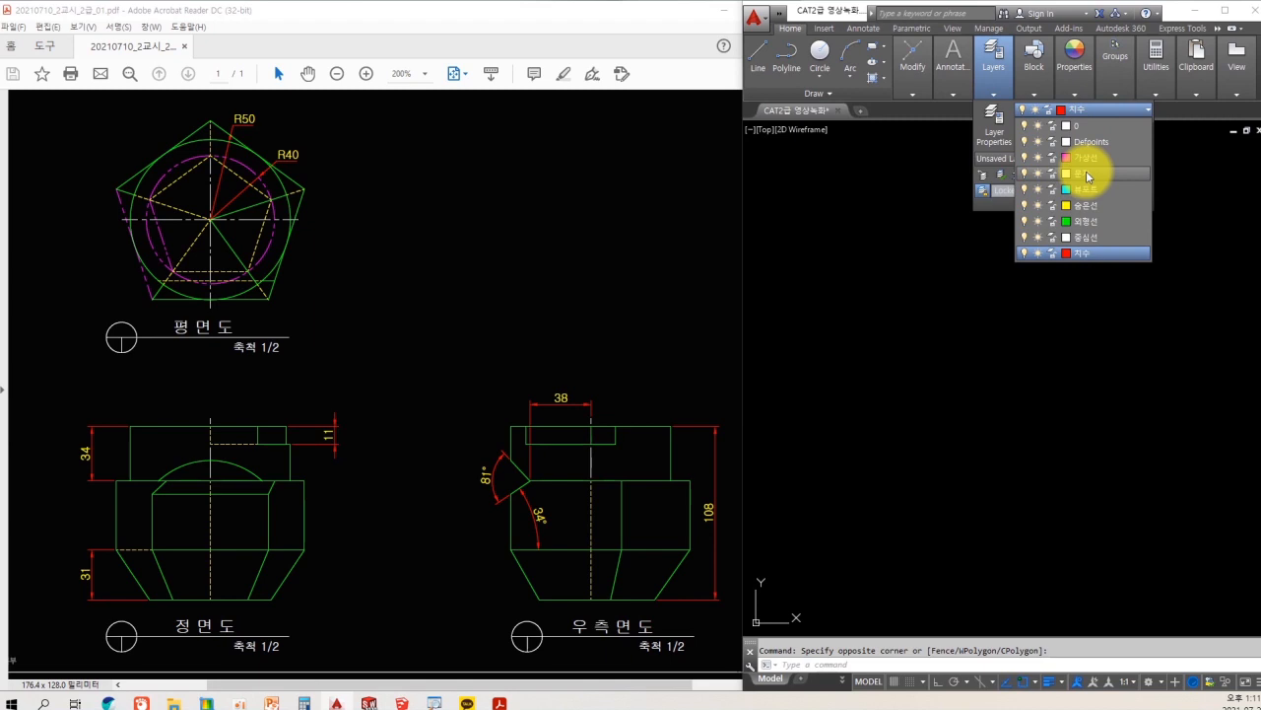
click(1085, 223)
key(Escape)
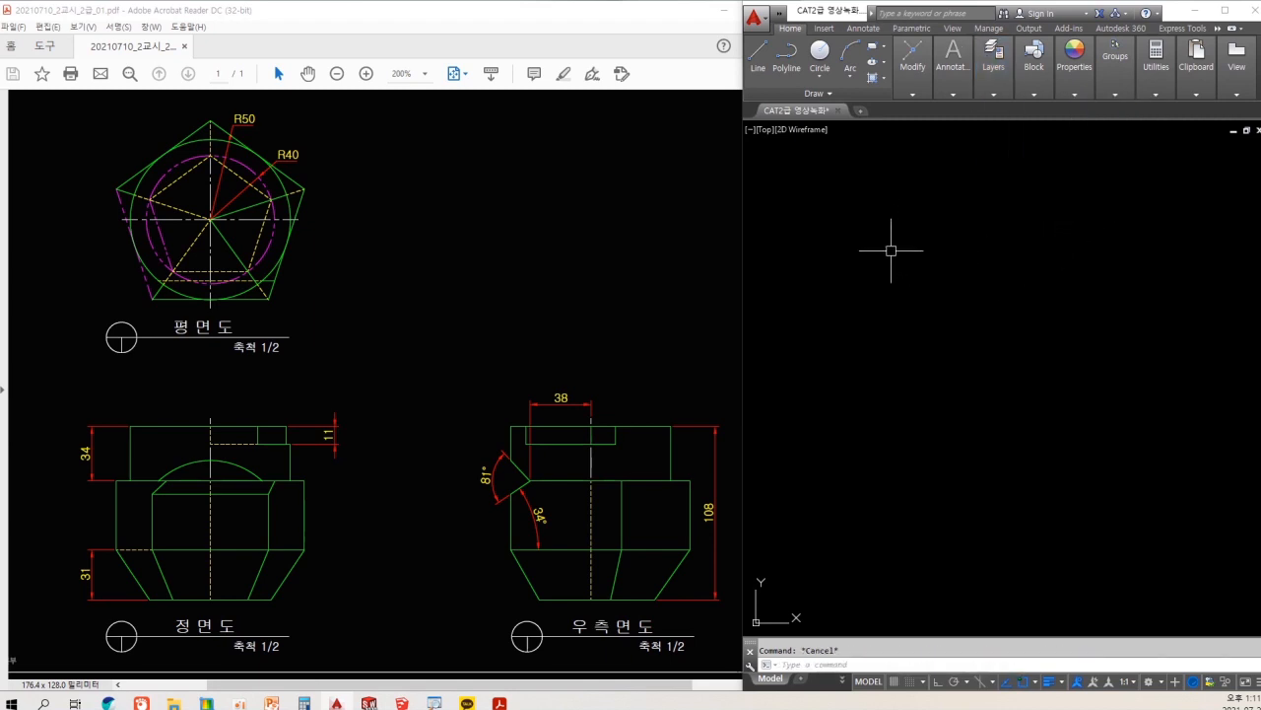
- Draw a circle of radius 50 in the upper part of the empty drawing area for the plan view
text(c)
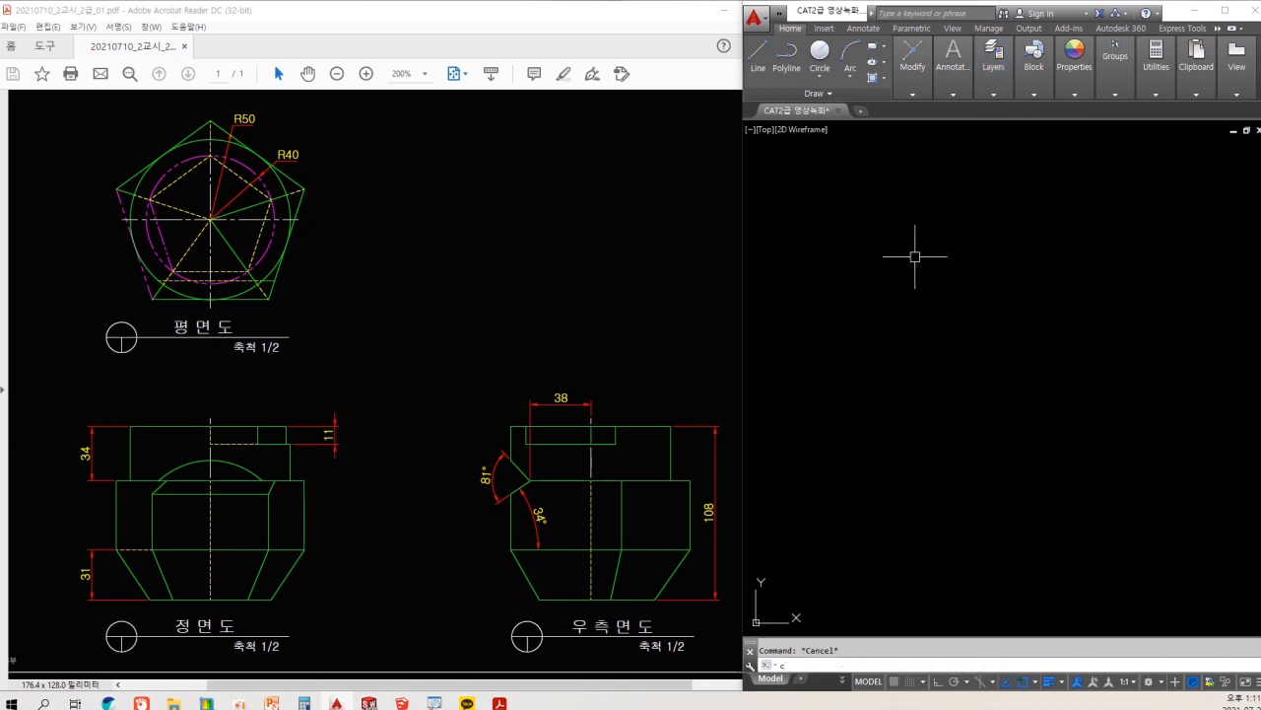
key(Return)
click(925, 265)
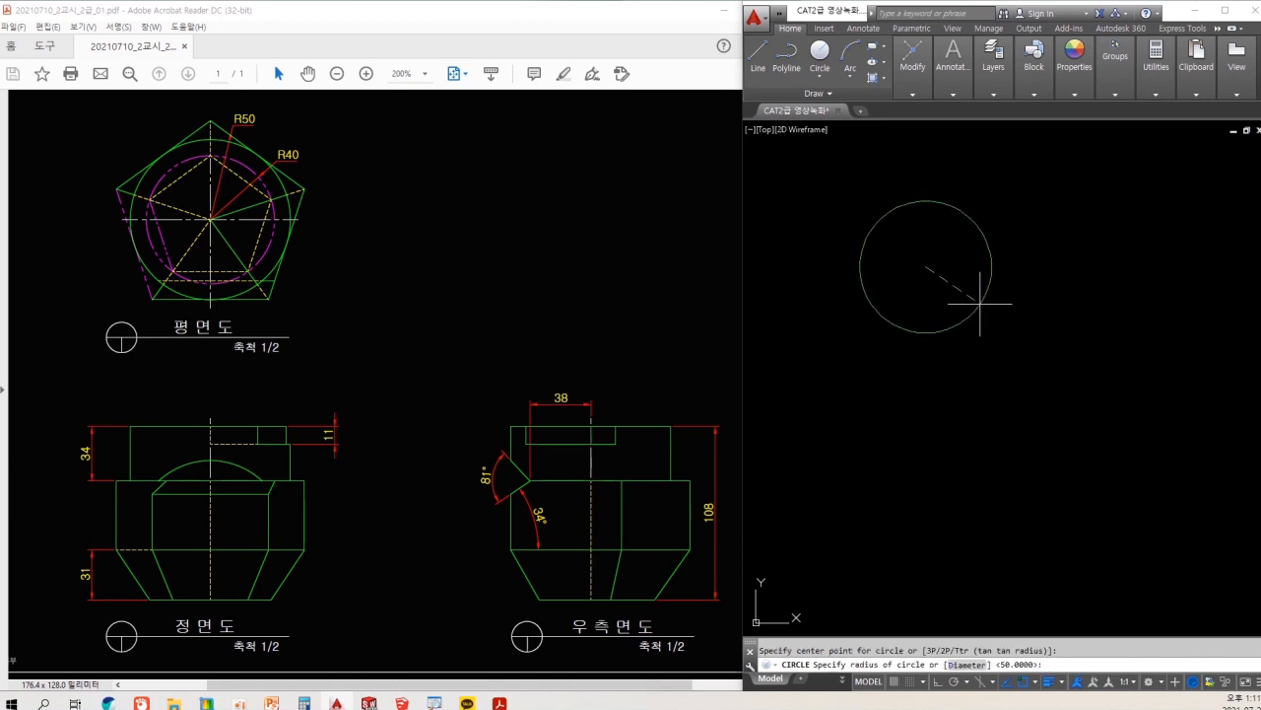
text(50)
key(Return)
key(Escape)
scroll(899, 237, up, 2)
scroll(911, 248, up, 2)
middle_drag(916, 251, 922, 273)
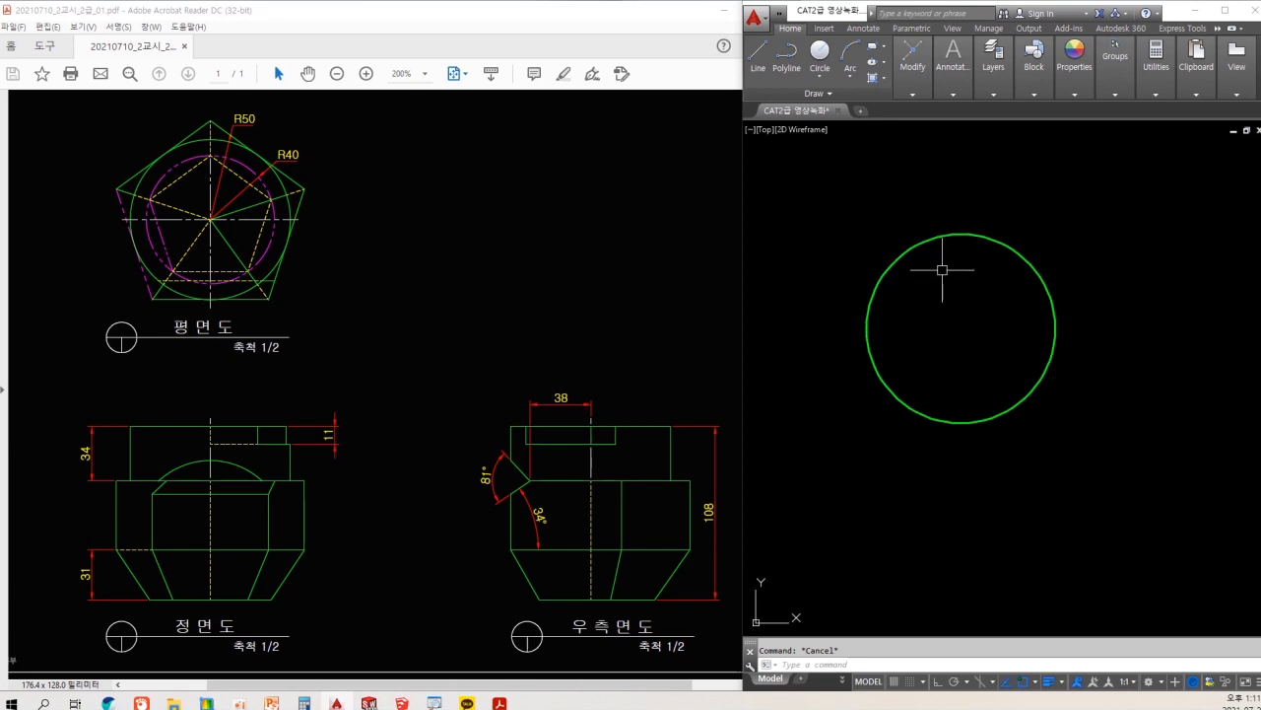
- Draw a five-sided polygon circumscribed about the radius 50 circle, centred on it with a flat bottom edge
text(pol)
key(Return)
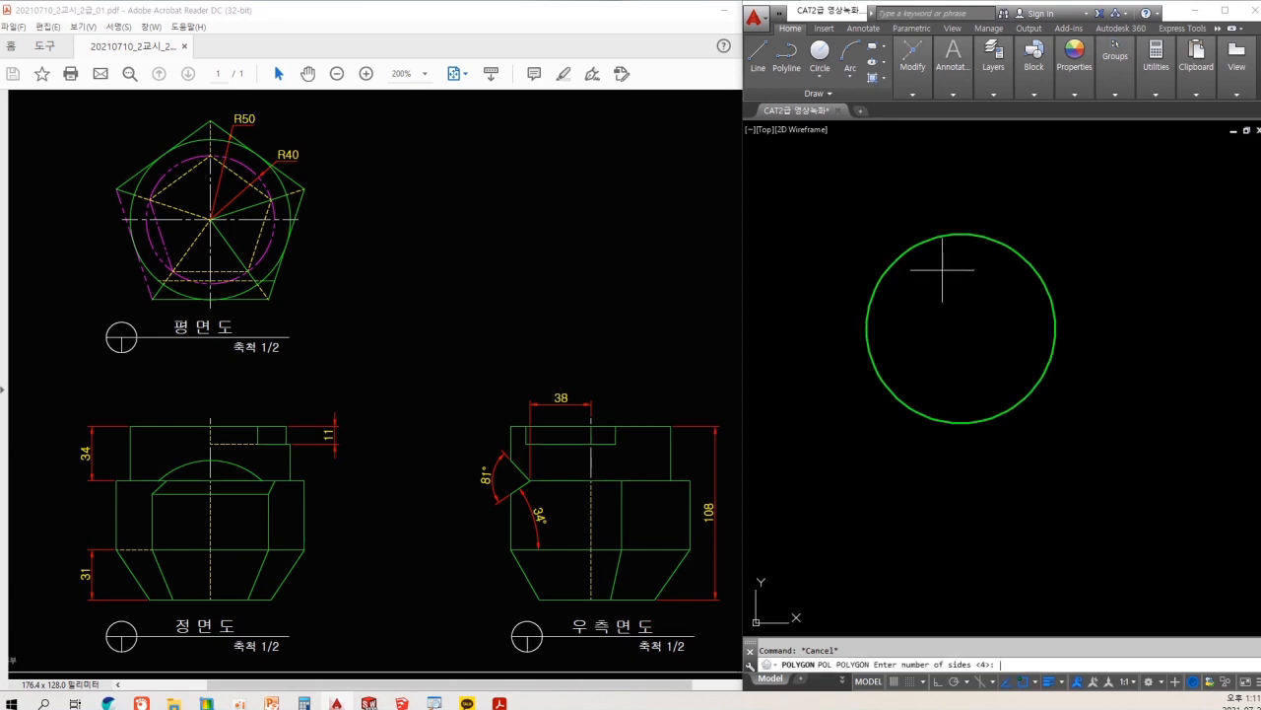
text(5)
key(Return)
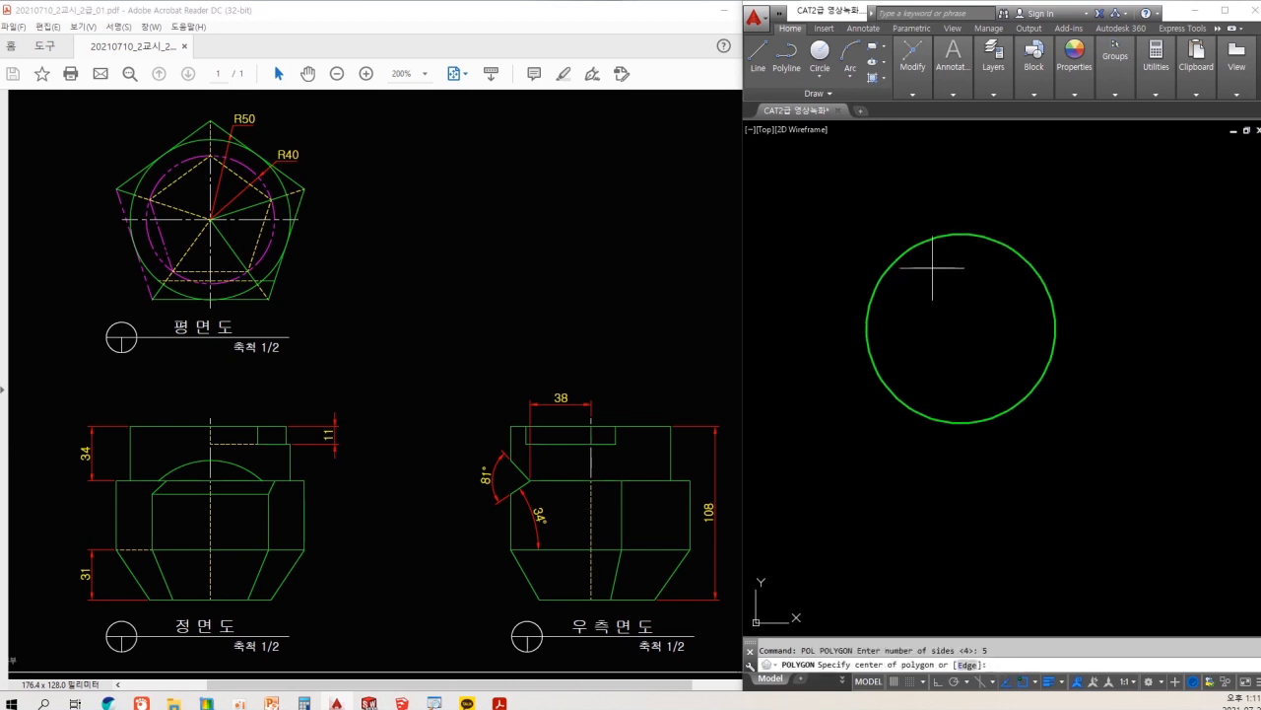
click(961, 328)
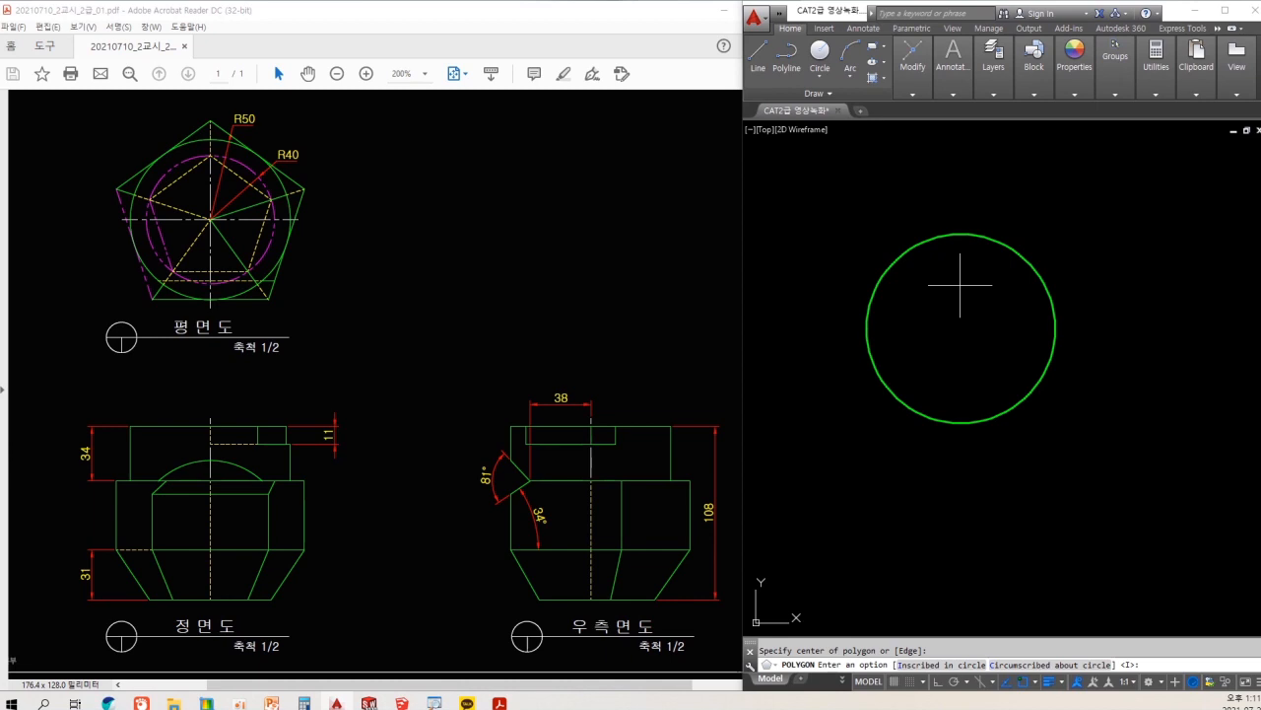
text(c)
key(Return)
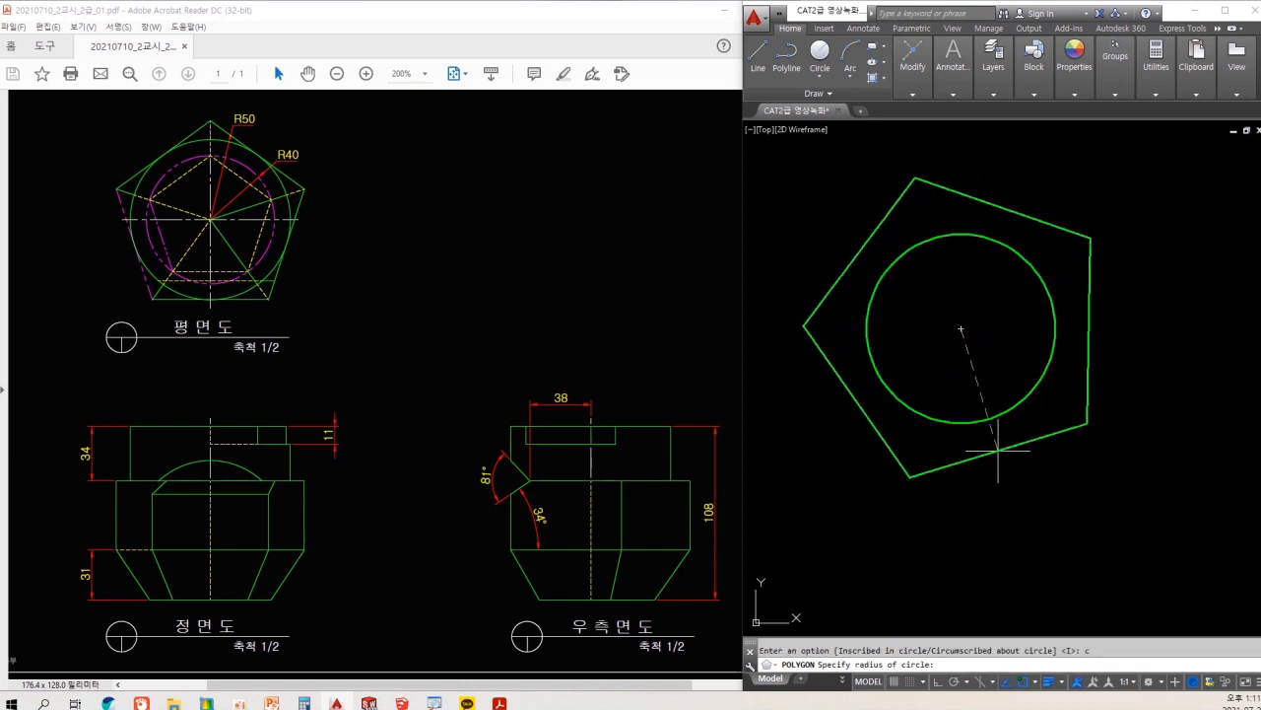
click(960, 422)
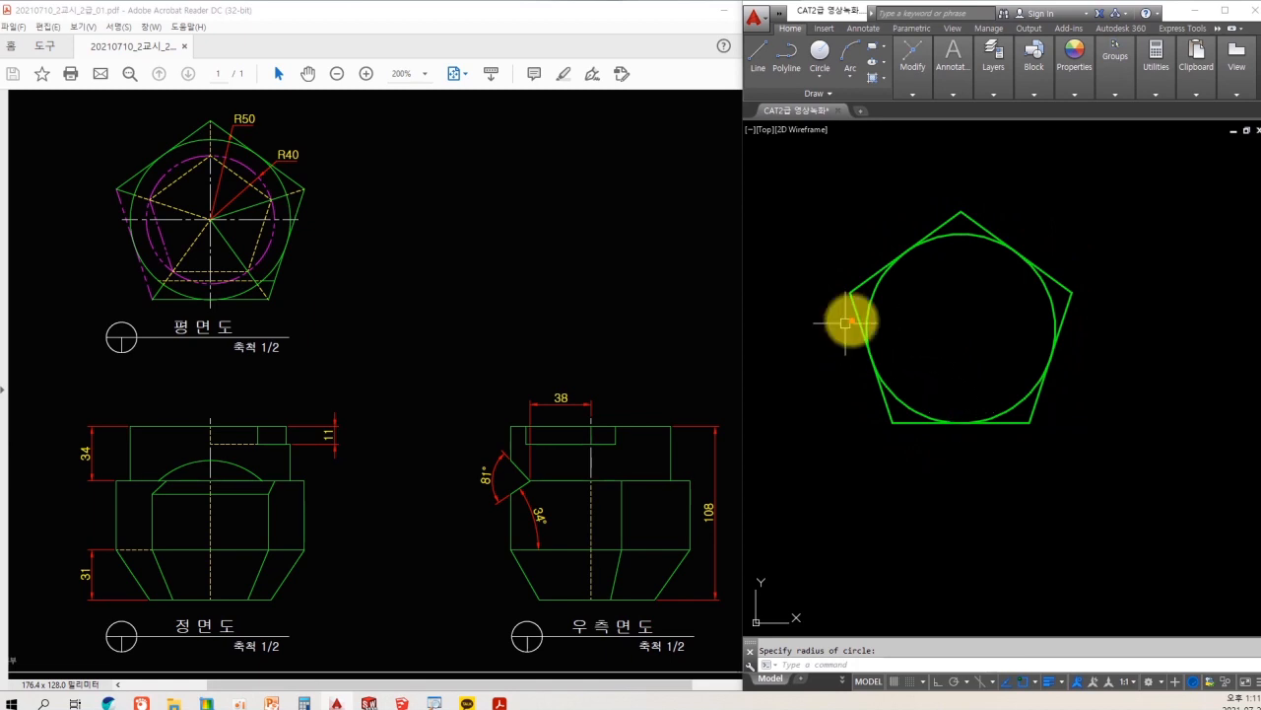
- Trim away the pentagon's lower-left edge on both sides of its tangent point with the circle
drag(851, 292, 895, 424)
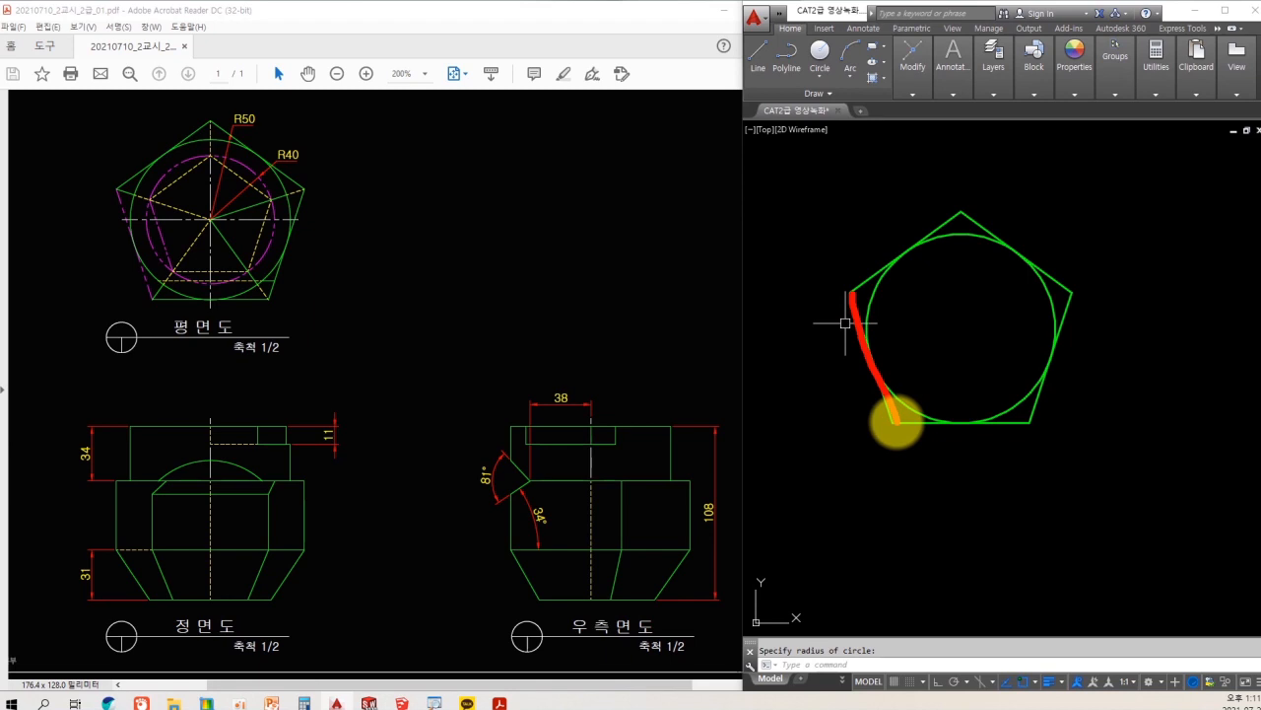
text(tr)
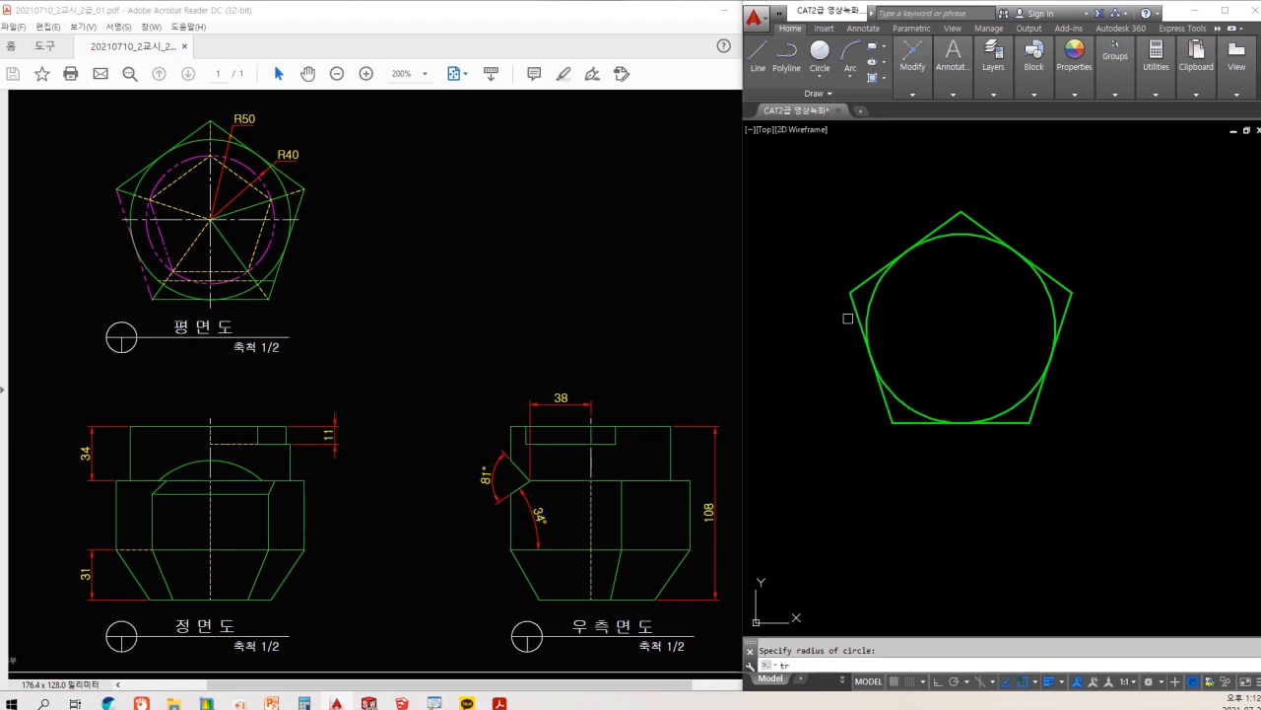
key(Return)
scroll(852, 316, up, 2)
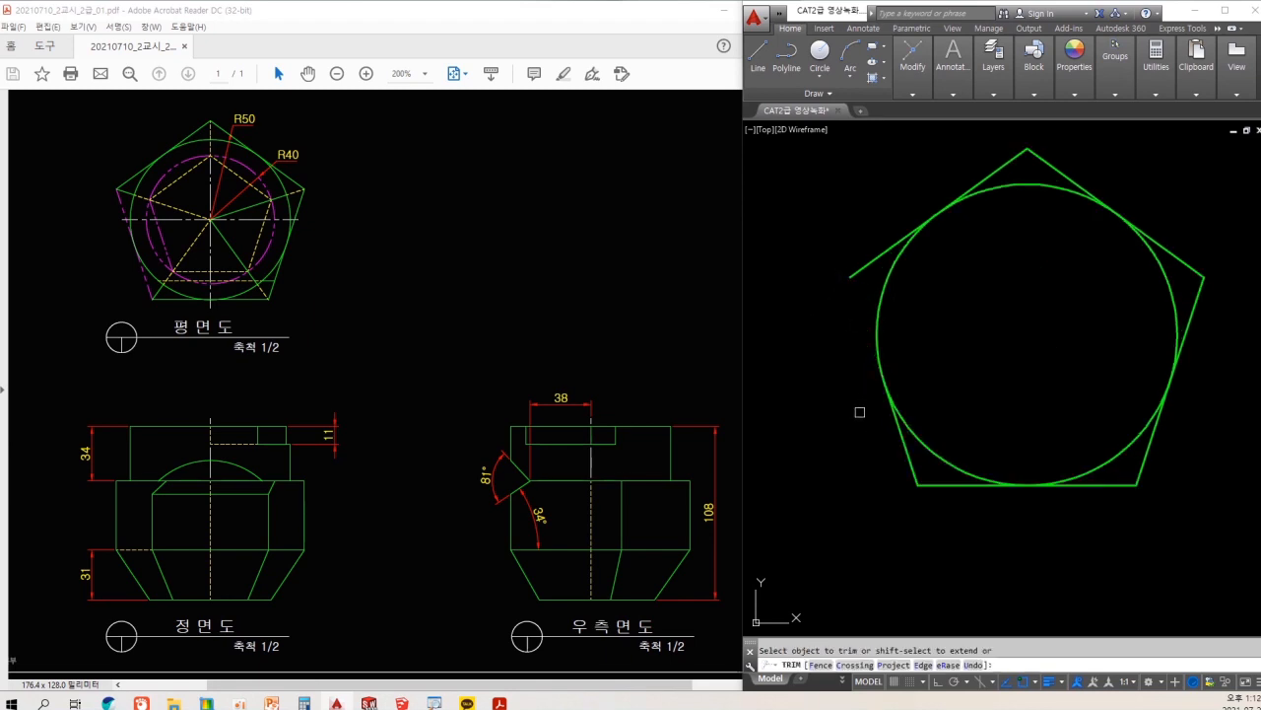
key(Escape)
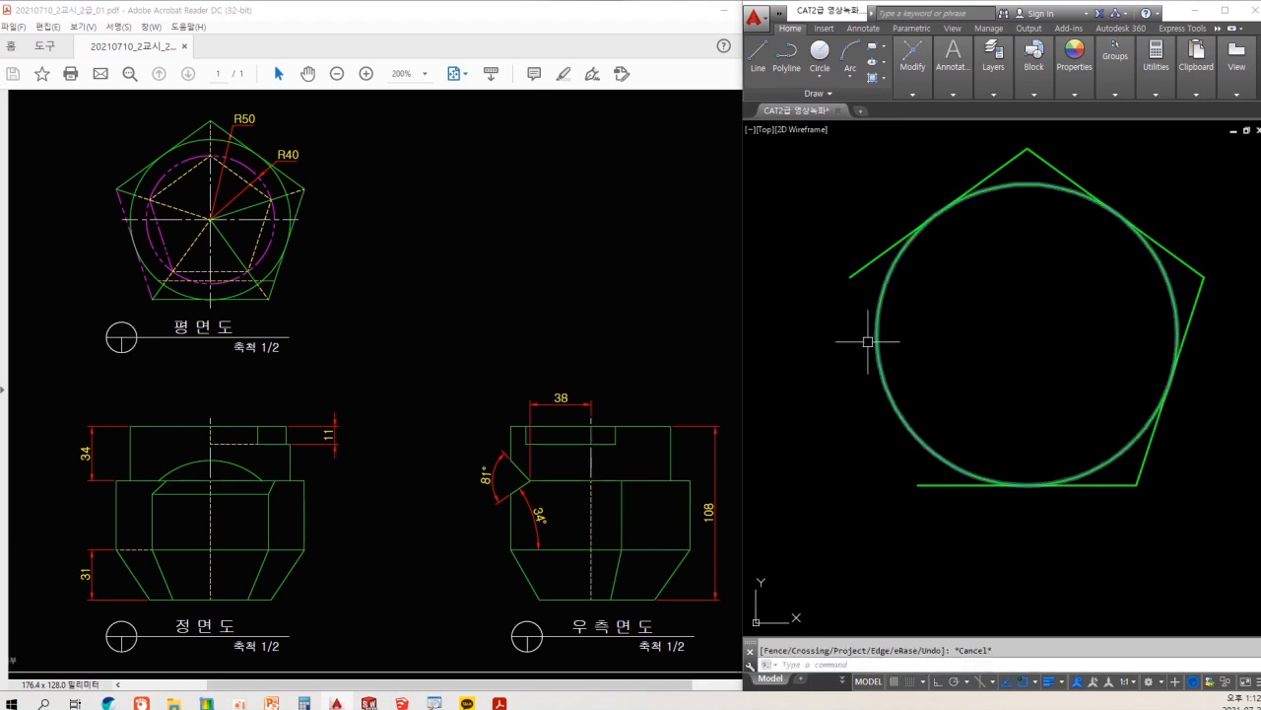
- Draw a line closing the outer pentagon's missing lower-left edge between its two open vertices
text(l)
key(Return)
click(852, 277)
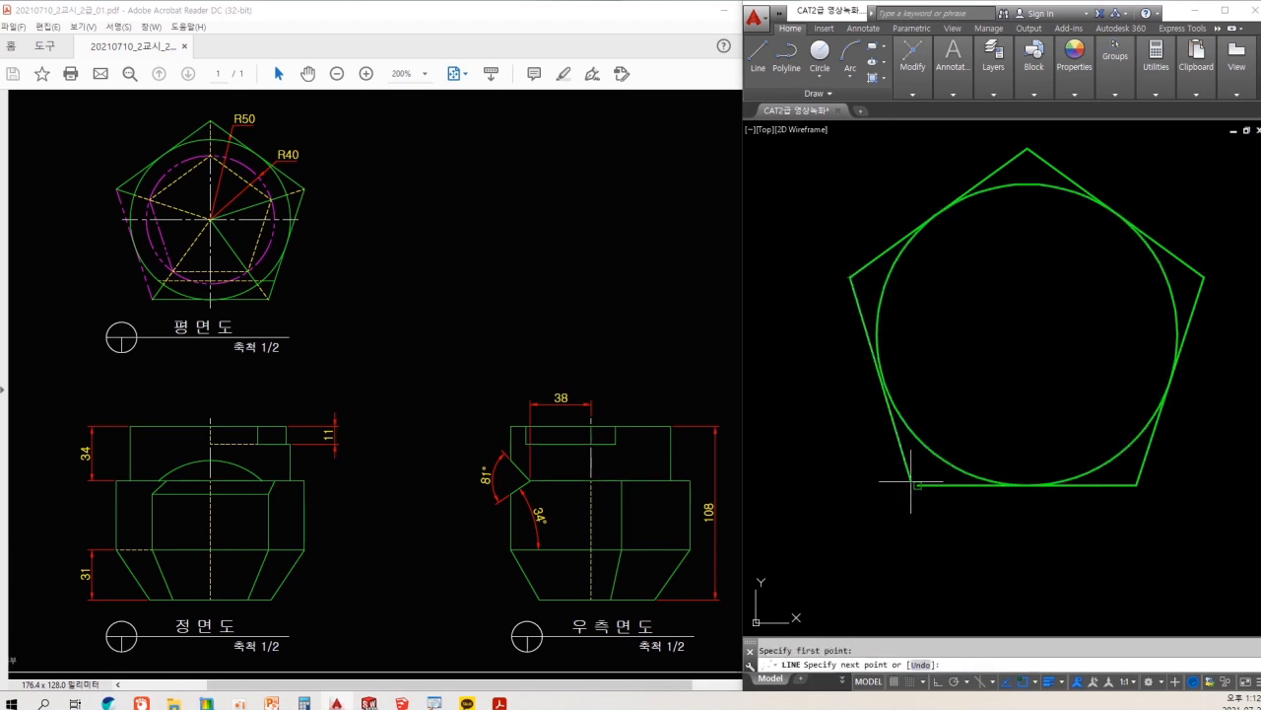
click(915, 484)
key(Escape)
- Move the outer pentagon's new lower-left edge to the magenta phantom-line layer
click(912, 462)
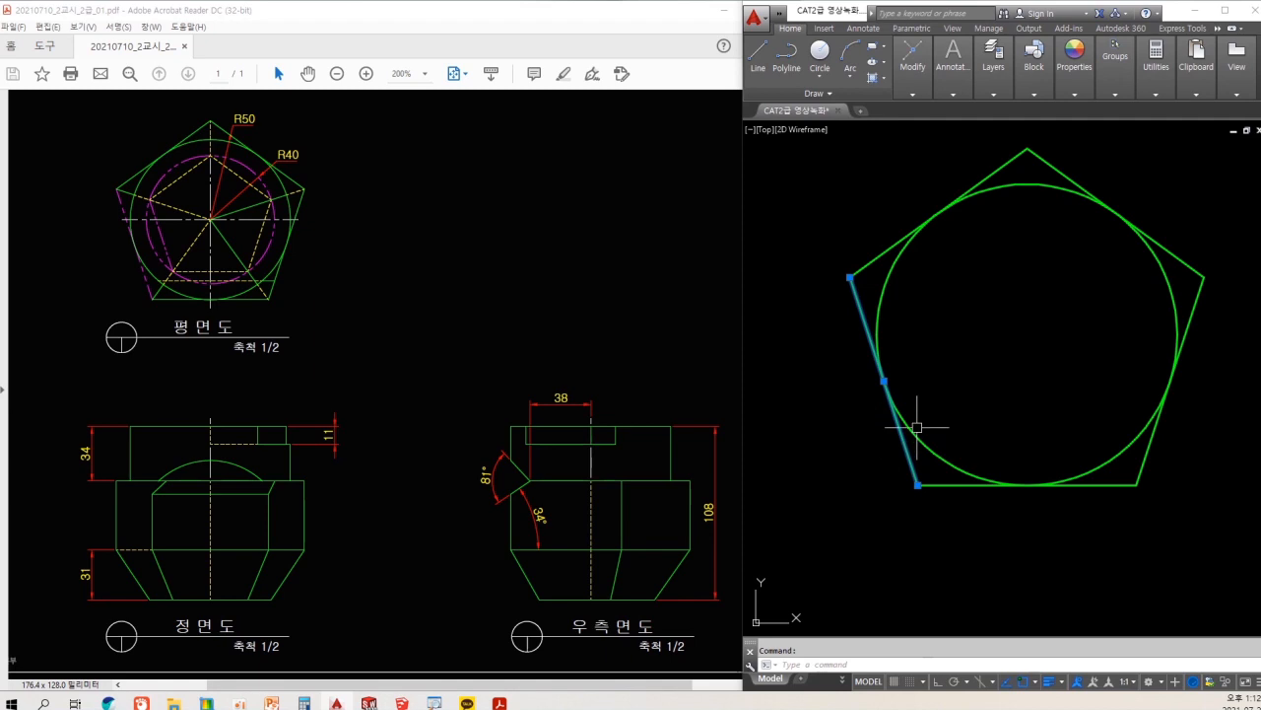
click(993, 95)
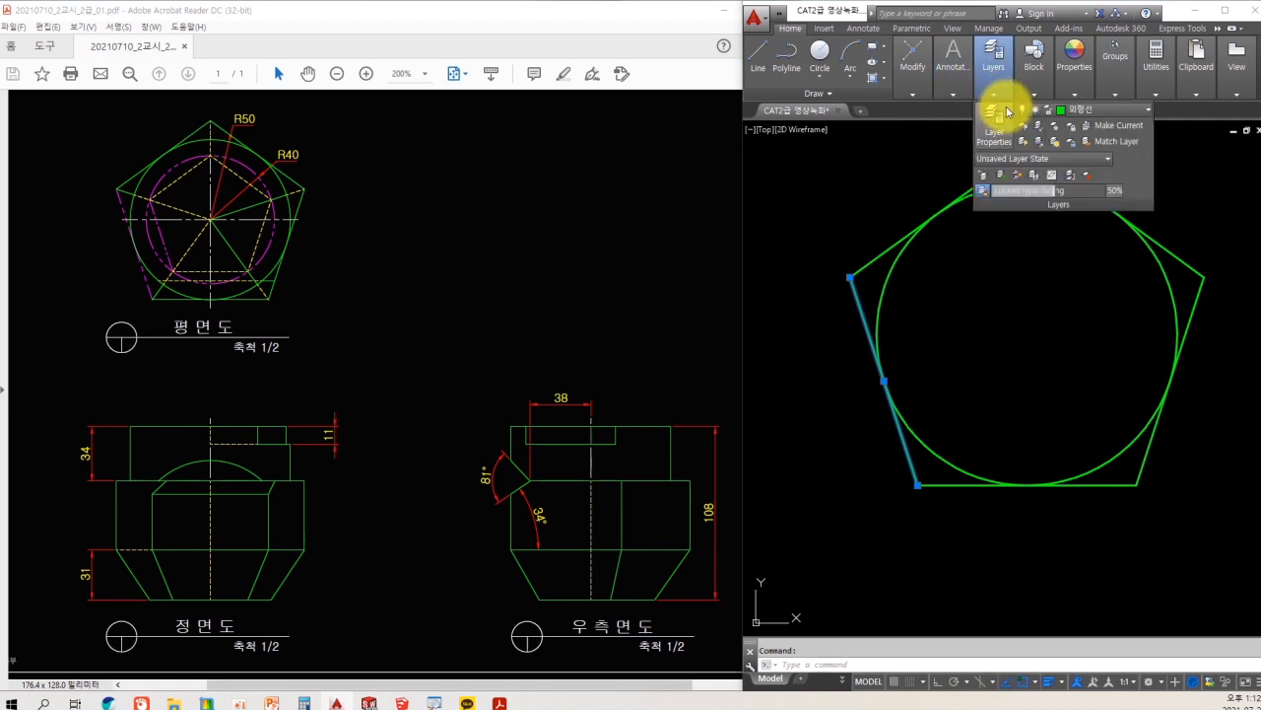
click(1073, 110)
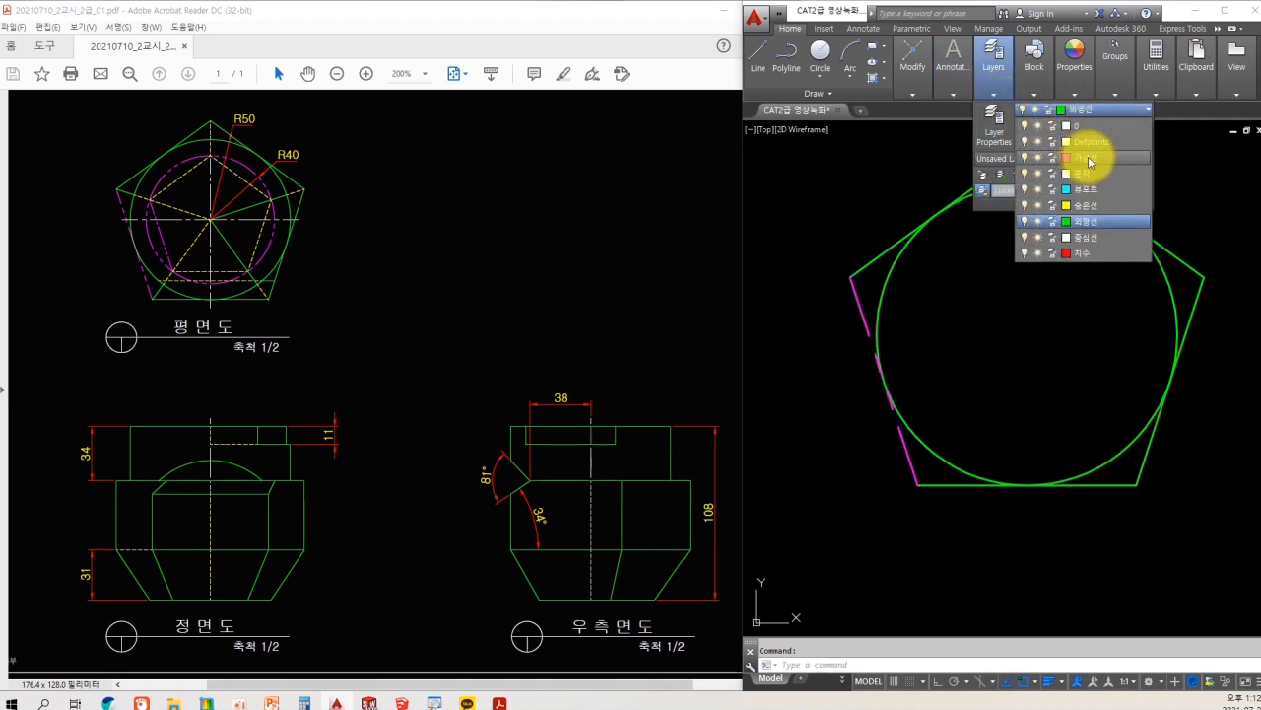
click(1088, 158)
key(Escape)
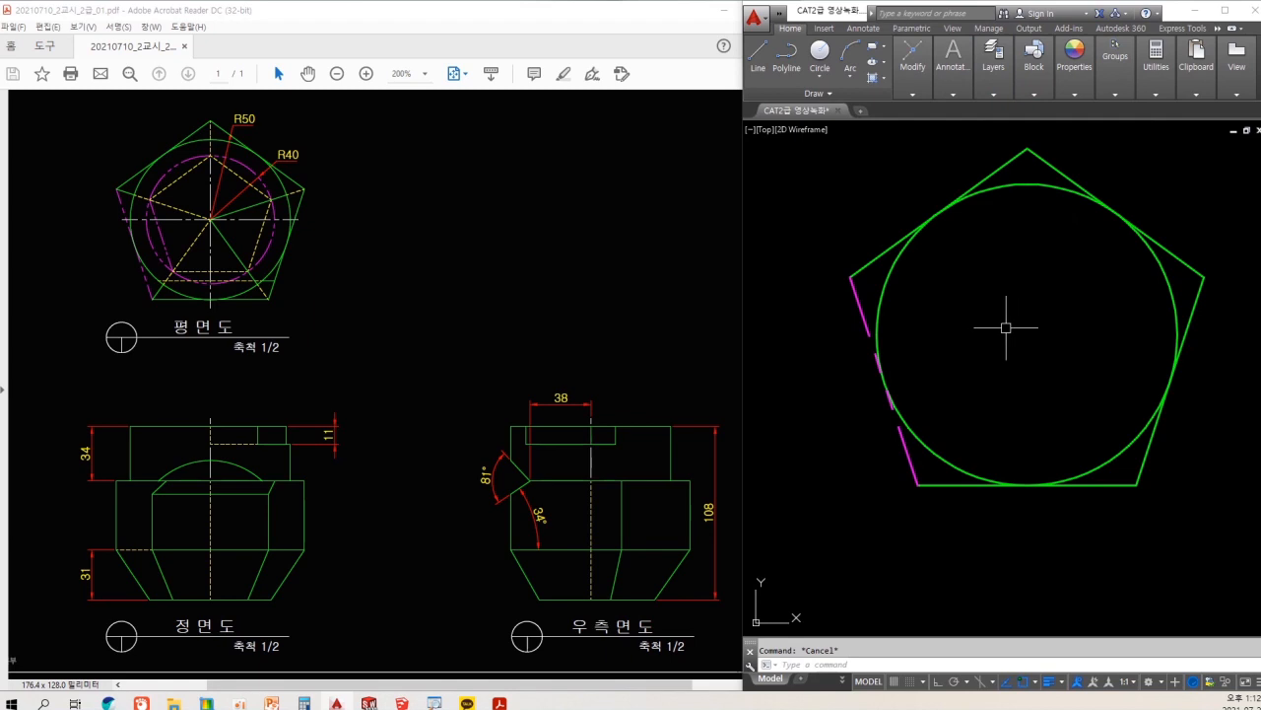
- Set the global linetype scale factor to 0.5
text(lts)
key(Return)
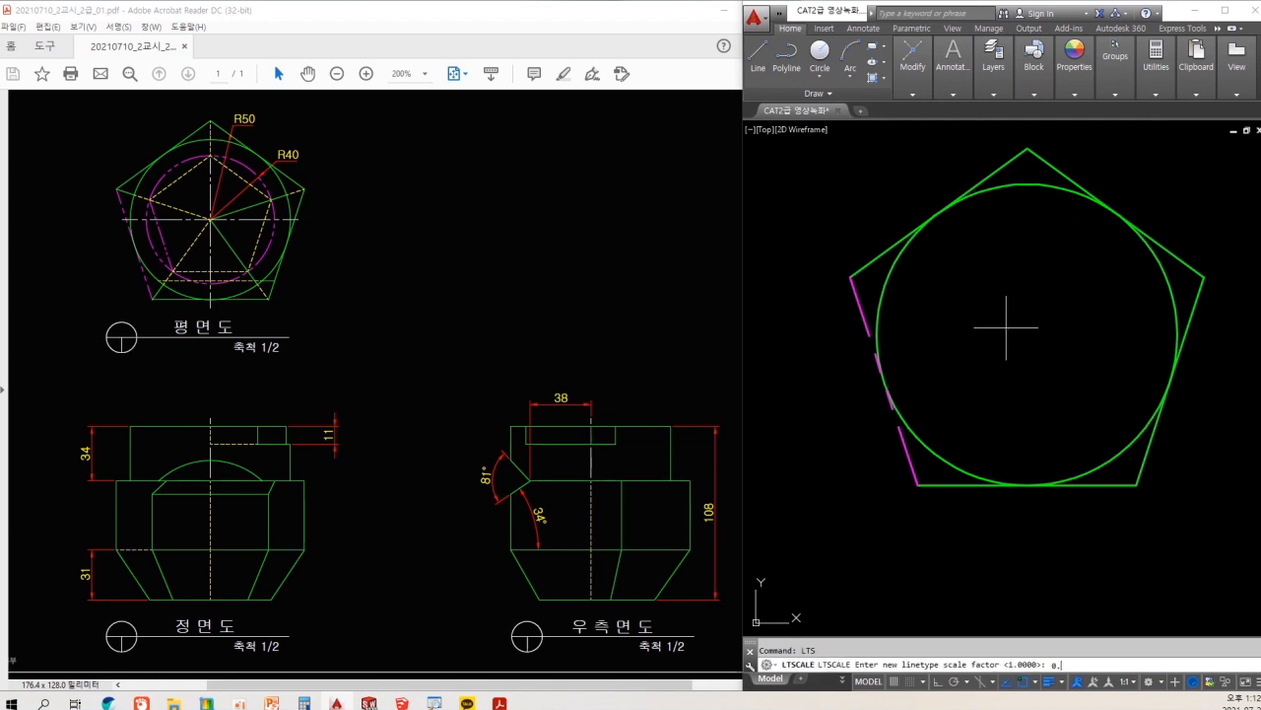
text(0.5)
key(Return)
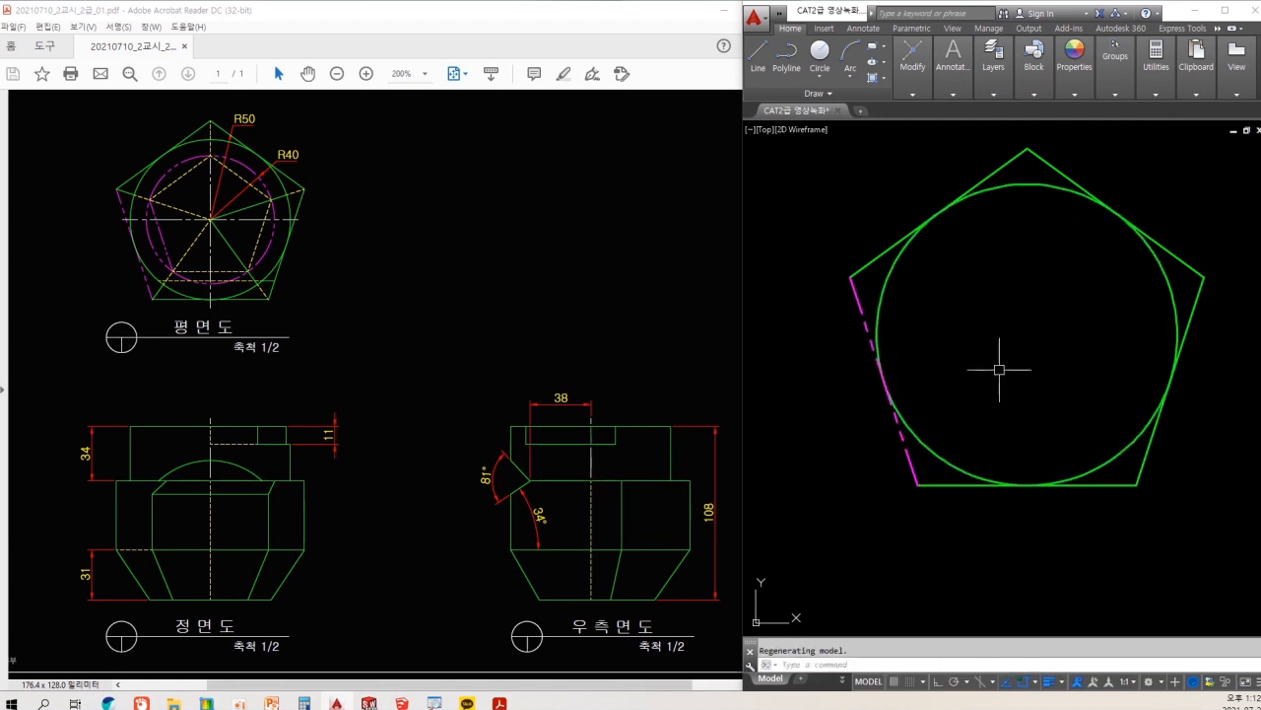
key(Return)
key(Escape)
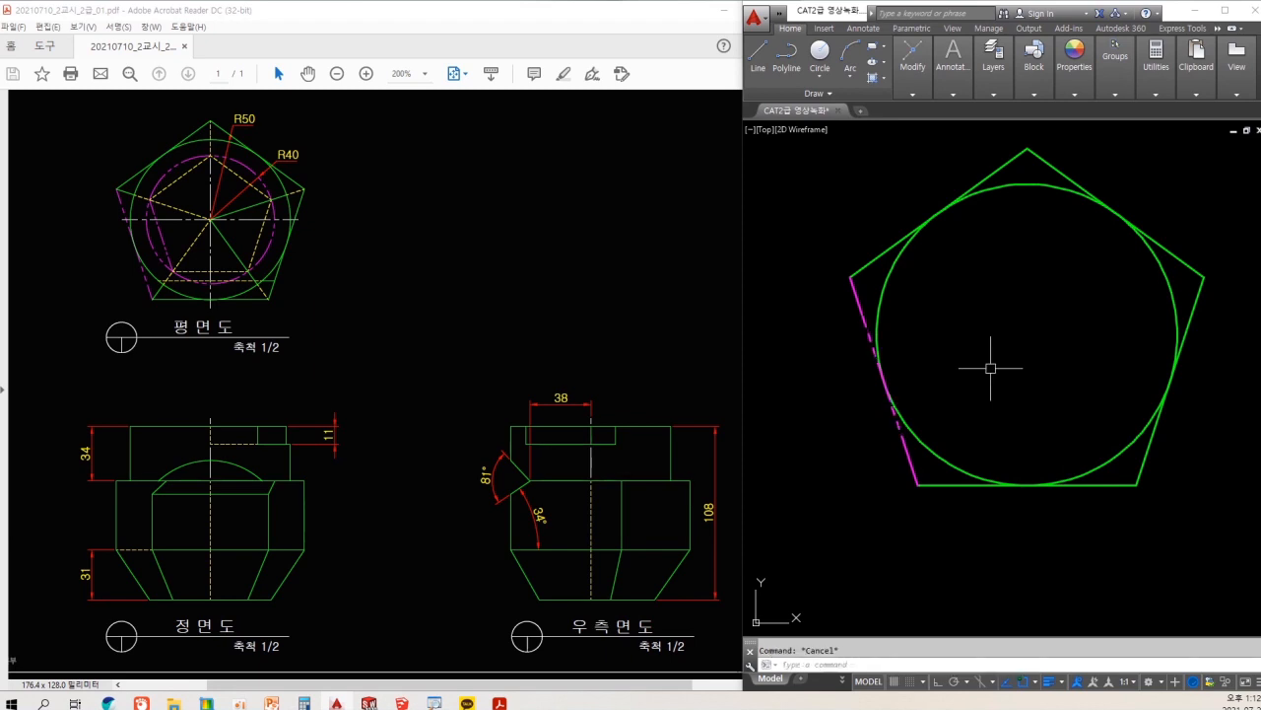
- Set the global linetype scale factor to 0.6
key(Return)
text(0.6)
key(Return)
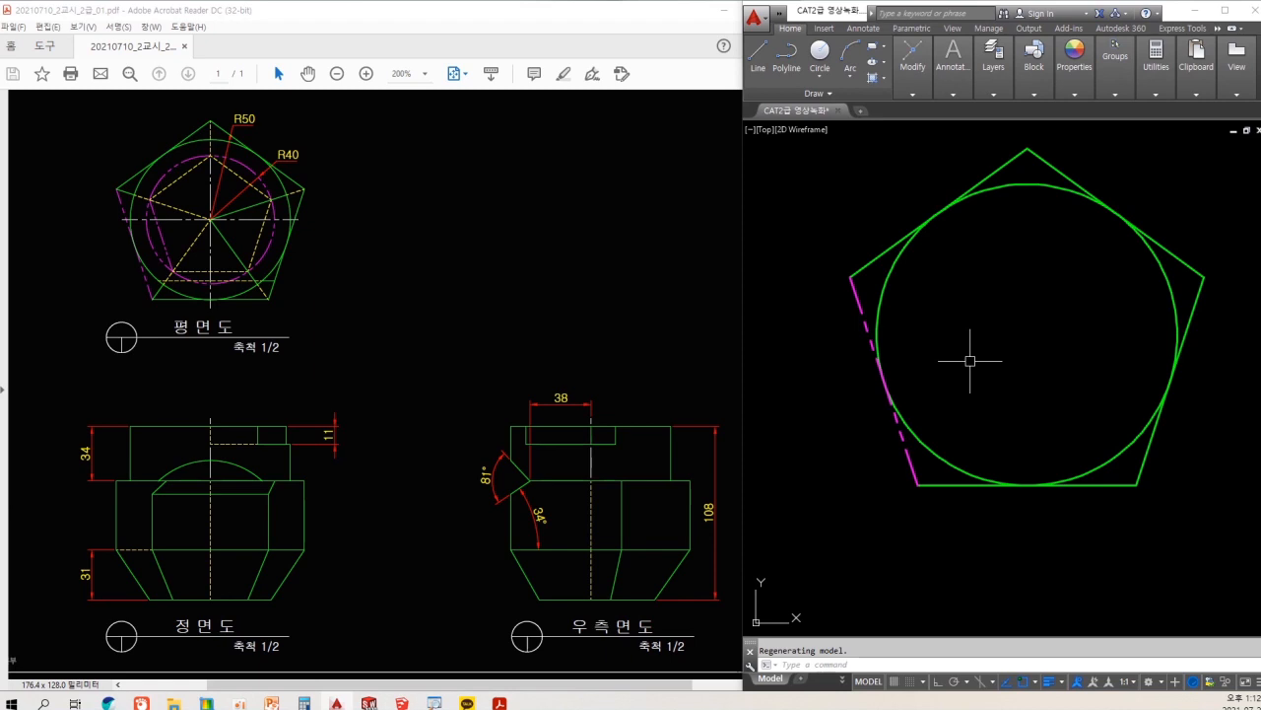
key(Escape)
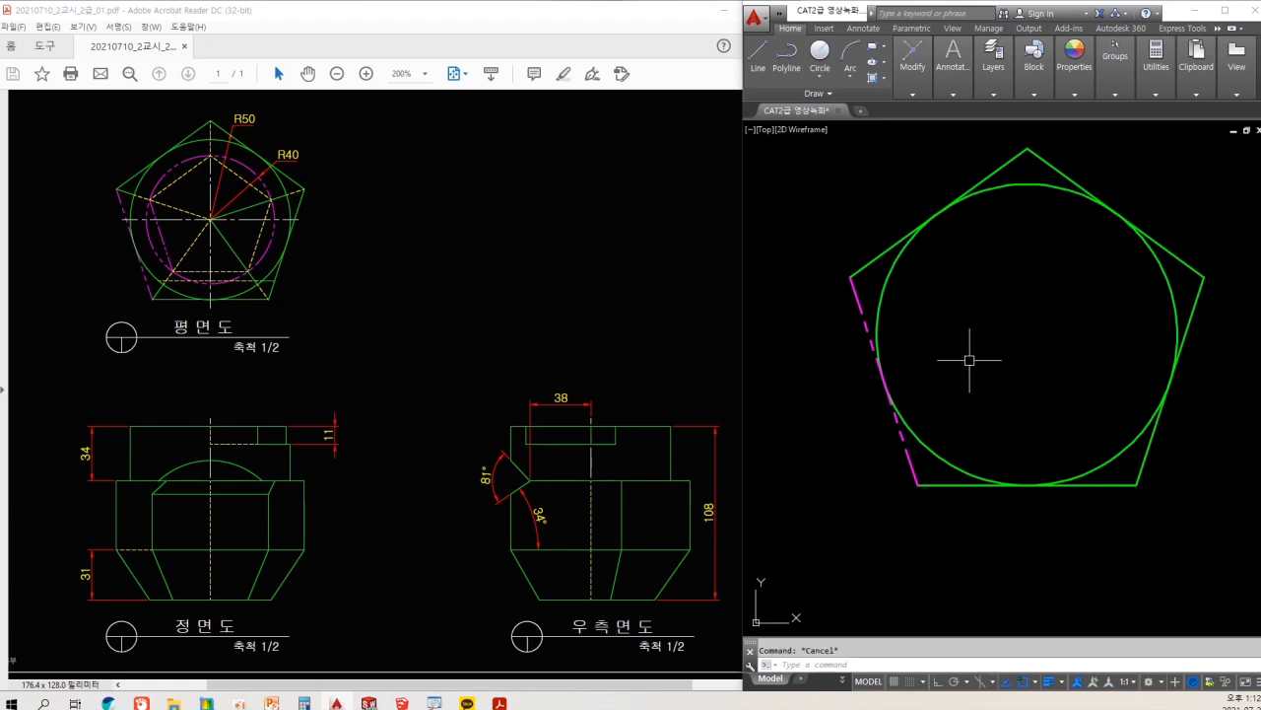
- Draw a circle of radius 40 concentric with the radius 50 circle
text(c)
key(Return)
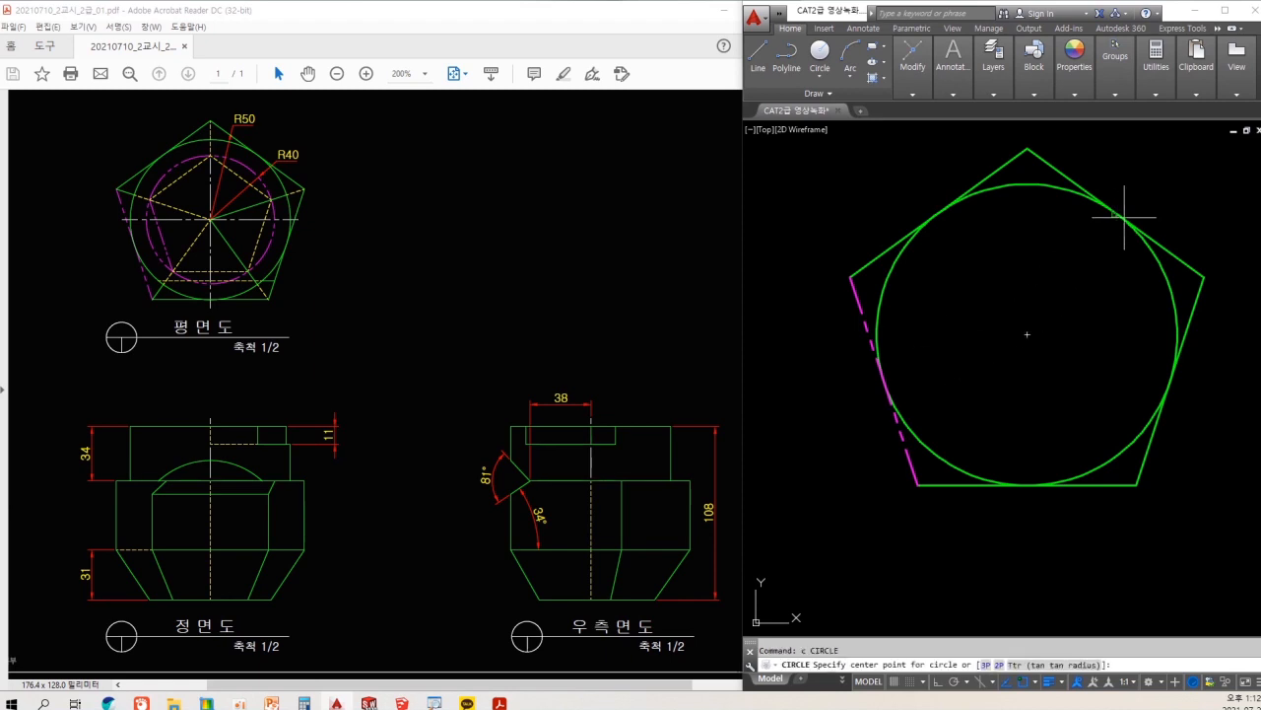
click(1027, 334)
text(4)
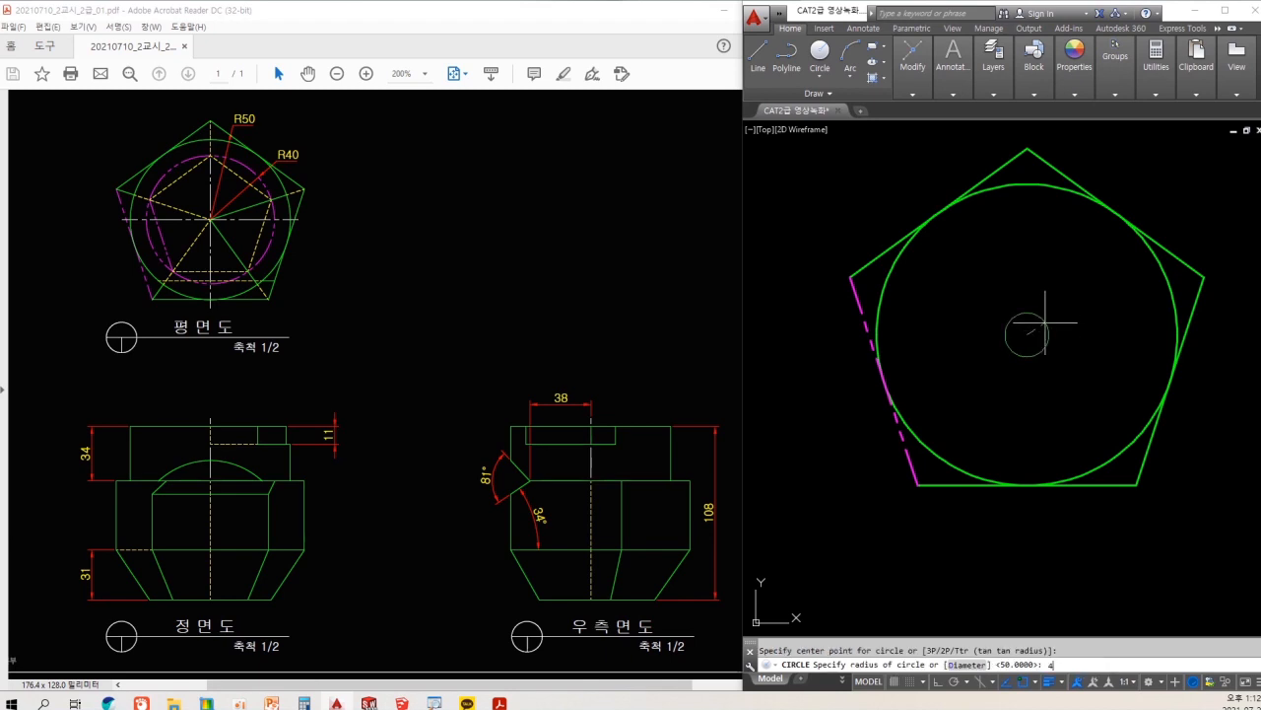
text(0)
key(Return)
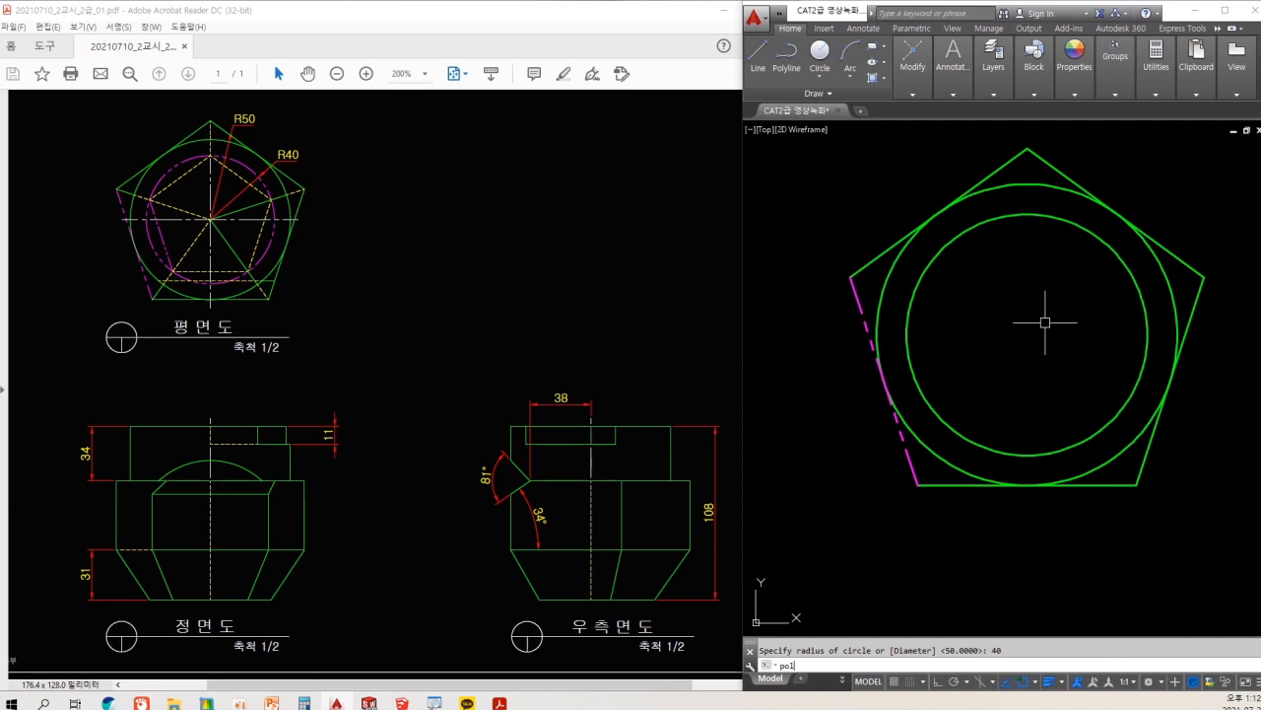
key(Return)
text(5)
key(Return)
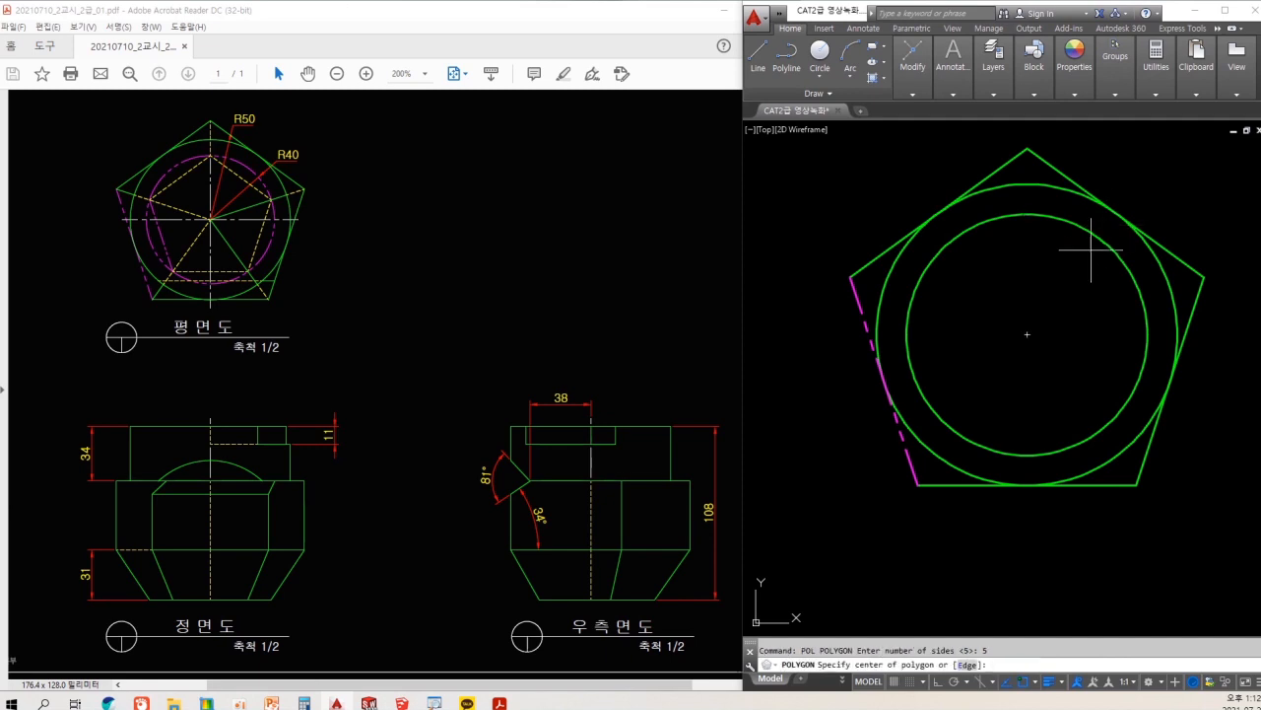
click(1027, 334)
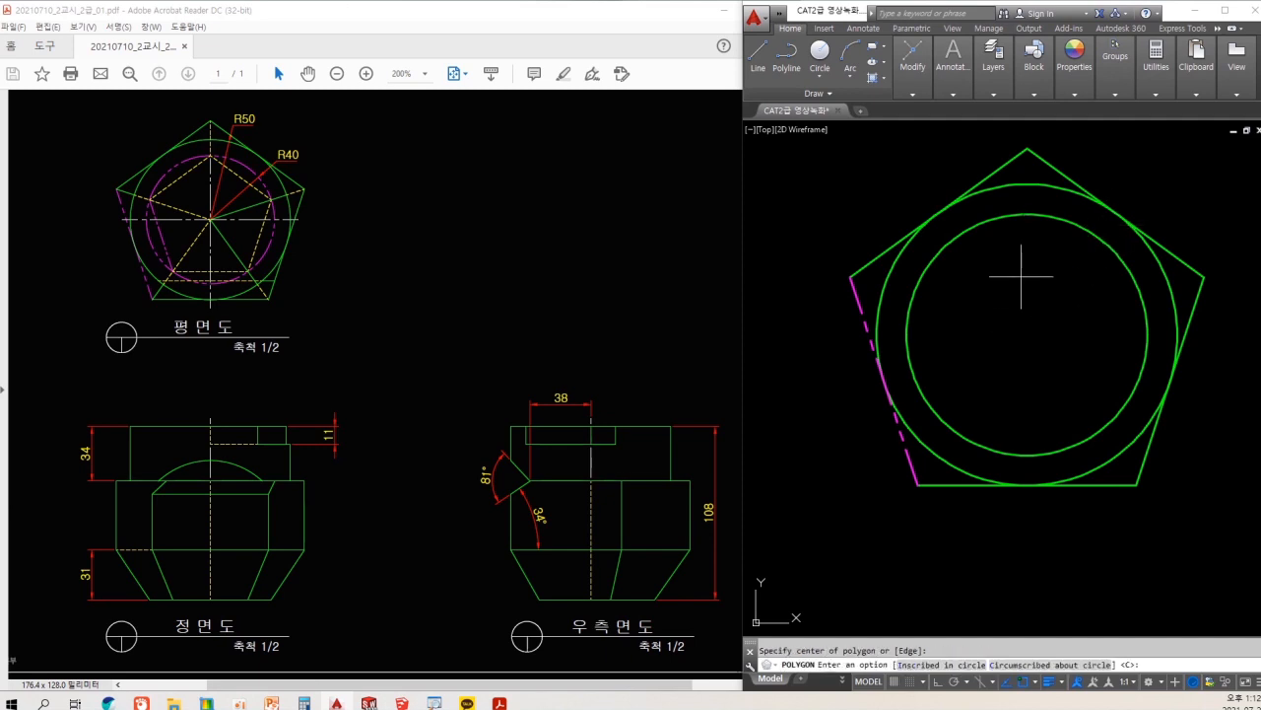
text(c)
key(Return)
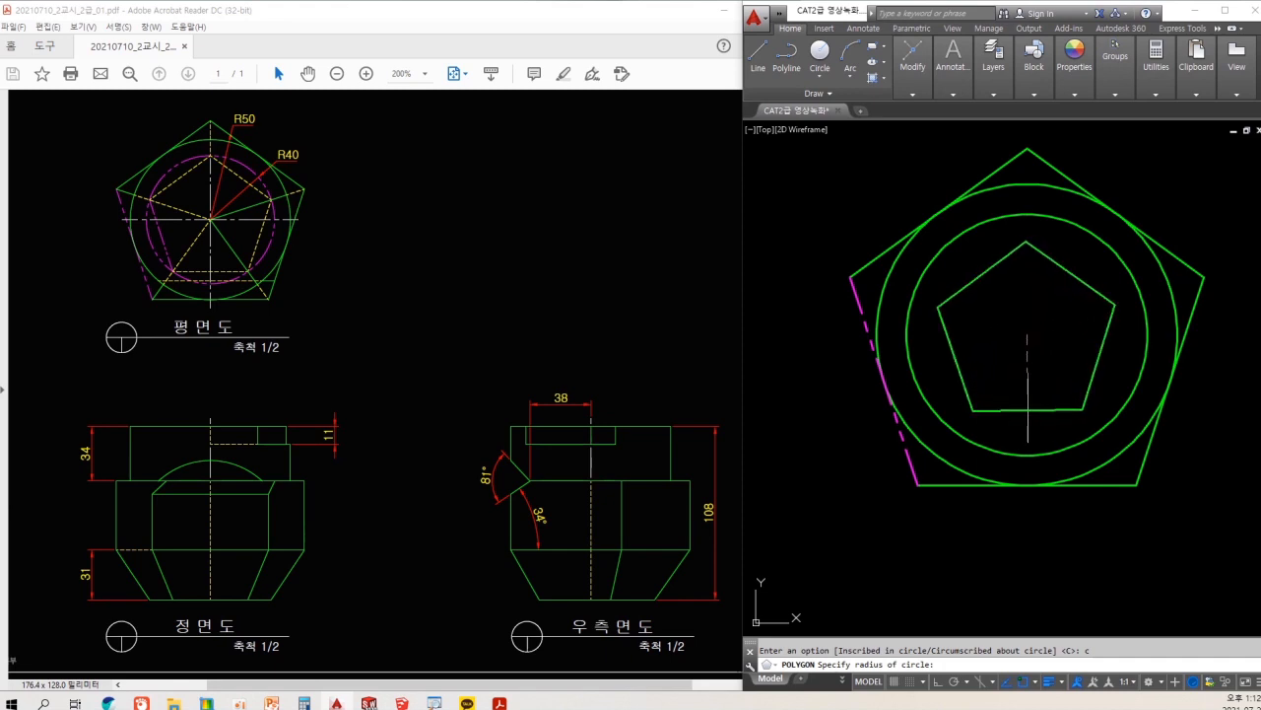
key(Escape)
- Draw a five-sided polygon inscribed in the radius 40 circle, centred on it with a vertex at the circle's top quadrant
text(pol)
key(Return)
key(Return)
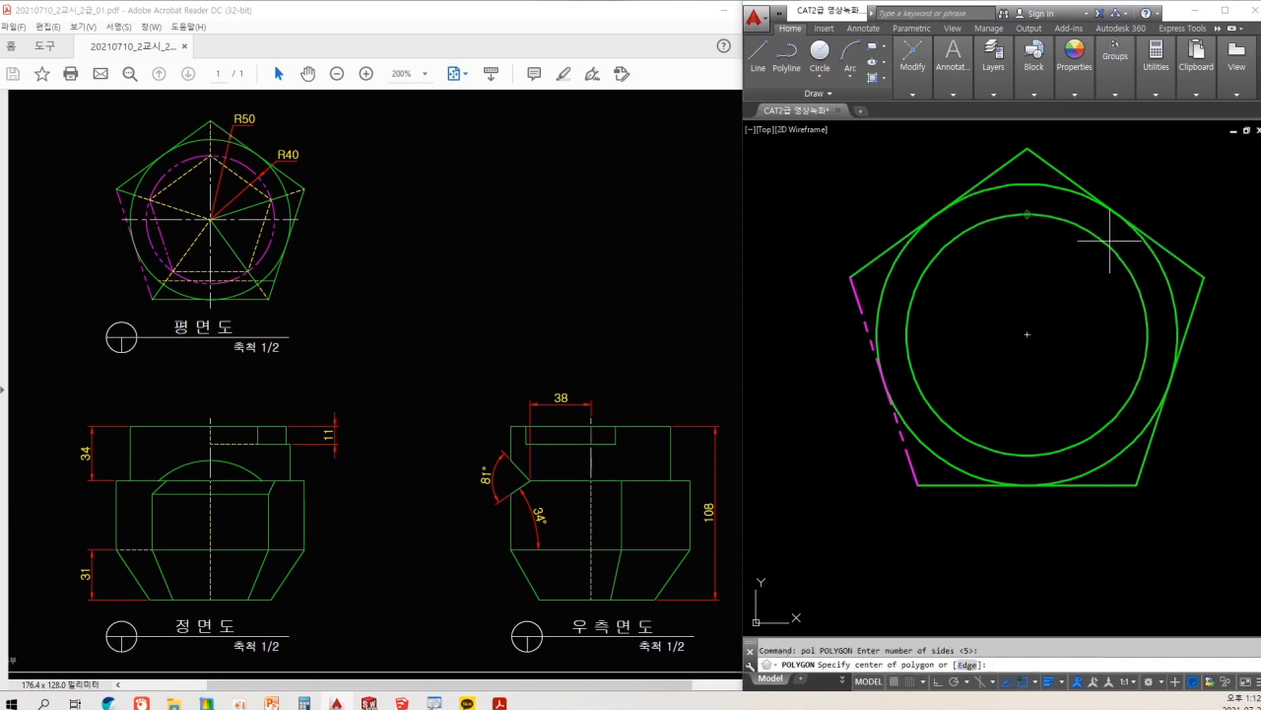
click(1027, 335)
text(i)
key(Return)
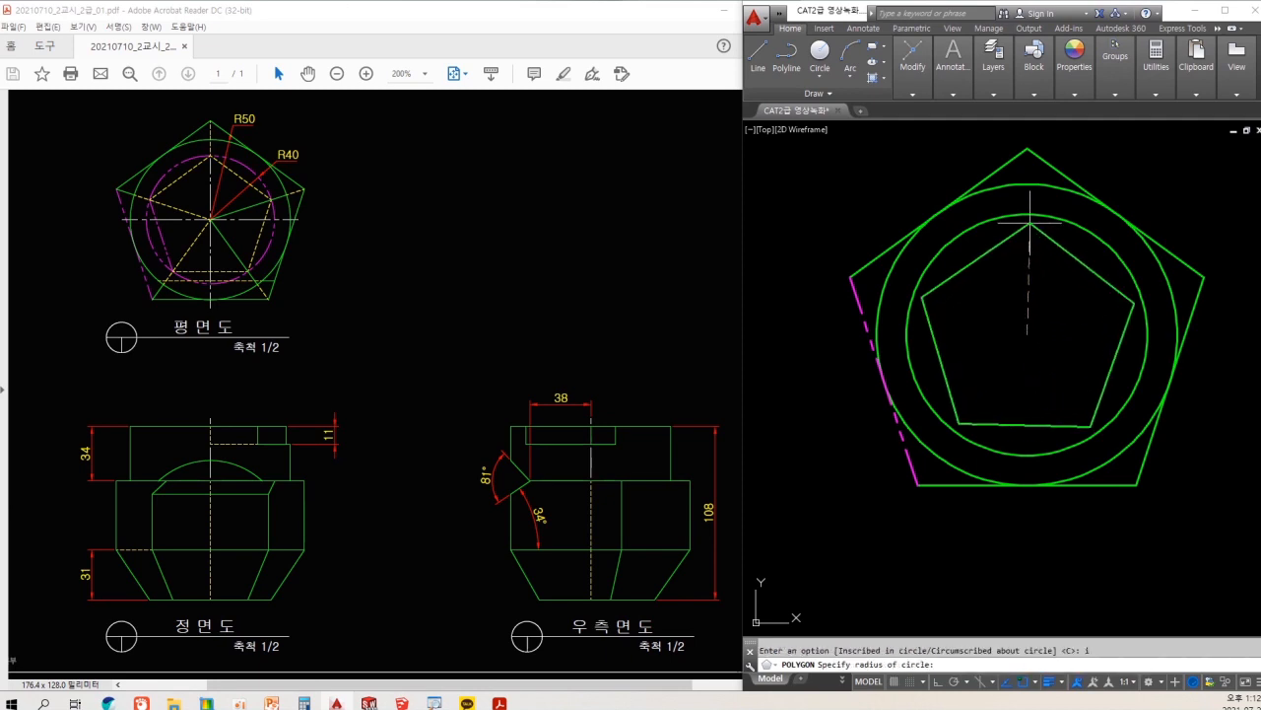
click(1026, 215)
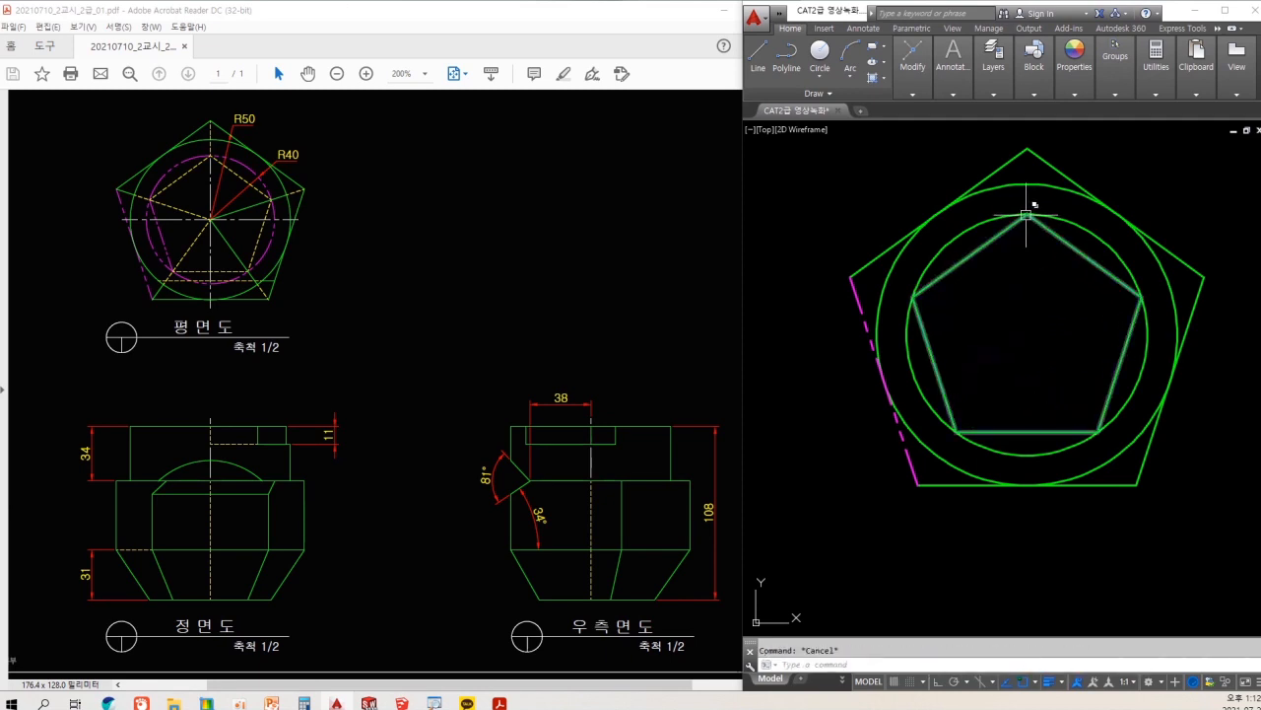
- Match the radius 40 circle's properties to the outer pentagon's magenta phantom edge
text(ma)
key(Return)
click(864, 295)
click(961, 238)
key(Escape)
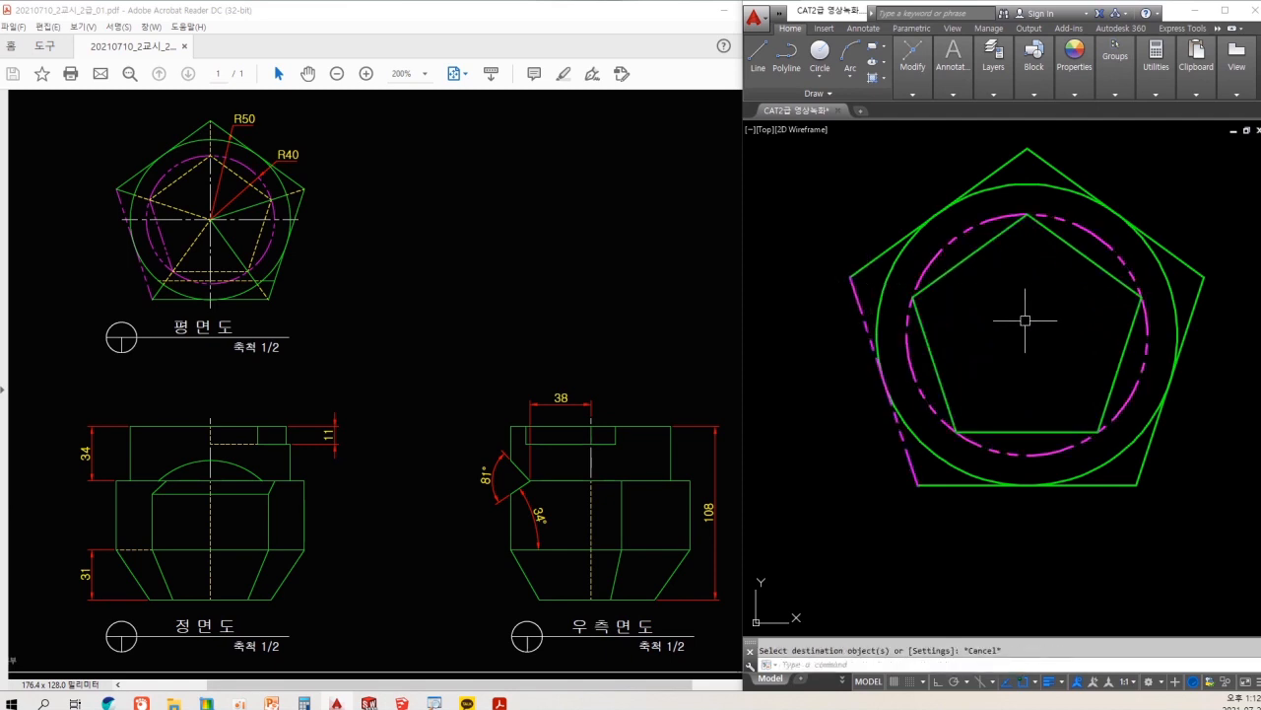
- Move the inner pentagon to the 숨은선 layer
click(988, 282)
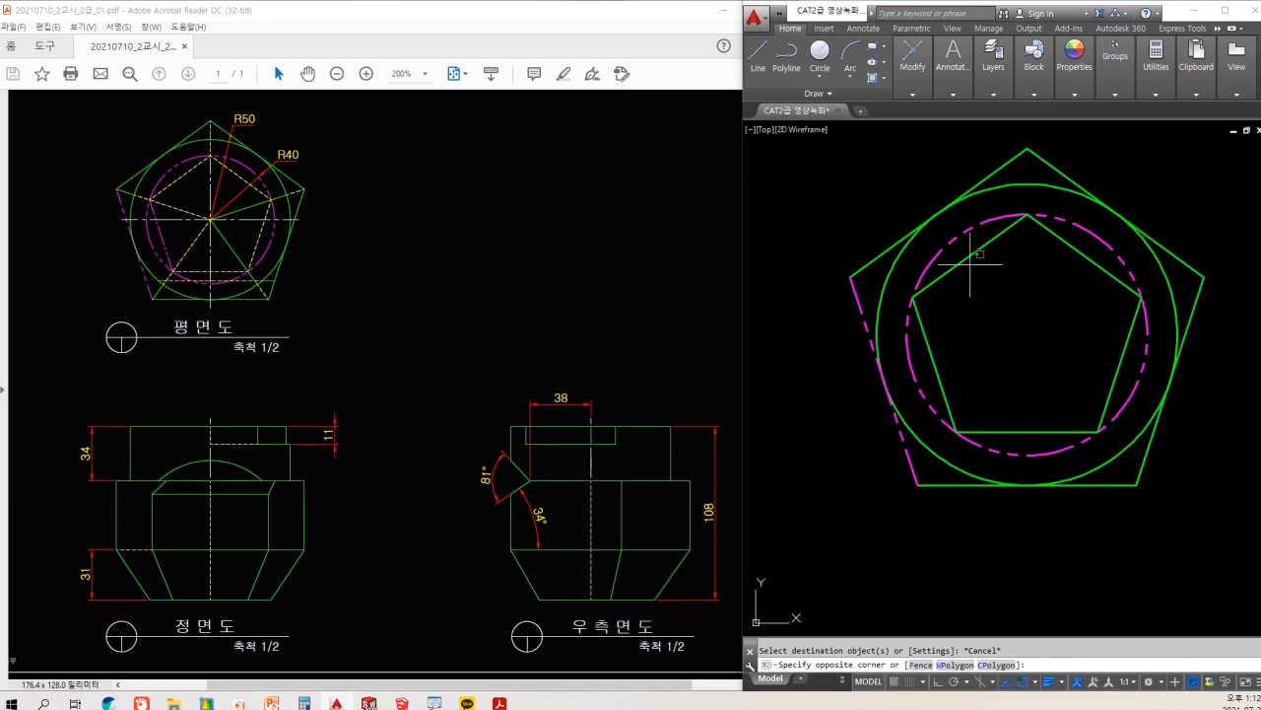
click(997, 101)
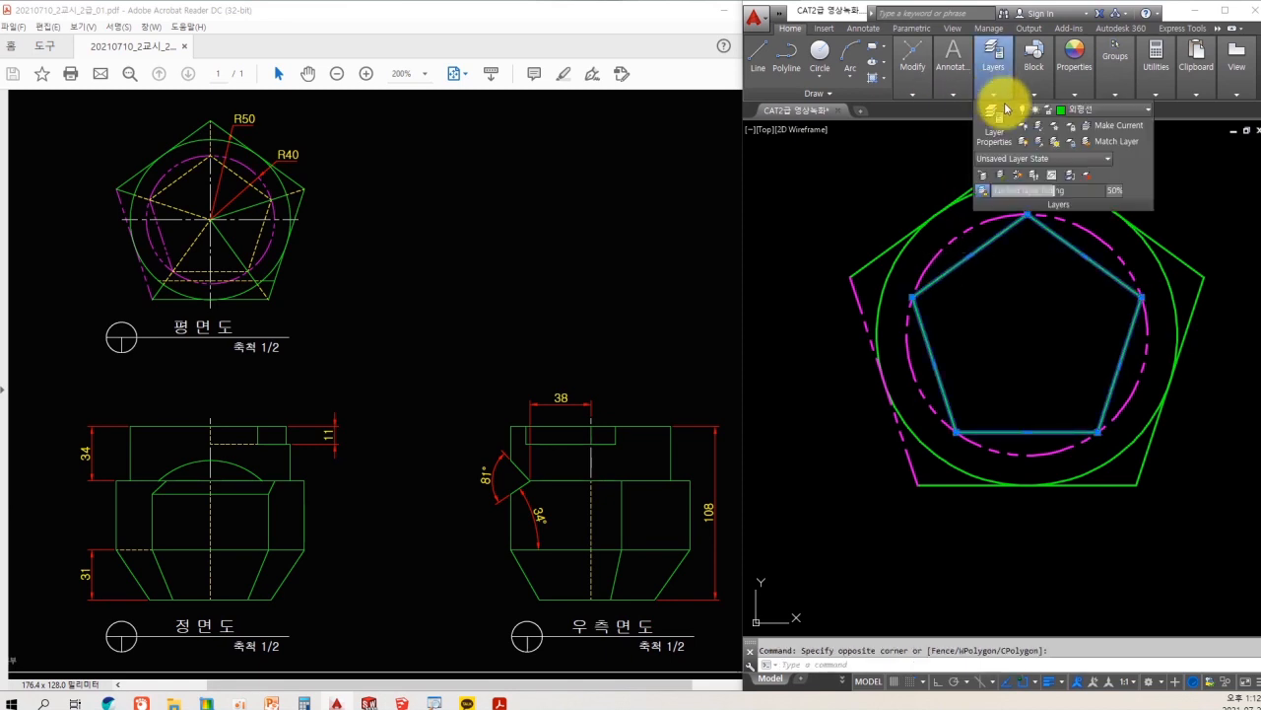
click(1078, 110)
click(1088, 207)
middle_drag(1078, 324, 1016, 344)
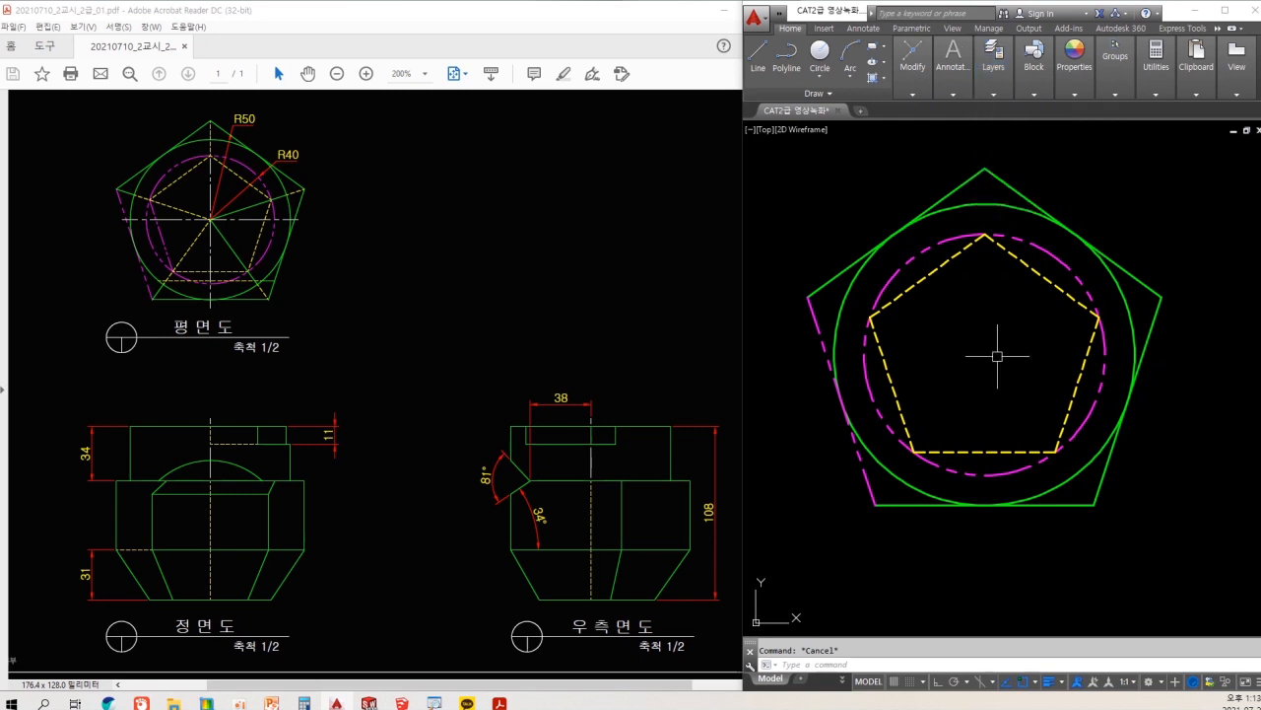
mouse_move(116, 189)
mouse_down()
mouse_move(210, 220)
mouse_move(301, 192)
mouse_up()
mouse_move(209, 218)
mouse_down()
mouse_move(269, 293)
mouse_move(154, 275)
mouse_move(156, 298)
mouse_up()
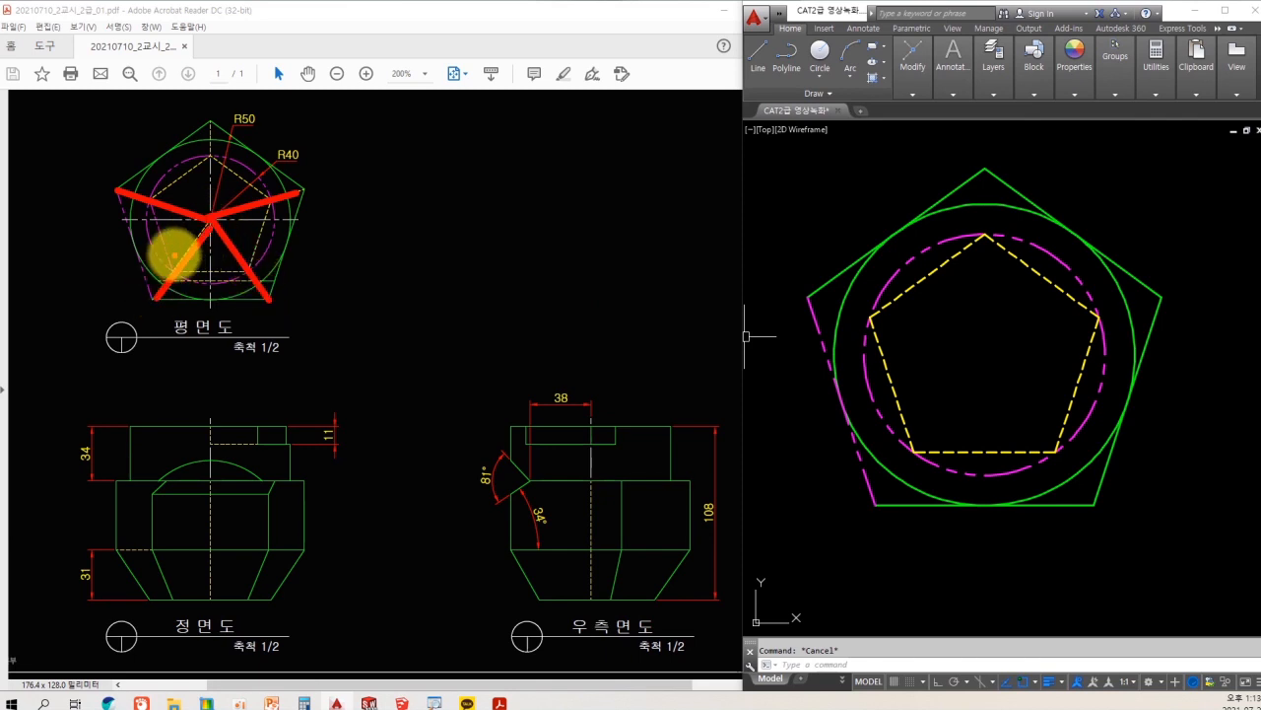
drag(210, 156, 210, 123)
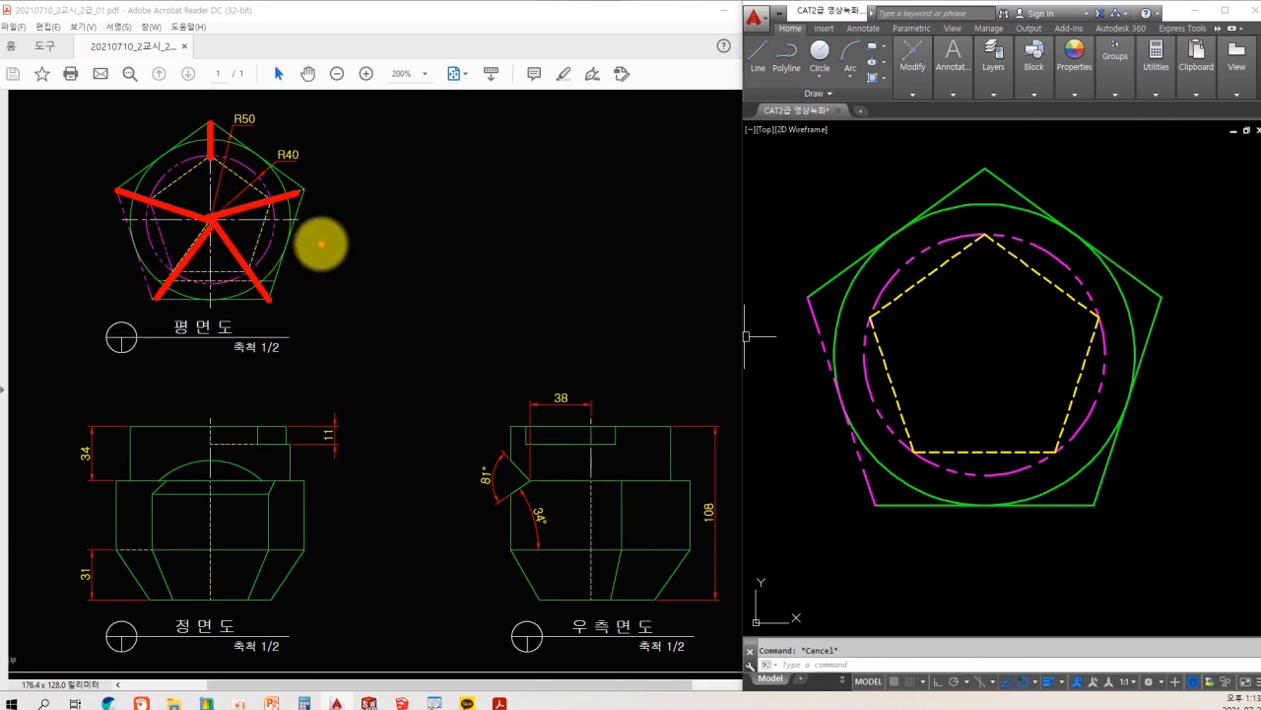
key(Escape)
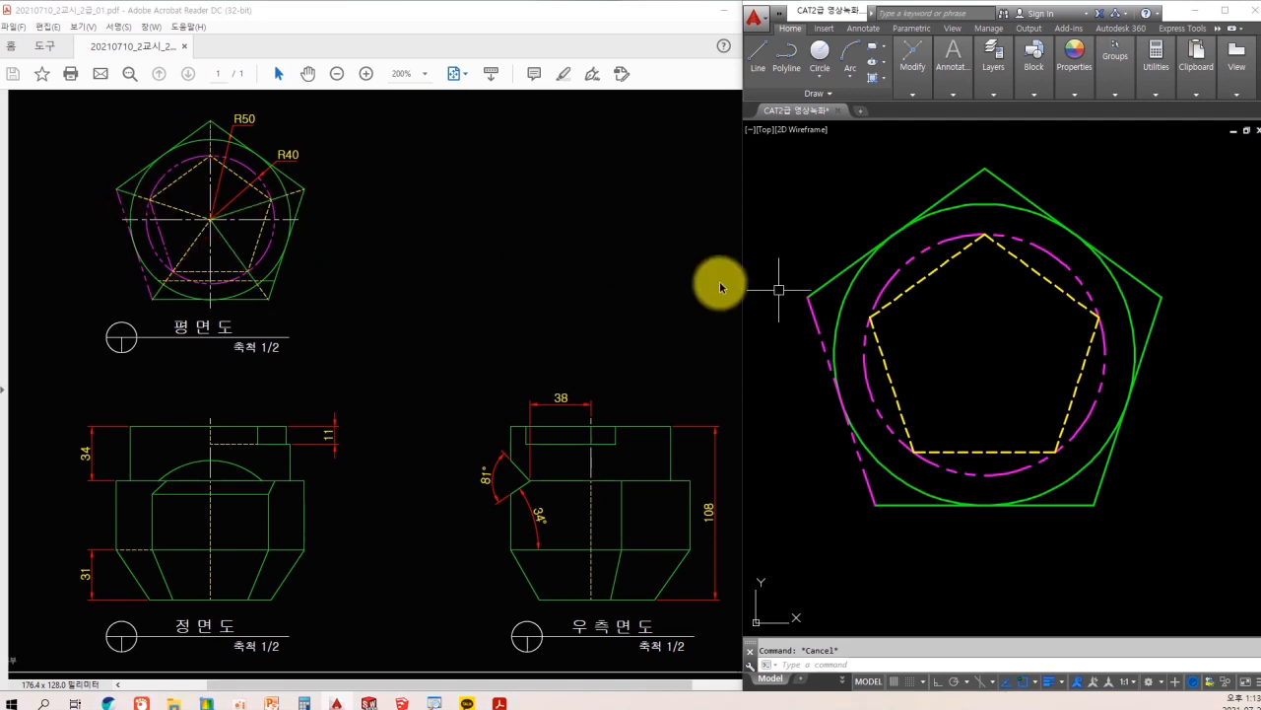
- Draw a line from the outer pentagon's upper-left vertex to the circle centre and on to its lower-left vertex
text(l)
key(space)
click(809, 296)
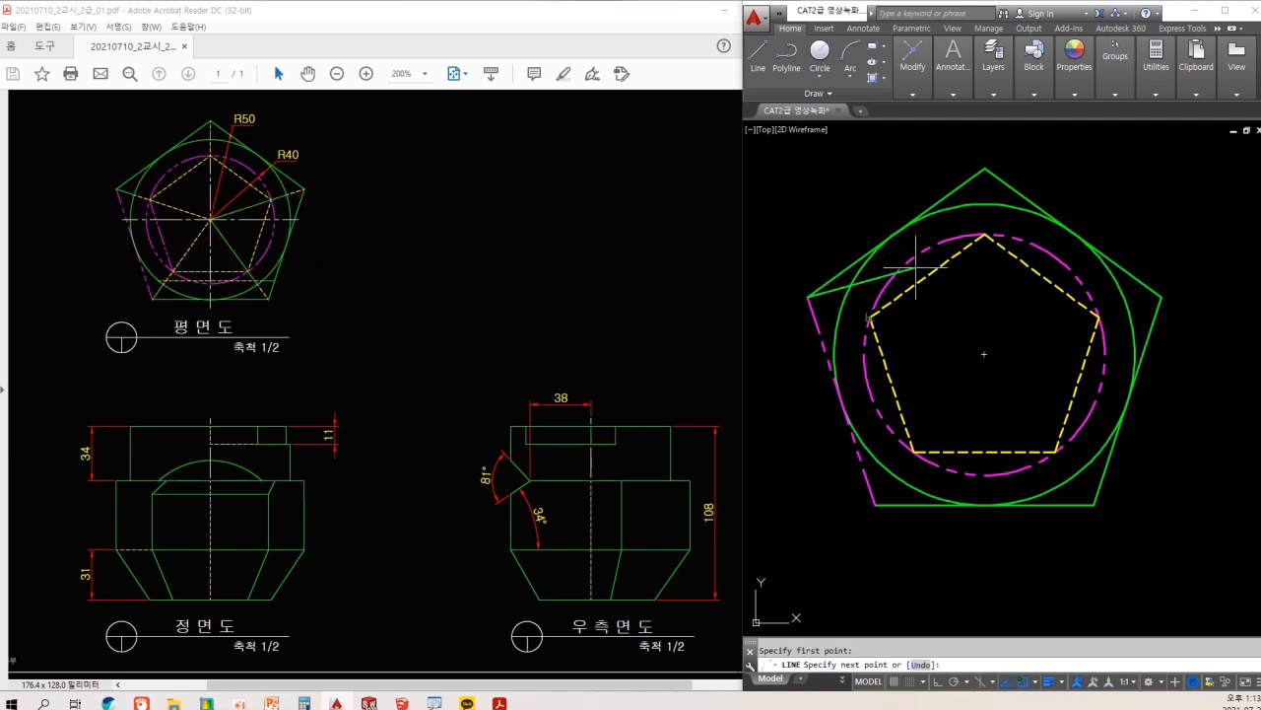
click(984, 354)
click(913, 451)
key(Escape)
- Draw lines from the circle centre to the outer pentagon's lower-right and upper-right vertices
key(space)
click(984, 366)
click(1083, 500)
key(space)
key(space)
click(985, 353)
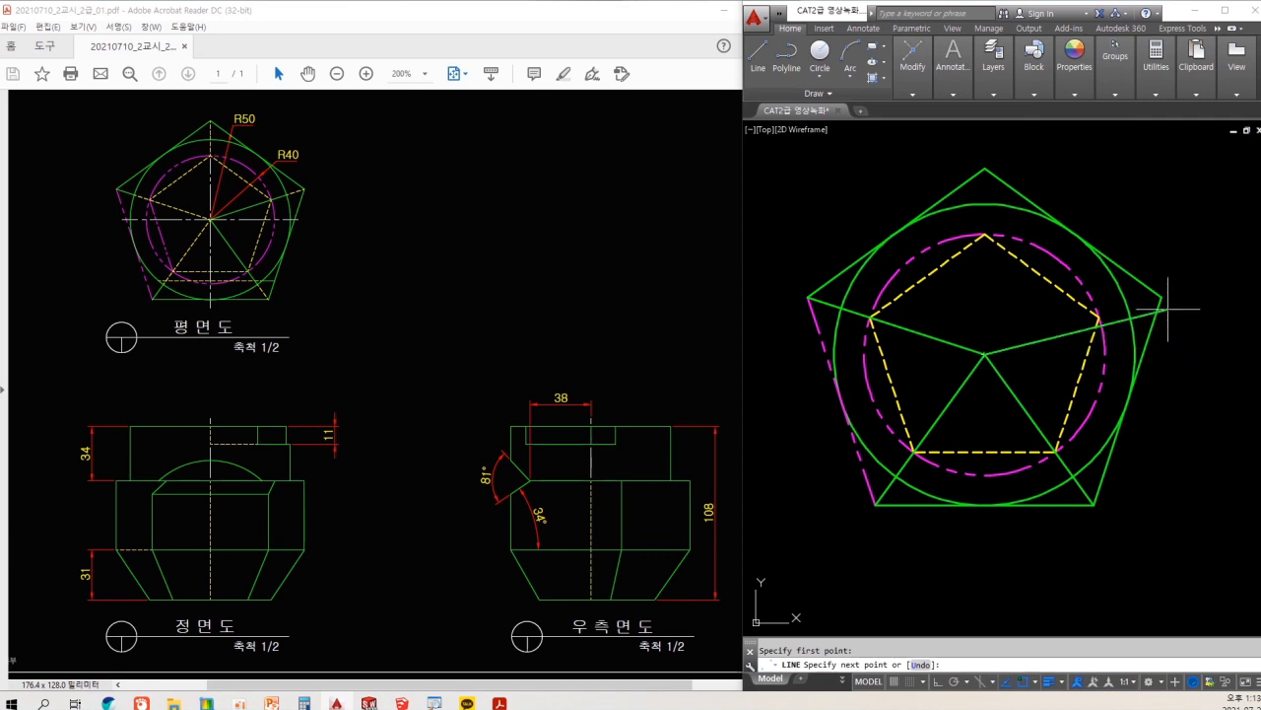
click(1098, 317)
key(space)
- Draw a vertical line from the inner pentagon's top vertex to the outer pentagon's top vertex
key(space)
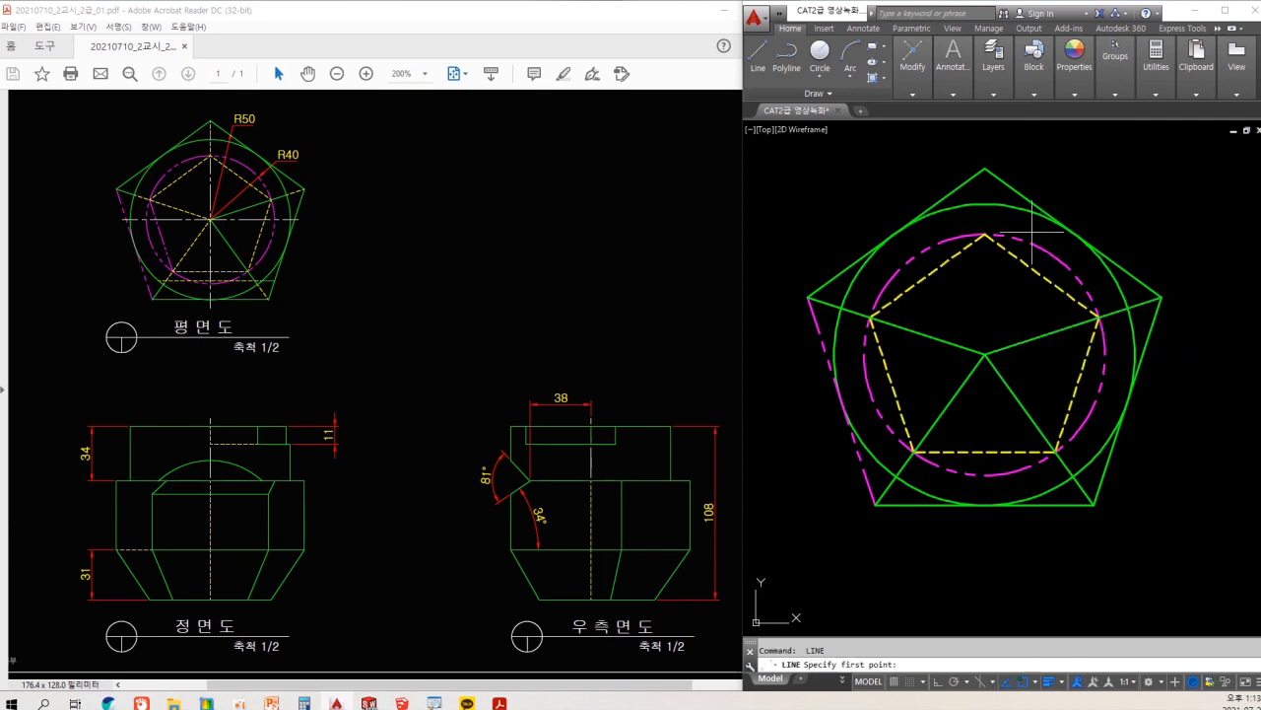
click(984, 234)
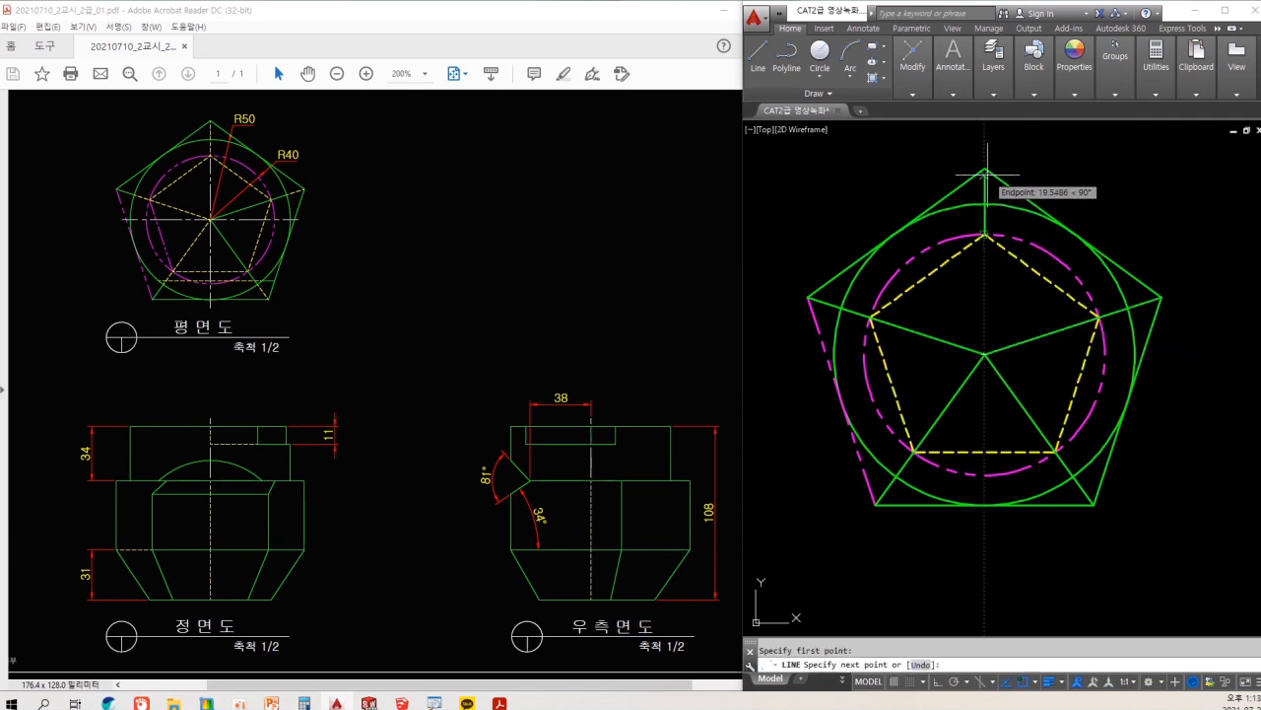
key(Escape)
middle_drag(984, 257, 977, 255)
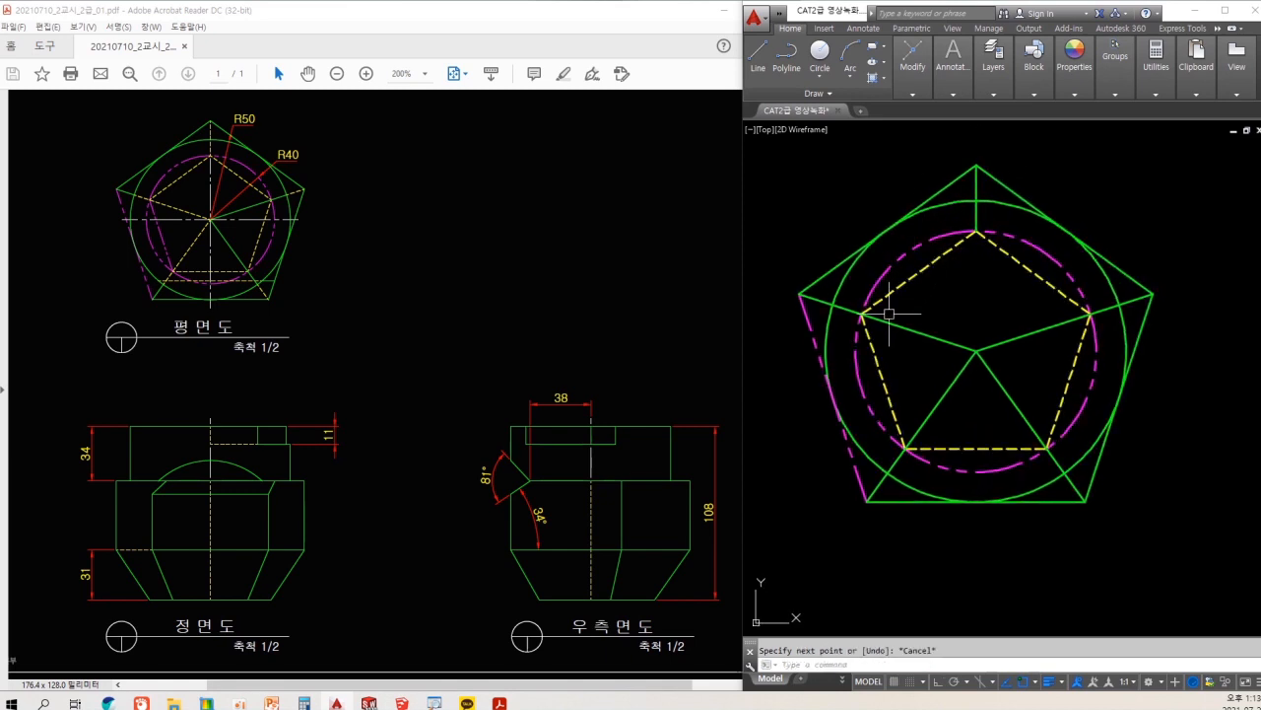
- Trim away the inner pentagon's lower-left edge between its two vertices
drag(864, 328, 886, 416)
text(tr)
key(Return)
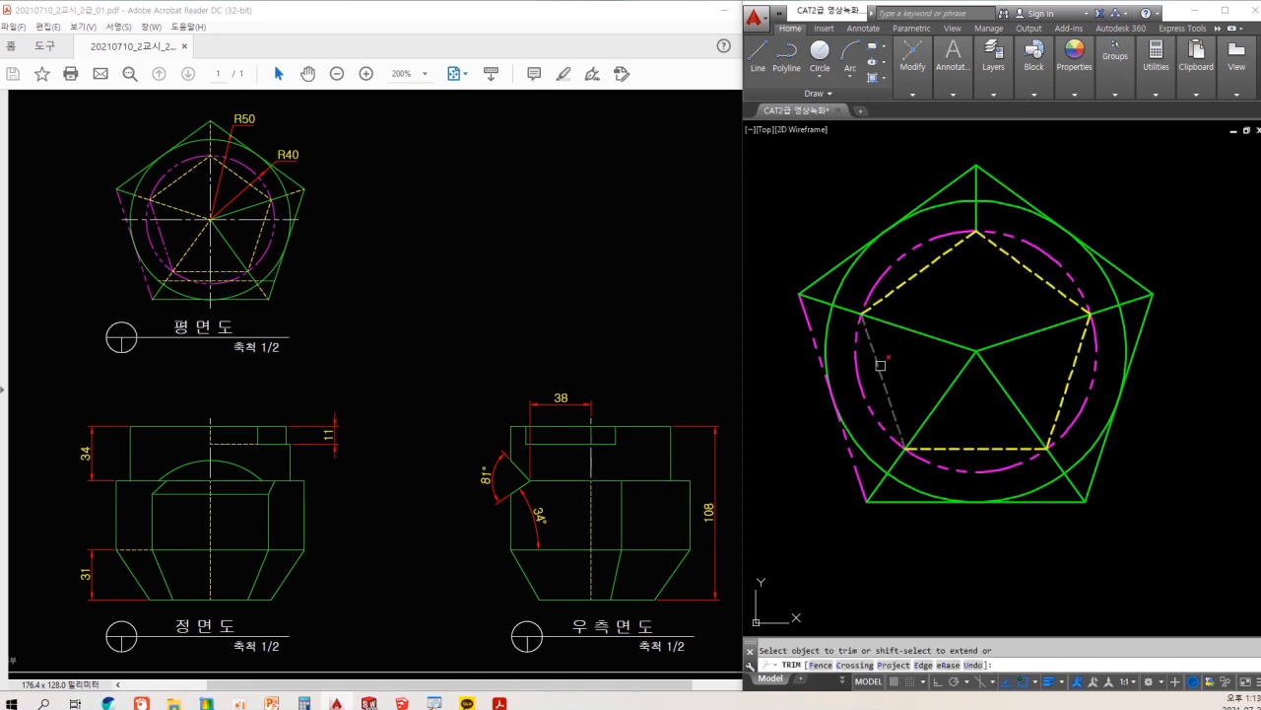
key(Escape)
- Redraw the inner pentagon's lower-left edge as a line and match its properties to the magenta phantom lines
text(l)
key(Return)
click(862, 315)
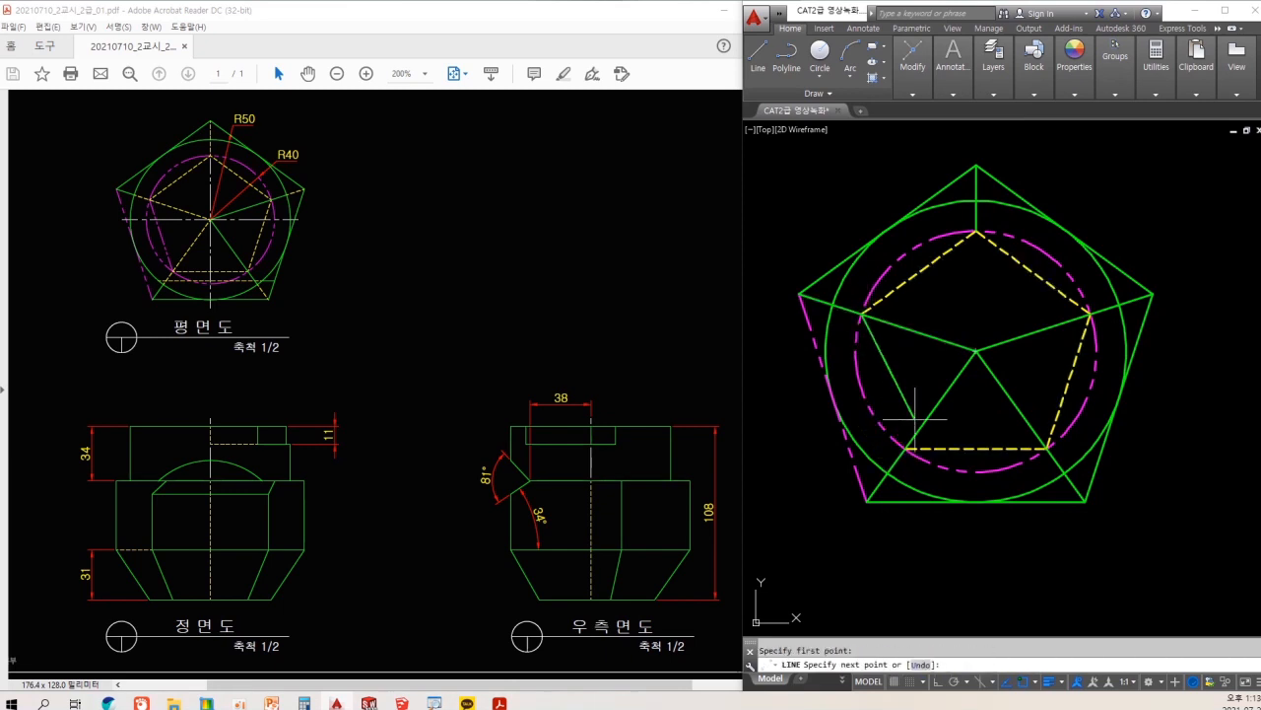
key(Escape)
click(868, 400)
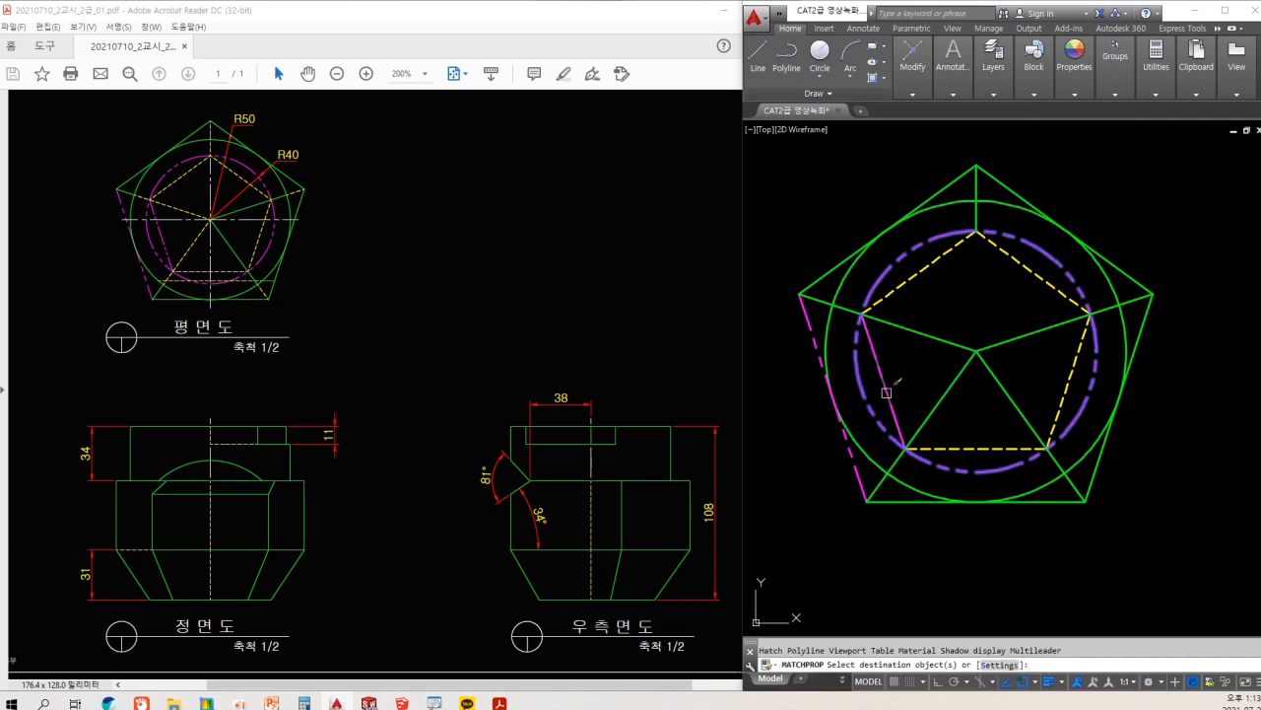
key(Escape)
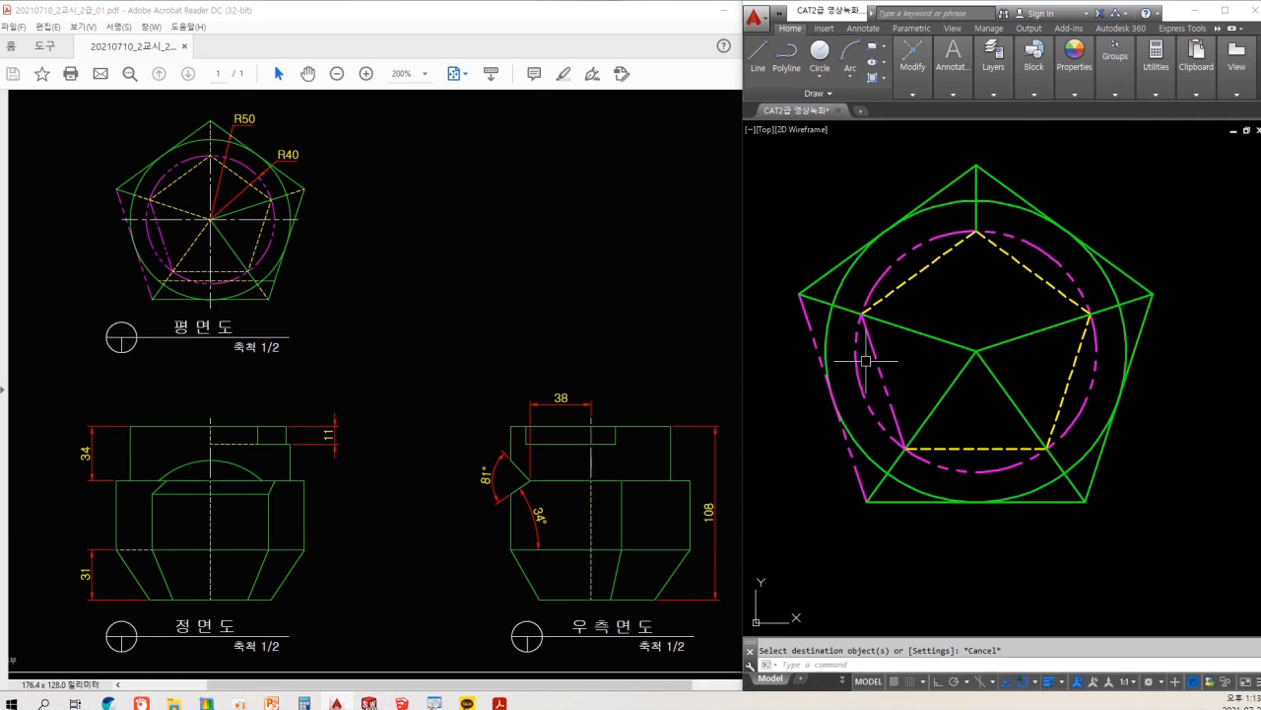
- Turn off the magenta phantom-line layer 가상선
click(992, 94)
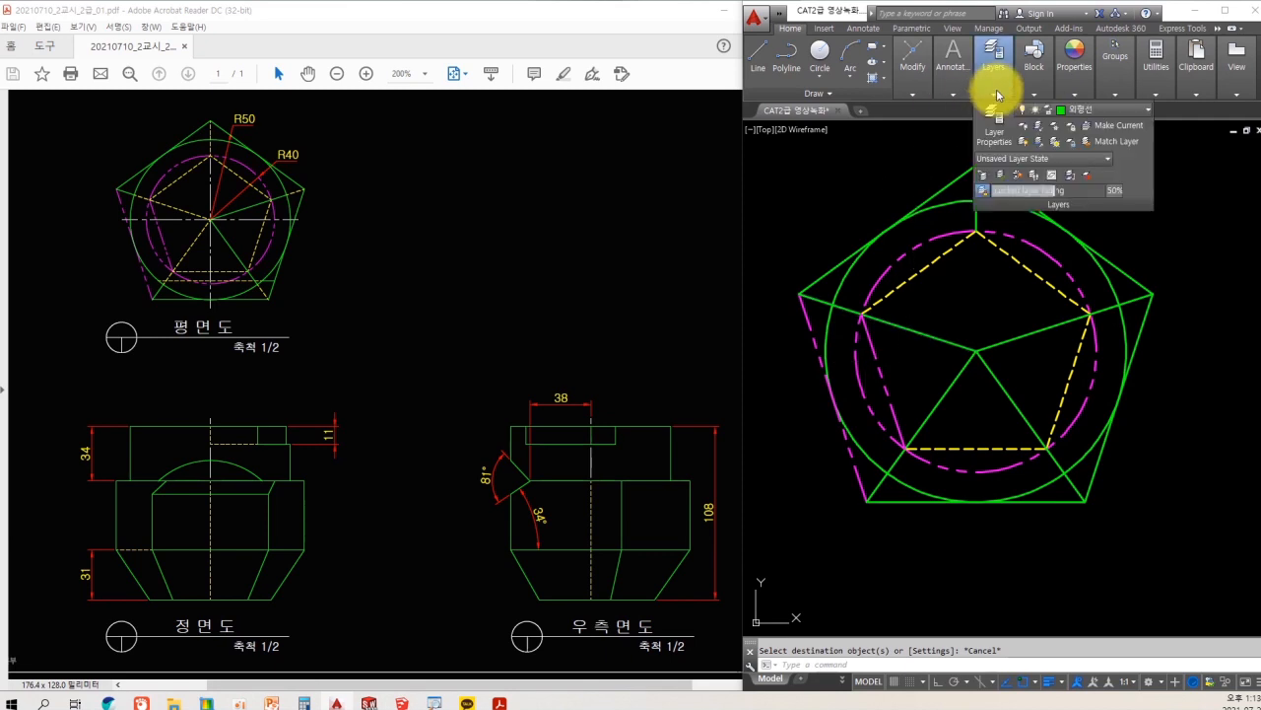
click(1105, 112)
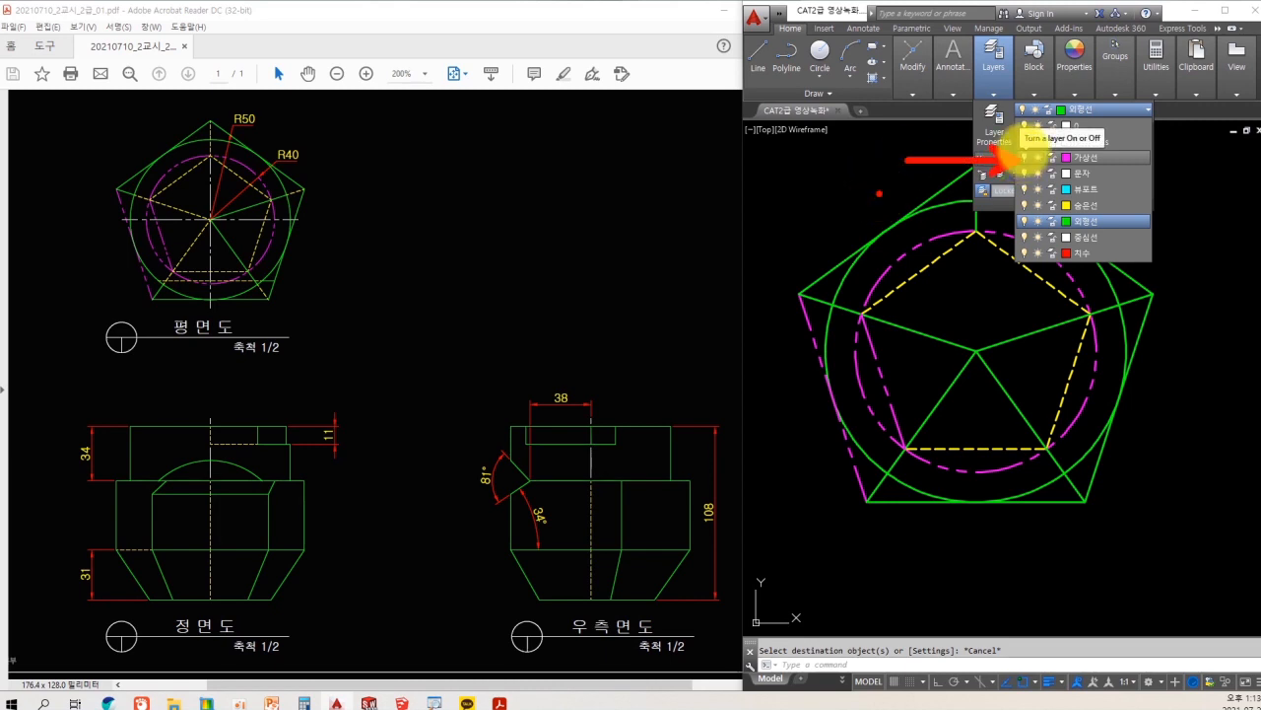
key(Escape)
click(993, 95)
click(1078, 110)
click(1024, 147)
key(Escape)
middle_drag(1021, 260, 1007, 265)
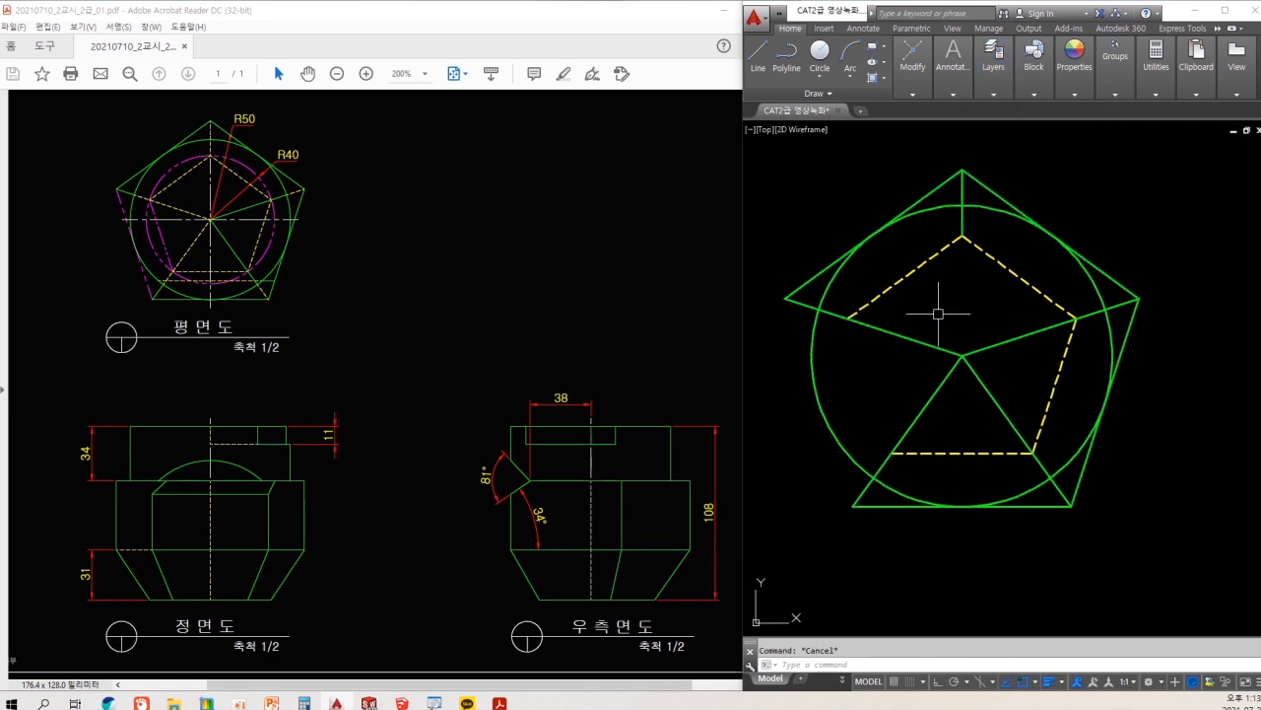
mouse_move(824, 318)
mouse_down()
mouse_move(944, 356)
mouse_move(870, 475)
mouse_up()
drag(1047, 478, 1070, 508)
drag(1112, 308, 1139, 296)
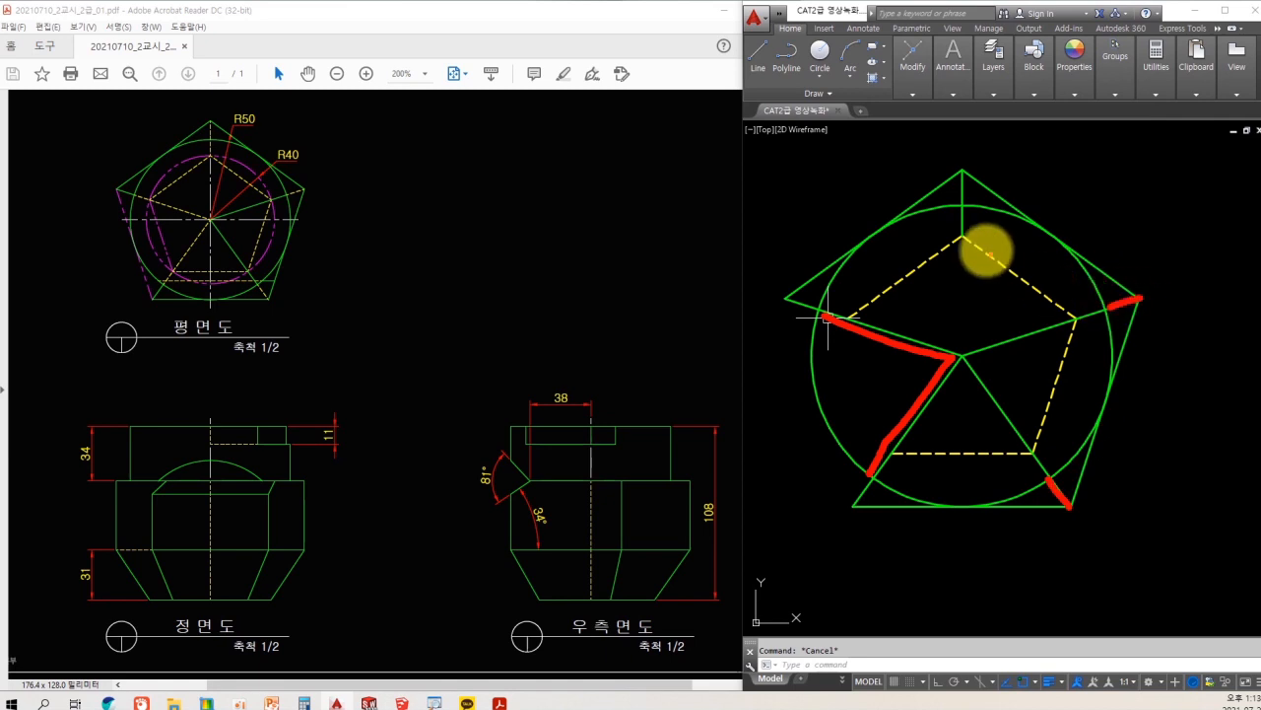
drag(961, 229, 968, 171)
key(ctrl+z)
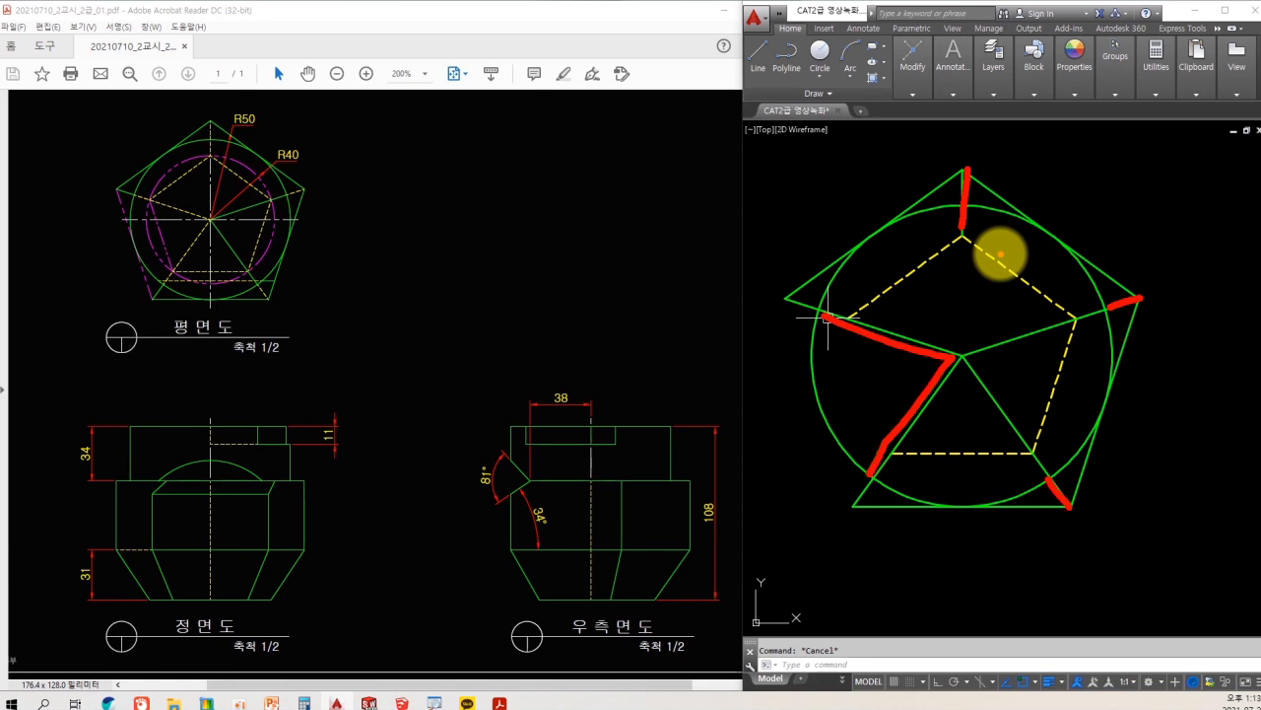
key(Escape)
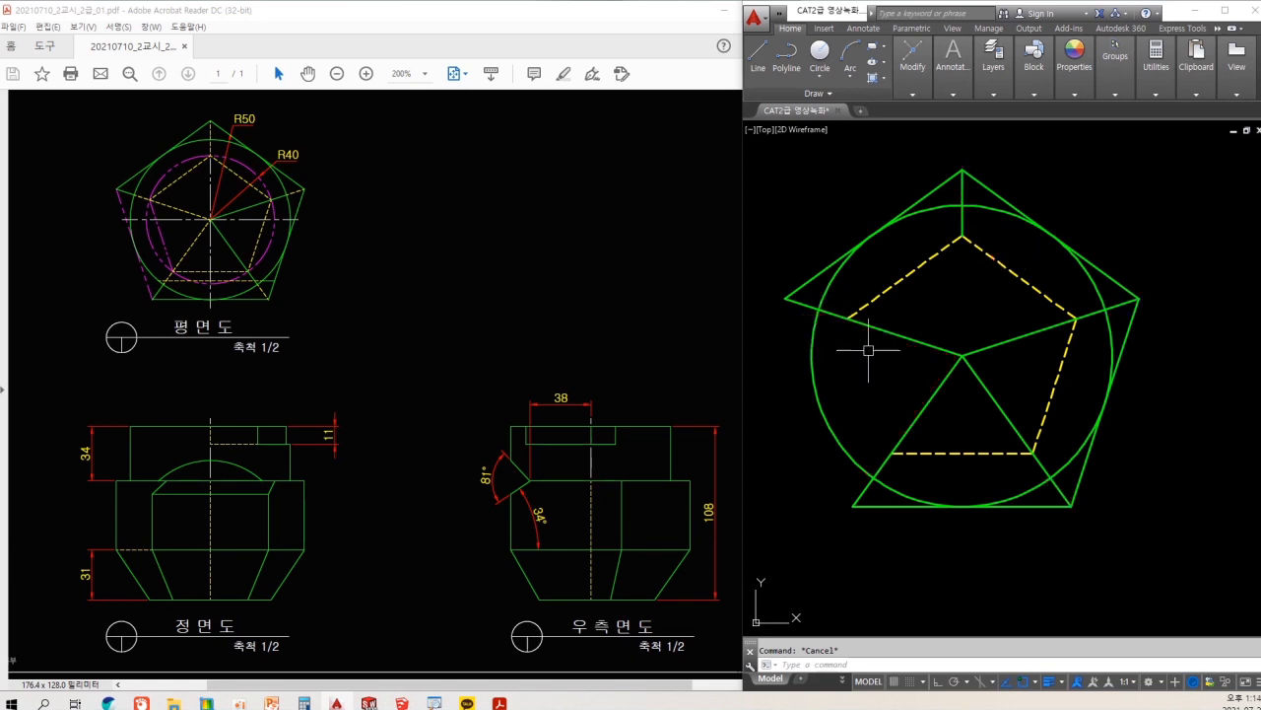
- Split the left spoke at the circle and match its centre-to-circle portion to the yellow hidden lines
key(Return)
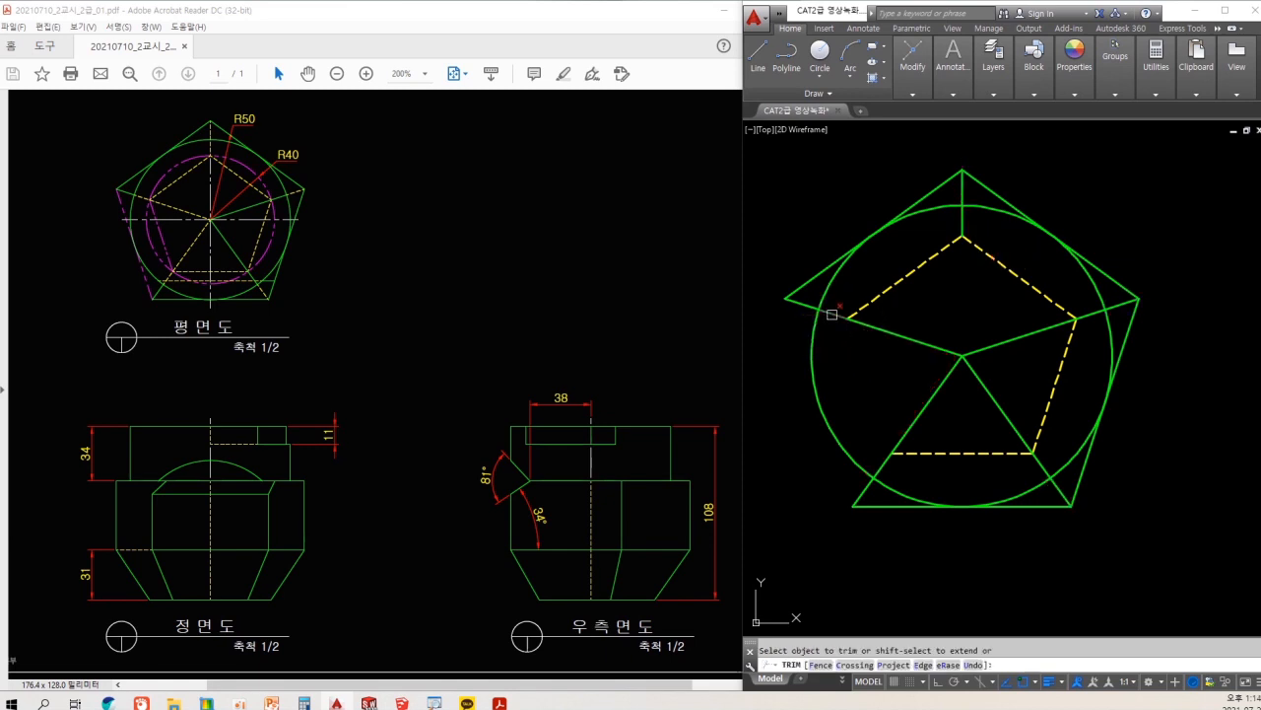
key(Escape)
text(ma)
key(Return)
click(864, 306)
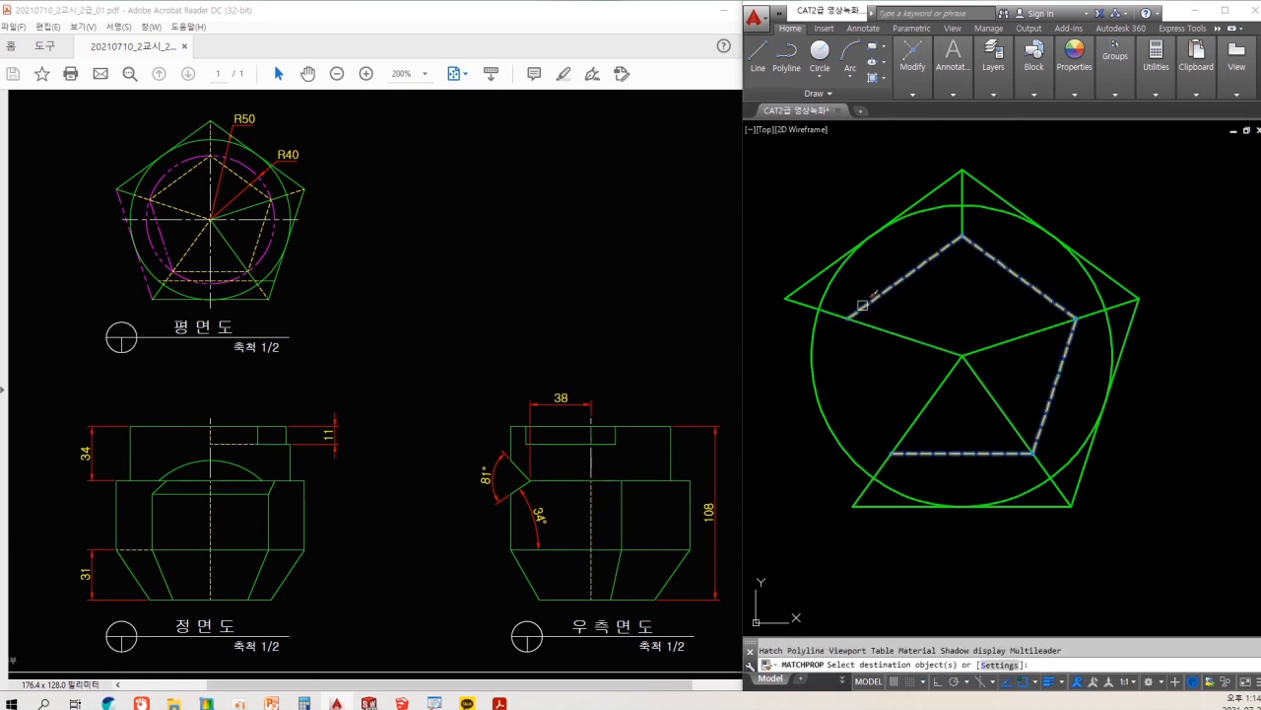
key(Escape)
text(tr)
key(Return)
key(Escape)
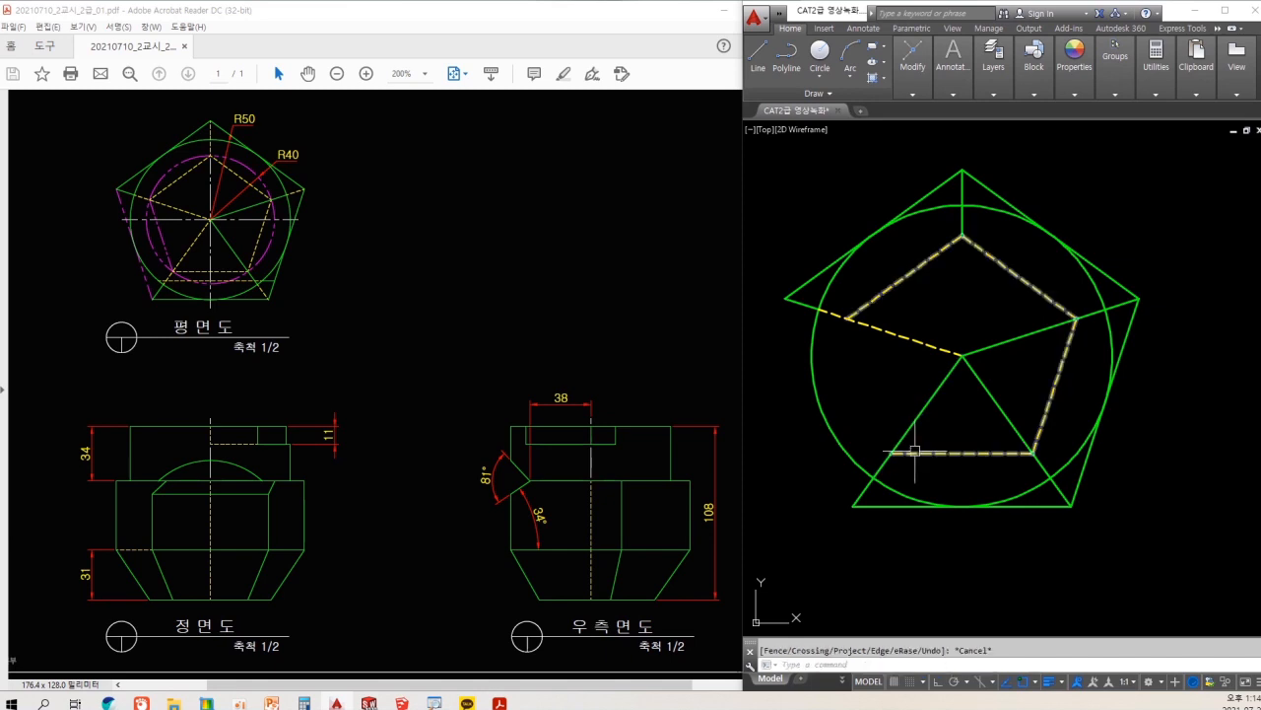
- Match the lower-left spoke's portion inside the circle to the inner pentagon's yellow hidden lines
key(Return)
click(915, 453)
key(Escape)
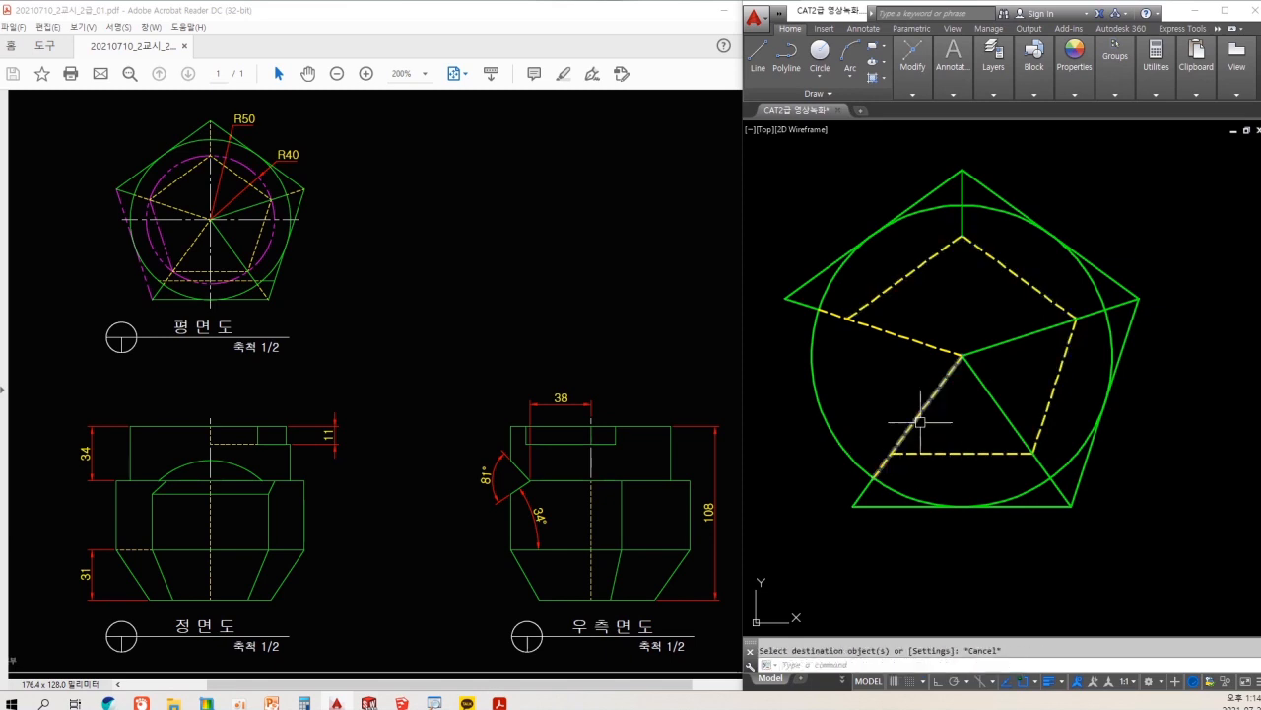
- Trim the lower-right spoke outside the circle and redraw that portion as a separate line to the outer pentagon's vertex
text(tr)
key(space)
key(space)
click(1061, 493)
key(Escape)
text(l)
key(space)
scroll(1055, 478, up, 2)
click(1078, 519)
key(Escape)
- Match the short lower-right line outside the circle to the yellow hidden lines
text(ma)
click(1032, 414)
click(1069, 500)
key(Escape)
scroll(1066, 459, down, 2)
middle_drag(1066, 459, 1071, 486)
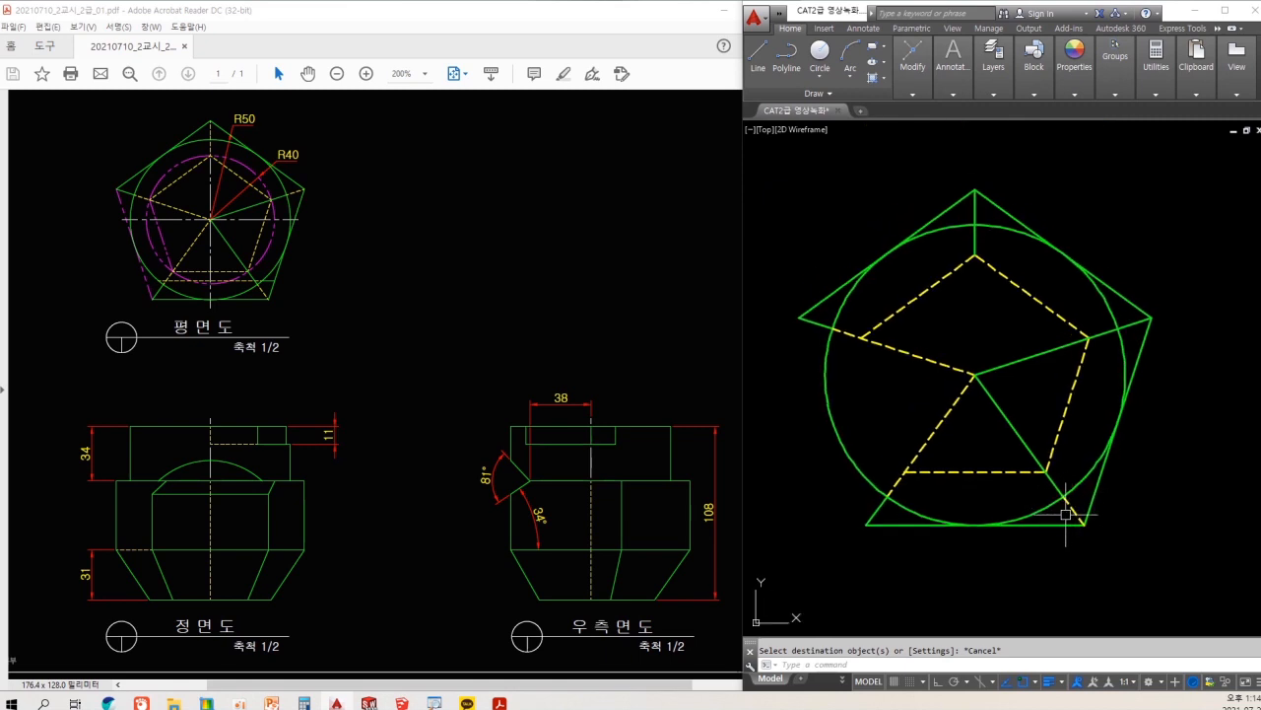
- Trim the upper-right spoke outside the circle and redraw that portion as a separate line to the outer pentagon's vertex
text(tr)
key(space)
key(space)
click(1127, 327)
key(Escape)
text(l)
key(space)
click(1120, 328)
click(1151, 318)
key(Escape)
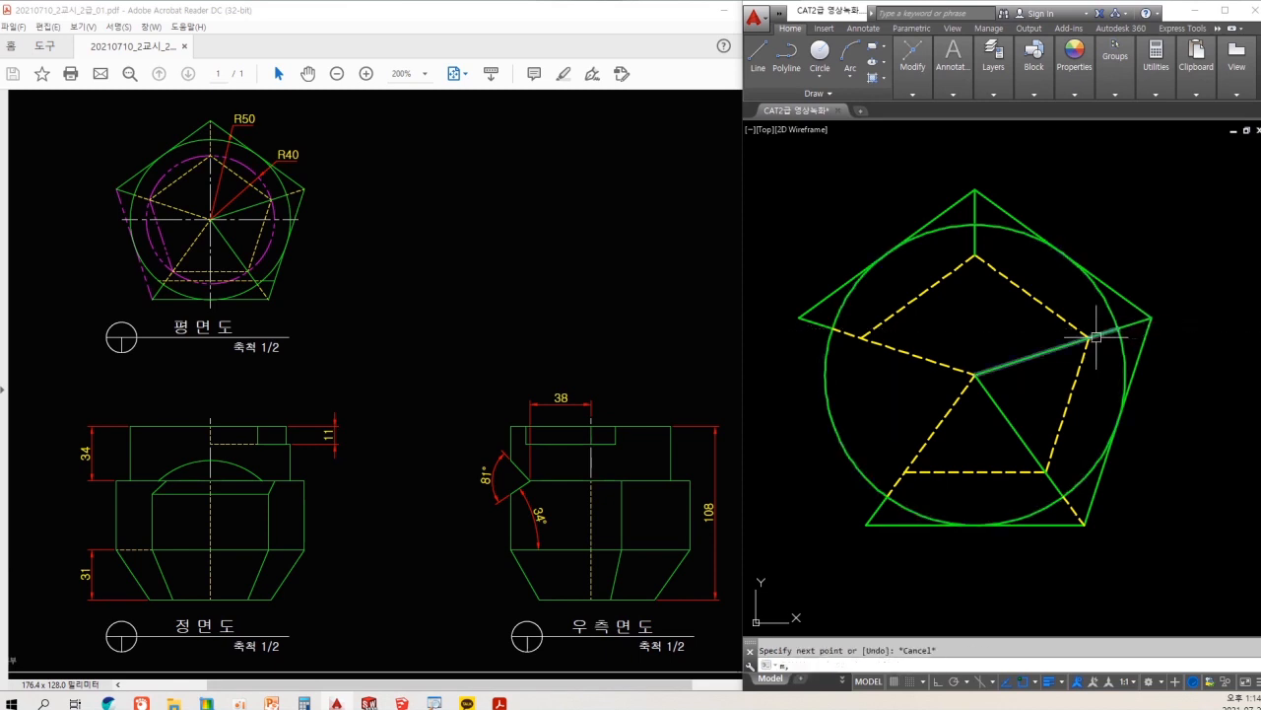
- Match the short upper-right line and the vertical line at the top vertex to the inner pentagon's yellow hidden lines
text(m,)
key(Escape)
text(ma)
key(space)
click(1060, 314)
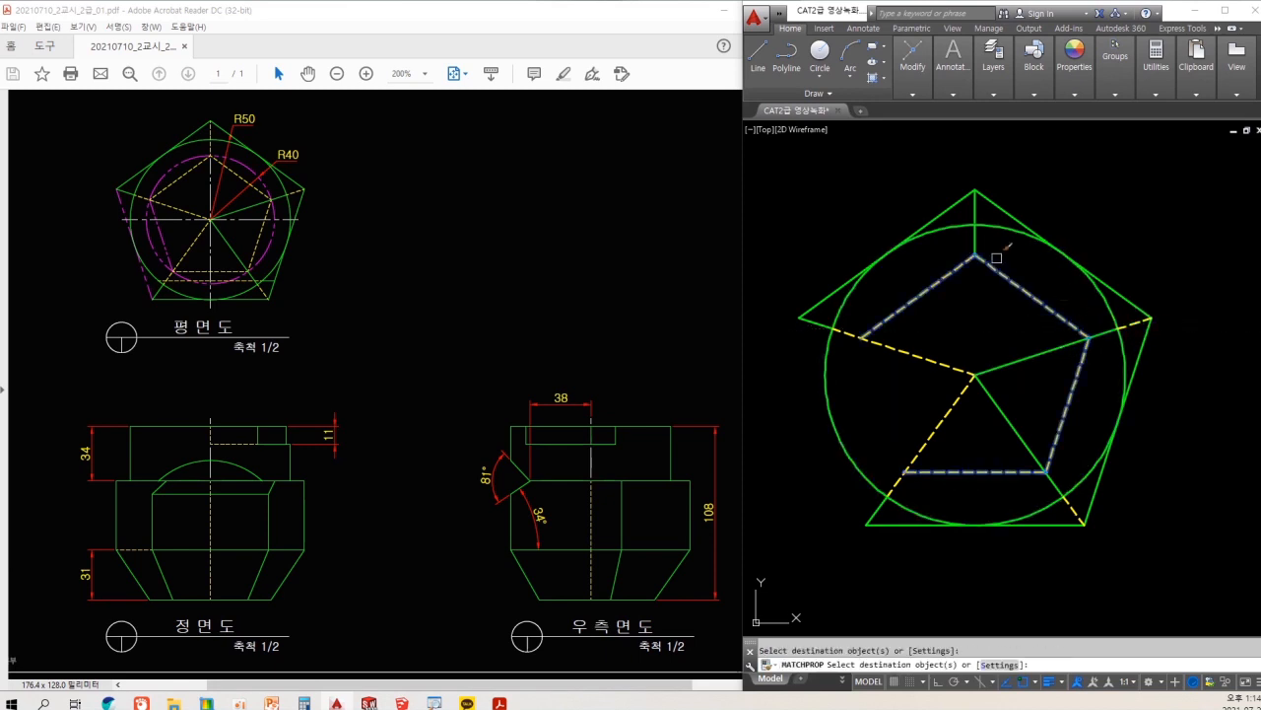
click(976, 246)
key(Escape)
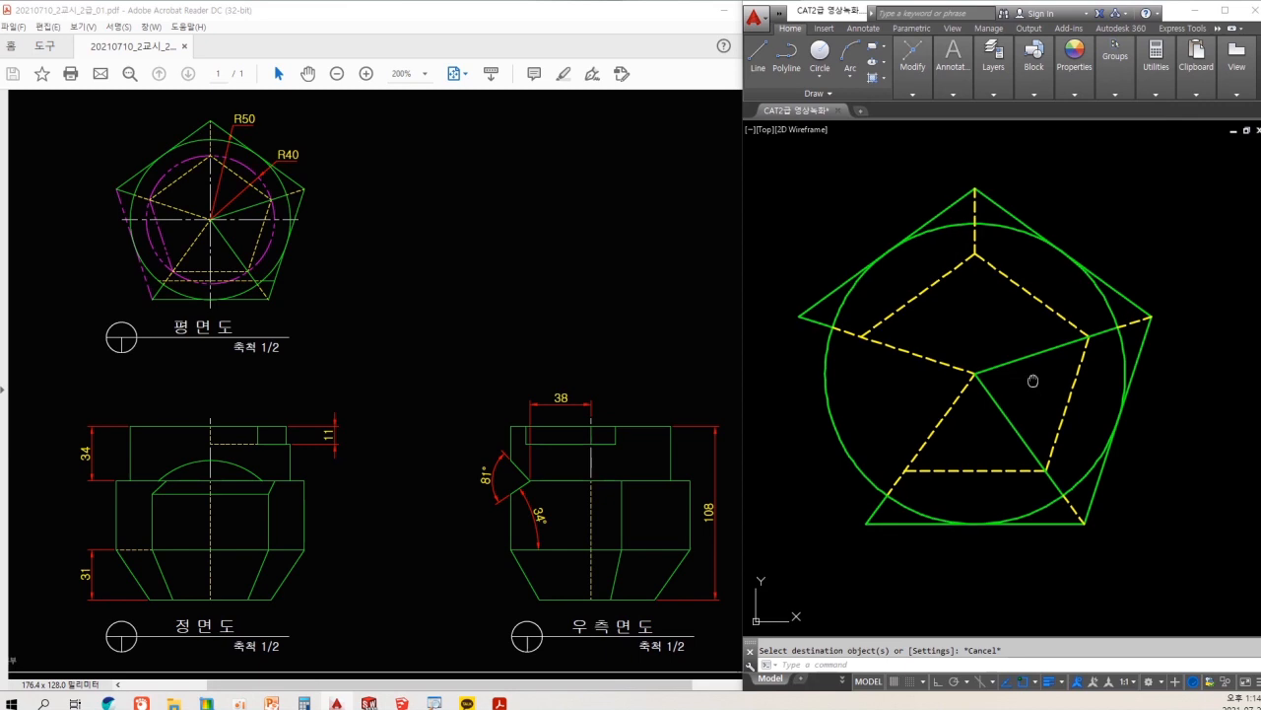
middle_drag(1031, 378, 1008, 344)
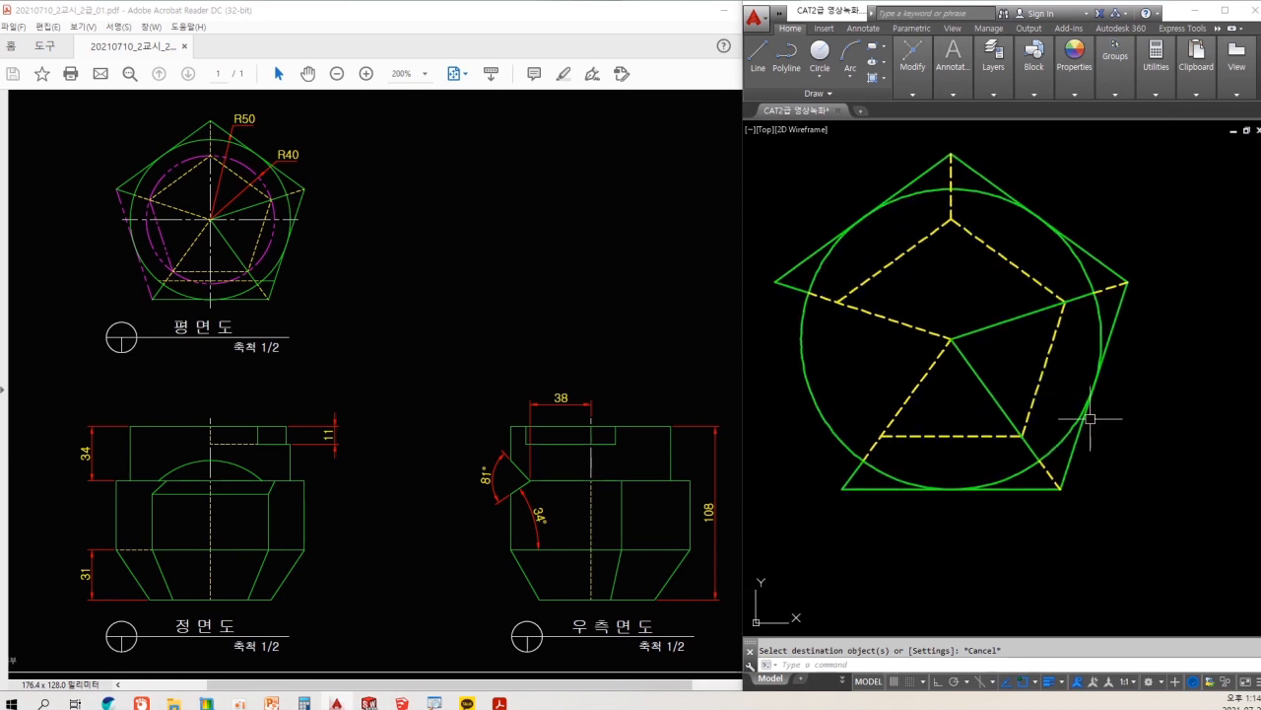
drag(853, 450, 1125, 458)
drag(1107, 450, 1124, 449)
mouse_move(1117, 459)
mouse_down()
mouse_move(1118, 474)
mouse_move(1136, 476)
mouse_up()
drag(1136, 444, 1171, 471)
drag(1146, 475, 1145, 493)
drag(1162, 474, 1161, 492)
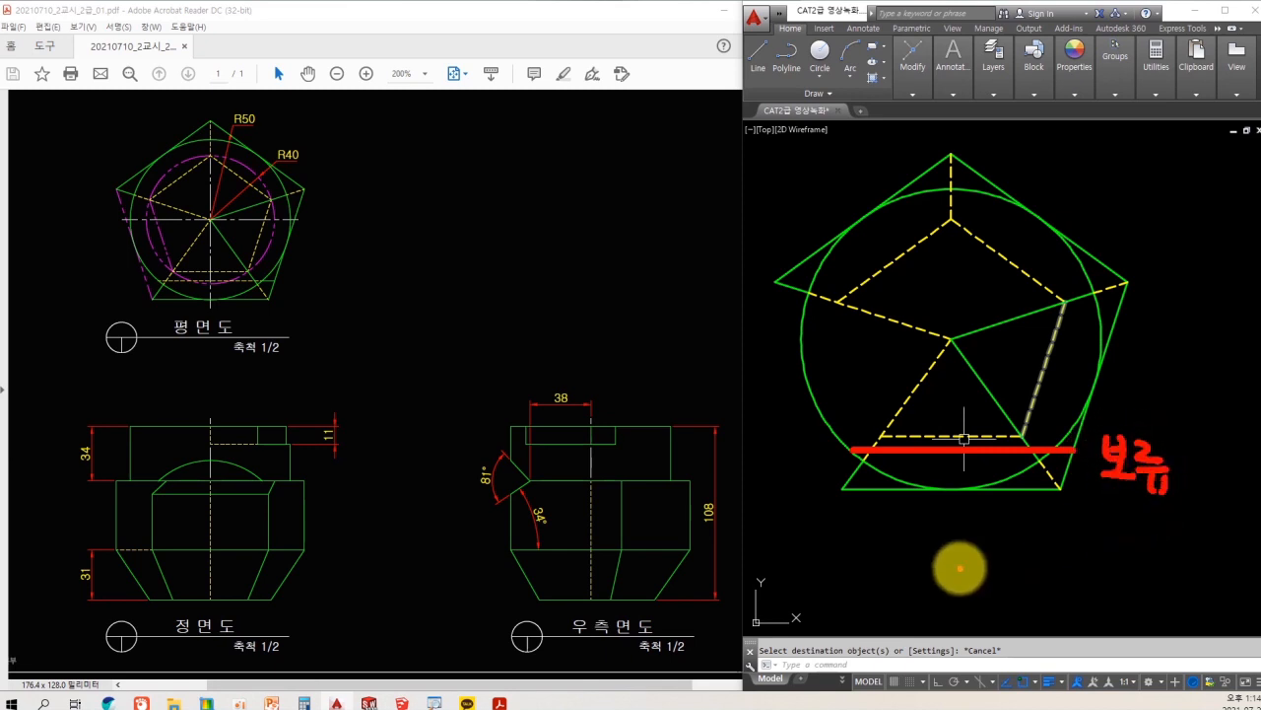
key(Escape)
middle_drag(943, 390, 963, 391)
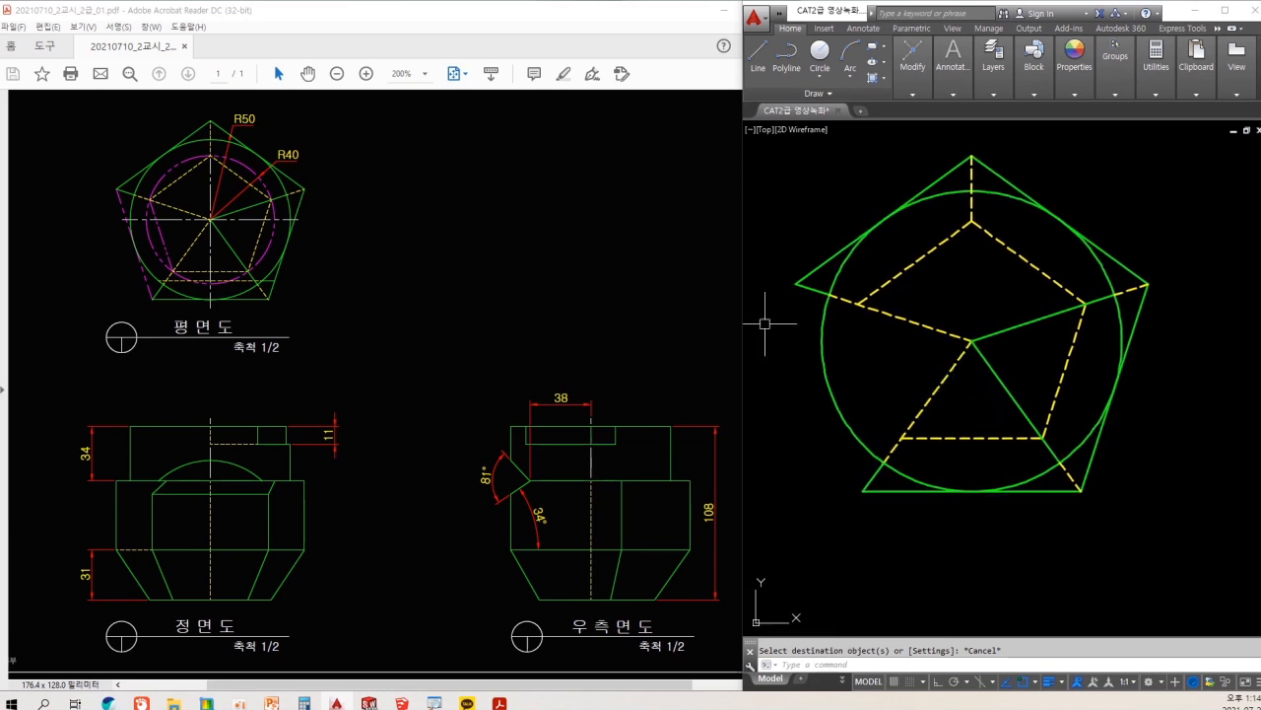
key(ctrl+2)
ctrl+shift+drag(274, 210, 371, 210)
drag(399, 199, 389, 217)
drag(396, 207, 408, 217)
mouse_move(388, 228)
mouse_down()
mouse_move(405, 228)
mouse_move(397, 253)
mouse_move(442, 211)
mouse_move(482, 219)
mouse_move(482, 264)
mouse_up()
drag(497, 242, 499, 263)
drag(533, 237, 524, 269)
mouse_move(417, 422)
mouse_down()
mouse_move(107, 464)
mouse_move(276, 552)
mouse_move(286, 542)
mouse_up()
key(Escape)
- Make the red dimension layer 치수 the current layer
click(804, 200)
click(993, 71)
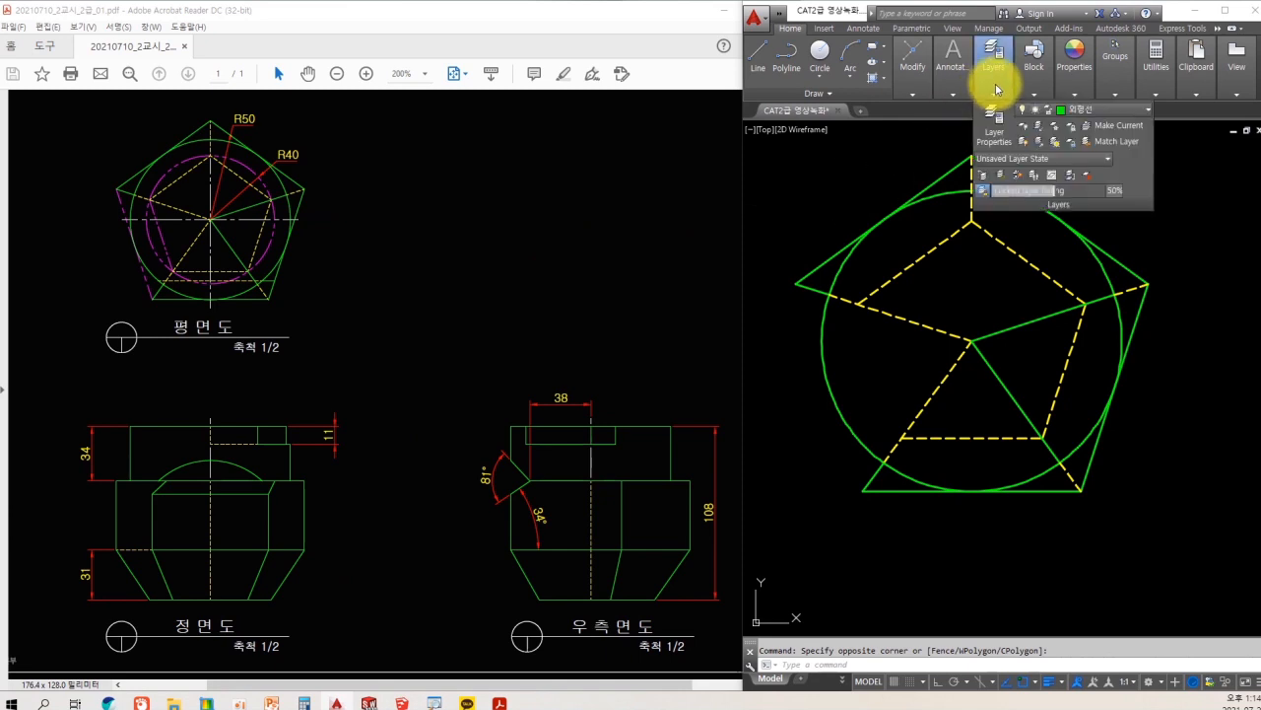
click(1086, 110)
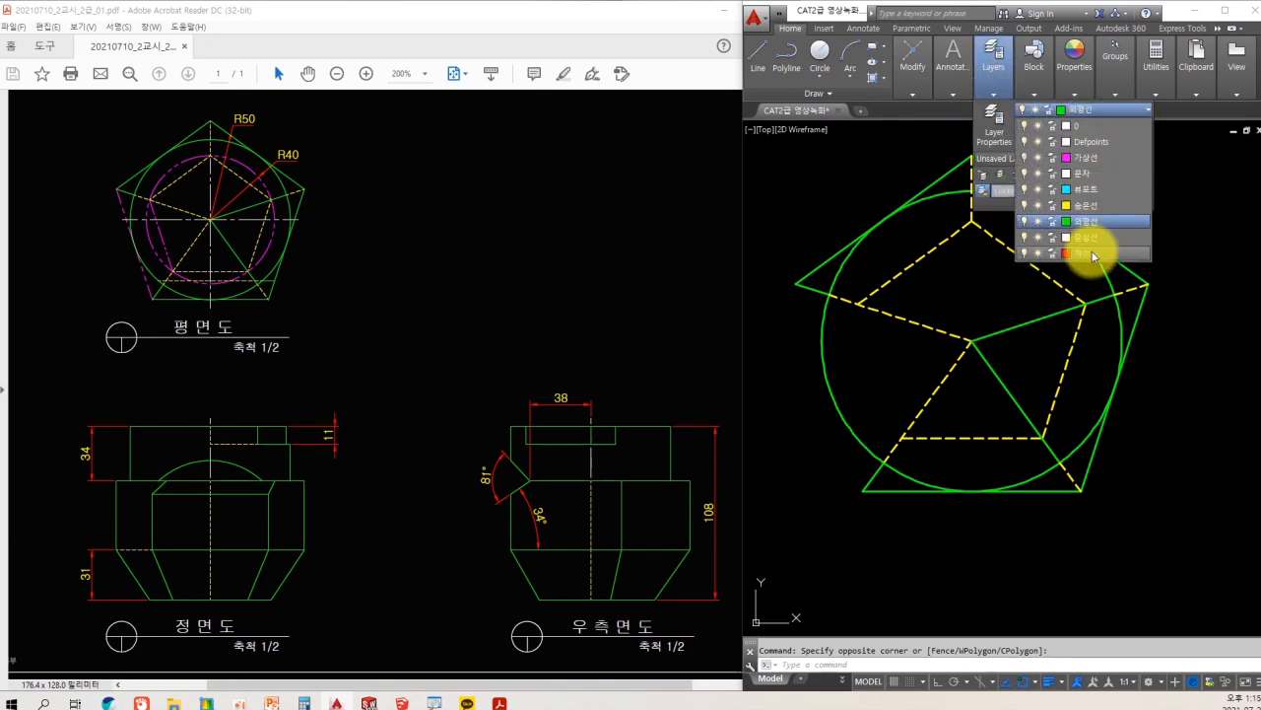
click(1092, 254)
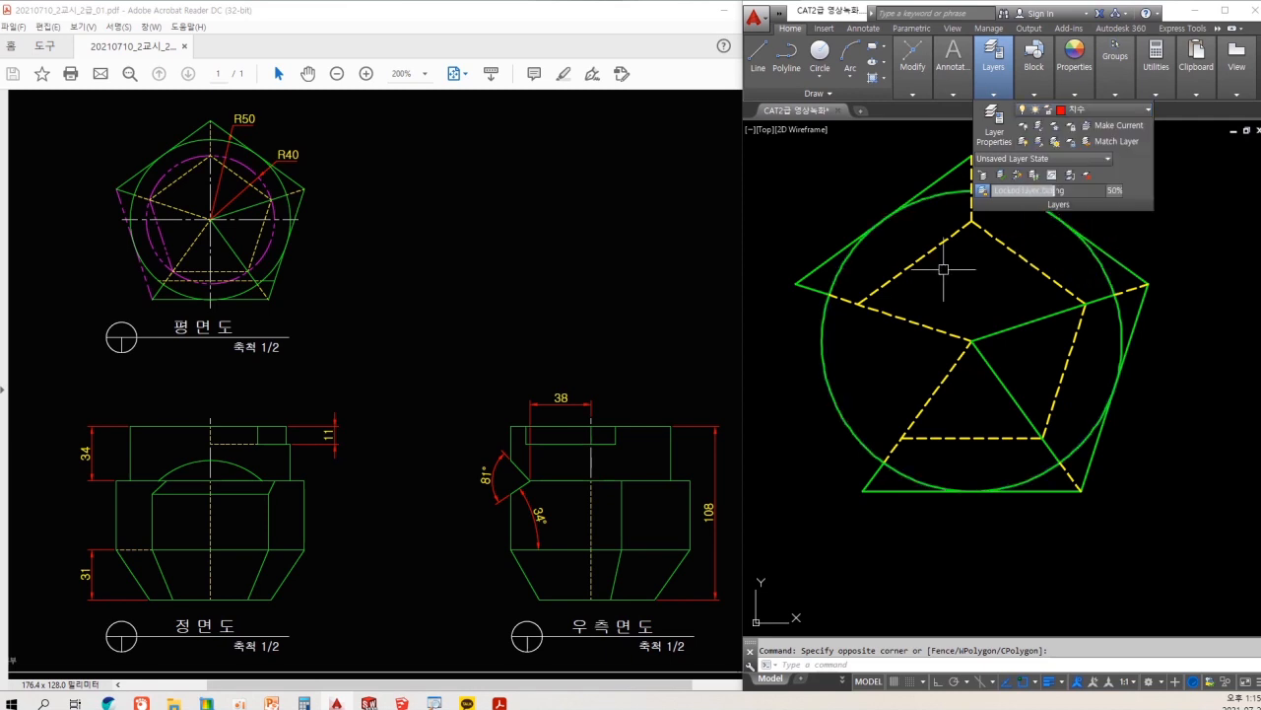
- With ortho on, draw vertical projection lines downward from the outer pentagon's left and right vertices
text(l)
key(Return)
click(795, 282)
key(F8)
scroll(821, 423, down, 2)
click(859, 601)
key(Return)
key(Return)
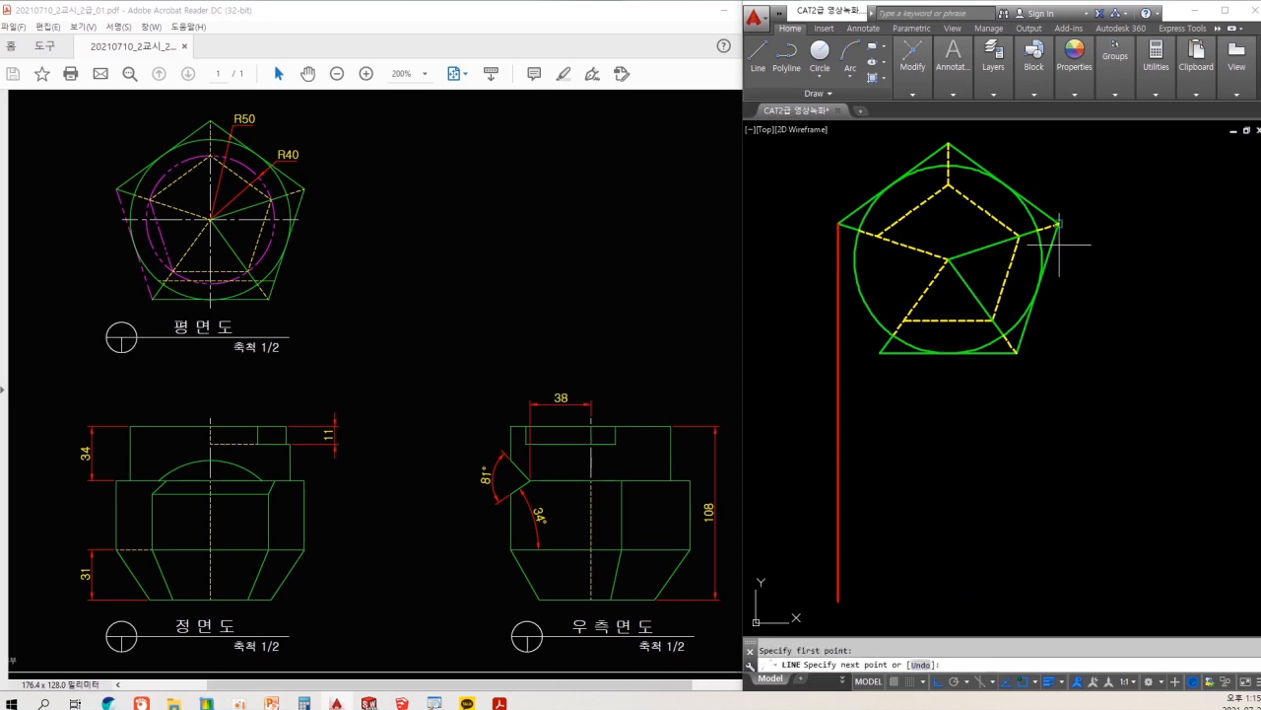
click(1074, 603)
key(Return)
- Draw a horizontal line across the lower ends of both projection lines as the front view's base
key(Return)
middle_drag(996, 521, 1014, 442)
click(823, 503)
key(Escape)
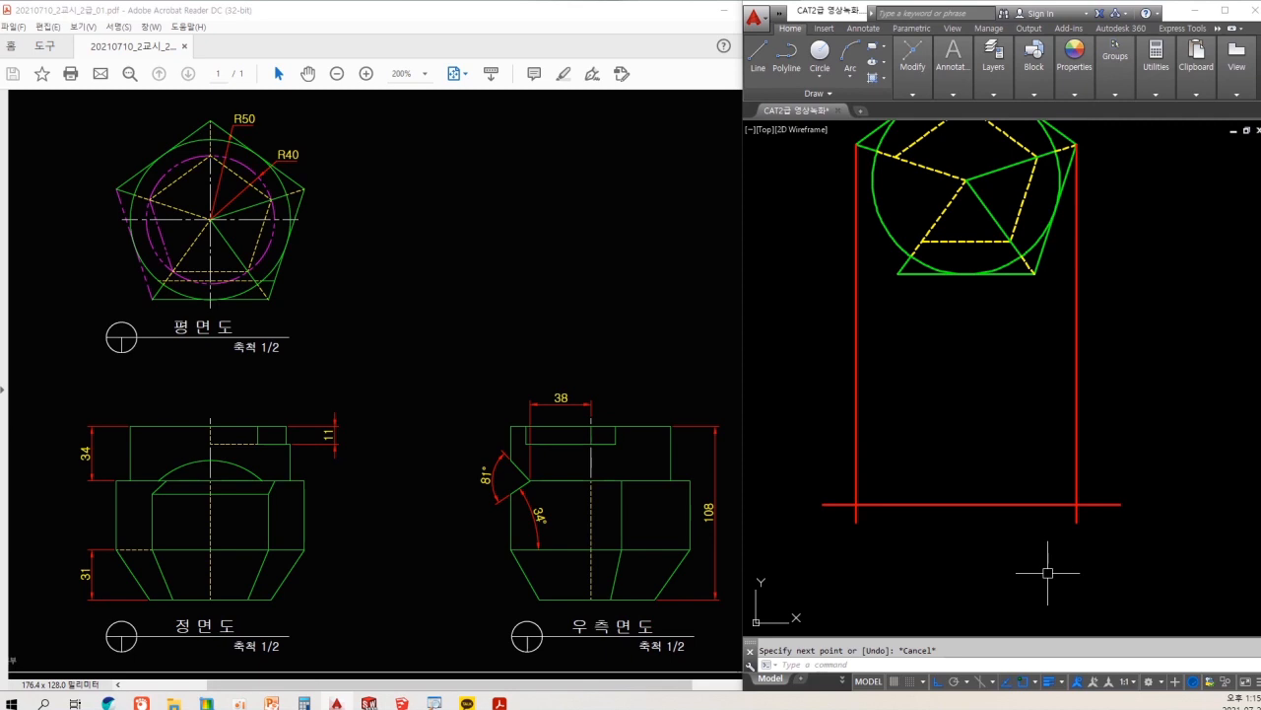
- Trim the projection lines below the base line and the base line's overhanging ends
middle_drag(1048, 569, 1051, 581)
text(tr)
key(Return)
key(Return)
click(1136, 591)
click(880, 524)
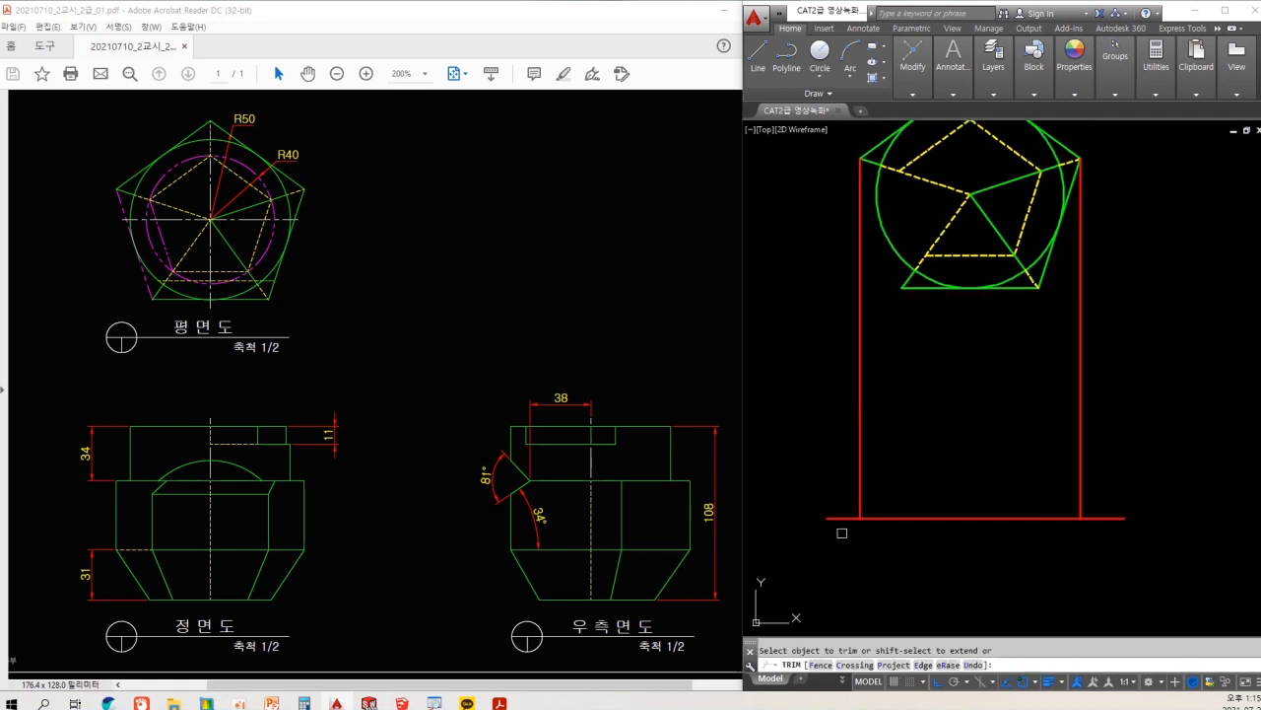
click(1151, 564)
click(1089, 504)
key(Escape)
- Offset the base line upward by 108 for the front view's top edge
text(o)
key(Return)
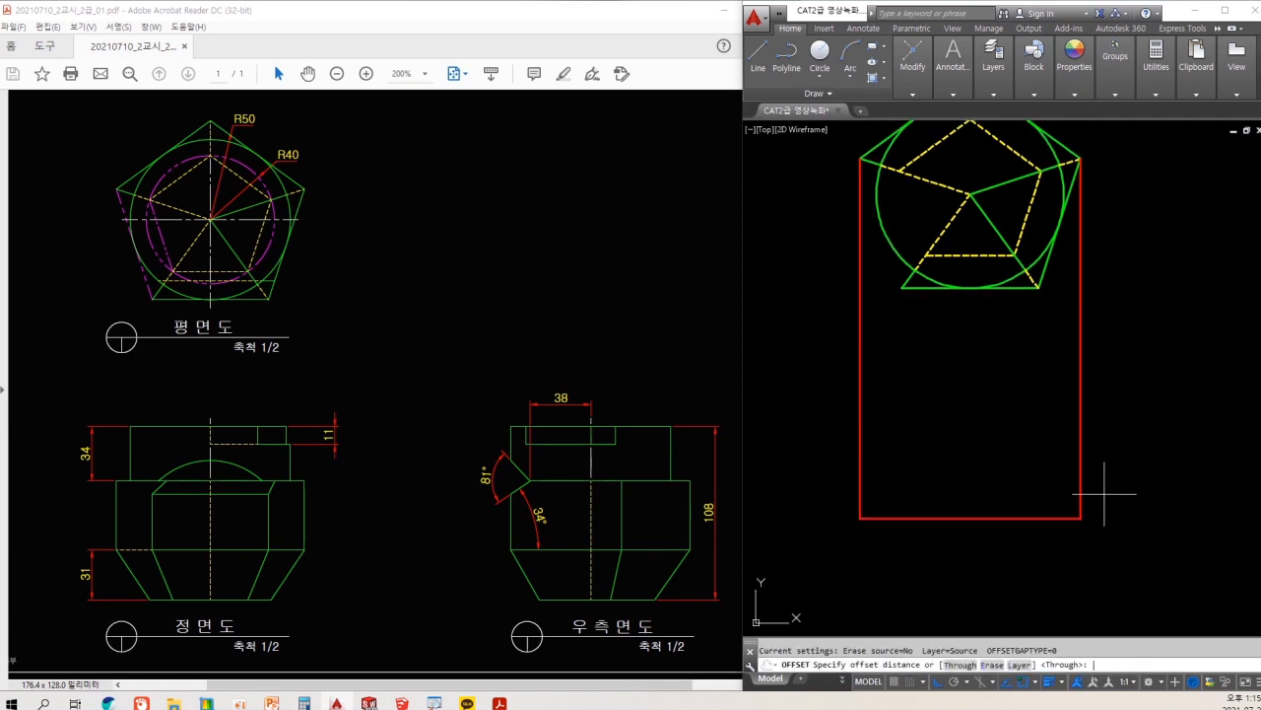
key(Return)
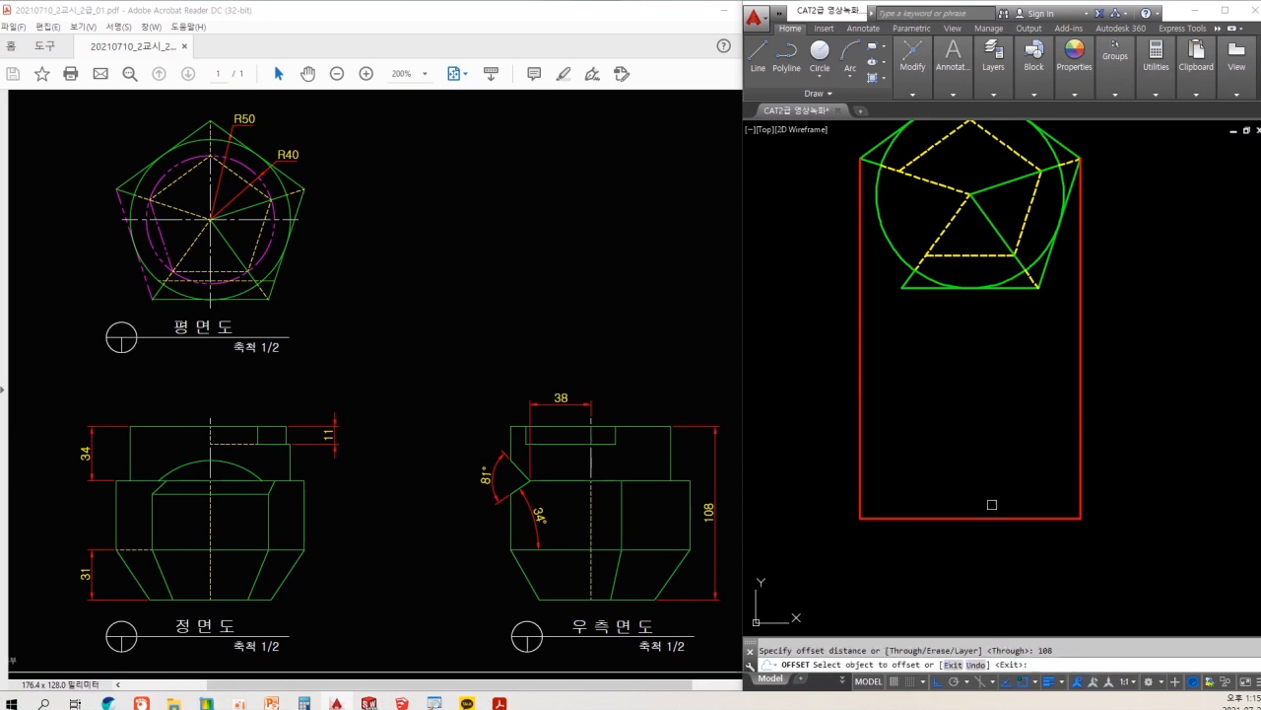
click(985, 516)
click(992, 436)
key(Escape)
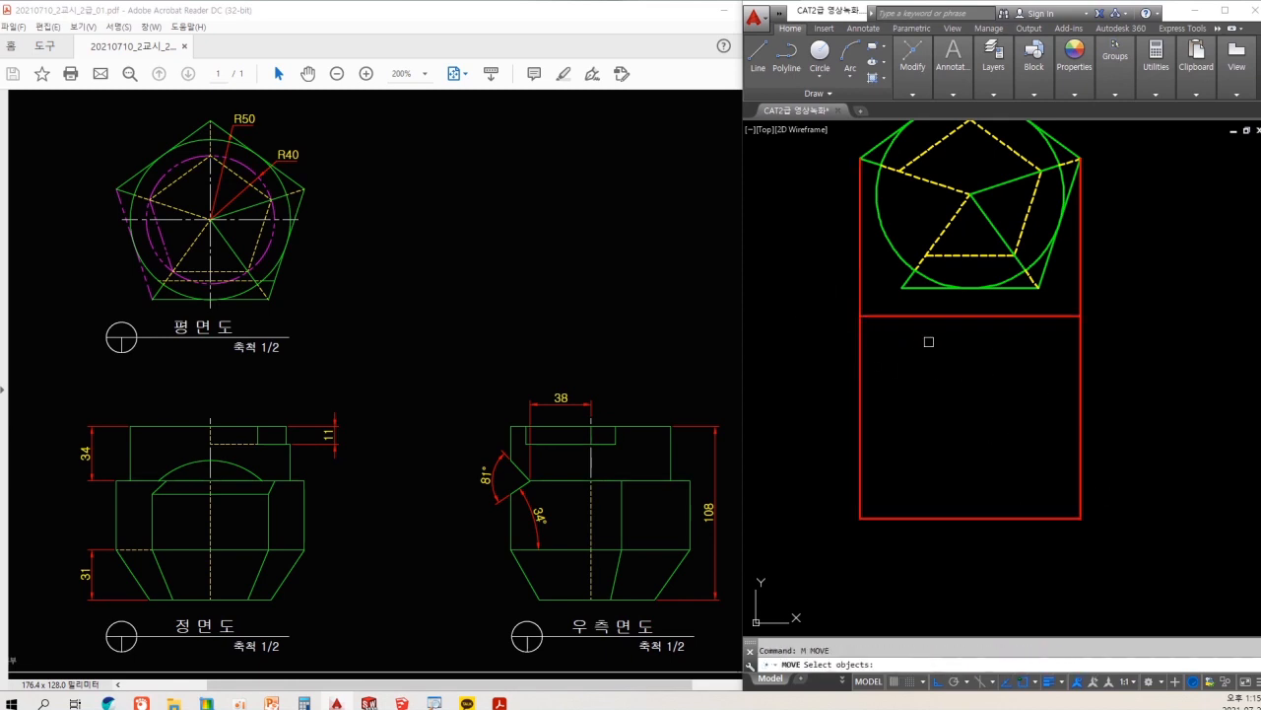
- Move the base line, top line and projection lines straight down, clear of the plan view
text(s)
key(Return)
click(1118, 308)
click(840, 564)
key(Return)
click(1164, 408)
click(1155, 517)
middle_drag(1133, 503, 1110, 467)
- Trim the projection lines above the front view's top edge, leaving a closed rectangle
text(tr)
key(Return)
click(929, 318)
click(906, 399)
key(Return)
click(1111, 340)
click(749, 313)
key(Escape)
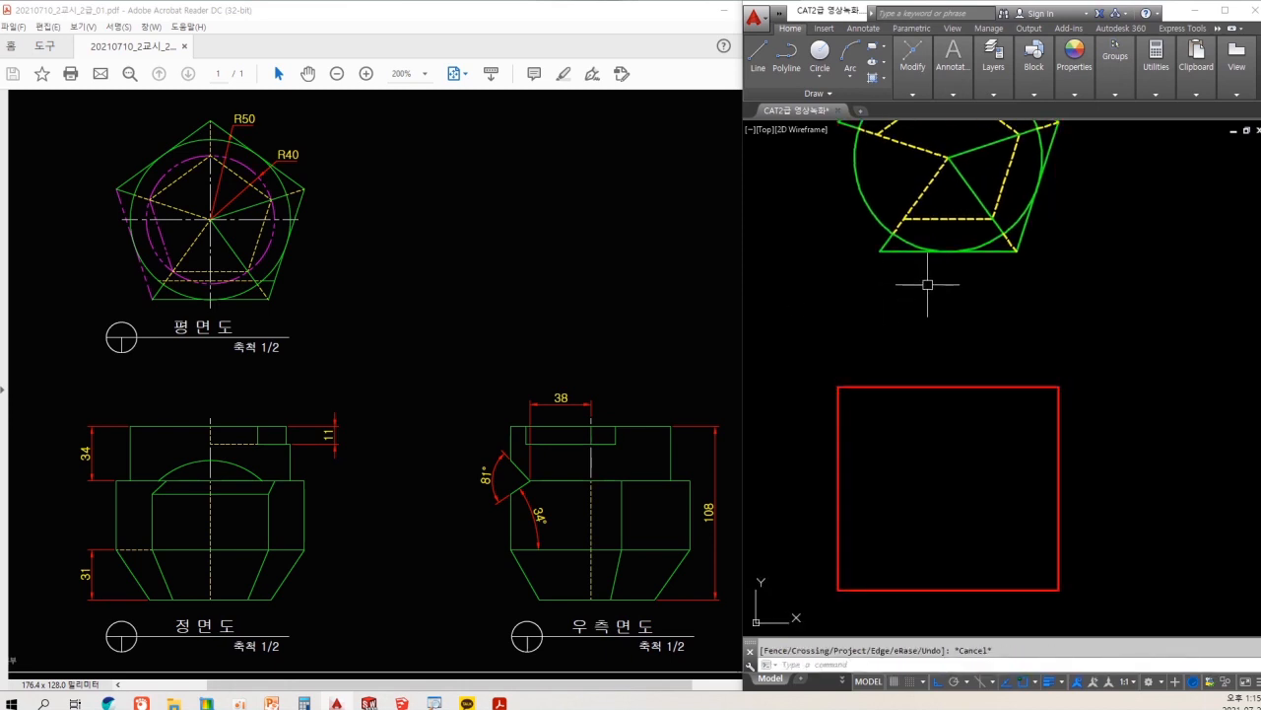
- Match the front-view rectangle's four lines to the outer pentagon's green outline properties
text(ma)
key(Return)
right_click(983, 264)
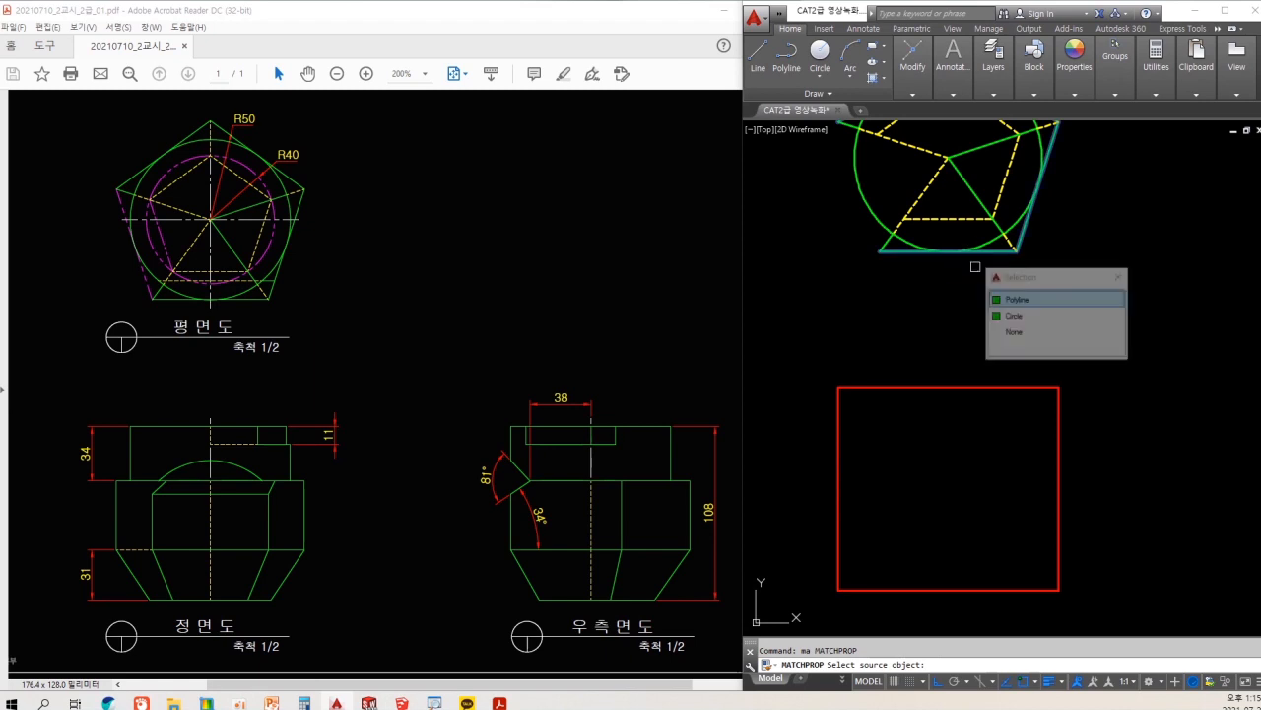
click(1064, 328)
text(ma)
key(Return)
click(997, 255)
click(1112, 348)
click(825, 605)
middle_drag(838, 591, 864, 519)
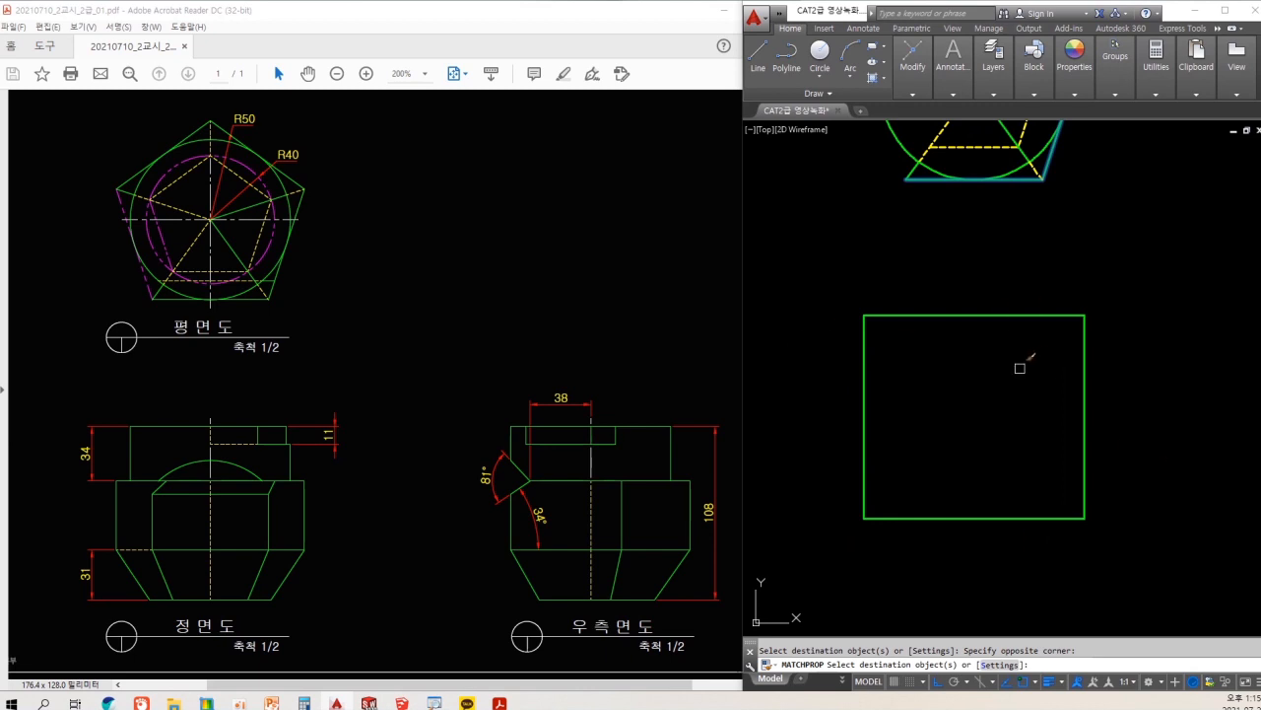
key(Escape)
- Offset the front view's top edge downward by 34
text(o)
key(Return)
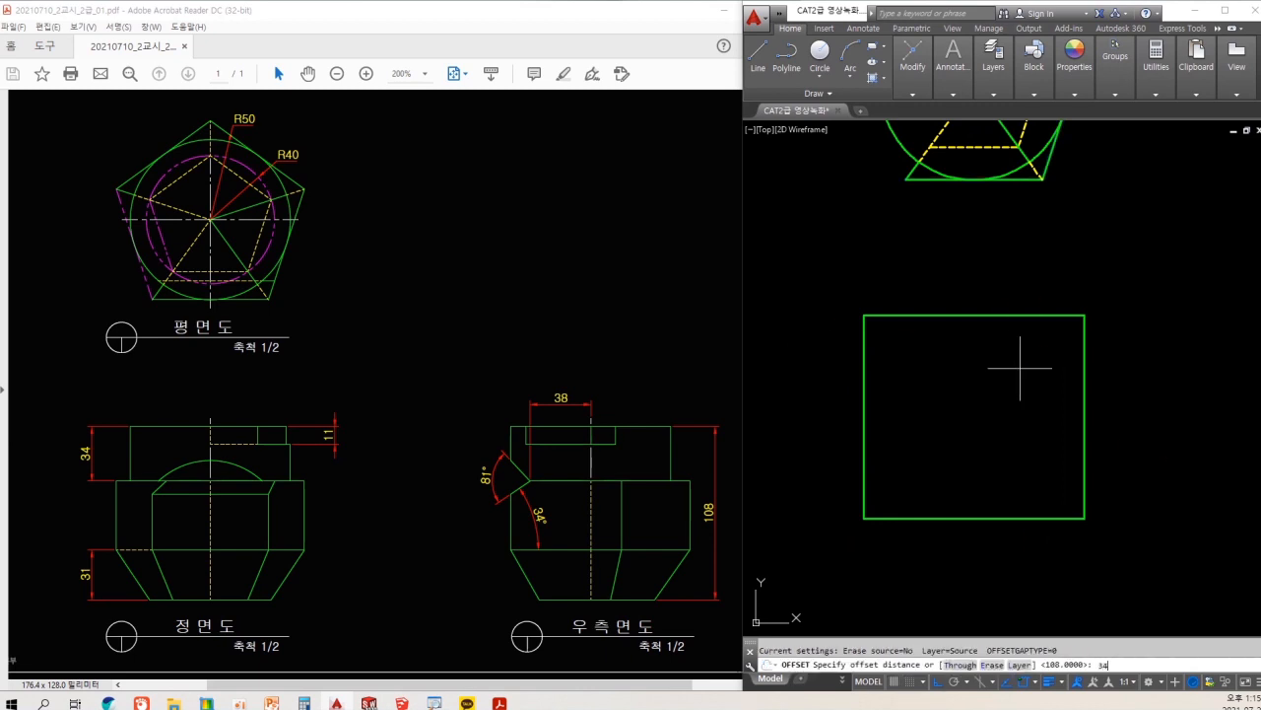
text(34)
key(Return)
mouse_move(147, 427)
mouse_down()
mouse_move(135, 470)
mouse_move(163, 469)
mouse_up()
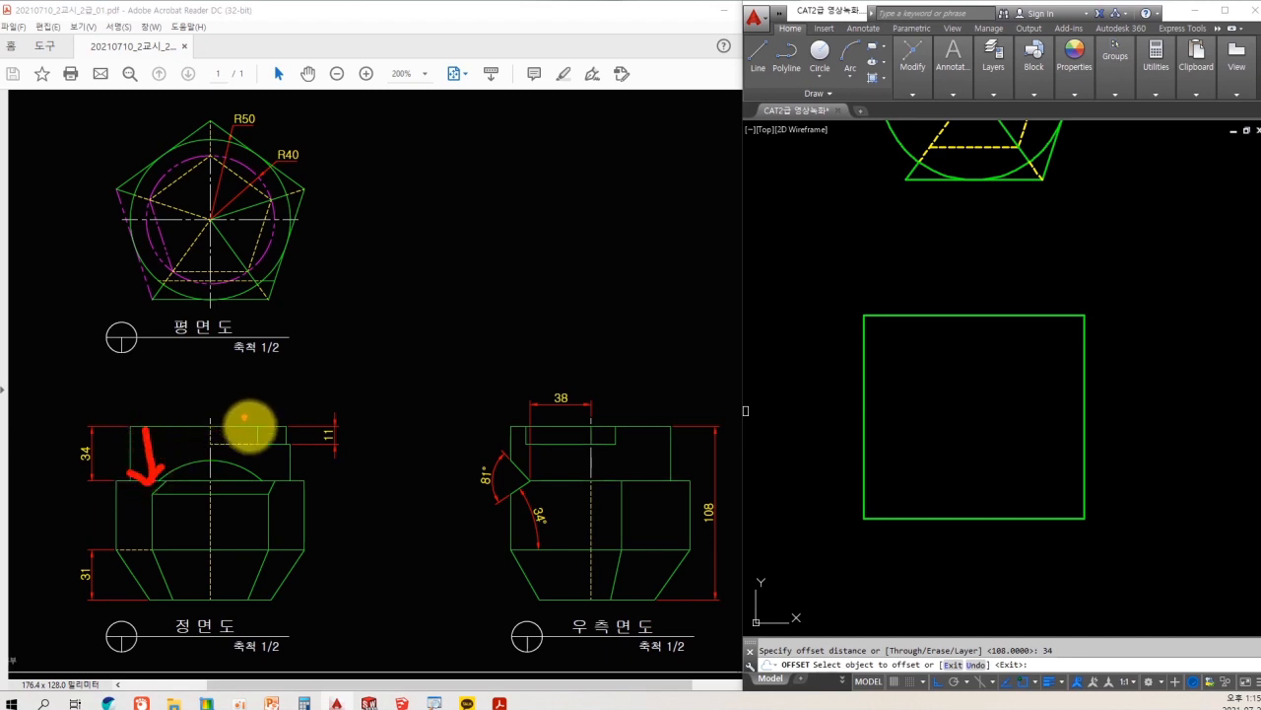
key(Escape)
click(957, 317)
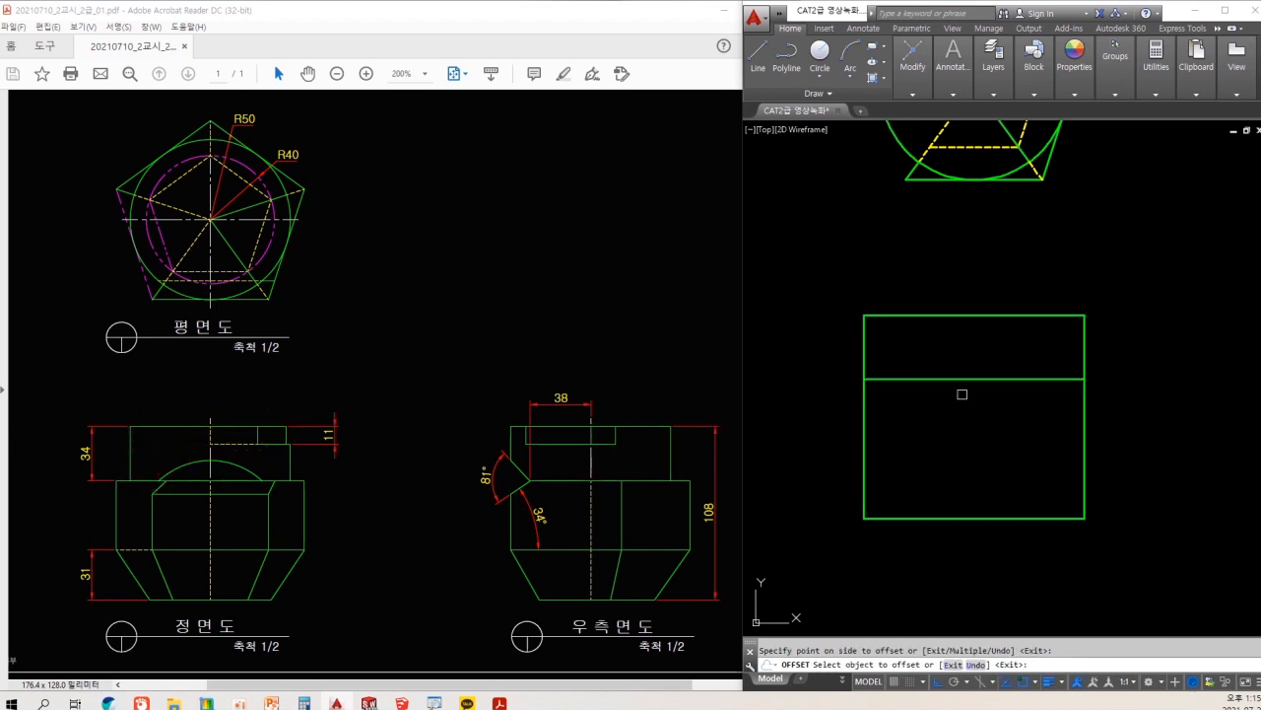
key(Escape)
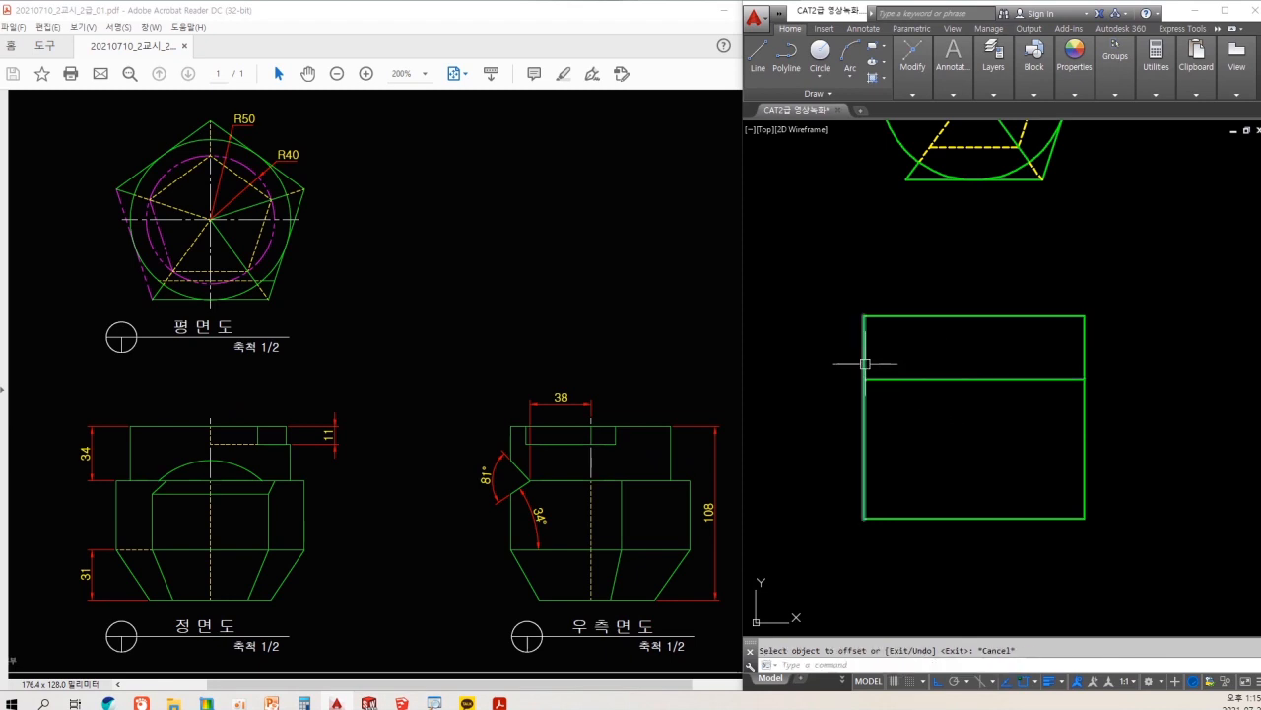
drag(128, 477, 121, 230)
key(ctrl+z)
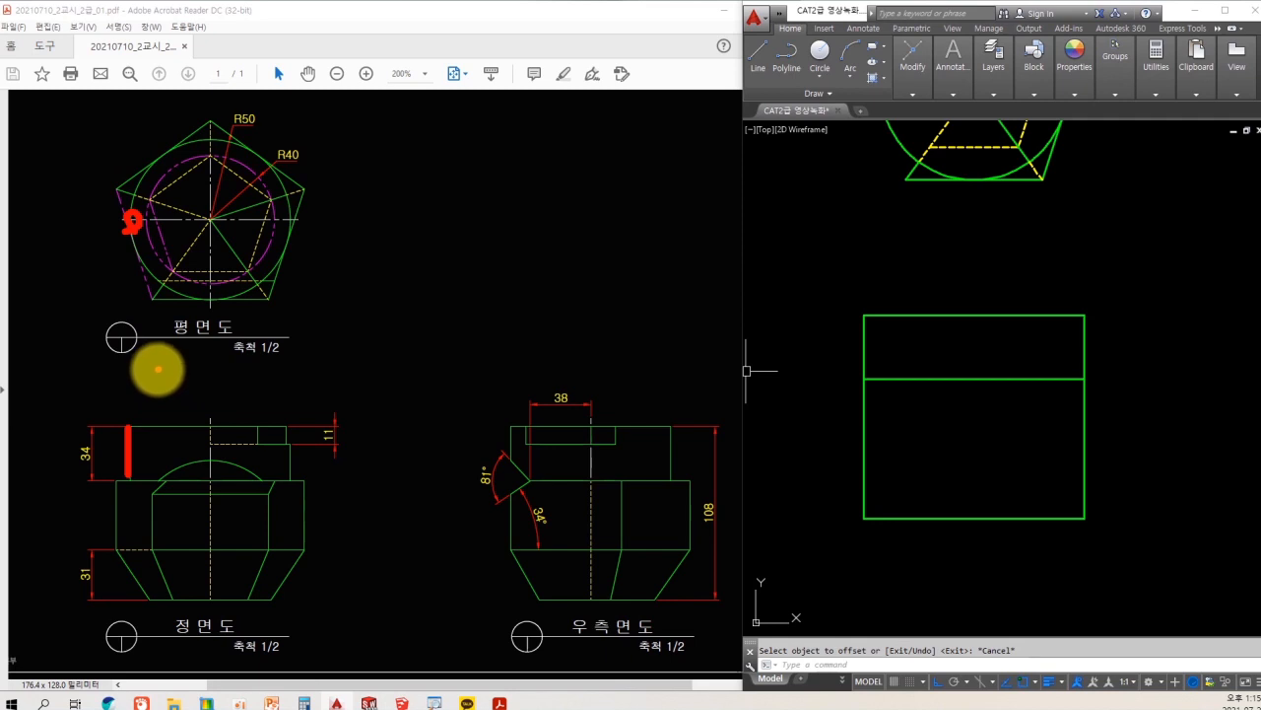
- Draw a vertical projection line from the left quadrant of the plan view's circle down into the front view
key(Escape)
middle_drag(1082, 387, 1100, 558)
text(l)
key(space)
click(896, 283)
middle_drag(932, 548, 929, 459)
click(927, 497)
key(Escape)
- Trim the projection line and the front view's outer upper-left corner to form the upper block's left side
text(tr)
key(space)
key(space)
click(887, 430)
click(869, 381)
key(space)
key(space)
click(952, 397)
key(space)
click(898, 375)
key(space)
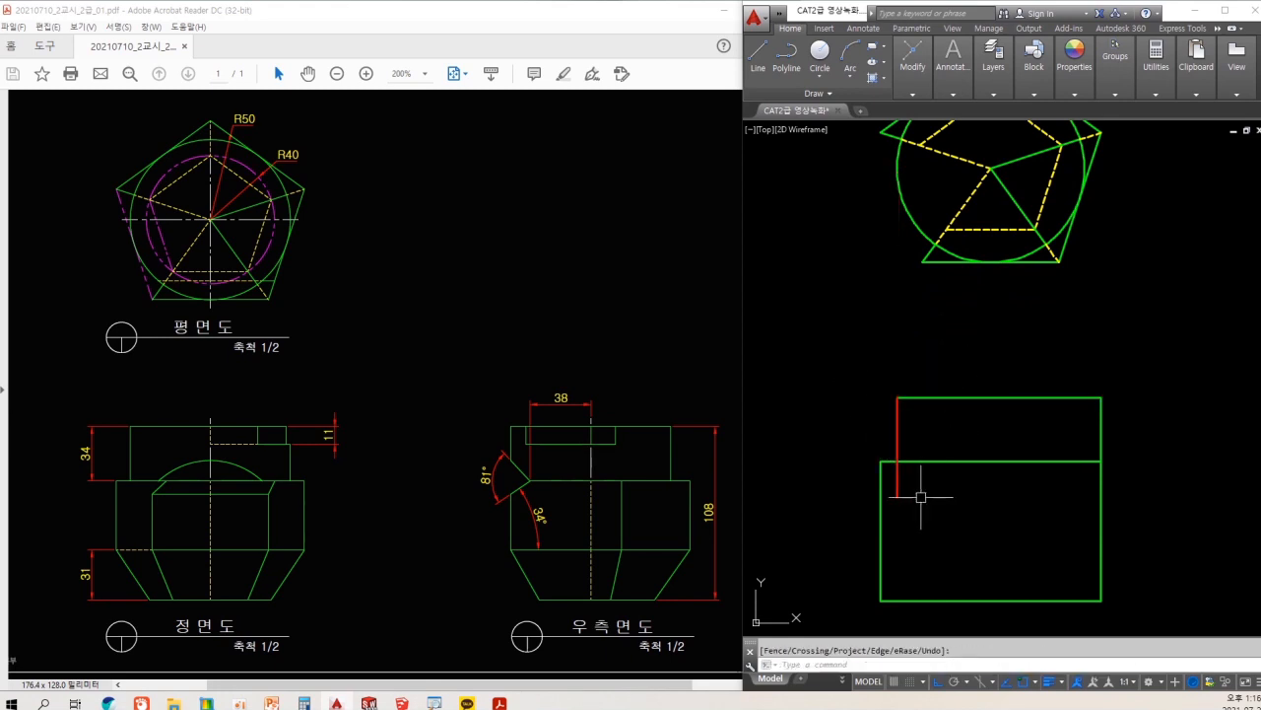
- Match the upper block's left side to the front view's green outline properties
key(Escape)
text(ma)
key(space)
click(918, 461)
click(915, 440)
mouse_move(938, 443)
middle_down()
mouse_move(916, 437)
mouse_move(925, 418)
middle_up()
click(861, 432)
key(Escape)
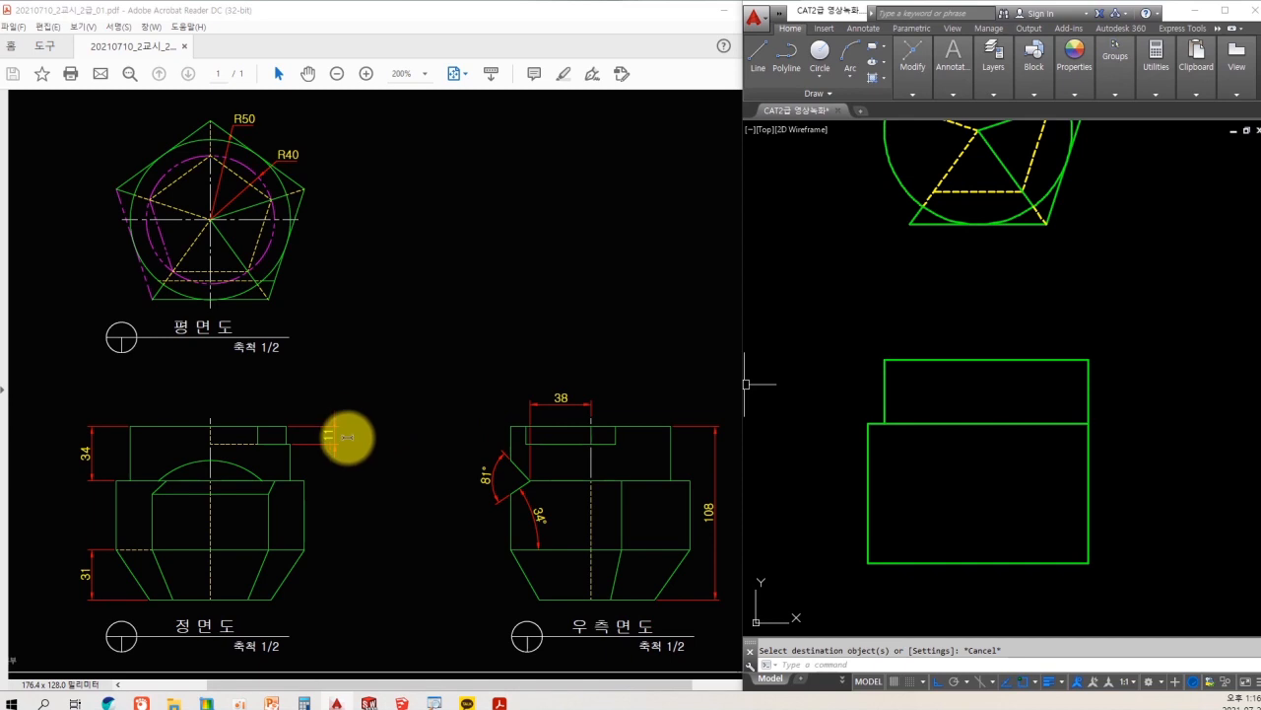
- Draw a vertical projection line from the right quadrant of the plan view's circle down into the front view
mouse_move(288, 481)
mouse_down()
mouse_move(283, 210)
mouse_move(295, 225)
mouse_up()
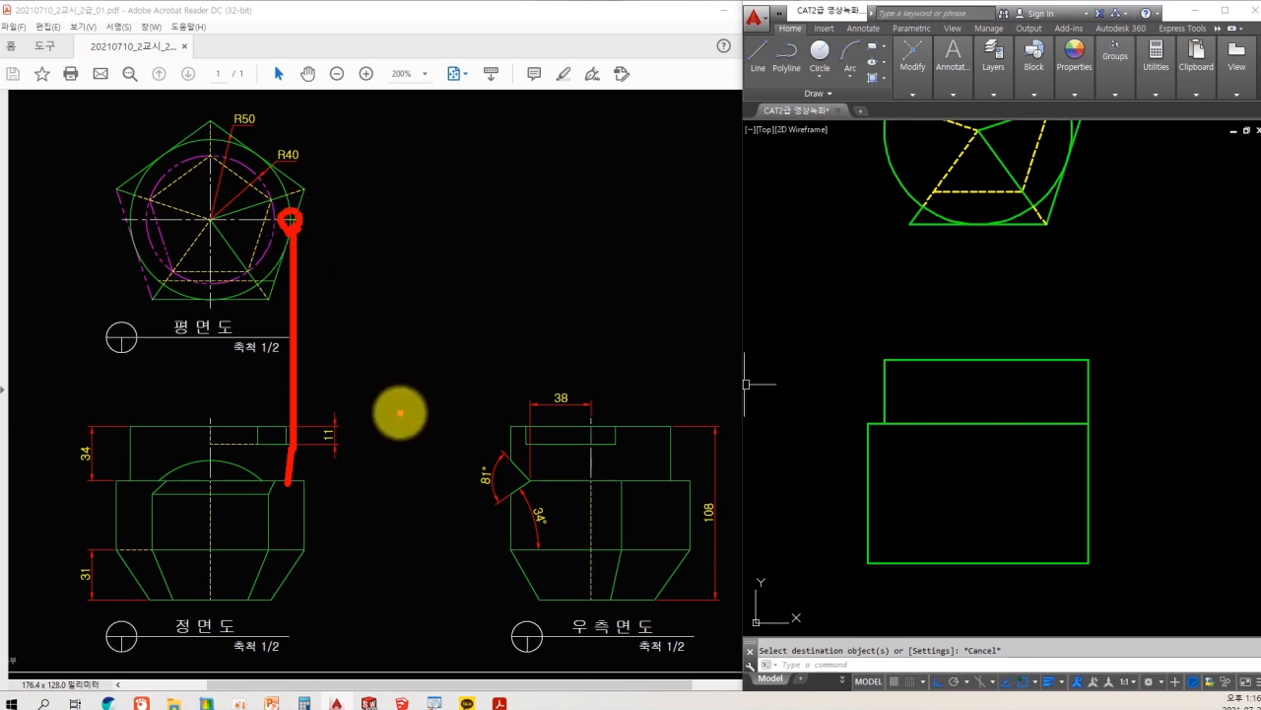
middle_drag(982, 329, 919, 406)
text(l)
key(Return)
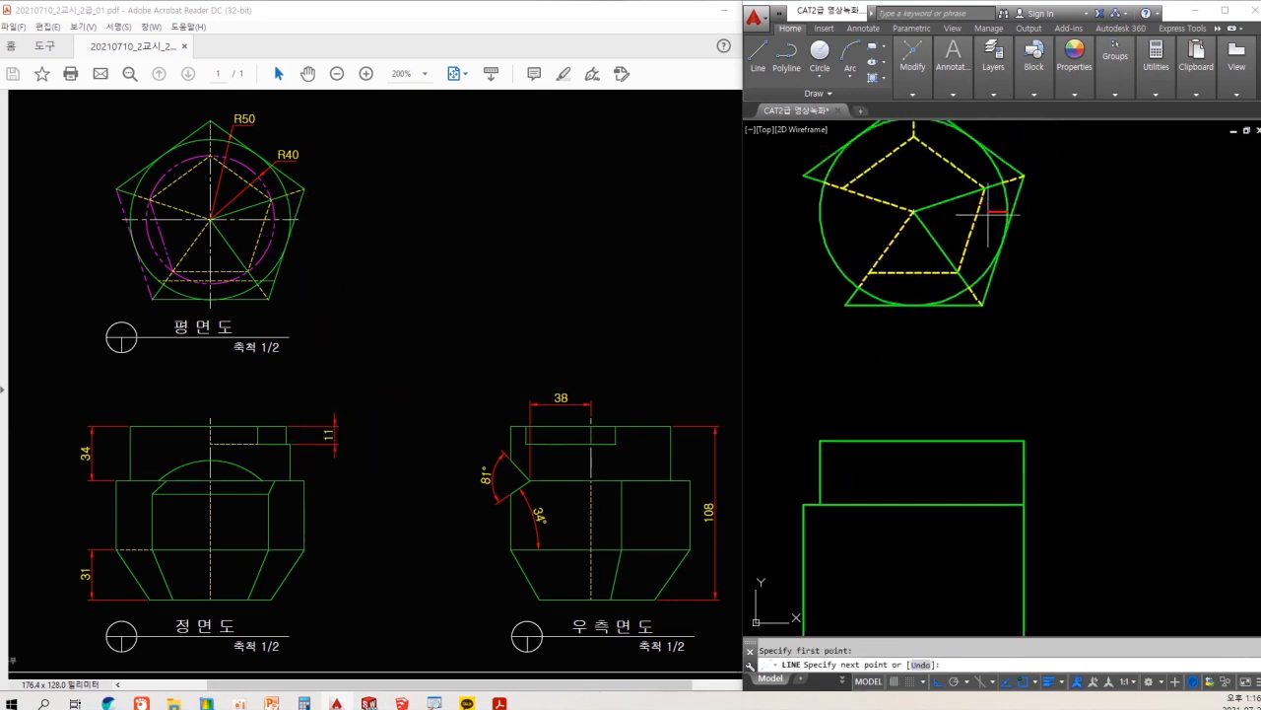
click(1059, 567)
key(Escape)
- Trim the projection line and the front view's outer upper-right corner to form the upper block's right side
text(tr)
key(Return)
key(Return)
click(1039, 479)
click(1013, 421)
key(Escape)
text(tr)
key(Return)
click(955, 463)
key(Return)
click(1037, 345)
middle_drag(960, 477, 1007, 422)
- Match the upper block's right side to the green properties of its top edge
text(ma)
key(Return)
click(1001, 385)
click(1069, 420)
click(996, 443)
key(Escape)
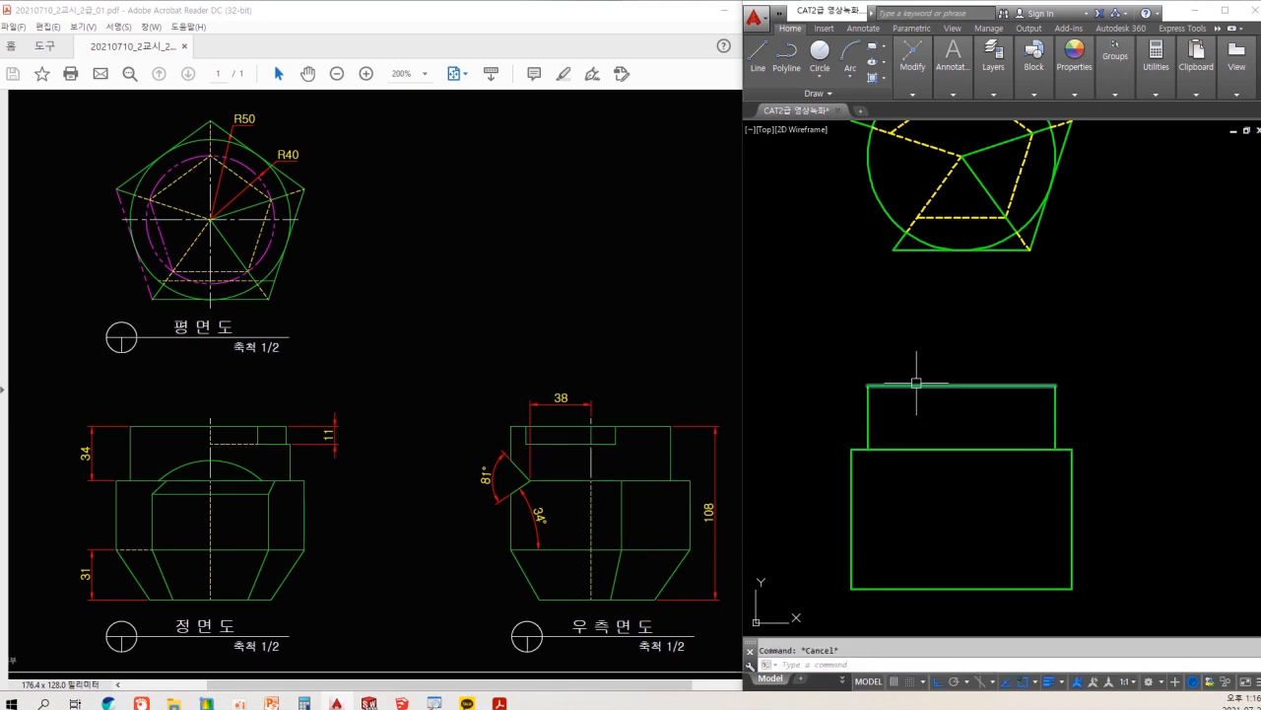
- Offset the upper block's top edge downward by 11
click(989, 346)
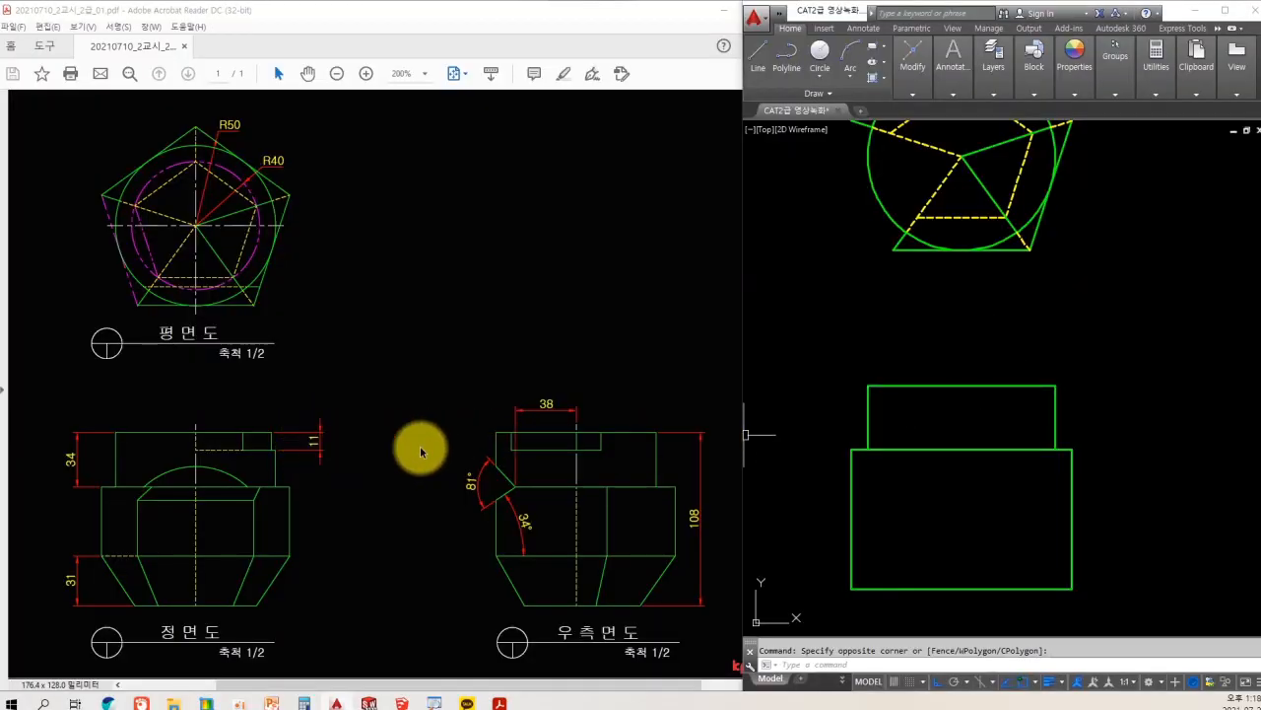
text(o)
key(Return)
text(1)
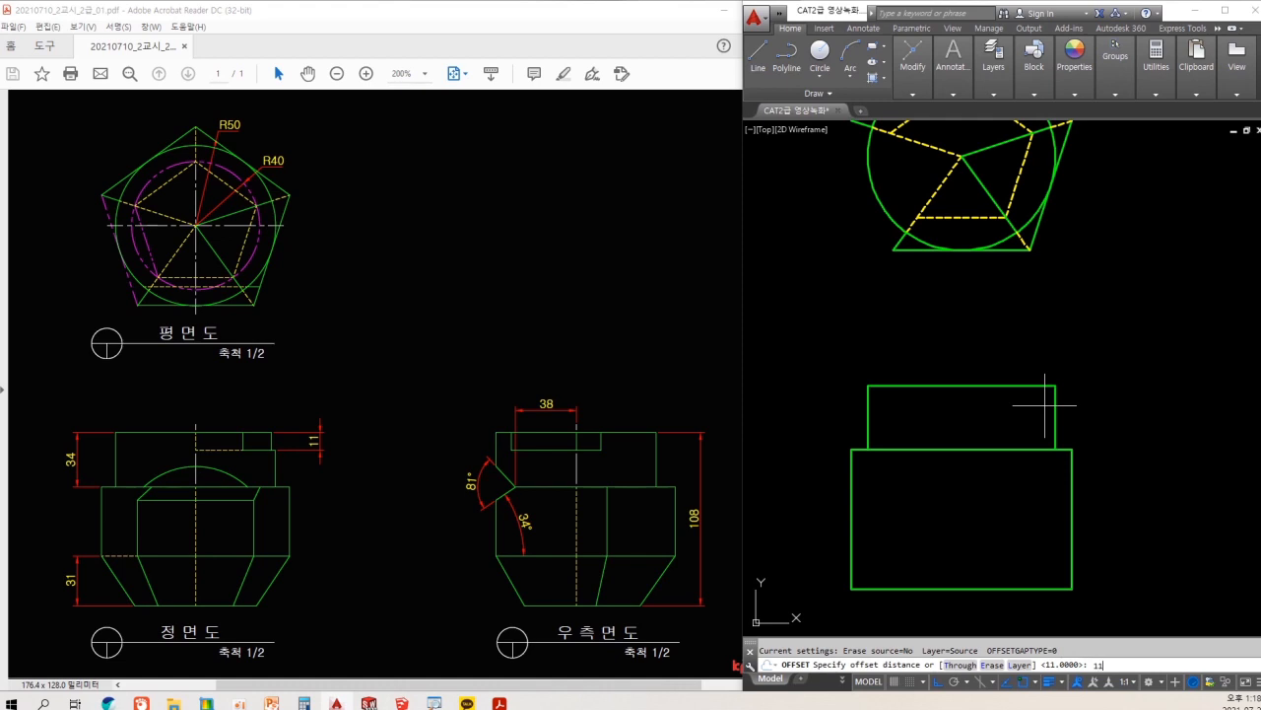
text(1)
key(Return)
click(983, 385)
click(996, 414)
key(Escape)
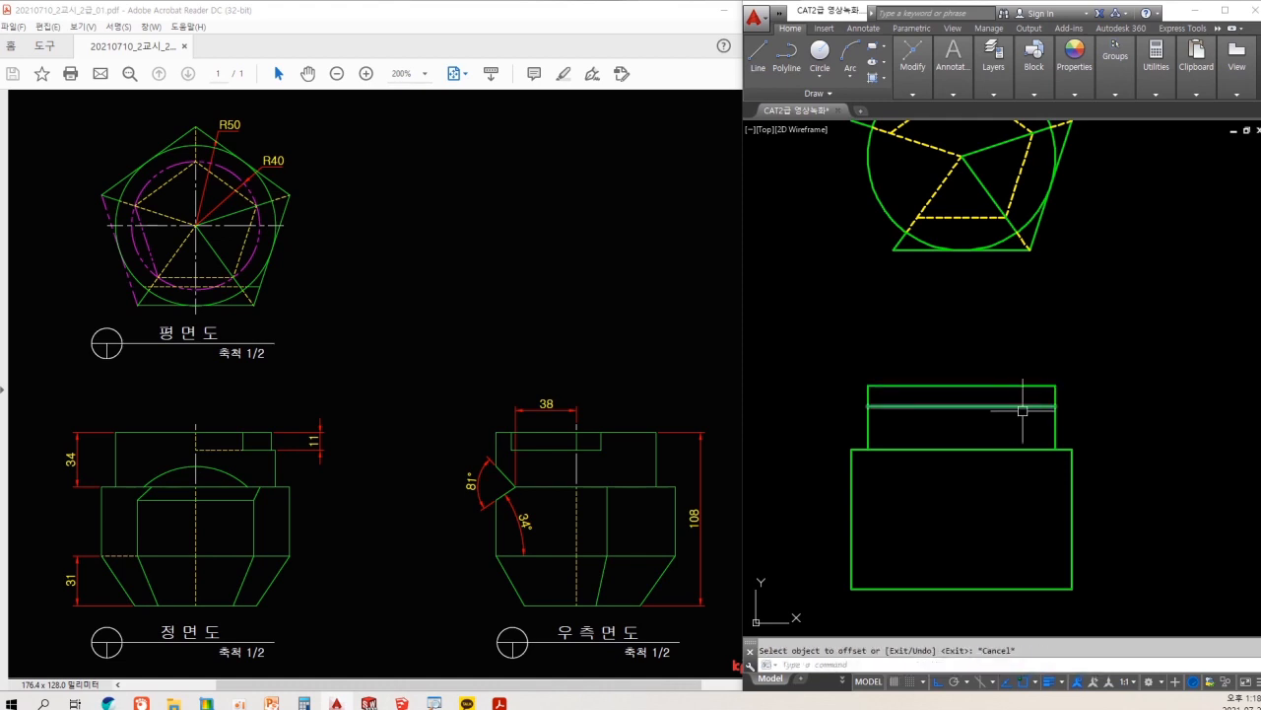
- Draw a vertical projection line from where the circle touches the pentagon's lower-right side down through the upper block
scroll(1015, 414, up, 3)
click(1019, 487)
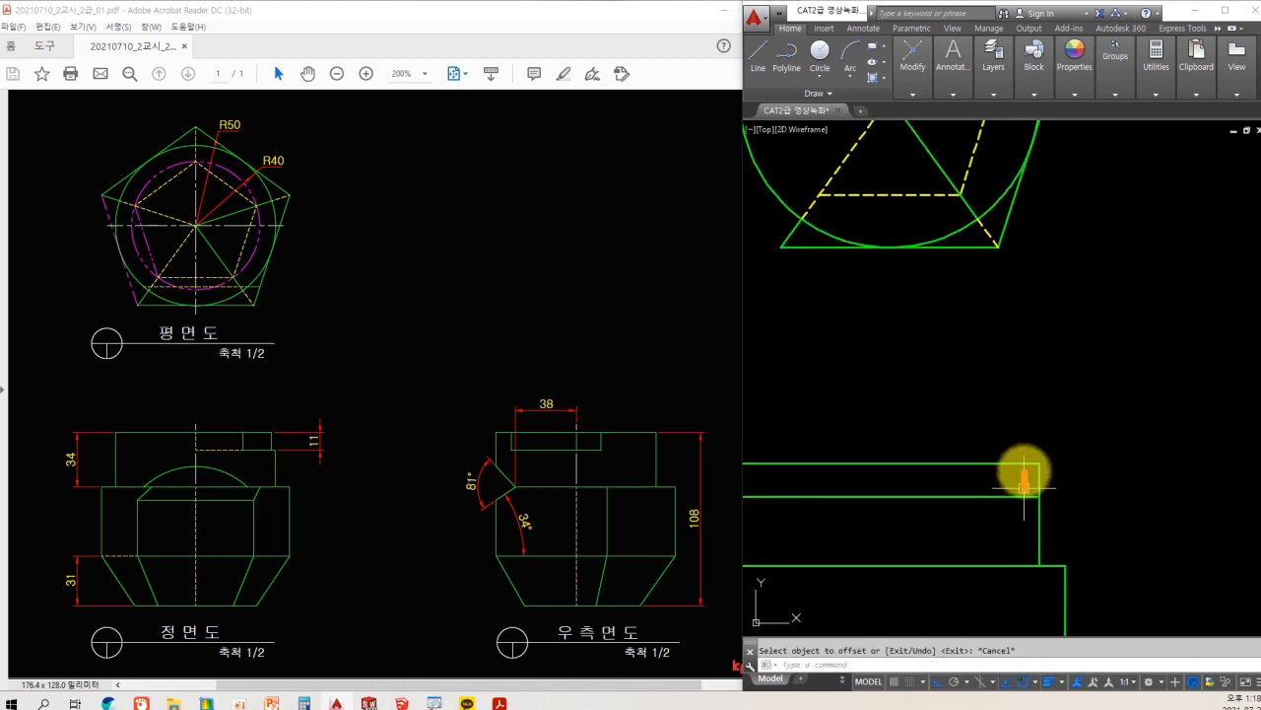
click(1027, 158)
key(Escape)
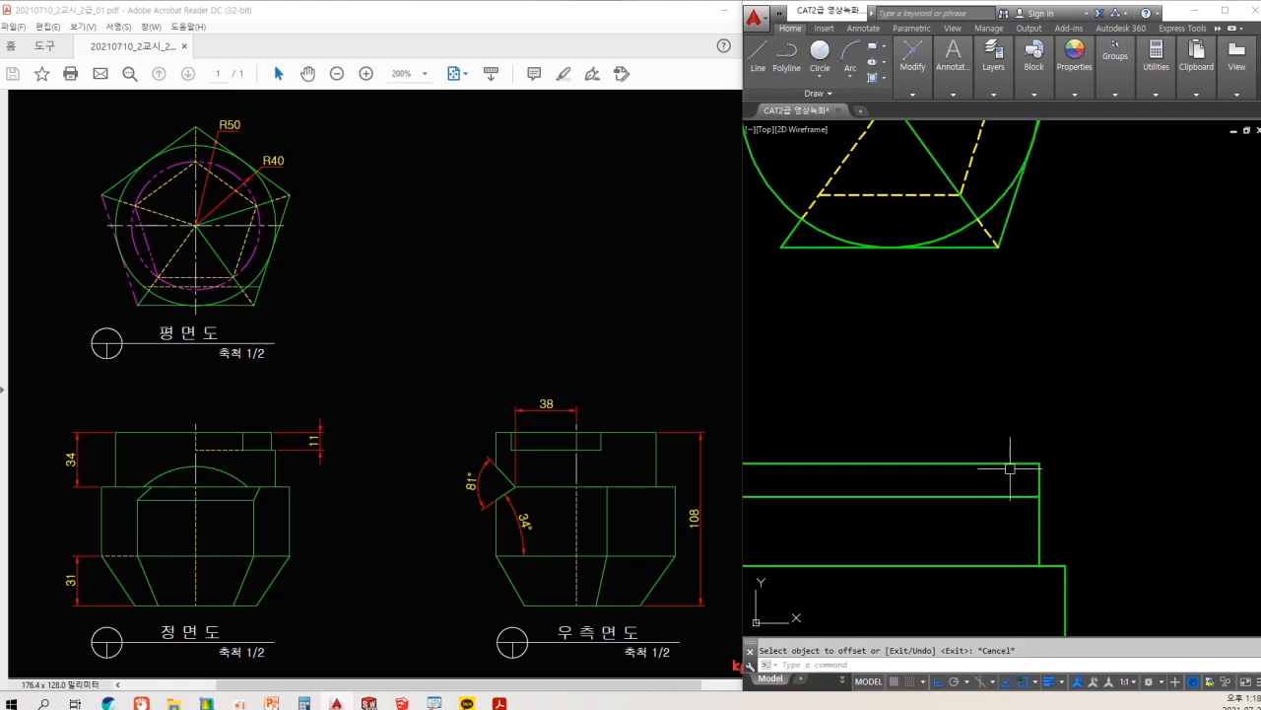
middle_drag(1011, 468, 1017, 493)
text(l)
key(space)
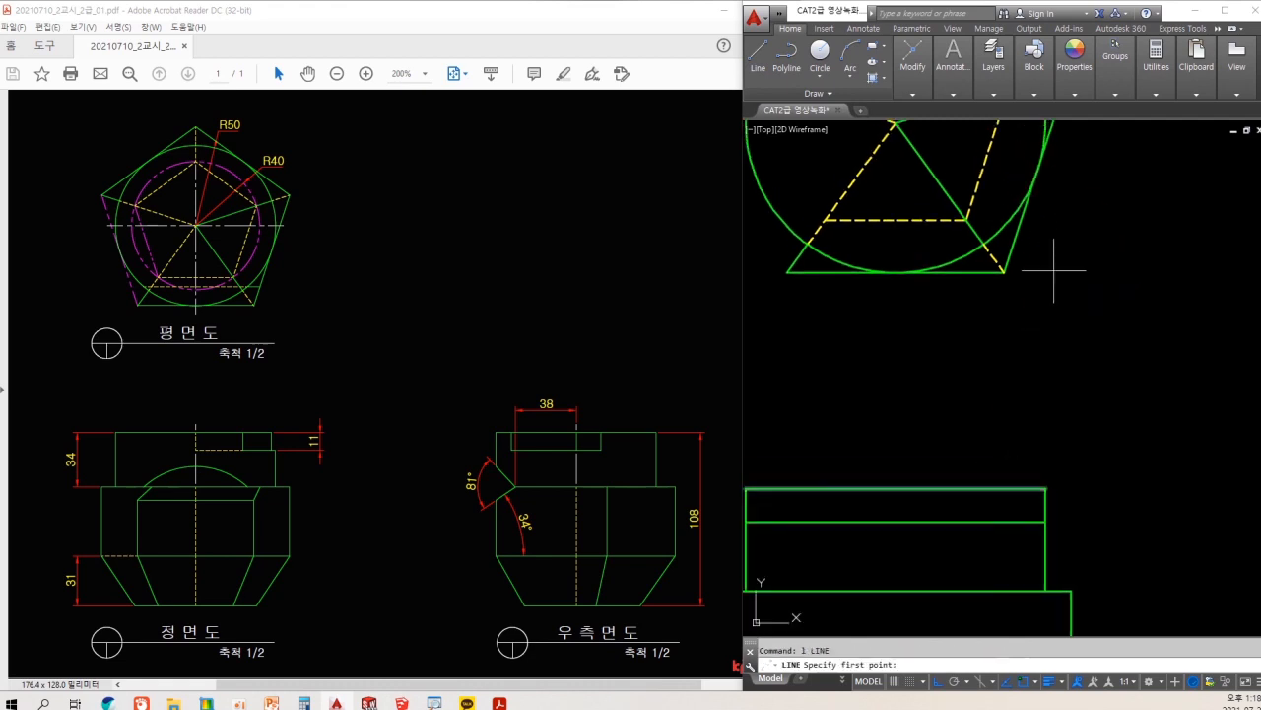
click(1044, 177)
click(1147, 578)
key(Escape)
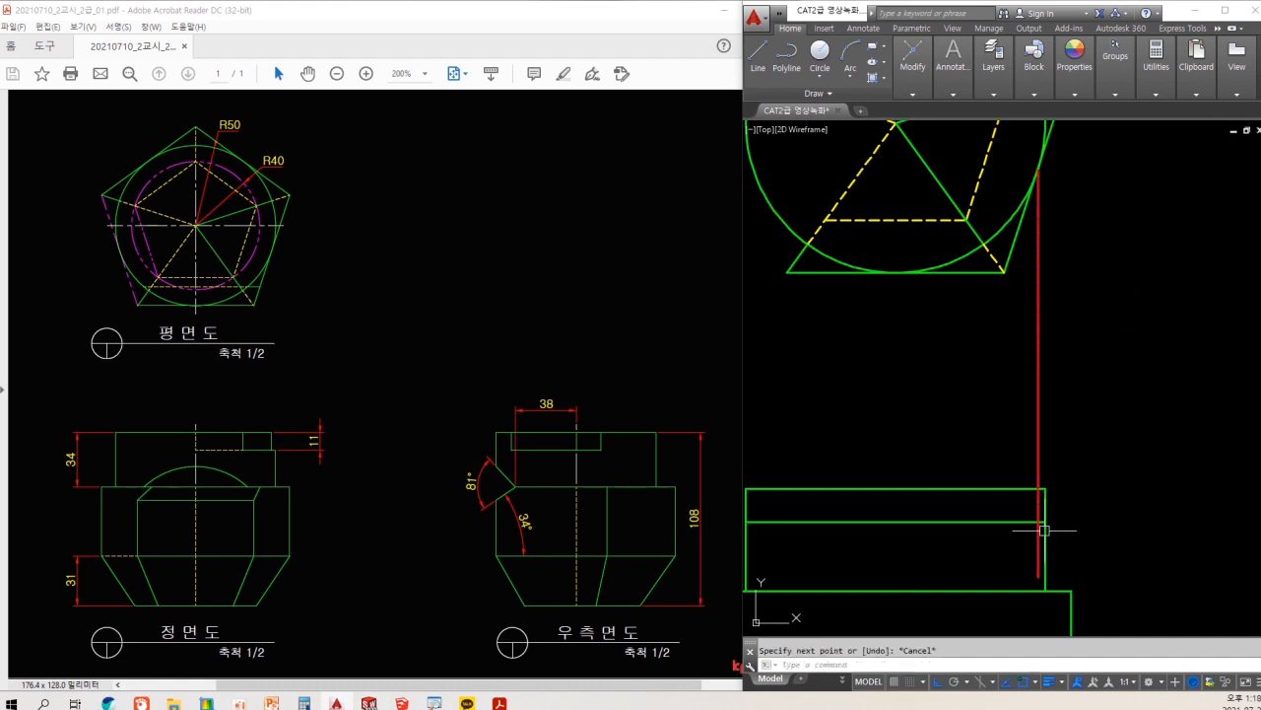
- Trim the projection line, the top edge and the right side to leave a small step at the upper block's top-right corner
scroll(1045, 529, up, 2)
text(tr)
key(space)
key(space)
click(1071, 503)
click(1041, 459)
key(space)
click(1031, 463)
key(space)
click(1031, 443)
key(space)
key(space)
key(space)
click(1032, 538)
key(Escape)
key(Escape)
- Match the short vertical edge of the top-right step to the green outline properties
text(ma)
key(space)
click(1002, 516)
click(1034, 502)
key(Escape)
scroll(963, 495, down, 2)
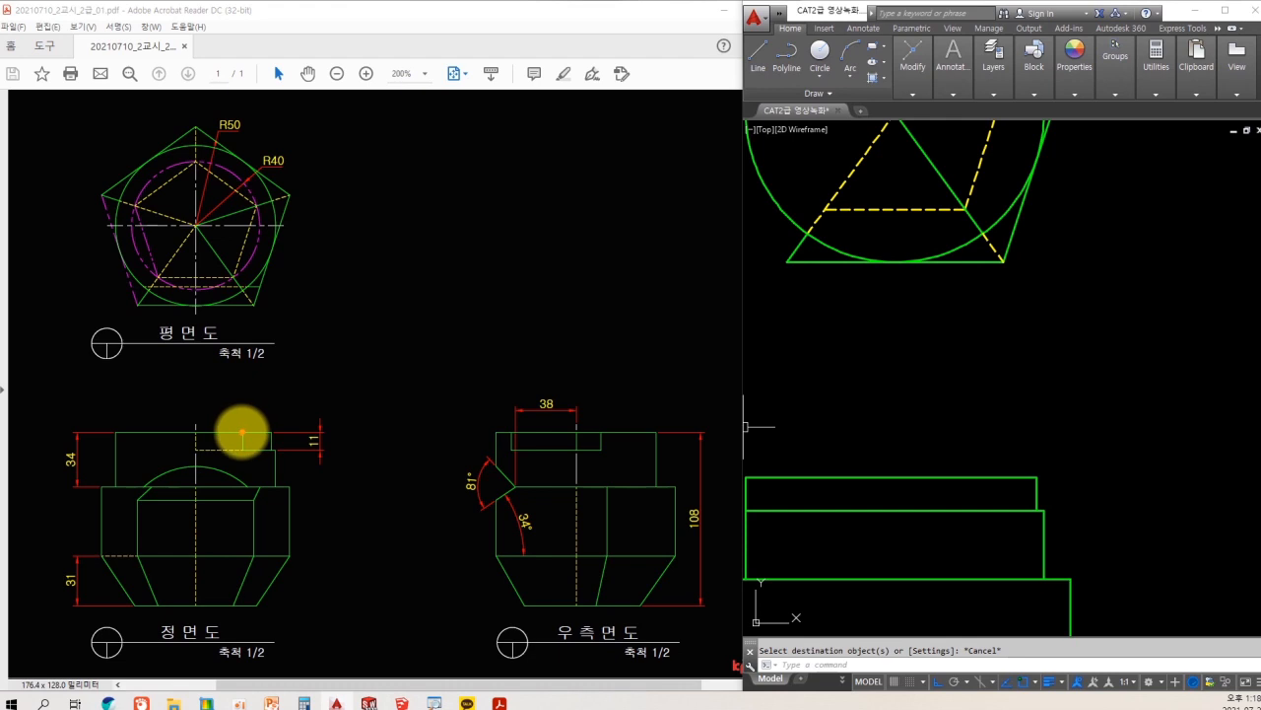
- Draw a vertical projection line from where the plan view's lower-right radial line meets the circle down into the upper block
mouse_move(243, 431)
mouse_down()
mouse_move(240, 447)
mouse_move(242, 384)
mouse_up()
mouse_move(246, 295)
mouse_down()
mouse_move(246, 279)
mouse_move(238, 298)
mouse_up()
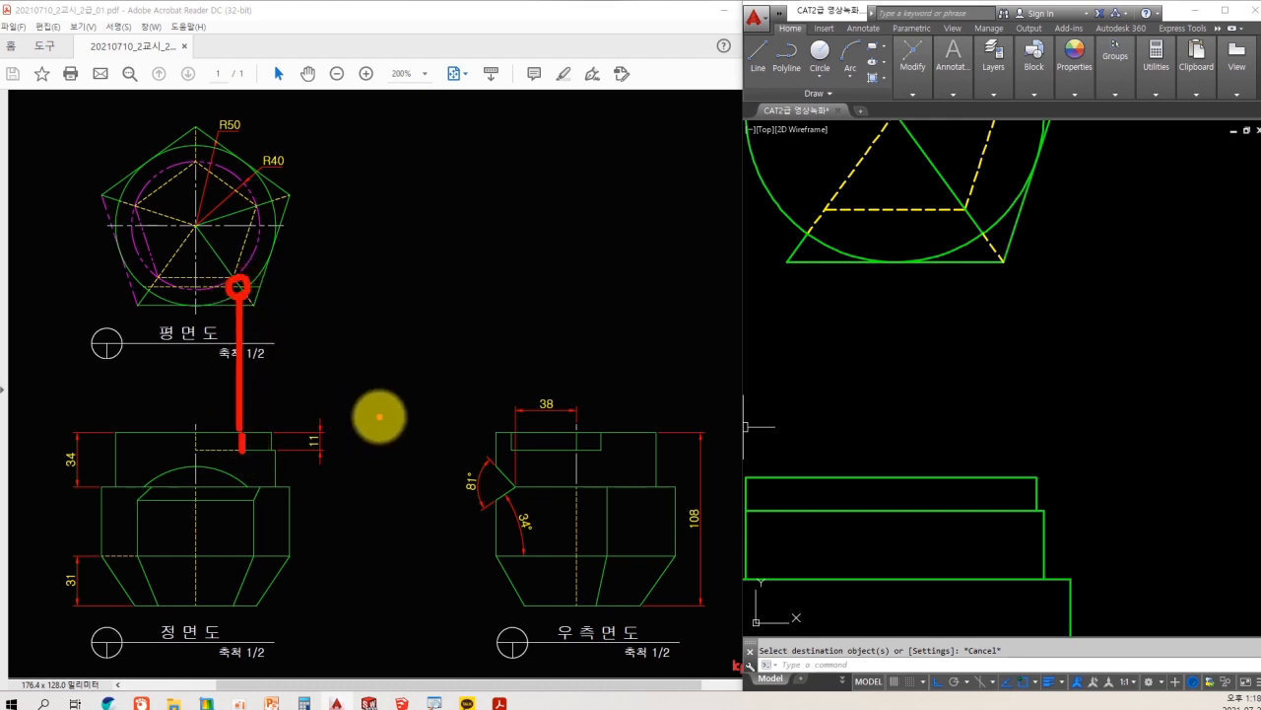
key(Escape)
text(l)
key(Return)
click(984, 233)
click(1005, 546)
key(Escape)
- Trim the projection line to the part between the front view's top edge and the line 11 below it
key(space)
click(983, 532)
key(Escape)
text(tr)
drag(1019, 491, 1011, 449)
click(984, 443)
key(Escape)
middle_drag(946, 481, 944, 426)
- Match the trimmed short vertical line in the upper block to the green outline properties
text(ma)
click(997, 454)
click(981, 437)
key(Escape)
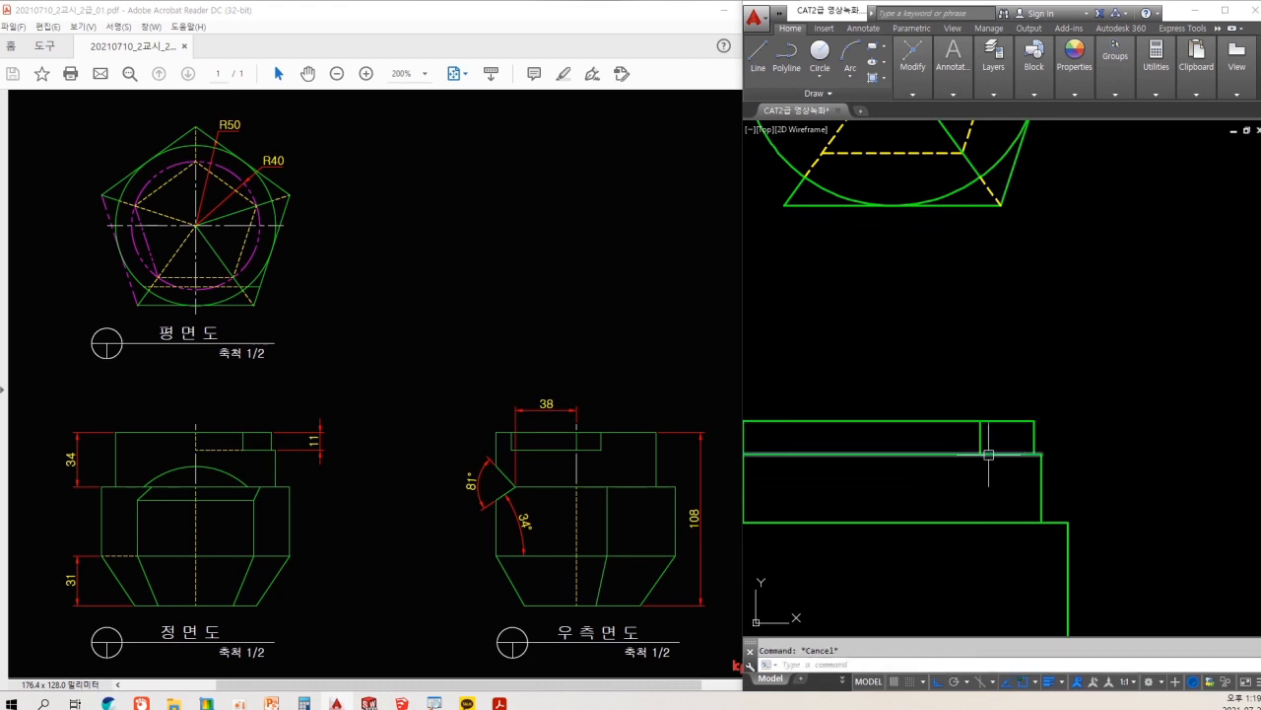
- Draw a vertical projection line from the plan view's centre down into the front view
mouse_move(929, 414)
middle_down()
mouse_move(949, 417)
mouse_move(974, 464)
middle_up()
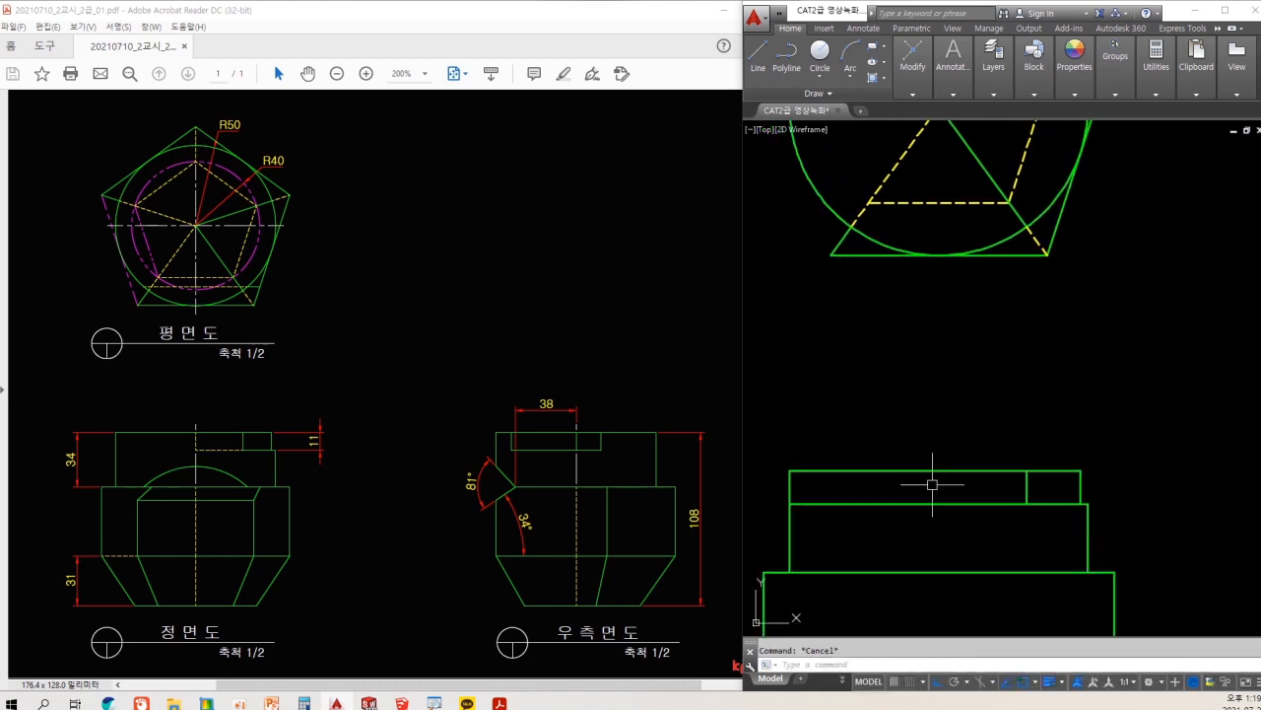
key(ctrl+2)
drag(928, 478, 926, 489)
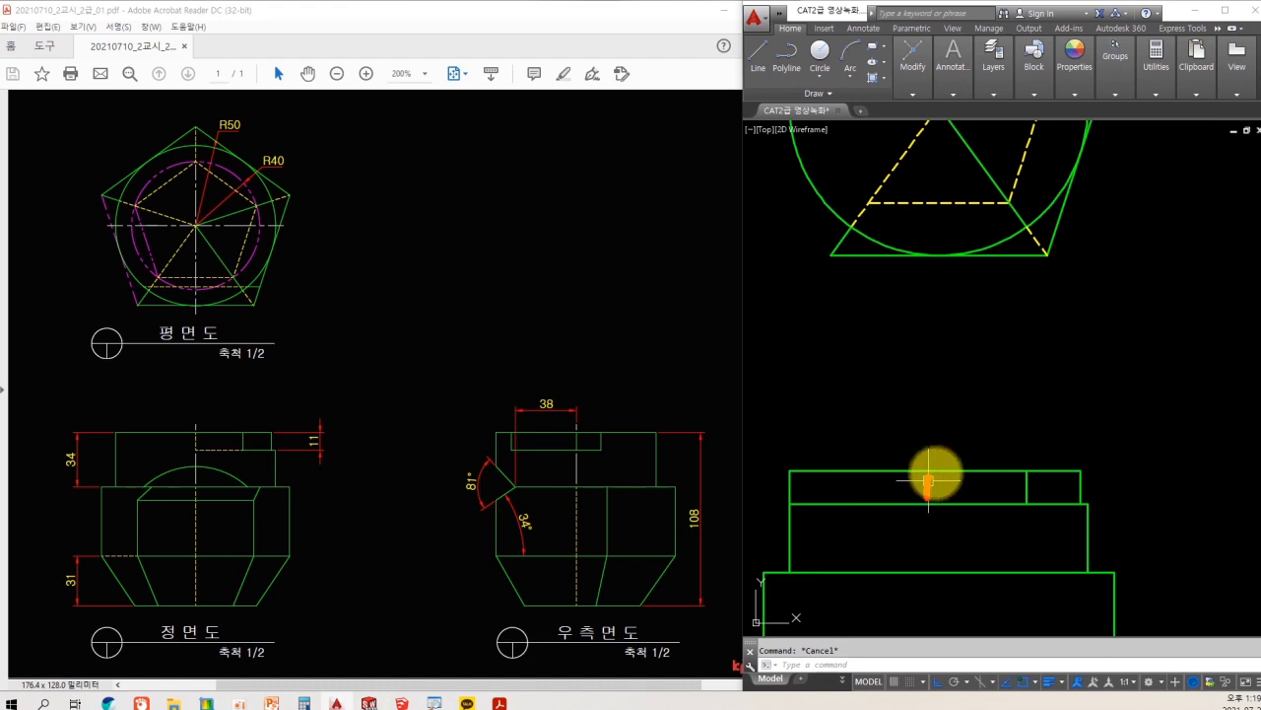
text(l)
key(Return)
middle_drag(951, 149, 957, 216)
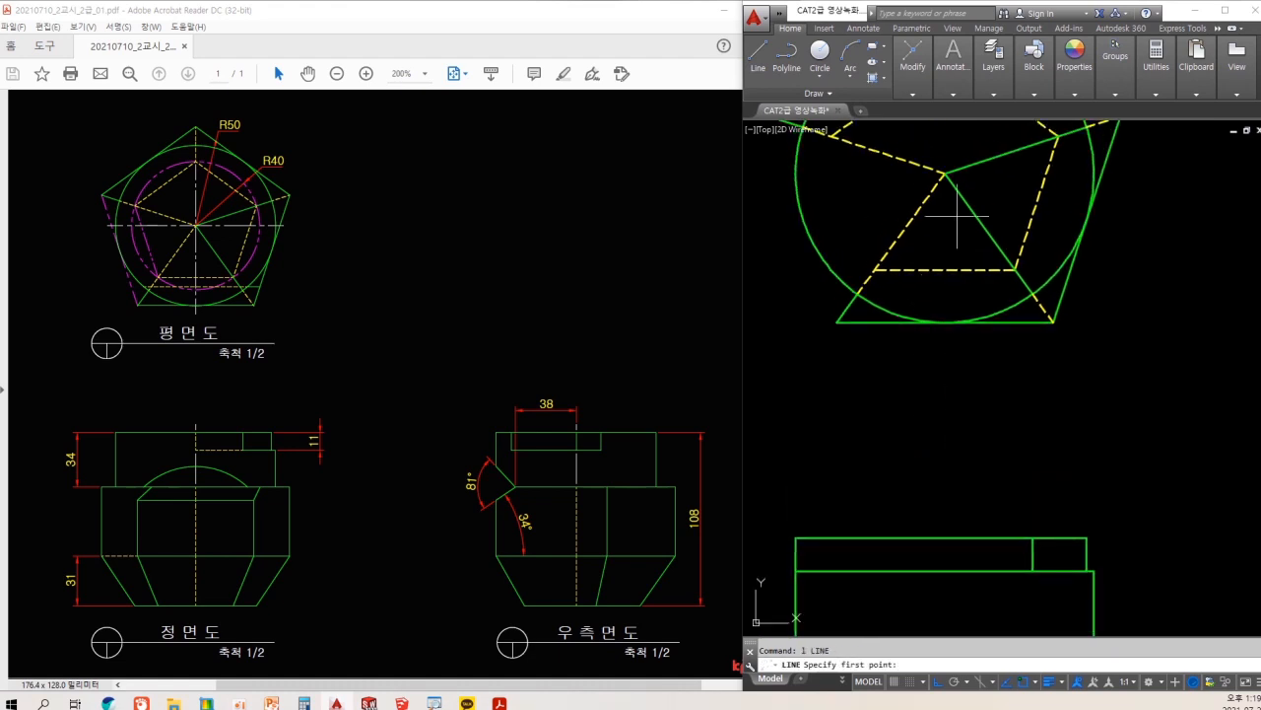
middle_drag(971, 371, 967, 262)
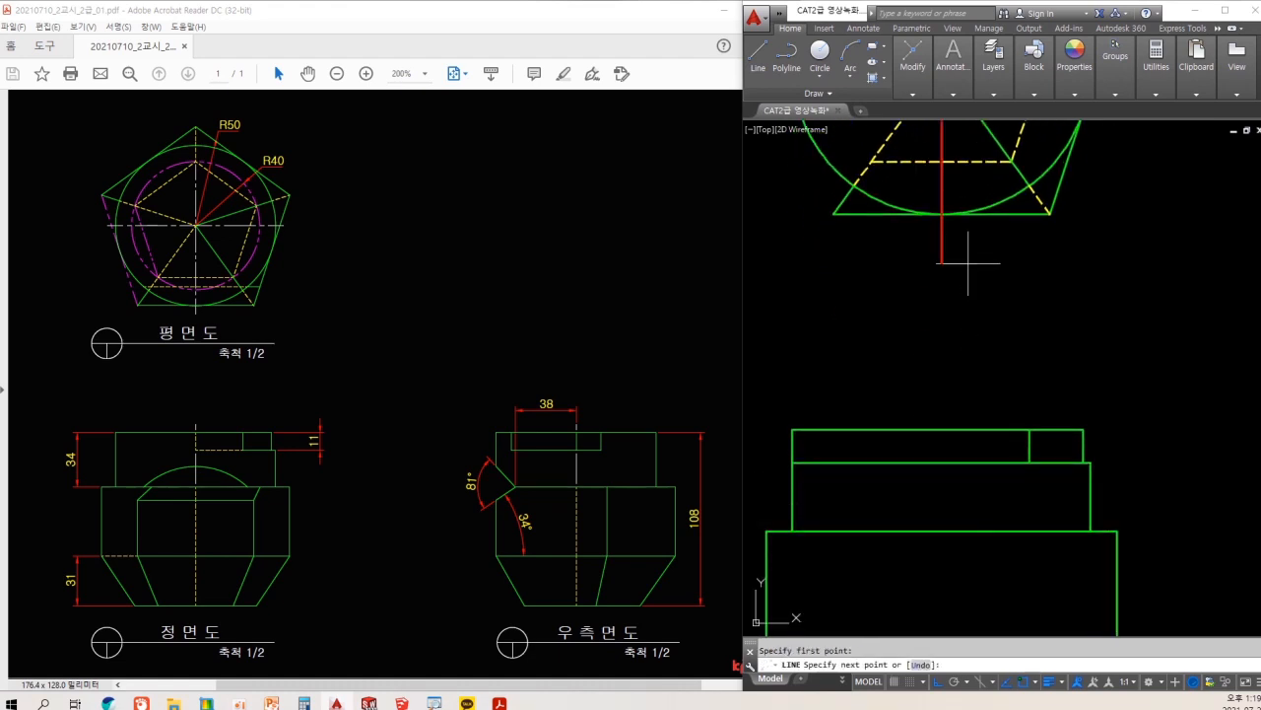
click(992, 504)
key(Escape)
- Trim the centre projection line between the top edge and the 11 offset line, removing the offset line left of it
middle_drag(991, 470, 990, 518)
click(984, 529)
key(Escape)
key(space)
click(988, 509)
key(space)
click(978, 532)
click(921, 525)
key(Escape)
click(920, 507)
key(Escape)
click(971, 476)
click(941, 441)
key(Escape)
text(nb)
key(Escape)
middle_drag(982, 521, 981, 514)
scroll(991, 470, up, 2)
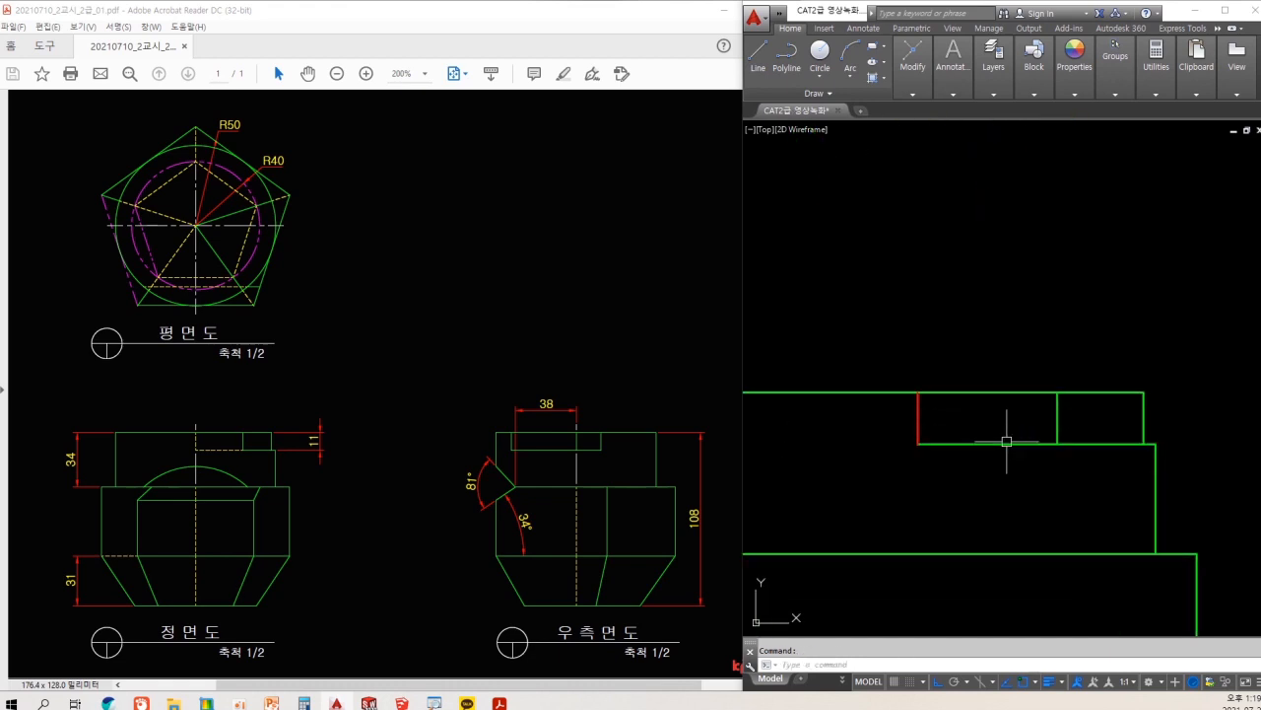
- Split the notch's bottom line into two separate segments at the green vertical line
click(1001, 443)
click(1025, 444)
text(tr)
key(space)
click(1031, 444)
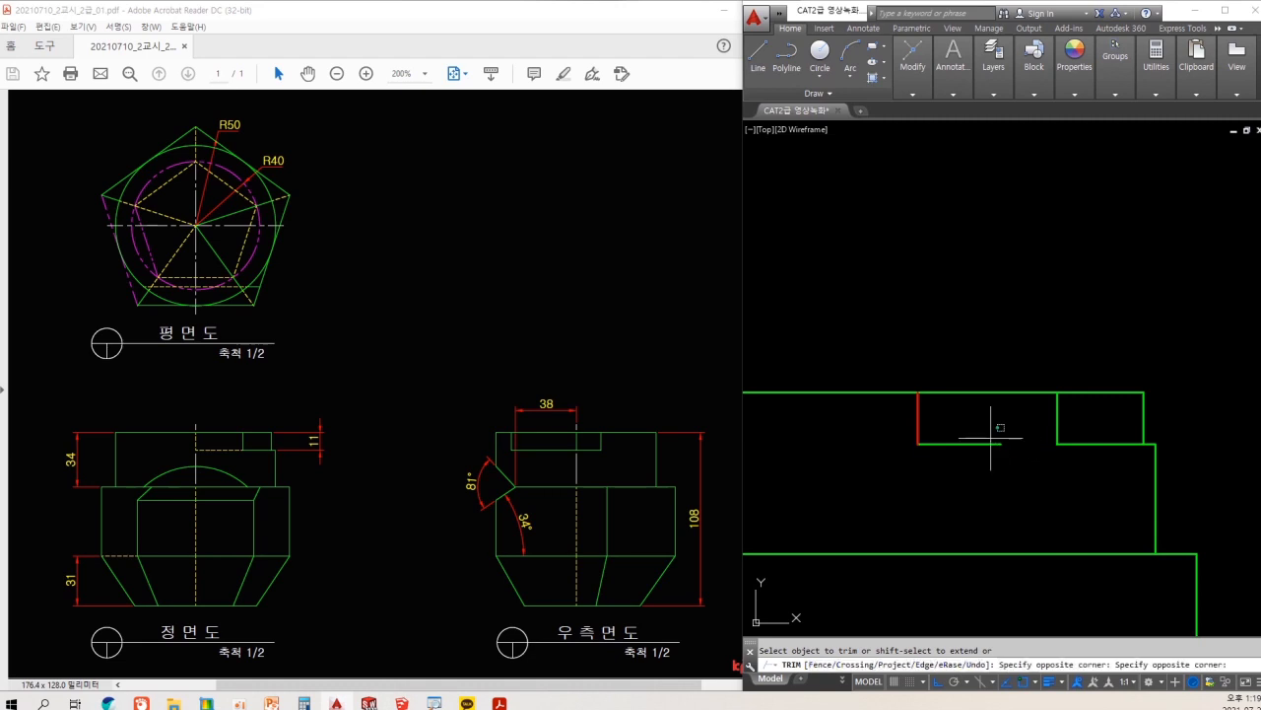
key(Escape)
- Move the notch's centre vertical line and its left bottom segment to the yellow dashed hidden-line layer
click(983, 452)
click(907, 417)
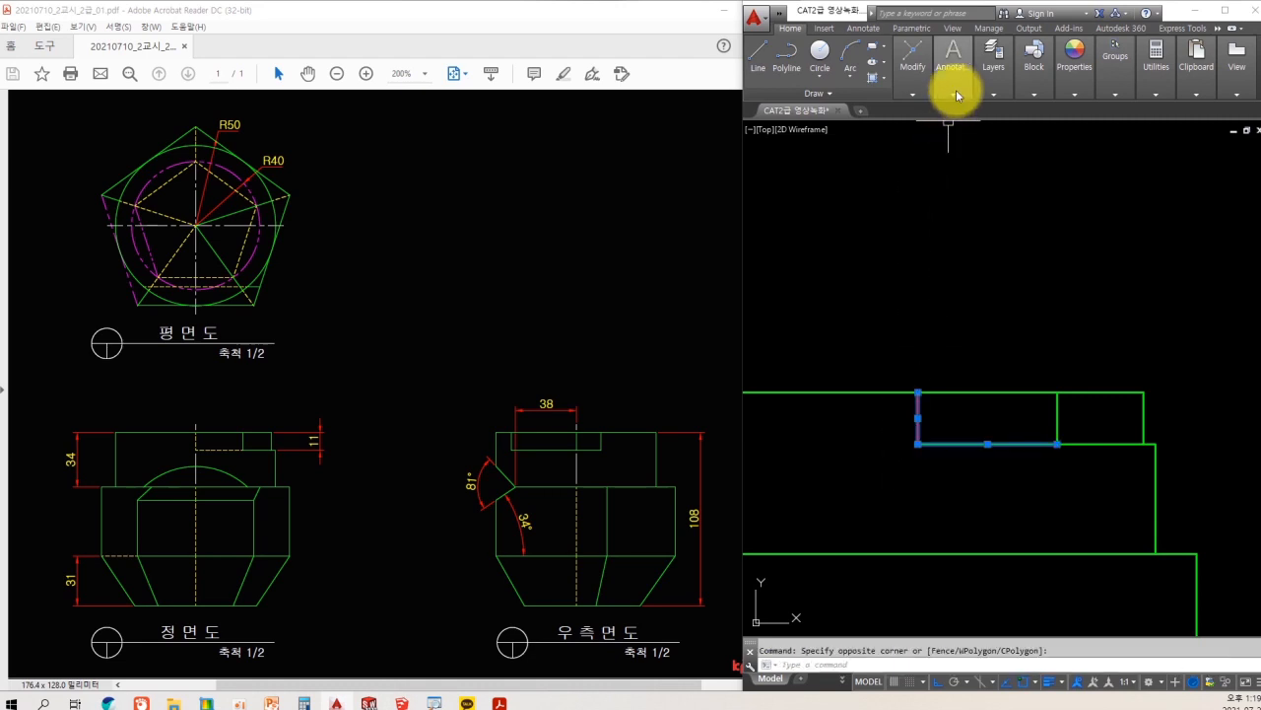
click(995, 94)
click(1048, 107)
click(1084, 197)
key(Escape)
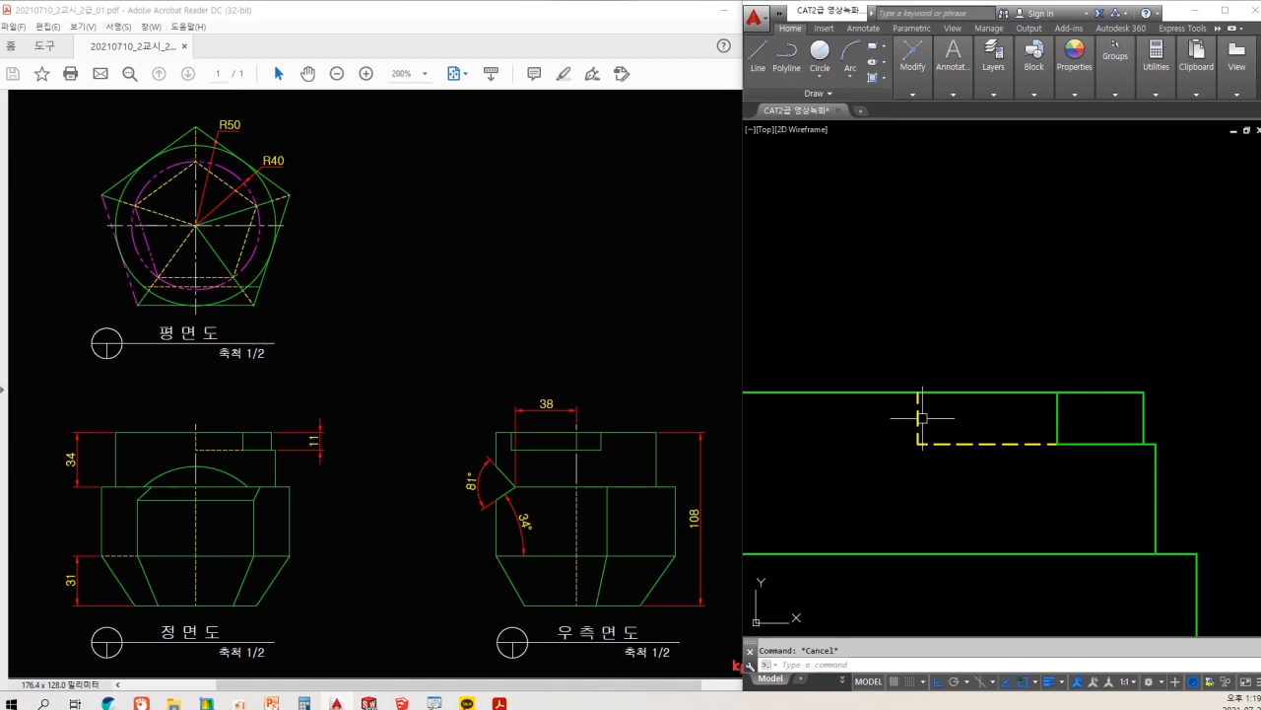
- Offset the front view's bottom edge upward by 31
scroll(924, 414, down, 5)
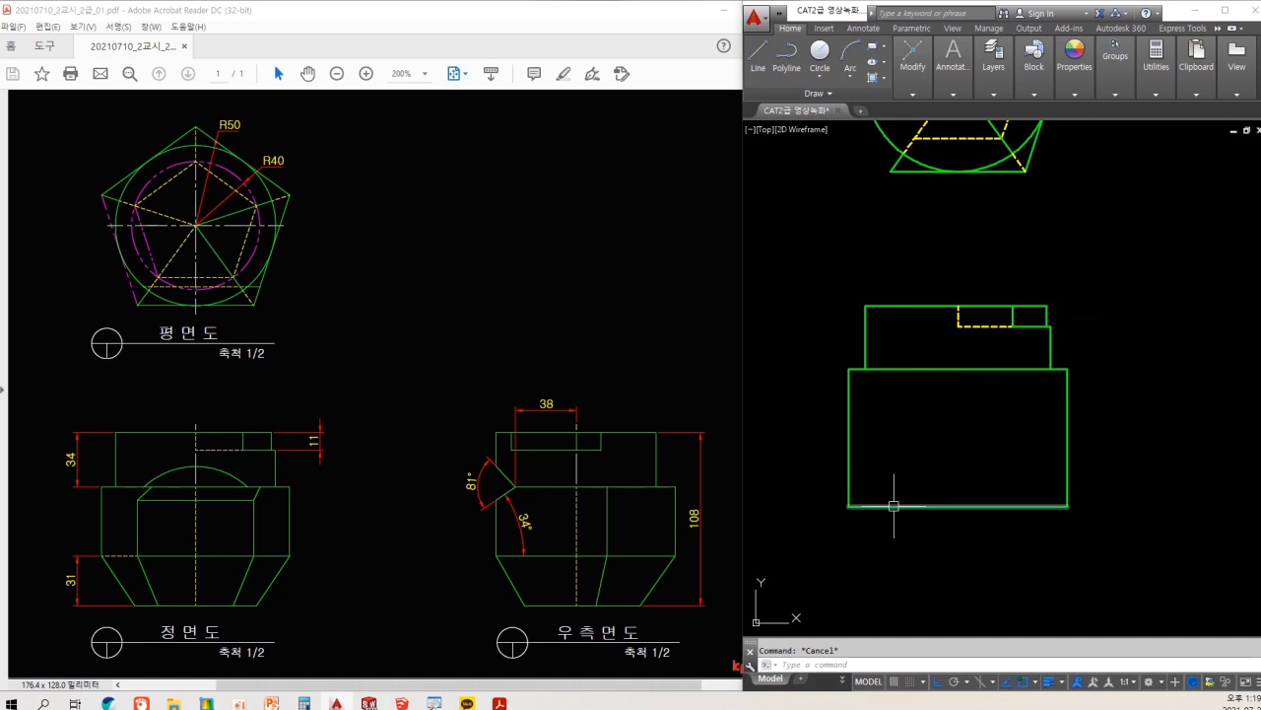
key(Return)
text(31)
key(Return)
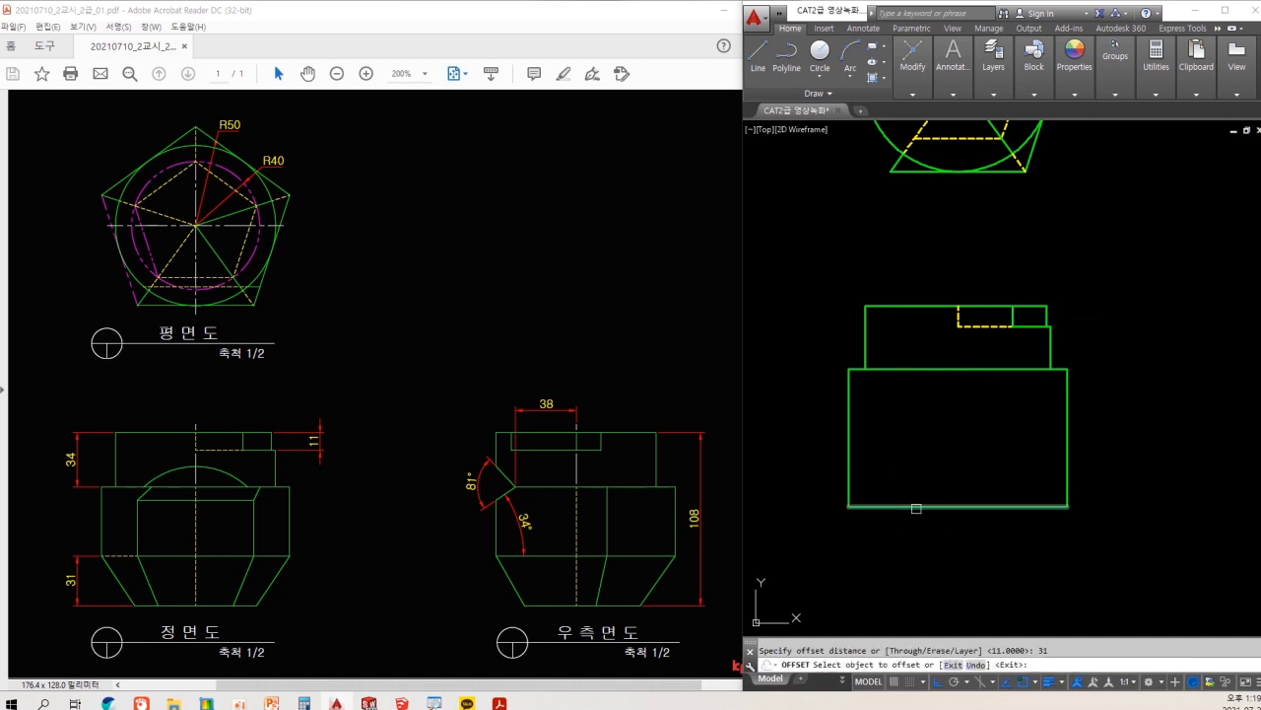
click(916, 508)
click(924, 432)
key(Escape)
middle_drag(921, 421, 922, 433)
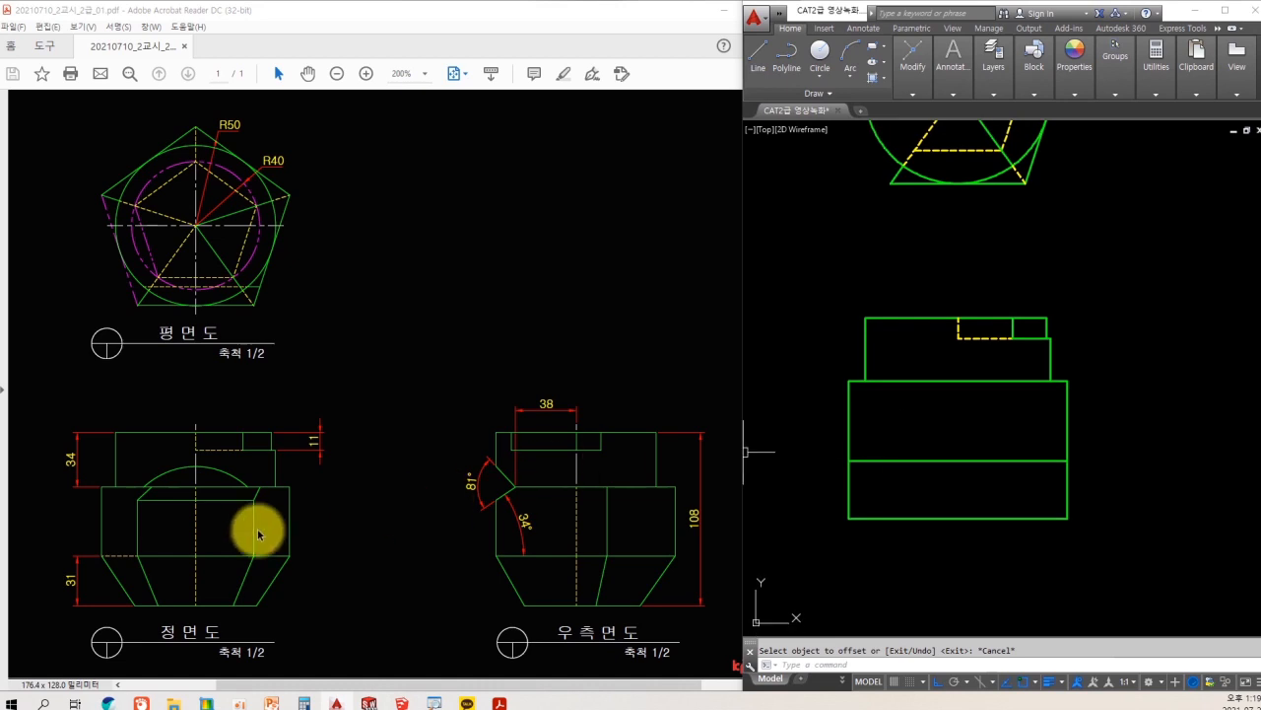
drag(102, 557, 271, 559)
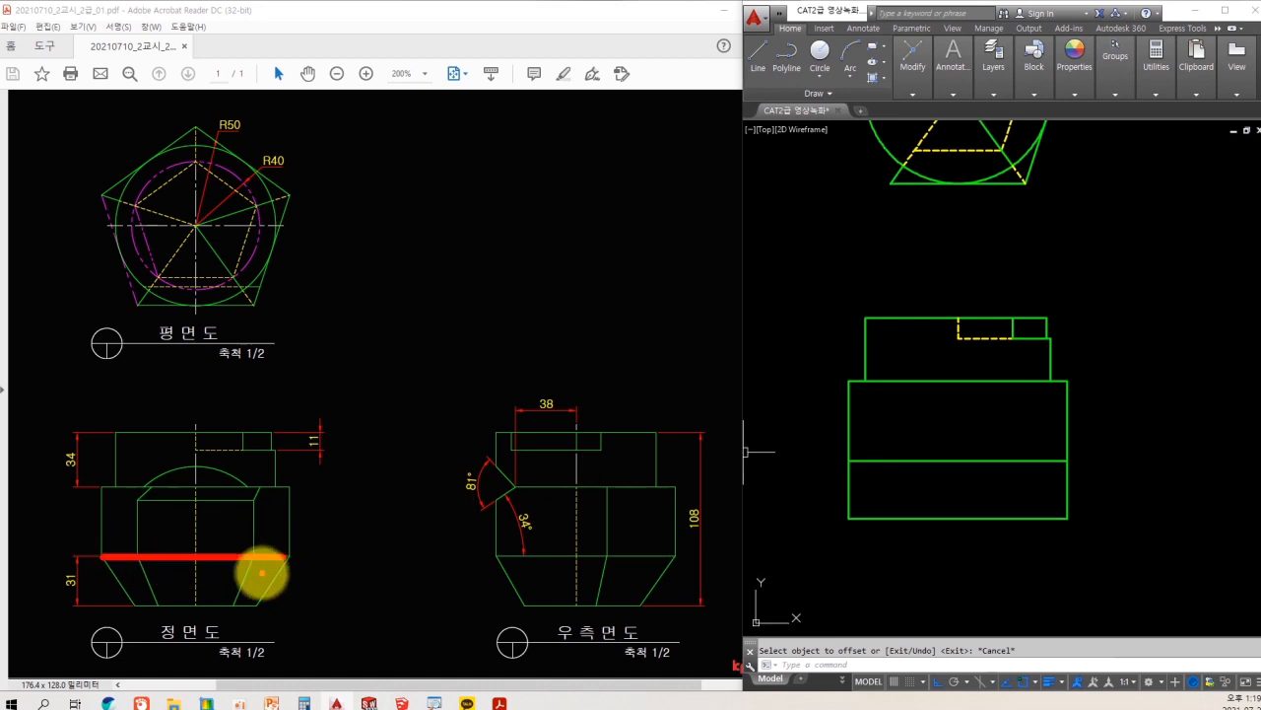
- Examine in the reference how the front view's bottom-edge corners project from the inner pentagon's corners in the plan view
drag(133, 603, 254, 609)
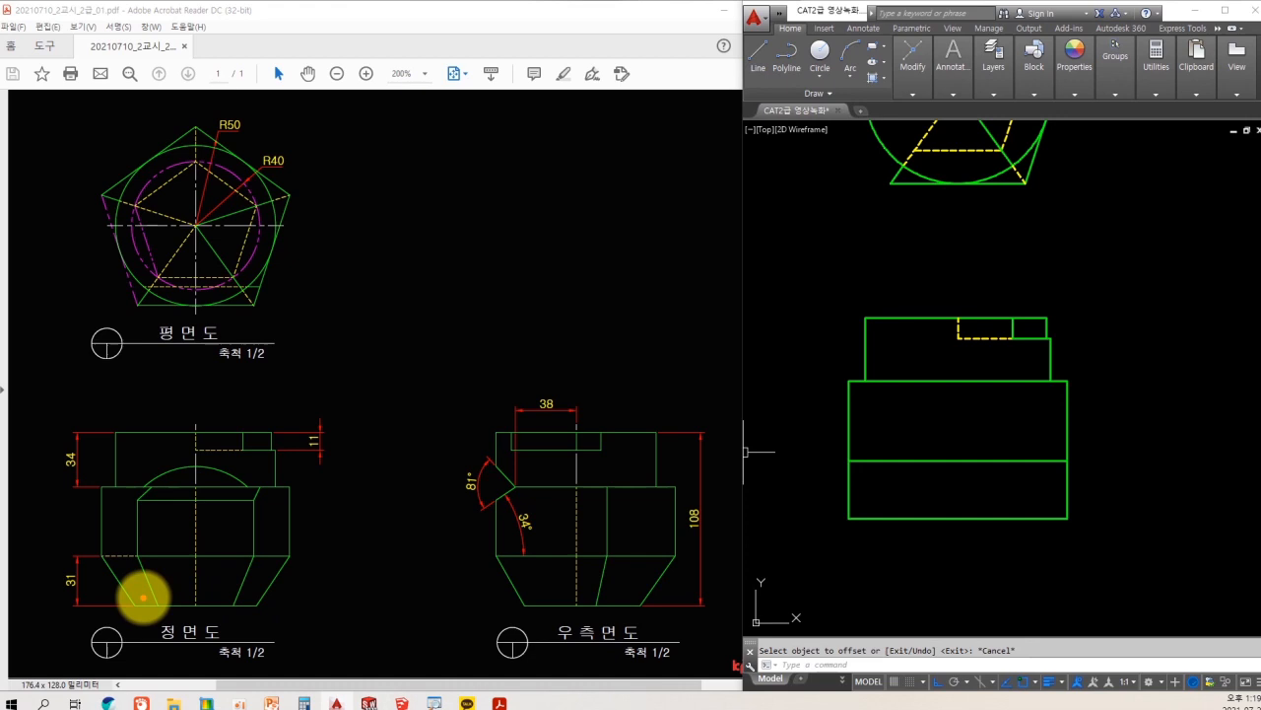
mouse_move(134, 603)
mouse_down()
mouse_move(102, 262)
mouse_move(134, 207)
mouse_up()
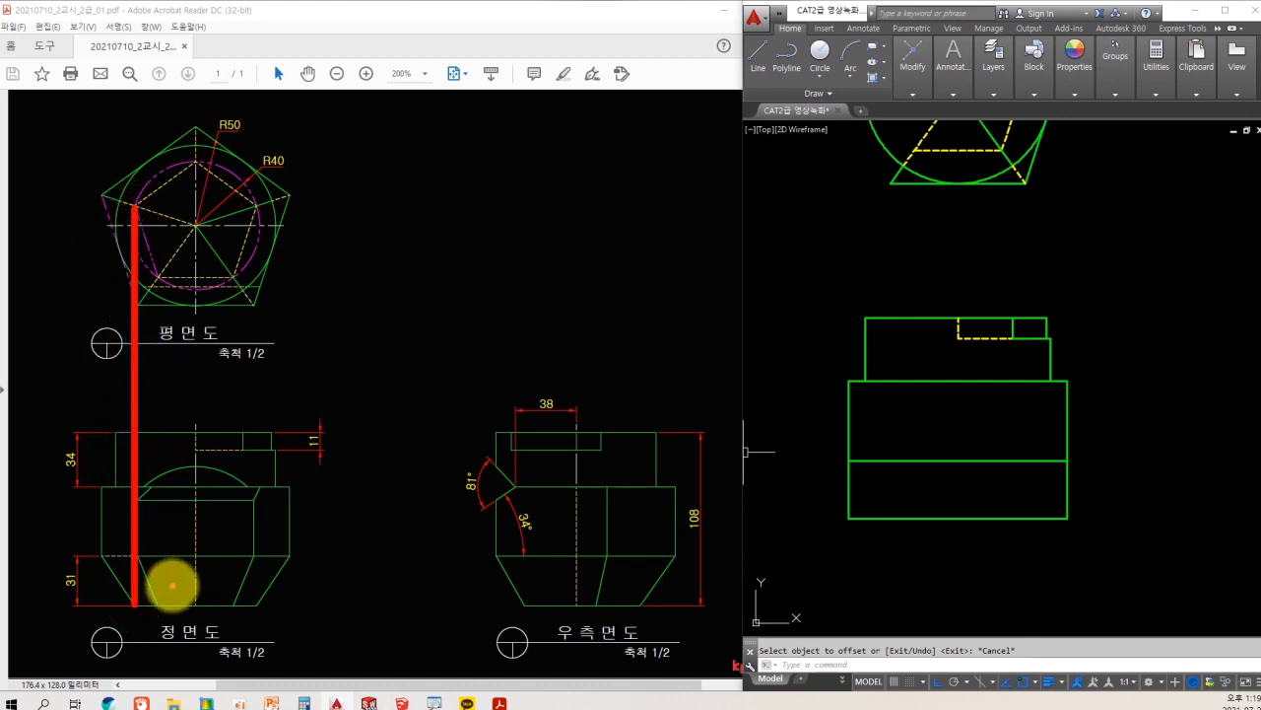
drag(160, 597, 157, 286)
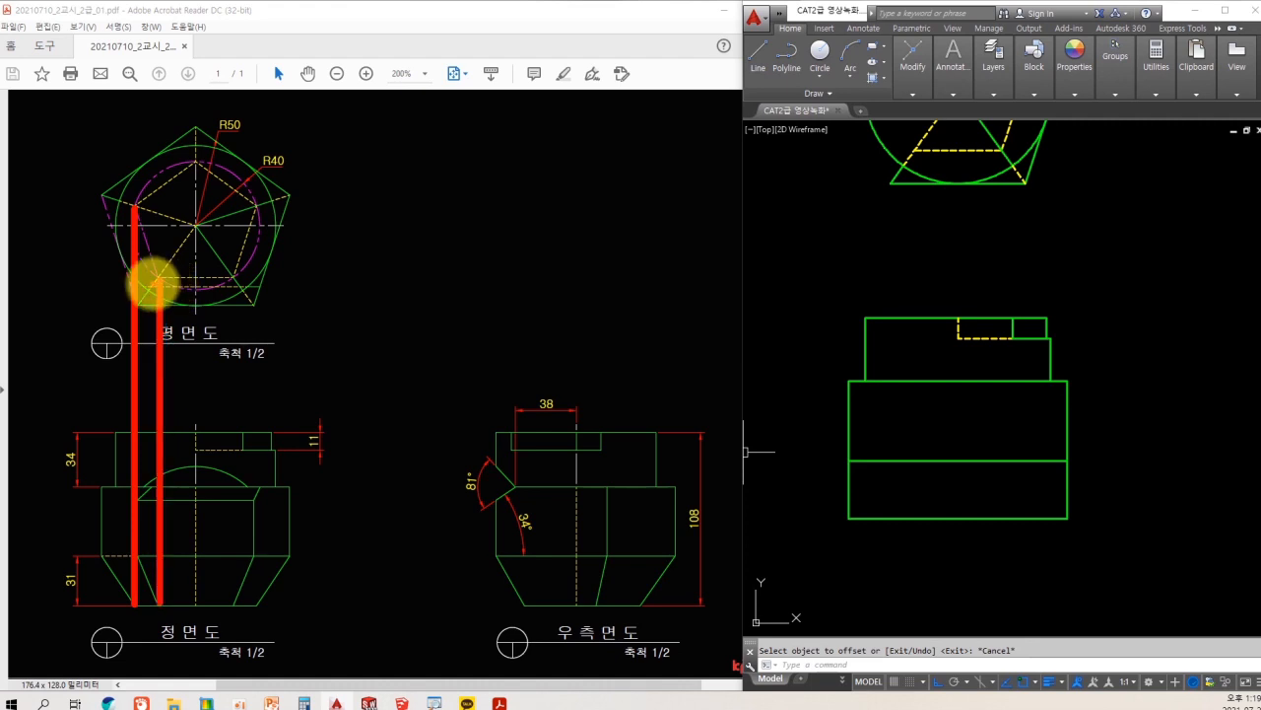
drag(229, 598, 232, 277)
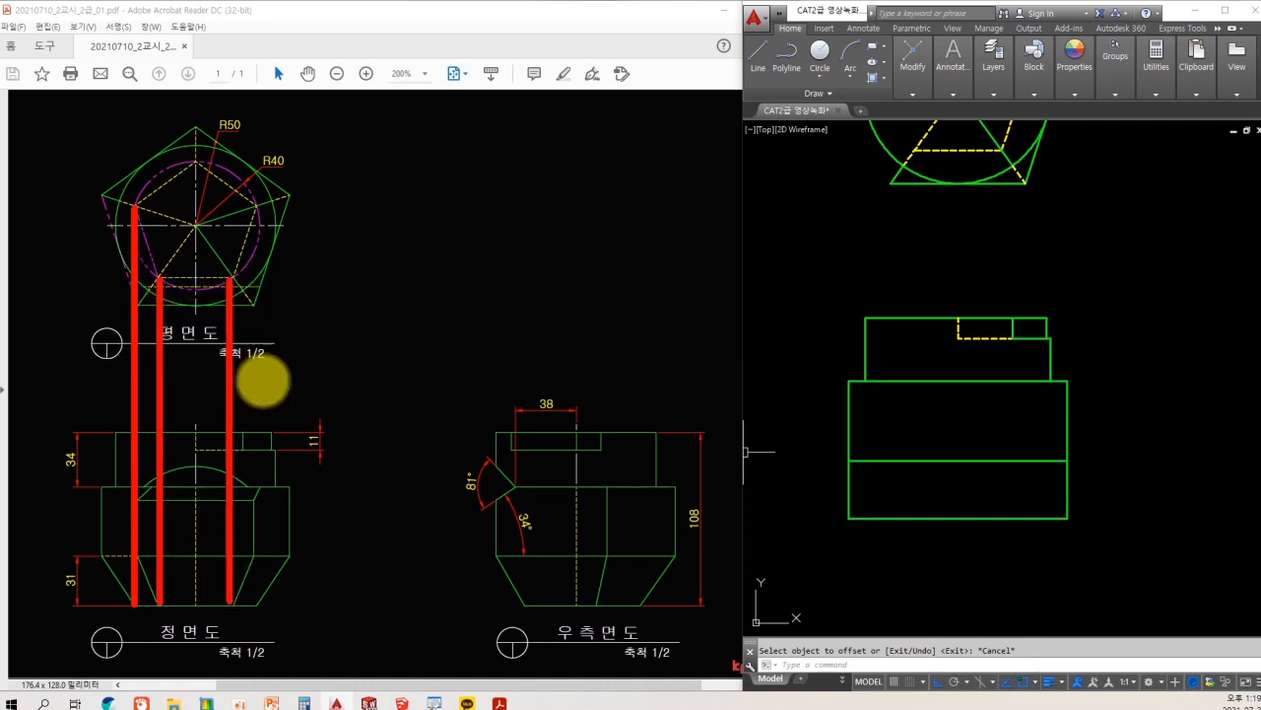
mouse_move(258, 558)
mouse_down()
mouse_move(299, 216)
mouse_move(258, 206)
mouse_up()
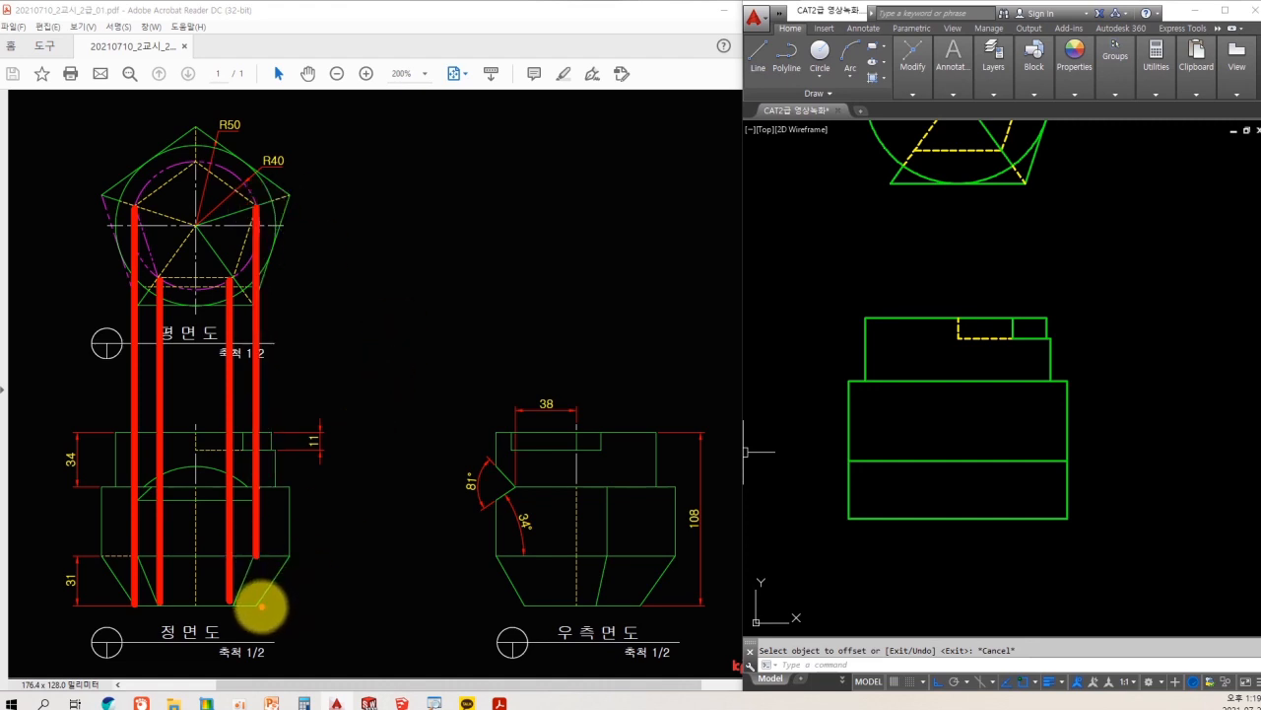
drag(258, 604, 261, 206)
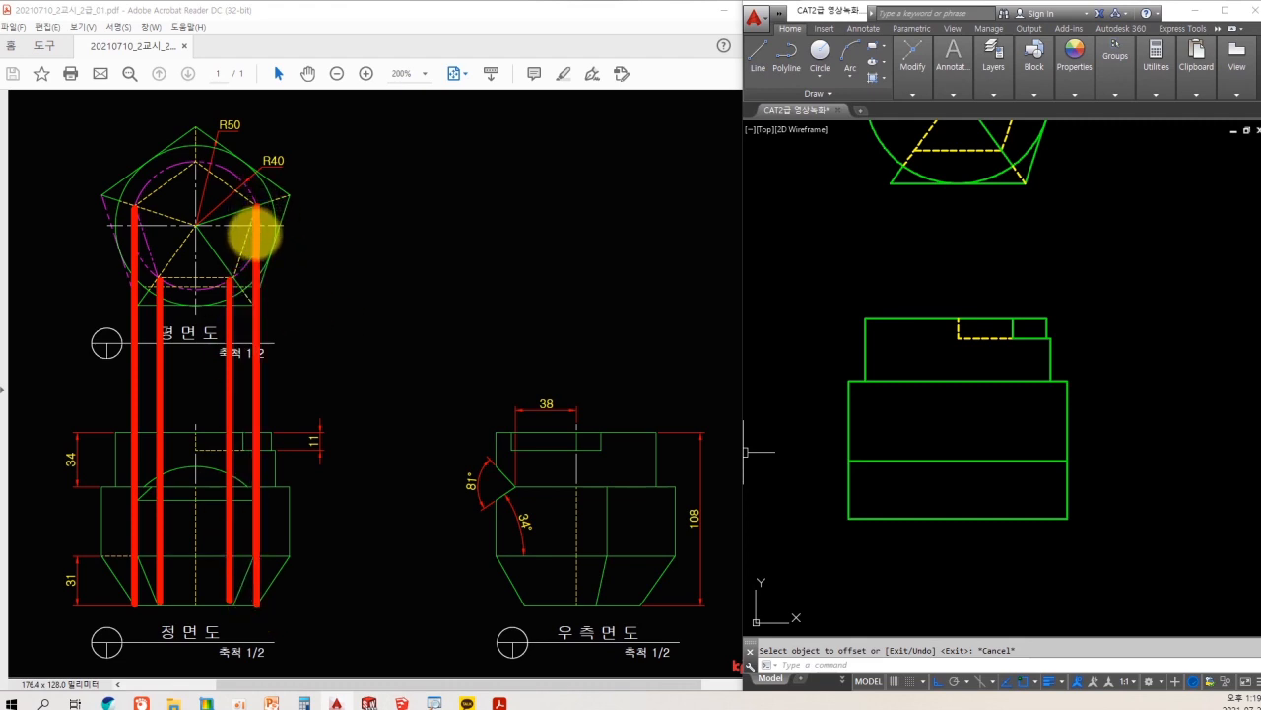
key(Escape)
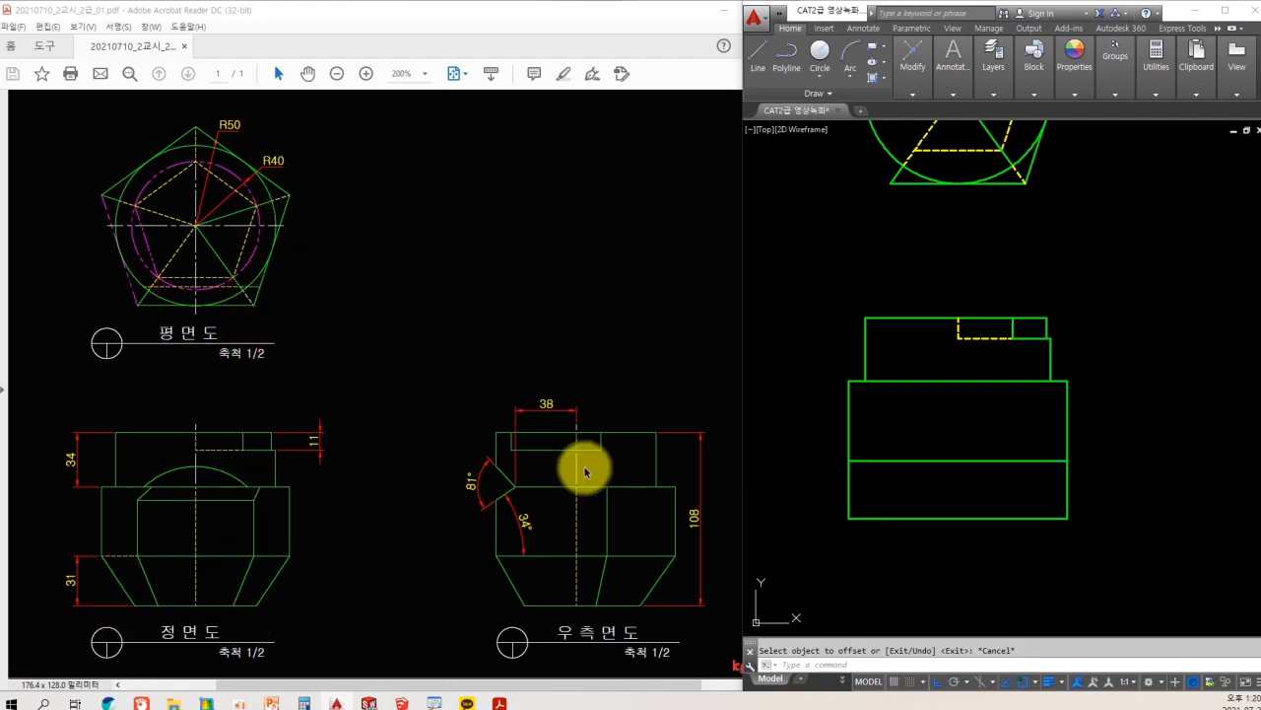
- Draw a vertical projection line from the inner dashed pentagon's left corner down past the front view's bottom edge
middle_drag(1000, 270, 994, 340)
text(l)
key(space)
middle_drag(989, 297, 987, 306)
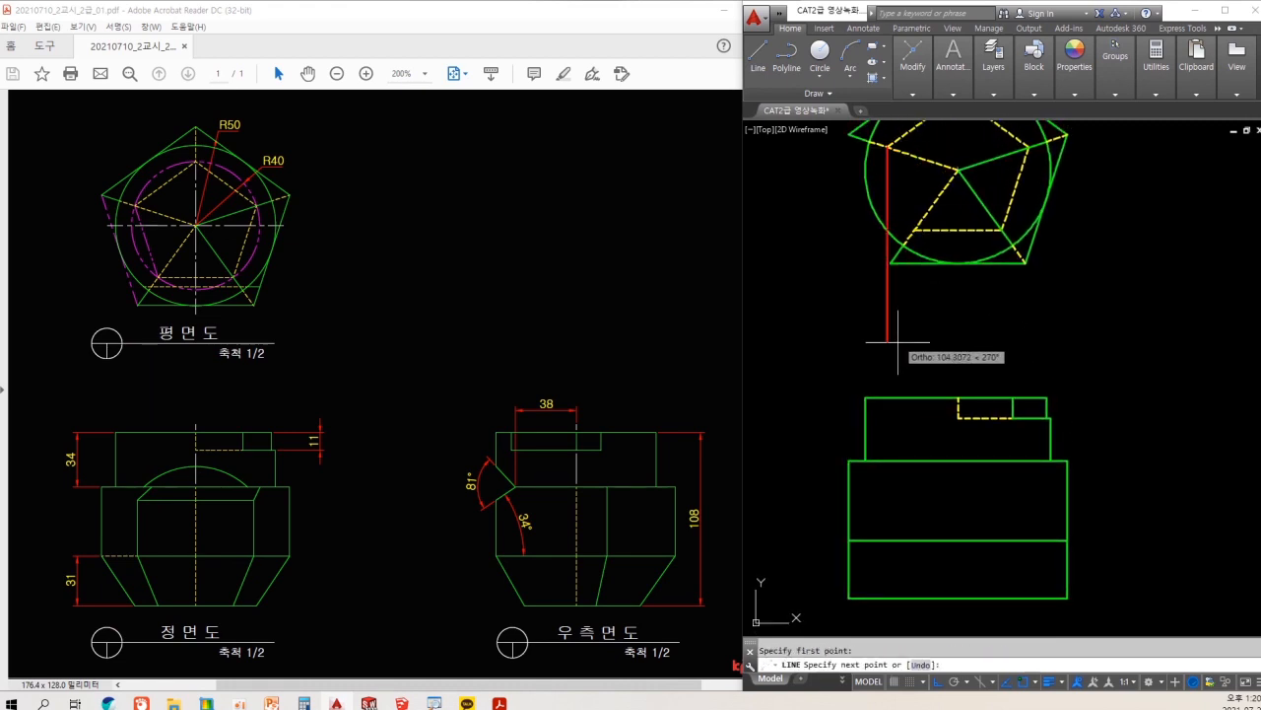
middle_drag(892, 450, 890, 364)
key(Escape)
mouse_move(862, 313)
middle_down()
mouse_move(859, 440)
mouse_move(853, 377)
middle_up()
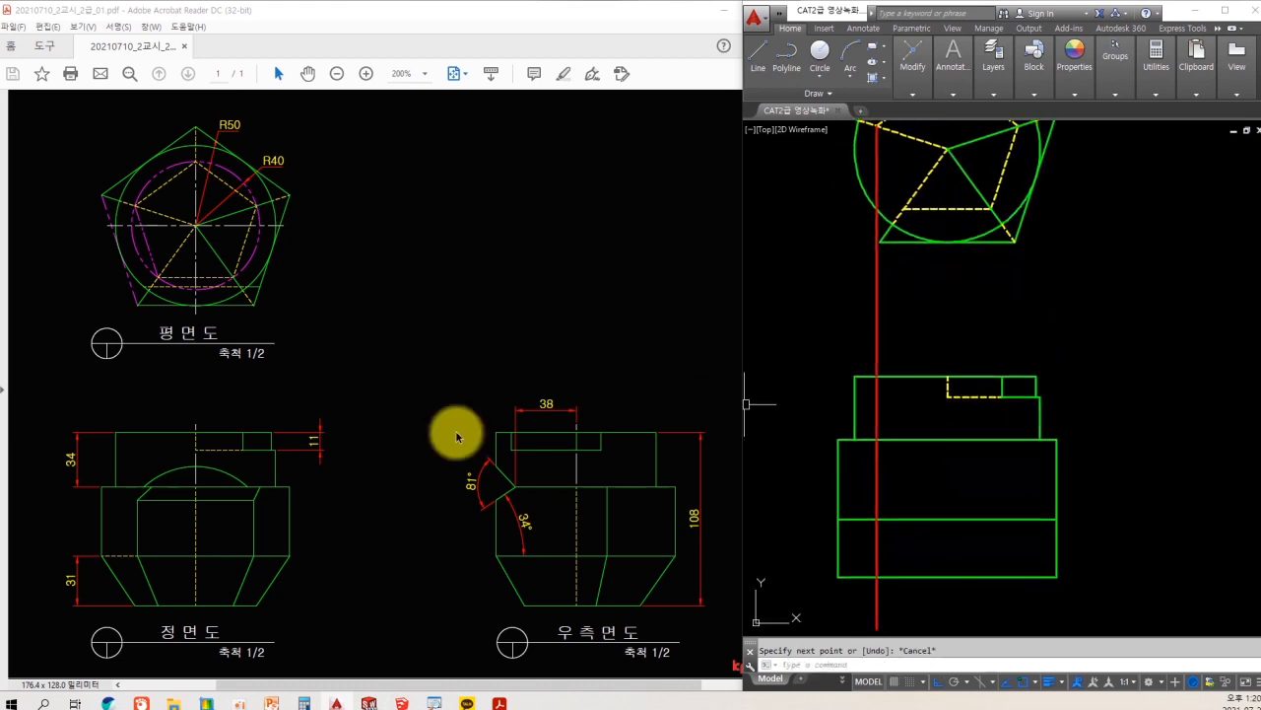
- Draw a slanted line from the 31 offset line's left end to where the projection line meets the bottom edge
mouse_move(136, 206)
mouse_down()
mouse_move(141, 543)
mouse_move(135, 605)
mouse_move(127, 594)
mouse_move(119, 617)
mouse_move(147, 600)
mouse_up()
scroll(854, 473, up, 3)
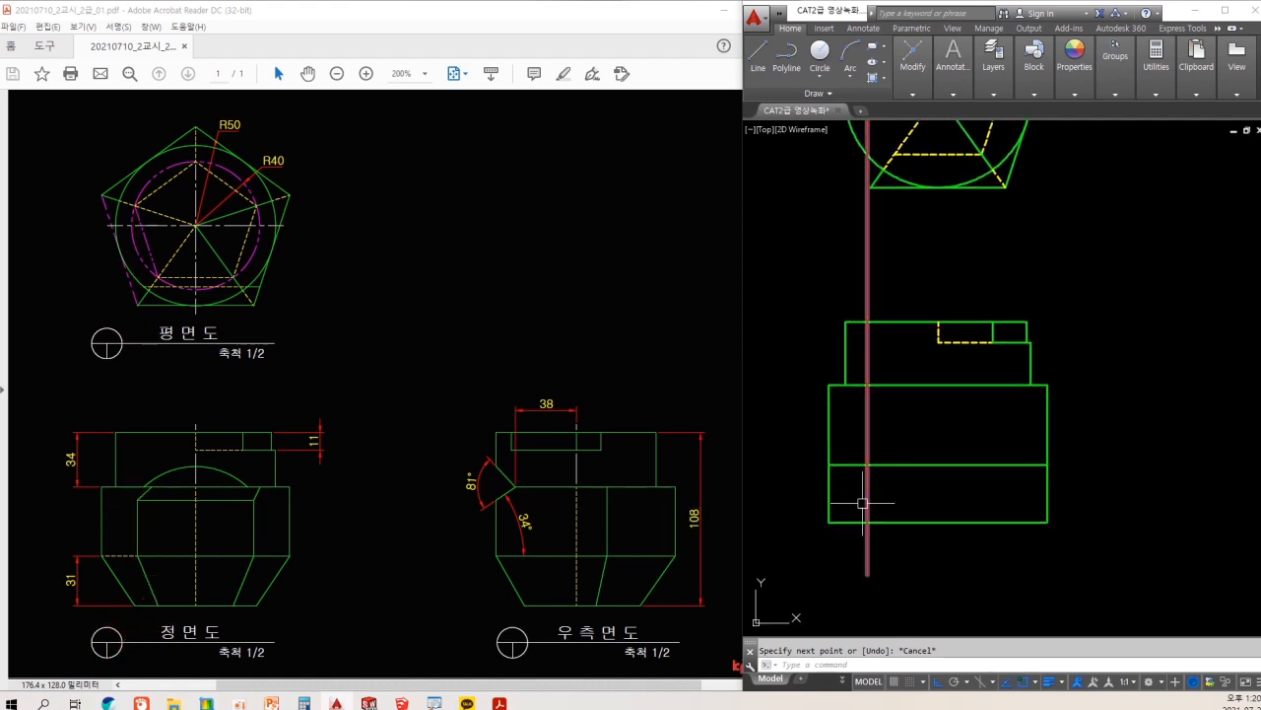
key(space)
click(809, 425)
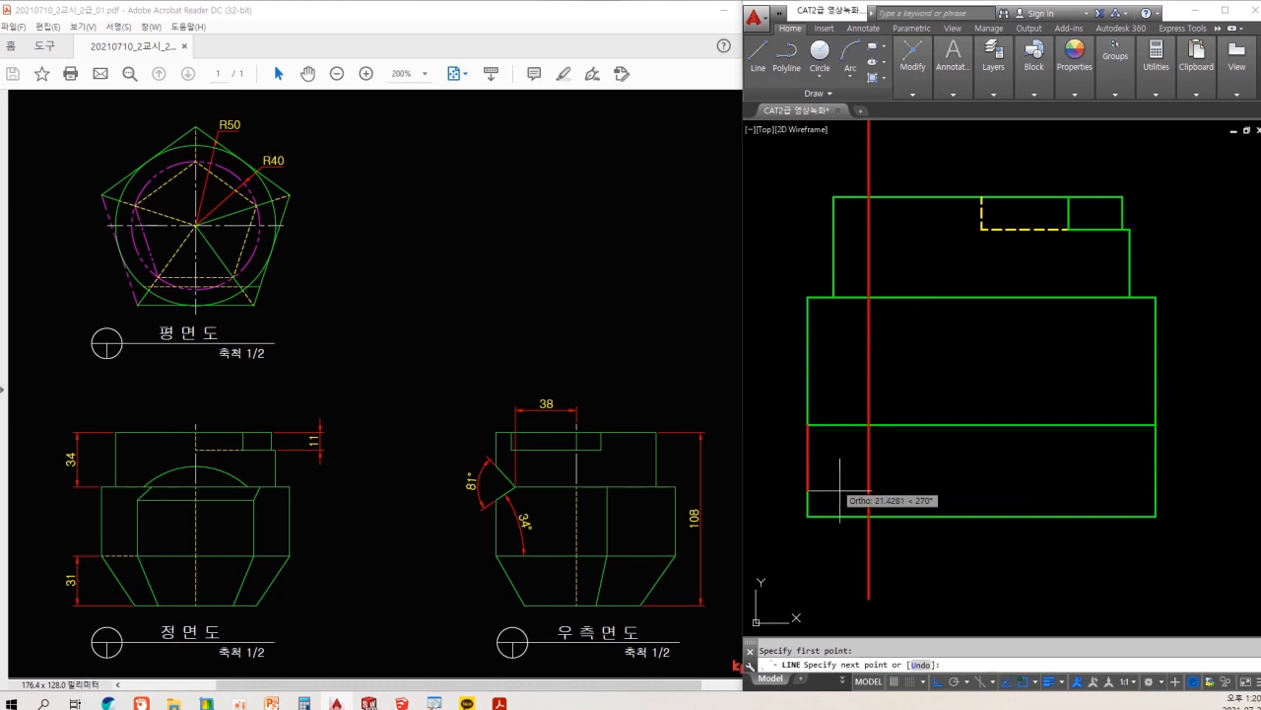
click(868, 514)
key(Escape)
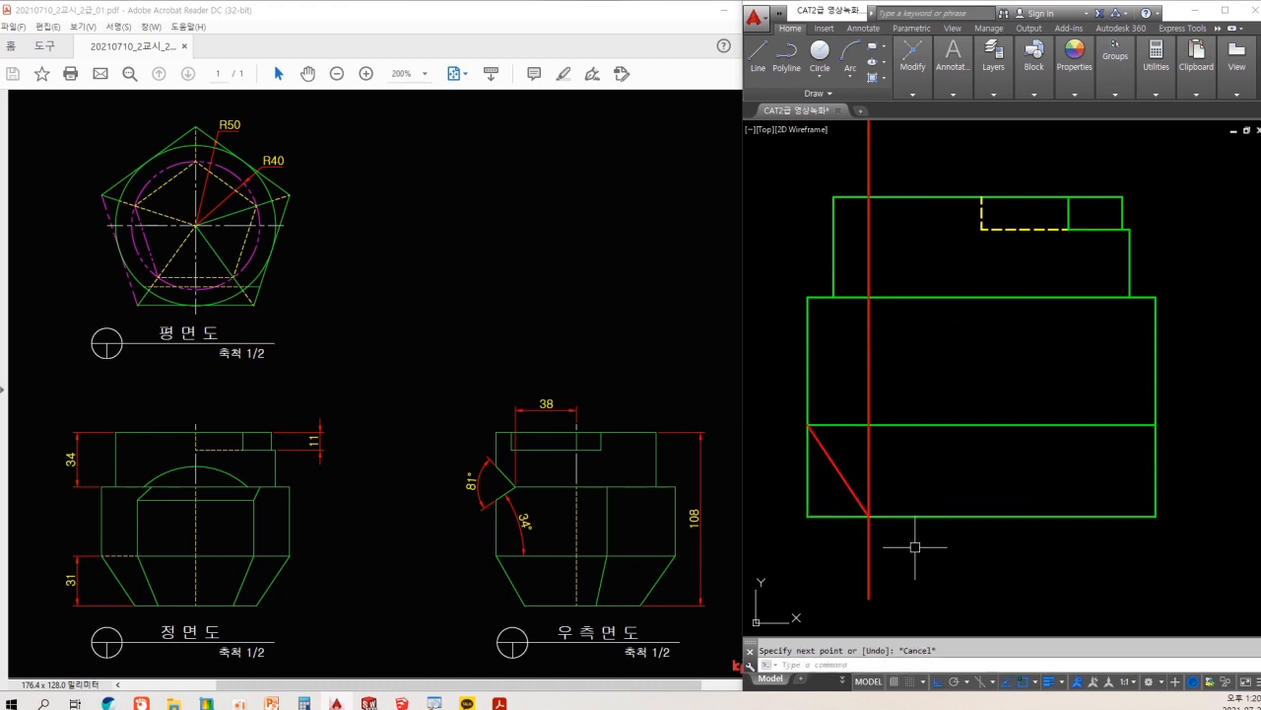
- Trim the left side edge, the bottom edge and the projection line's lower end outside the new slanted line
key(space)
click(852, 556)
click(791, 493)
key(space)
key(space)
key(space)
click(901, 561)
click(856, 541)
key(Escape)
key(Escape)
- Erase the remaining vertical projection line crossing the front view
click(909, 485)
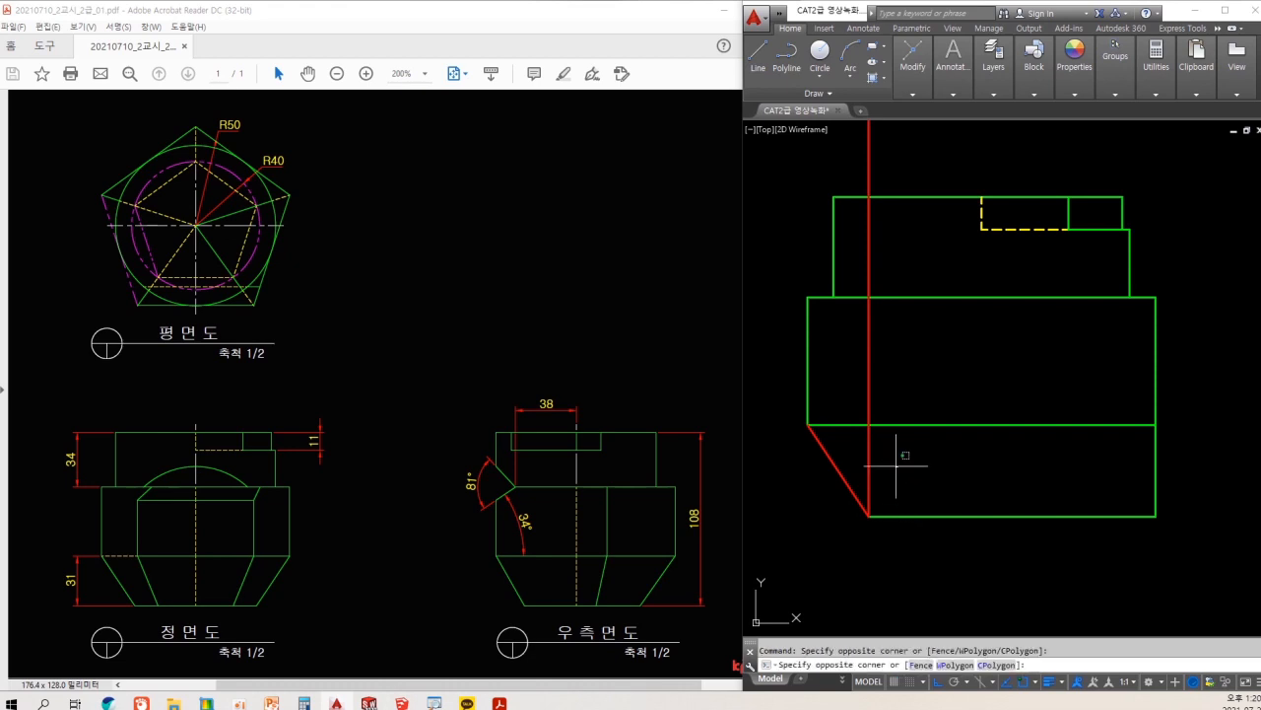
click(853, 440)
text(e)
key(space)
- Match the left slanted line's properties to the green outline
text(ma)
key(space)
click(882, 425)
click(839, 473)
key(Escape)
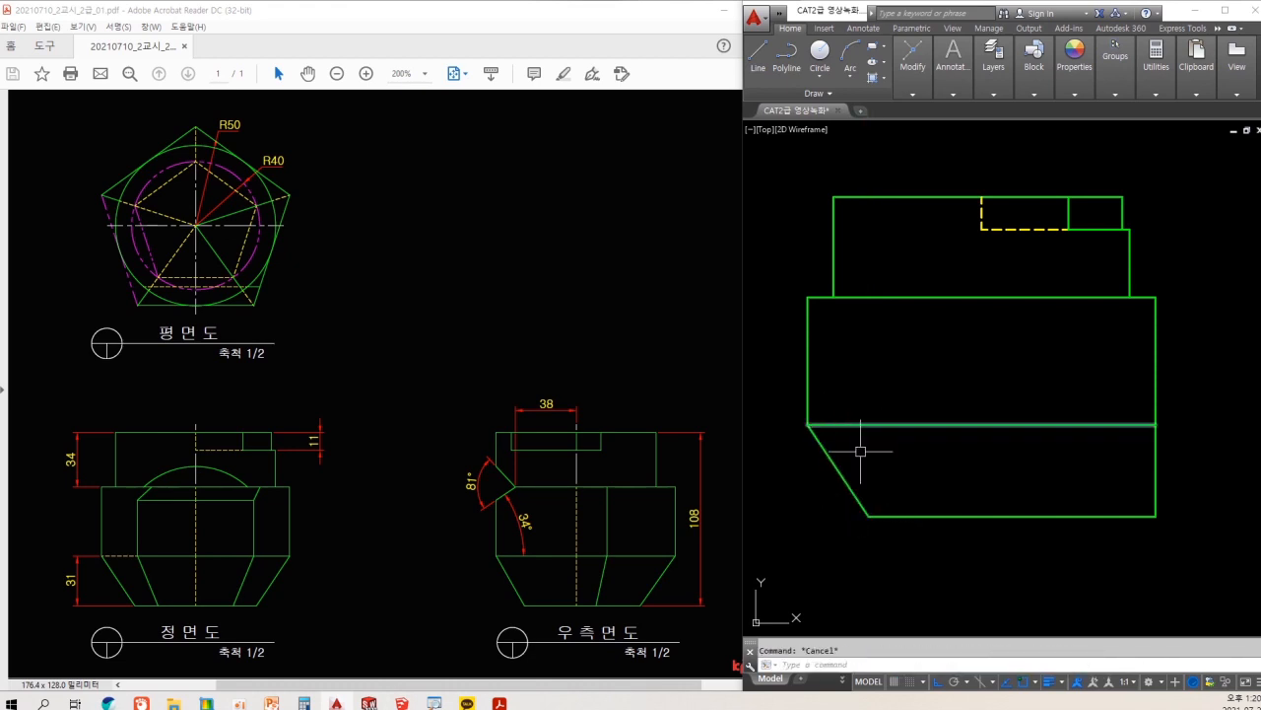
- Examine in the reference which plan view corners the front view's left inner vertical and slanted edges project from
drag(142, 513, 144, 292)
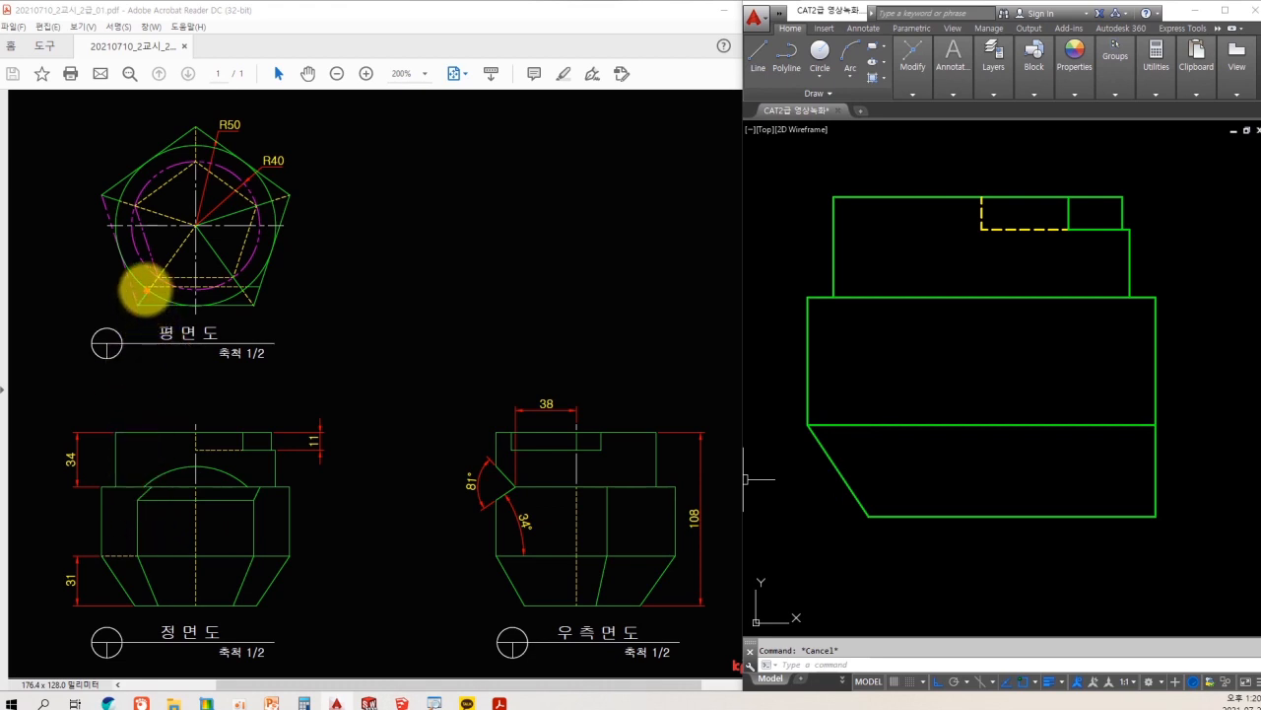
mouse_move(142, 493)
mouse_down()
mouse_move(129, 366)
mouse_move(152, 262)
mouse_move(185, 262)
mouse_up()
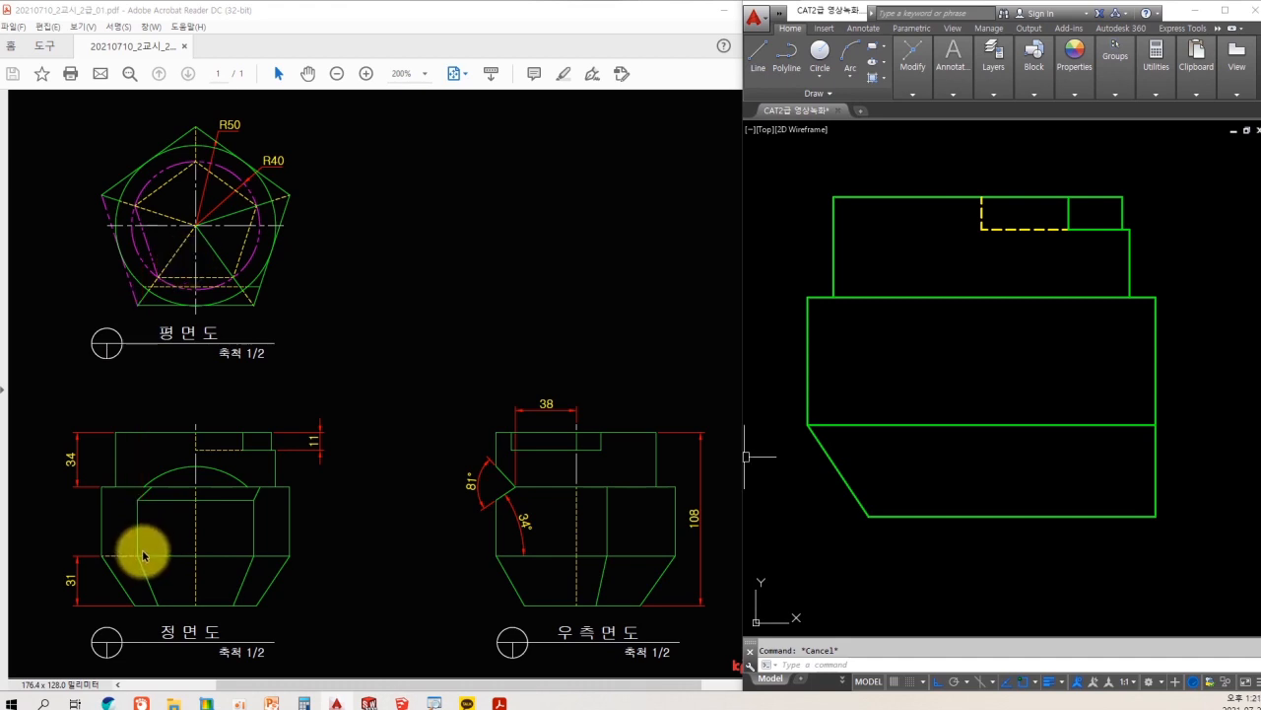
drag(137, 553, 137, 497)
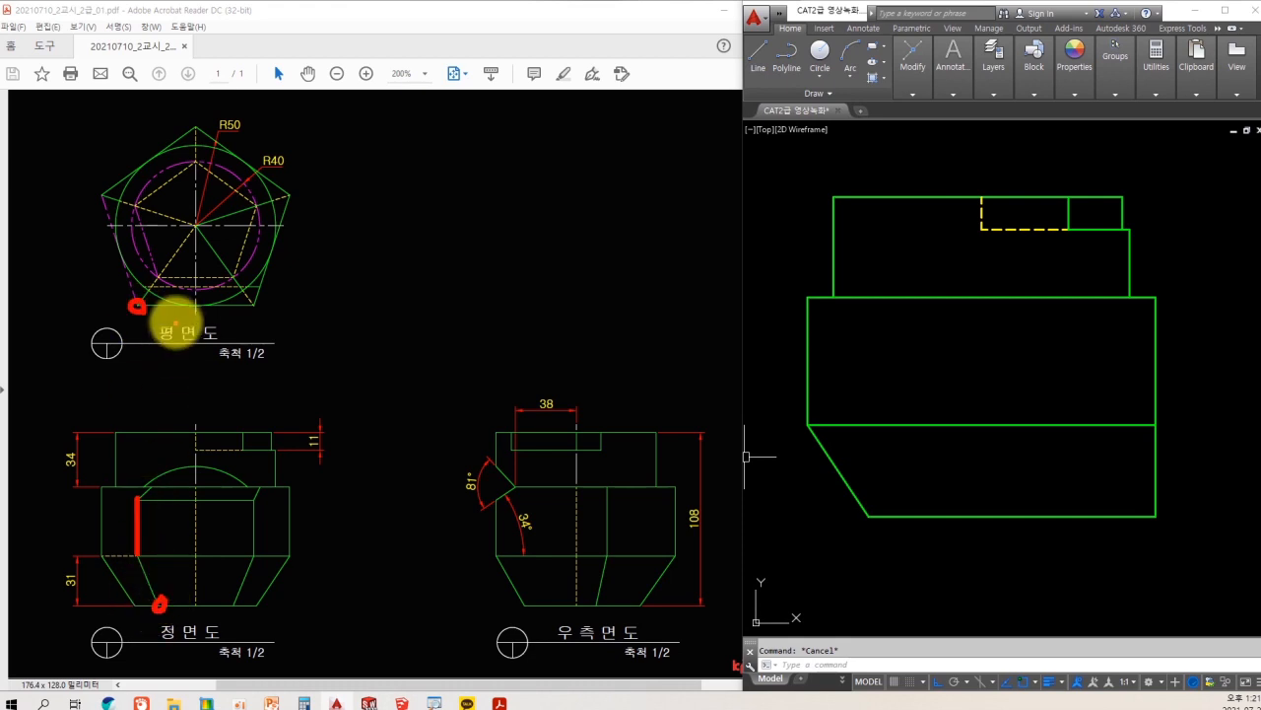
click(160, 278)
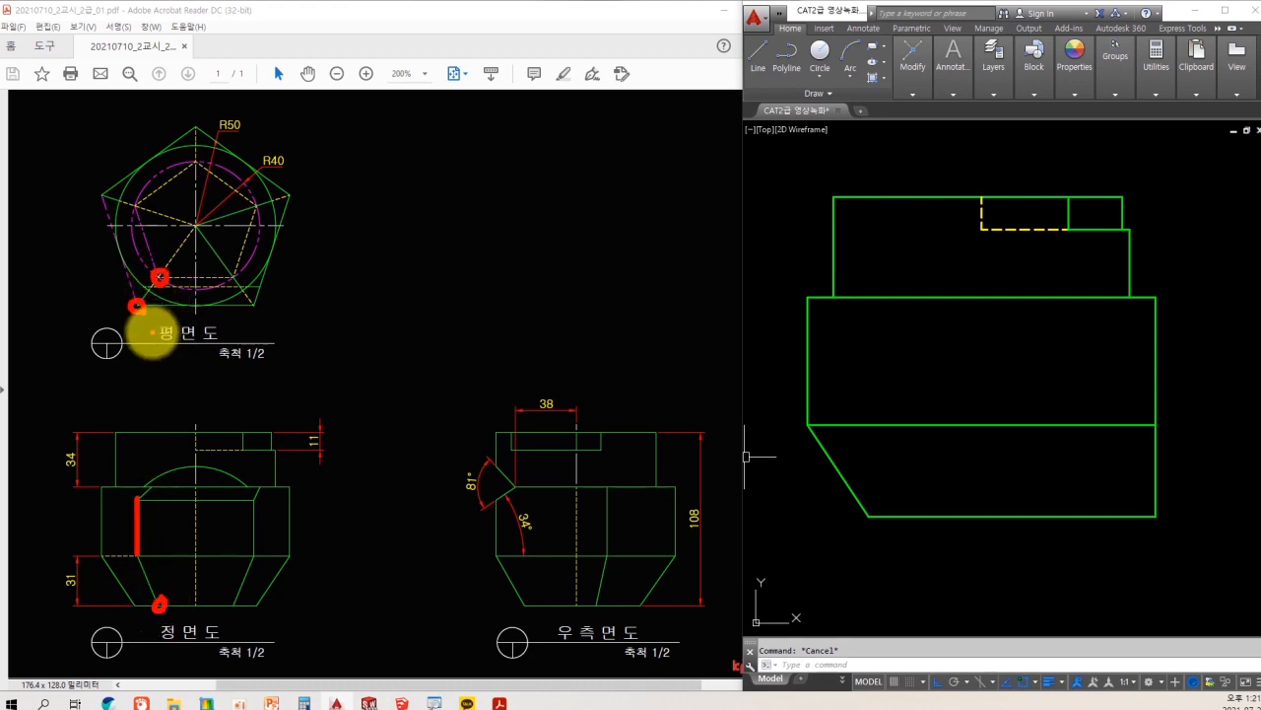
key(e)
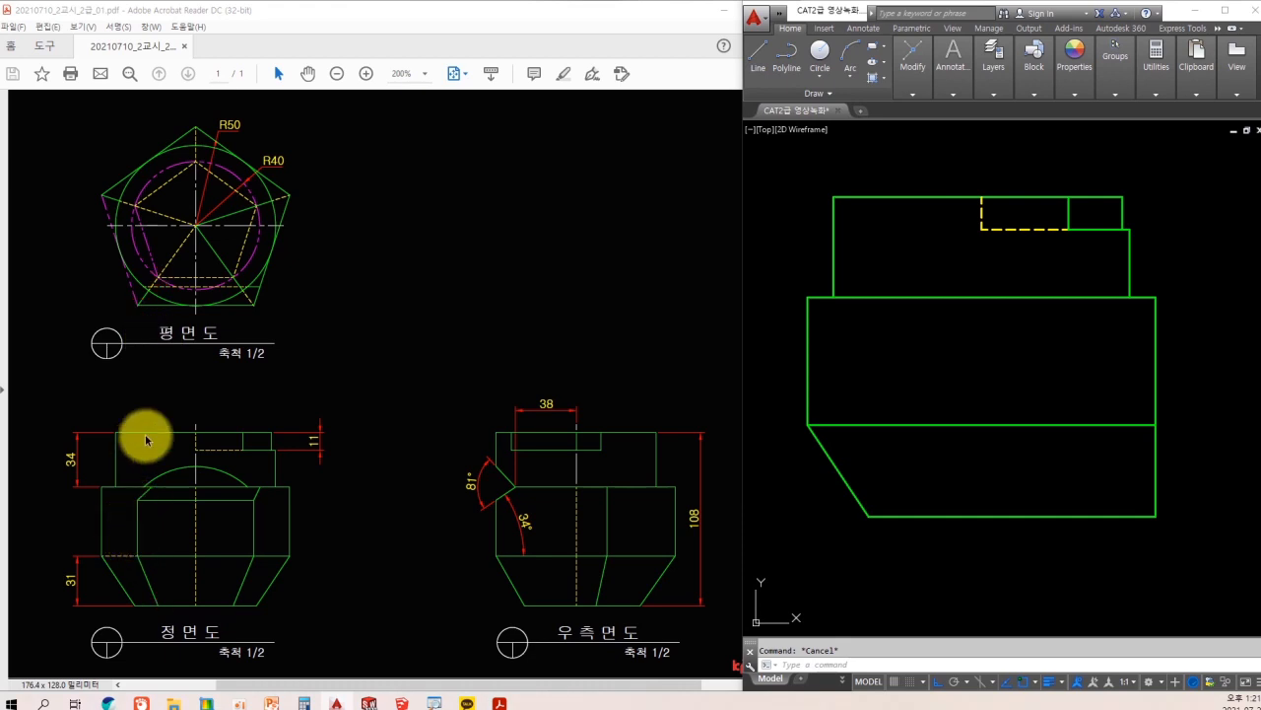
key(g)
mouse_move(135, 306)
mouse_down()
mouse_move(127, 502)
mouse_move(138, 530)
mouse_move(148, 484)
mouse_up()
key(r)
key(b)
ctrl+shift+drag(161, 605, 162, 282)
key(r)
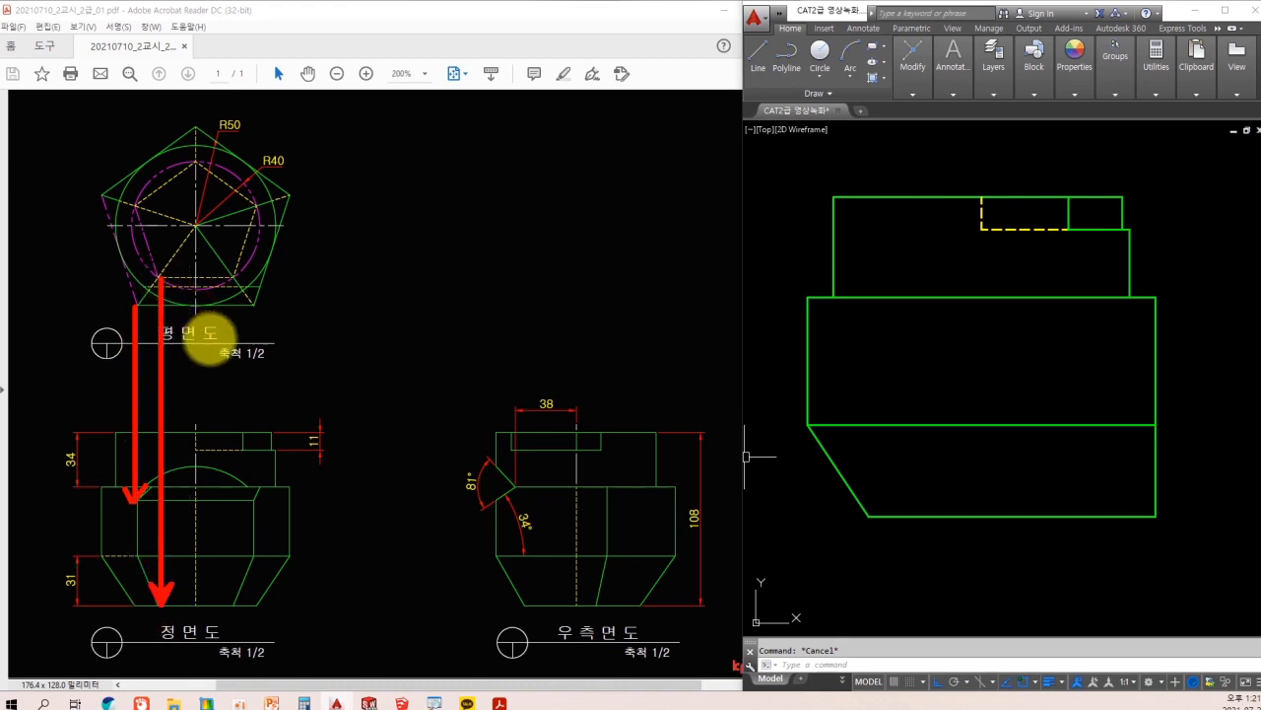
key(Escape)
- Draw vertical projection lines from the lower-left corners of the outer and inner pentagons down into the front view's lower section
mouse_move(872, 295)
middle_down()
mouse_move(843, 381)
mouse_move(892, 488)
mouse_move(933, 379)
middle_up()
scroll(892, 489, down, 2)
key(Escape)
key(space)
click(898, 296)
click(901, 503)
key(Escape)
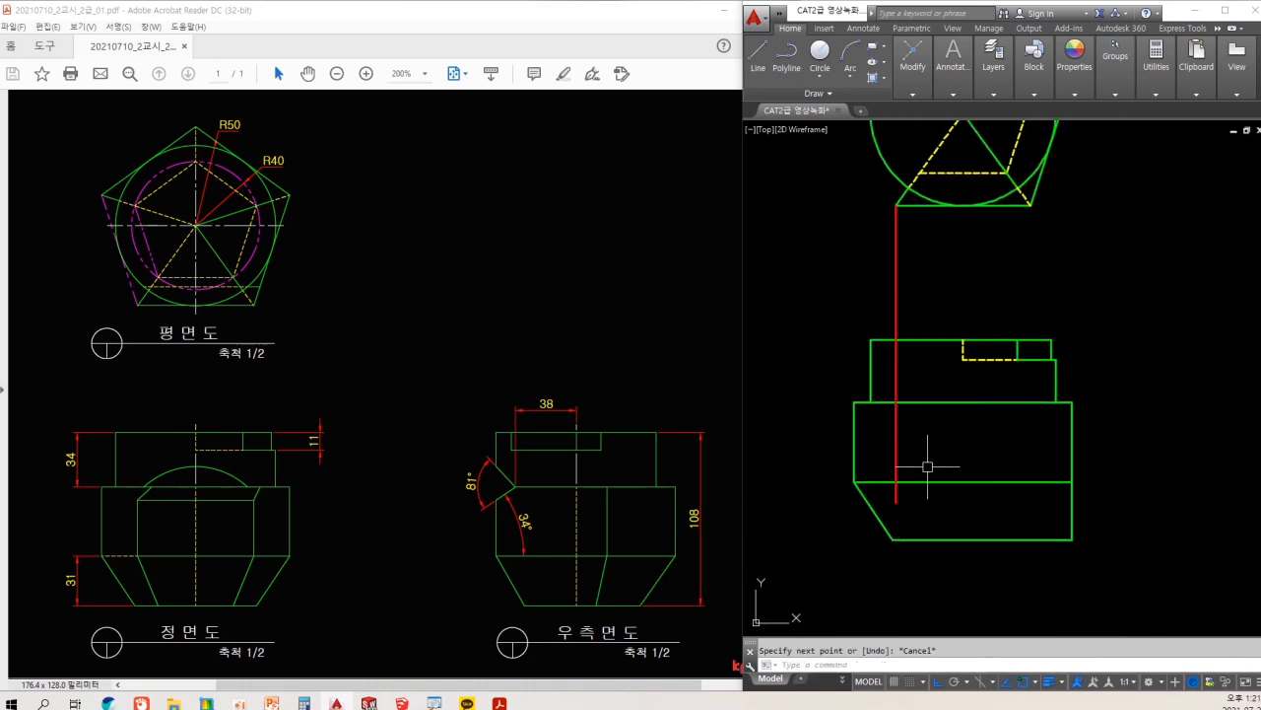
middle_drag(927, 466, 925, 482)
key(space)
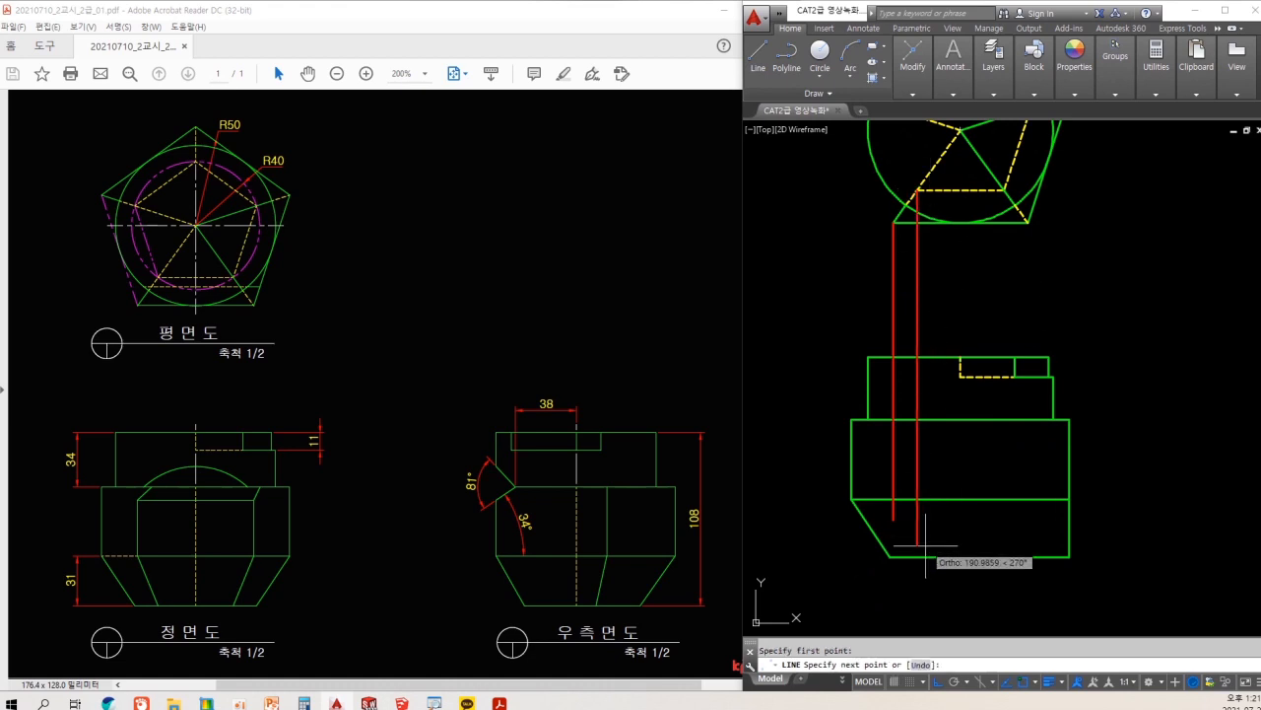
key(Escape)
- Replace the two projection lines with a green inner slanted edge from the 31 offset line to the bottom edge
click(932, 459)
click(864, 470)
text(e)
key(space)
key(space)
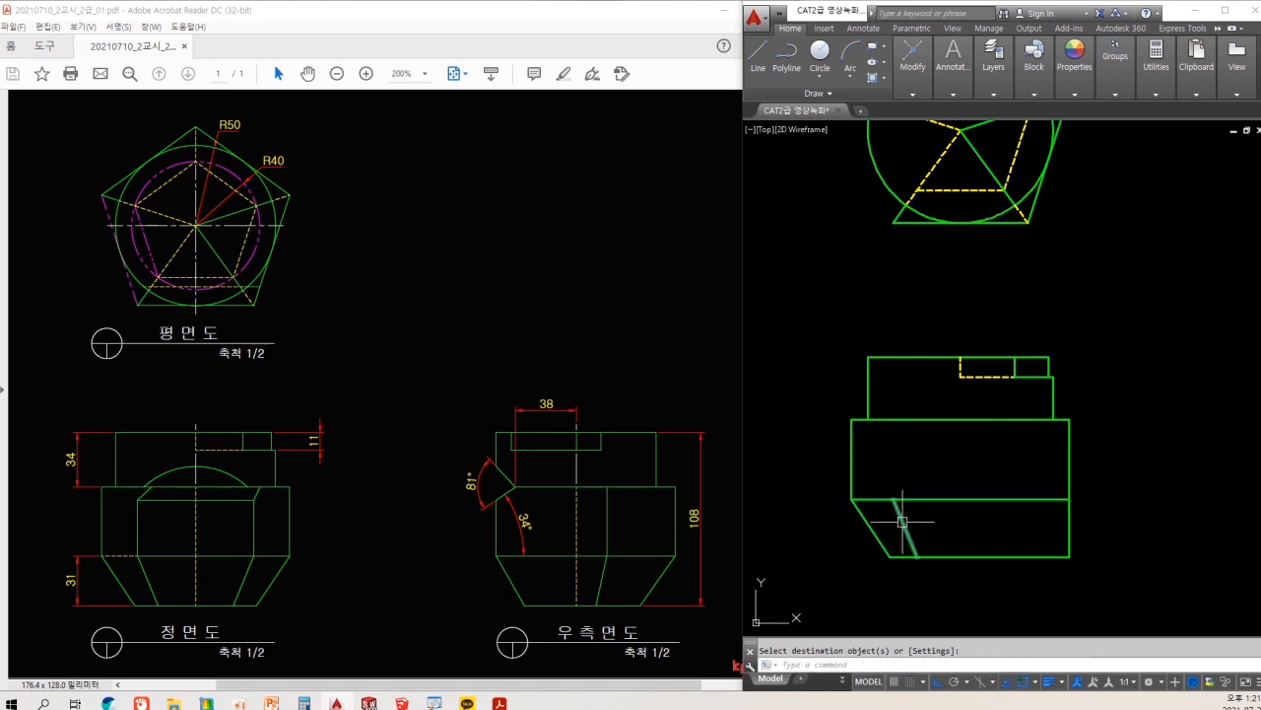
click(897, 517)
key(Escape)
- Break the 31 offset line at the upper end of the inner slanted edge
scroll(874, 473, up, 2)
text(br)
click(872, 437)
click(877, 421)
key(Escape)
- Match the 31 offset line's left segment to the notch's yellow dashed hidden line
text(tr)
click(881, 435)
shift+click(870, 437)
click(1009, 235)
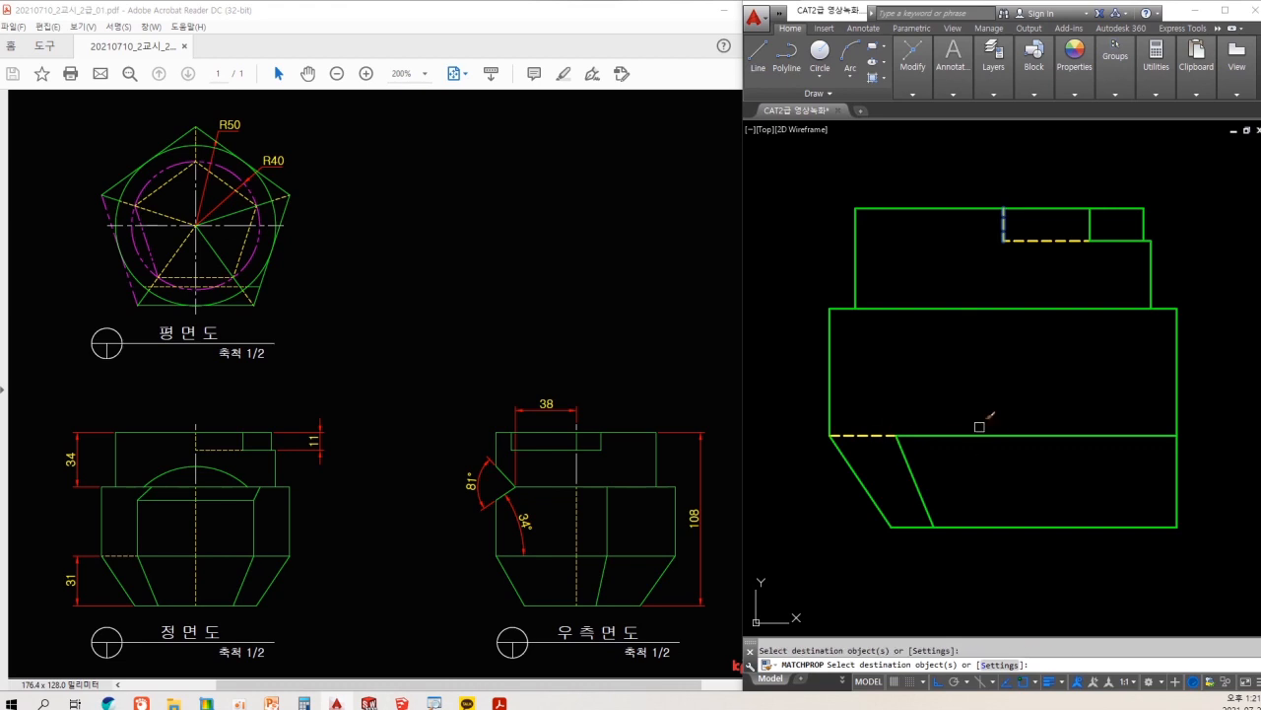
key(Escape)
- Draw the vertical centre line from the lower body's top edge to the bottom edge and match it to the dashed hidden line
mouse_move(1000, 313)
mouse_down()
mouse_move(1001, 529)
mouse_move(1013, 514)
mouse_up()
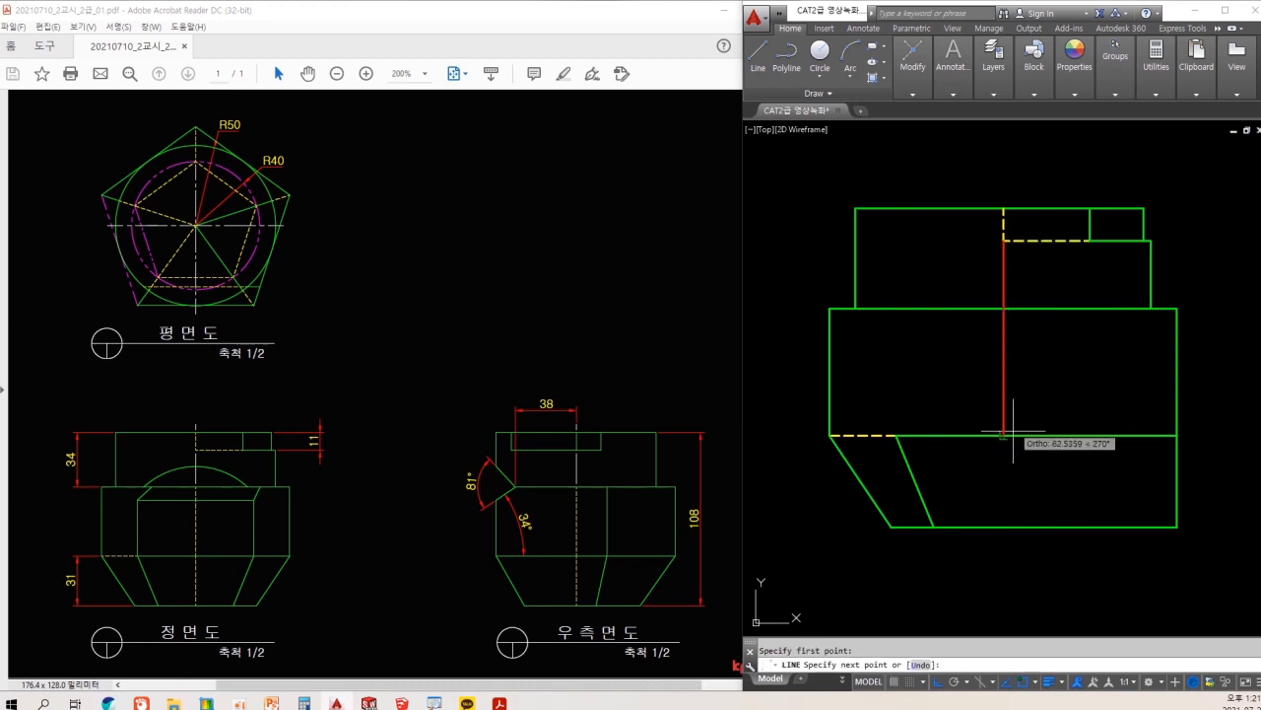
key(Escape)
text(ma)
key(Return)
click(1020, 239)
click(1003, 381)
key(Escape)
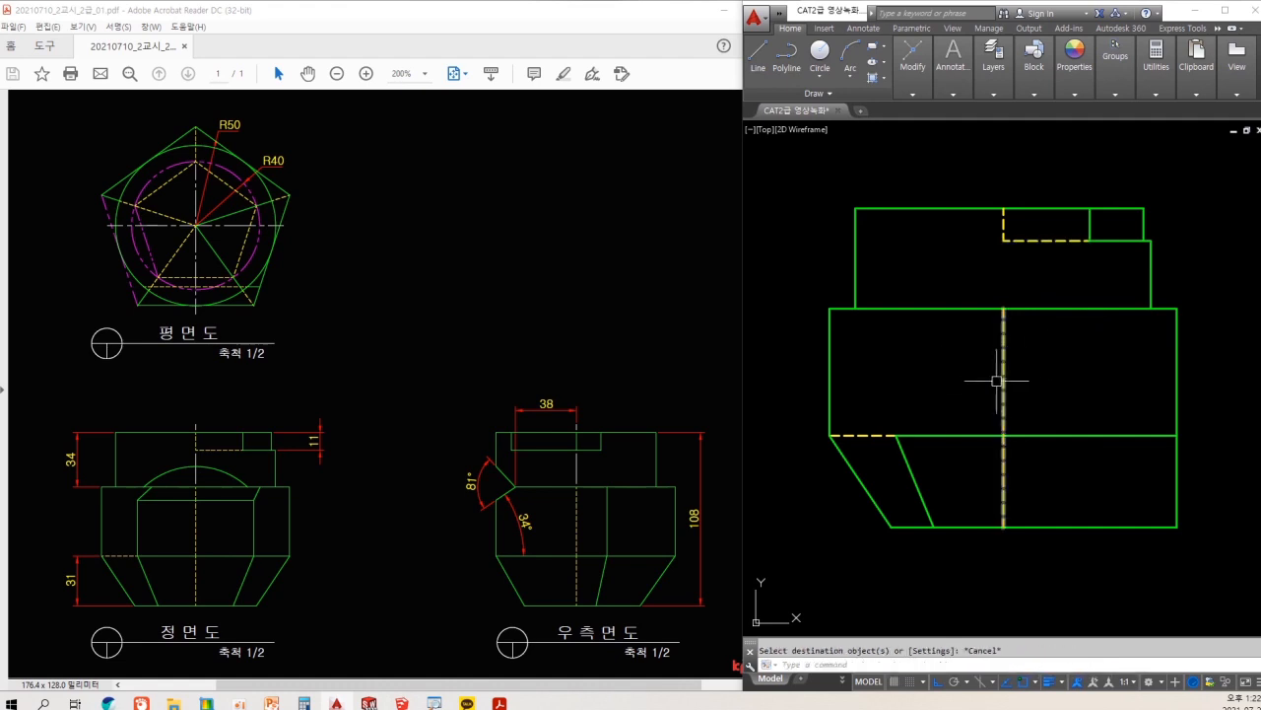
- Examine in the reference which plan view corners the front view's right inner vertical edge and right bottom corner project from
middle_drag(1040, 347, 1014, 392)
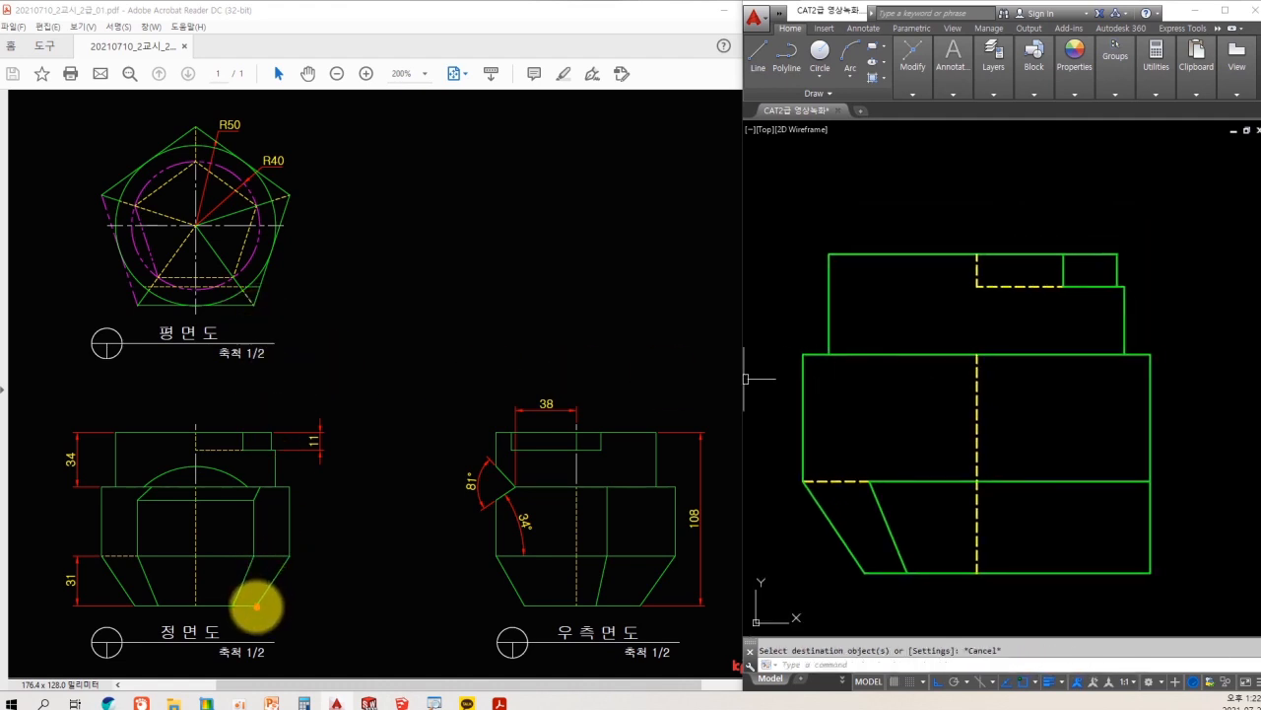
drag(256, 599, 257, 300)
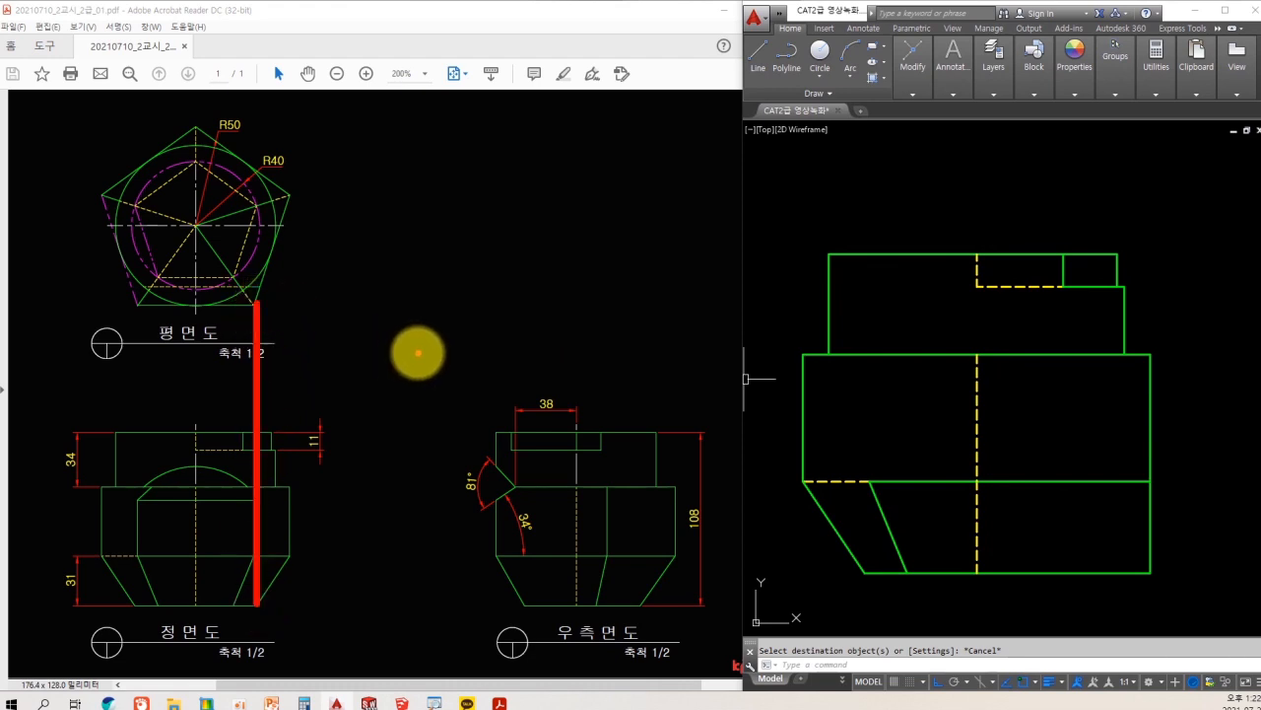
key(Escape)
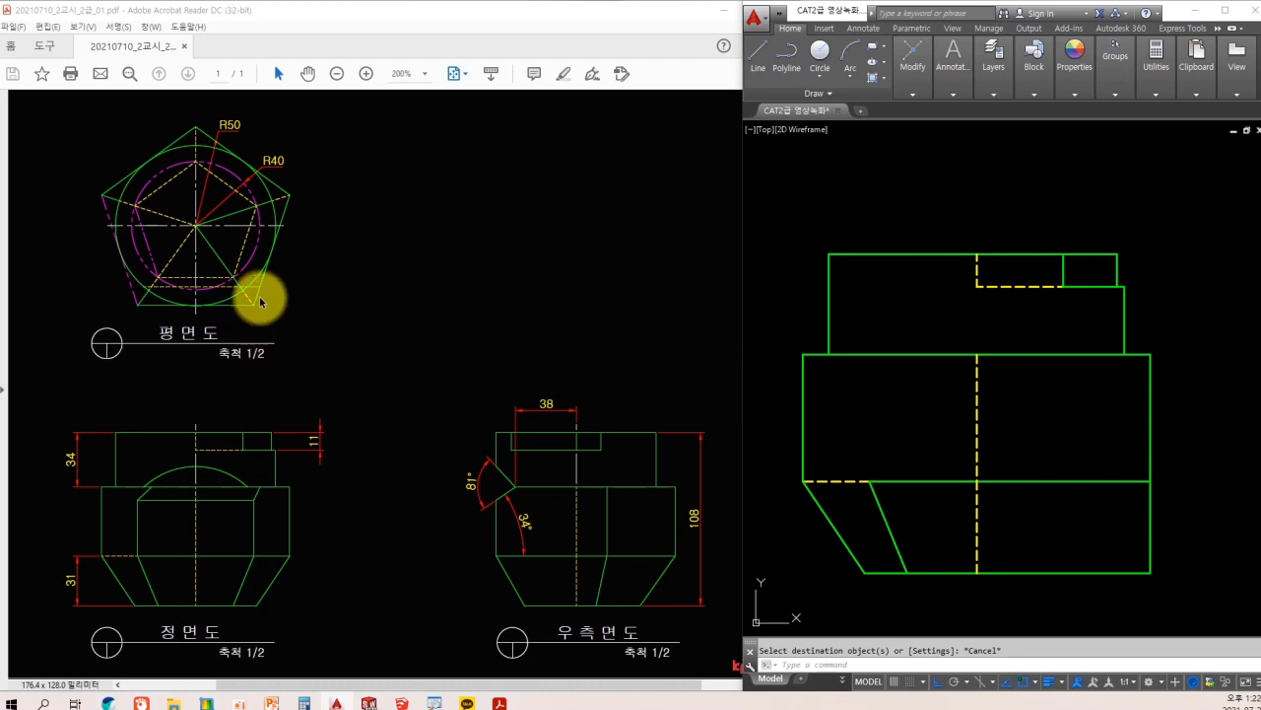
key(ctrl+2)
drag(255, 602, 261, 210)
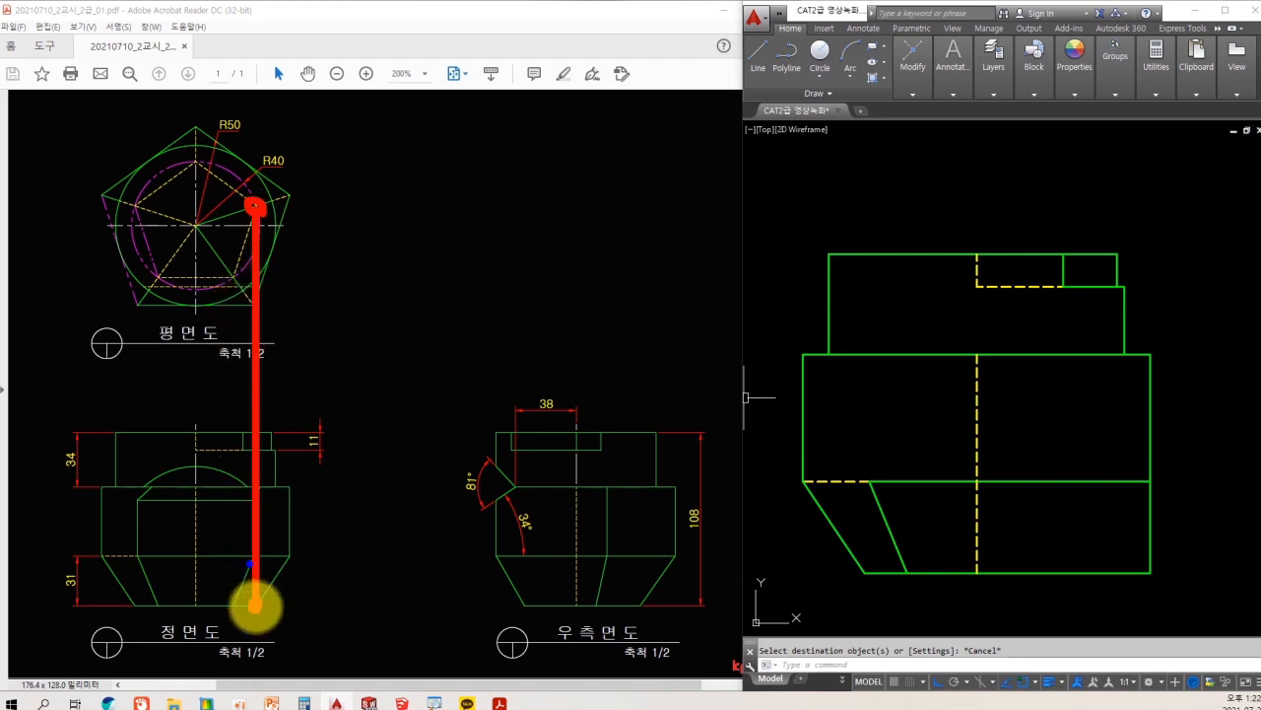
key(Escape)
text(b)
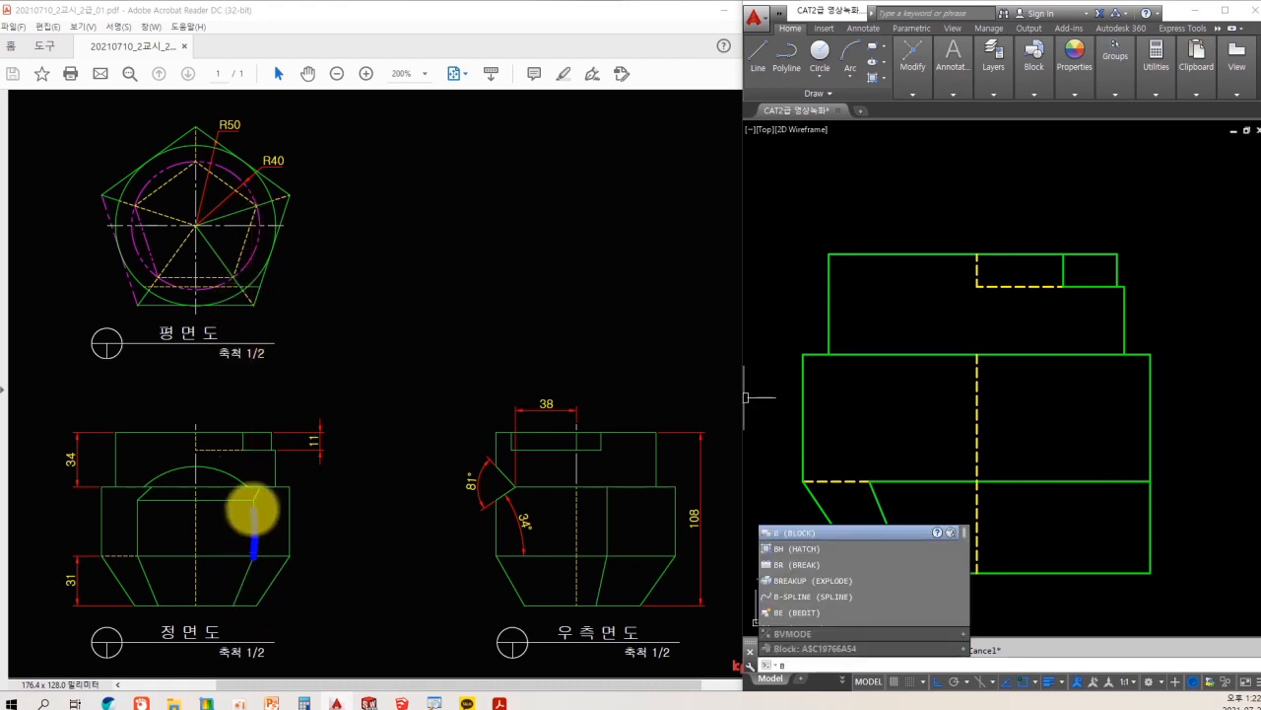
drag(254, 509, 251, 499)
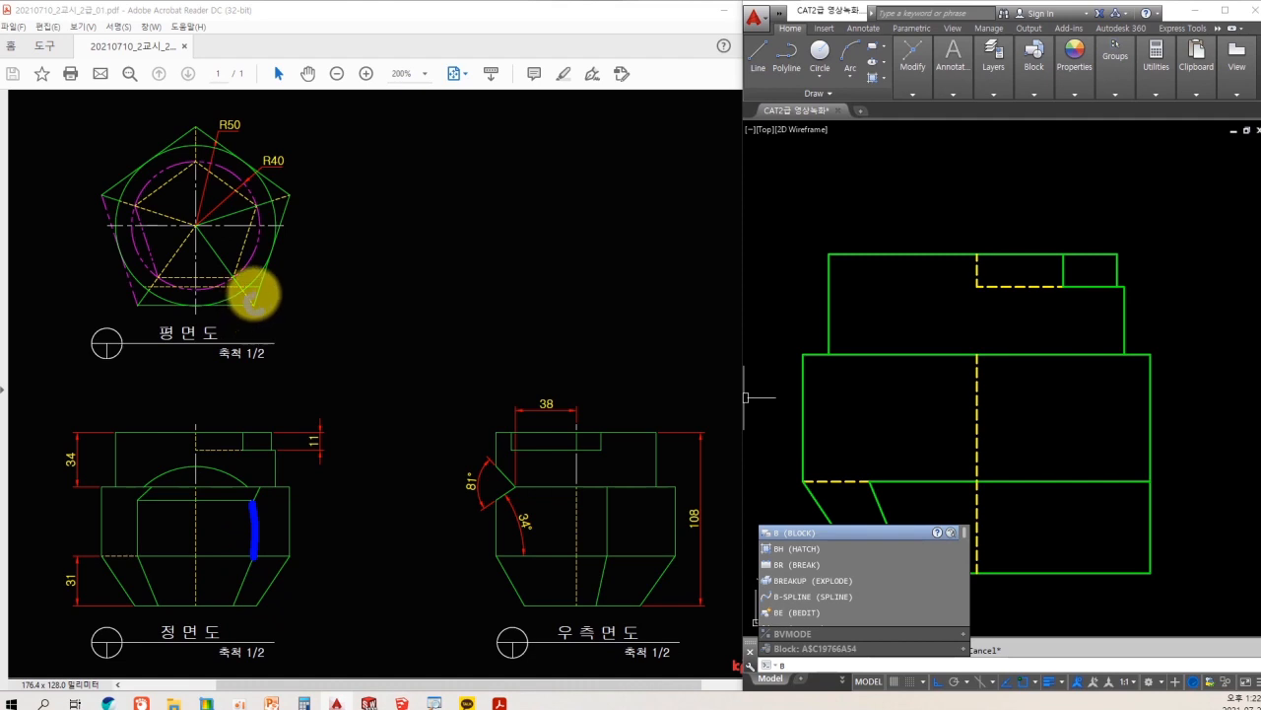
drag(255, 297, 252, 295)
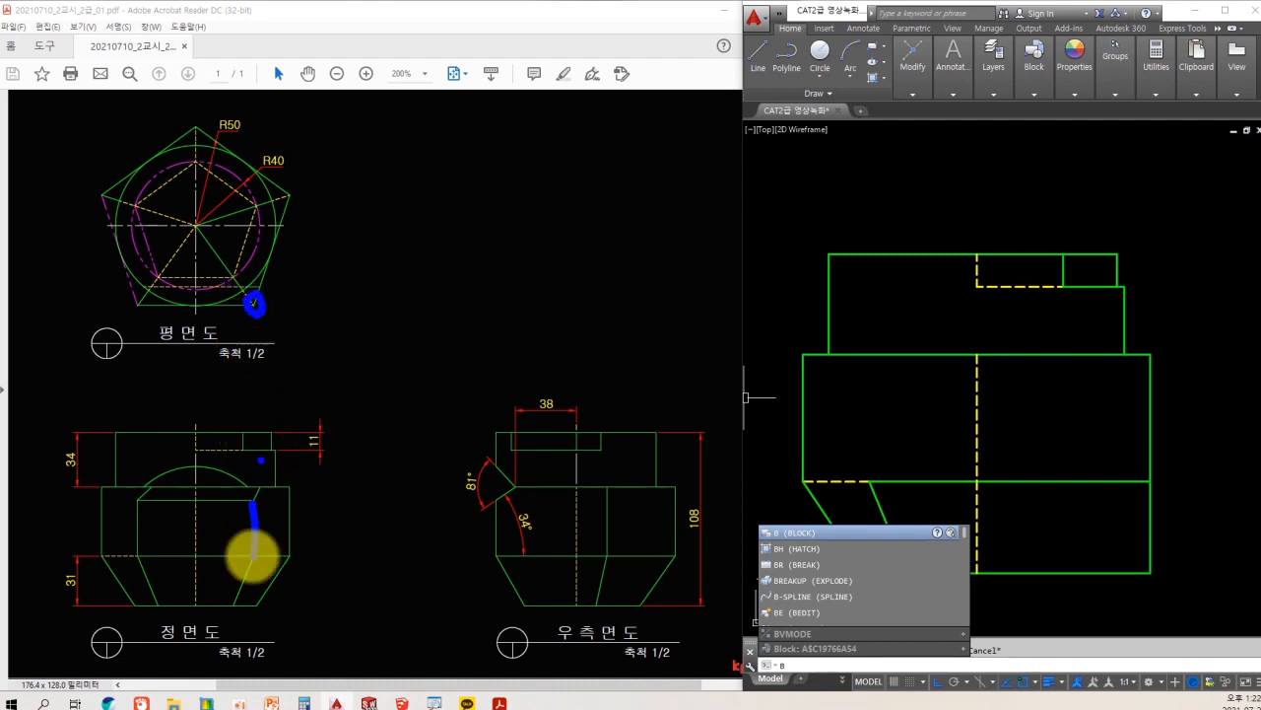
key(Escape)
- Draw vertical projection lines from the plan view's lower right outer corner and right inner pentagon corner down past the front view's bottom edge
middle_drag(995, 372, 940, 419)
scroll(907, 471, down, 2)
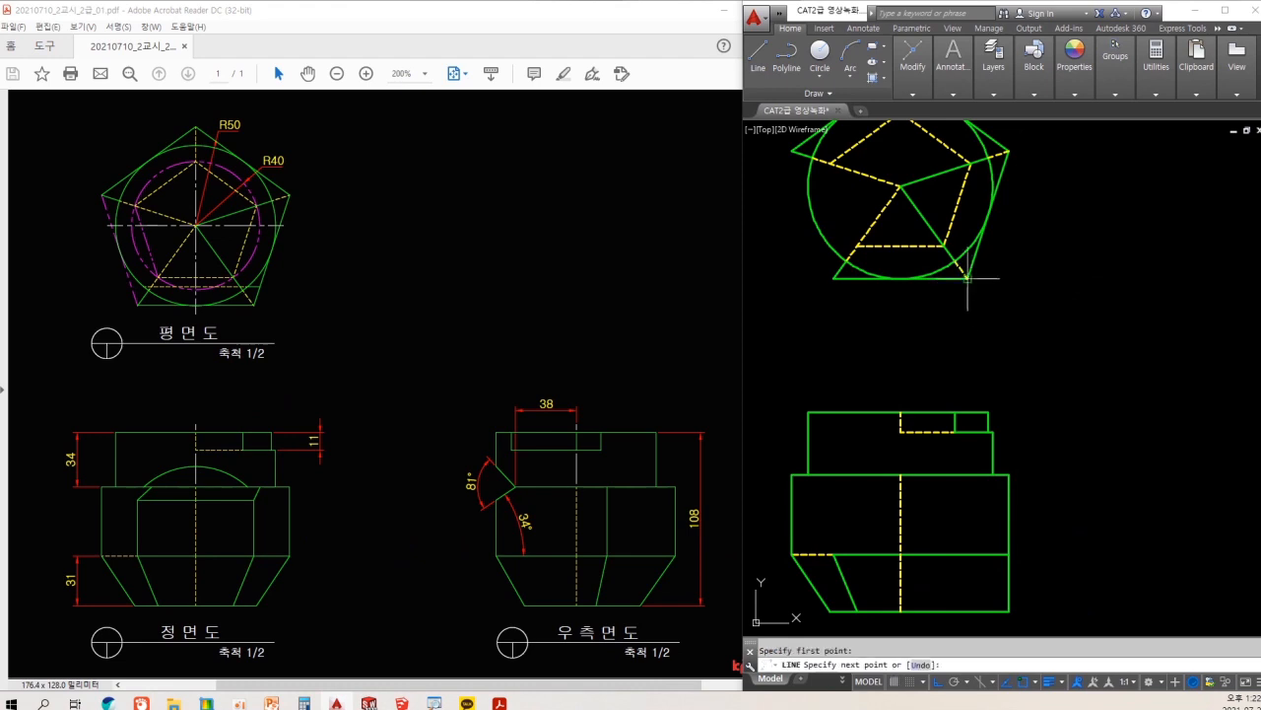
key(space)
key(space)
click(968, 171)
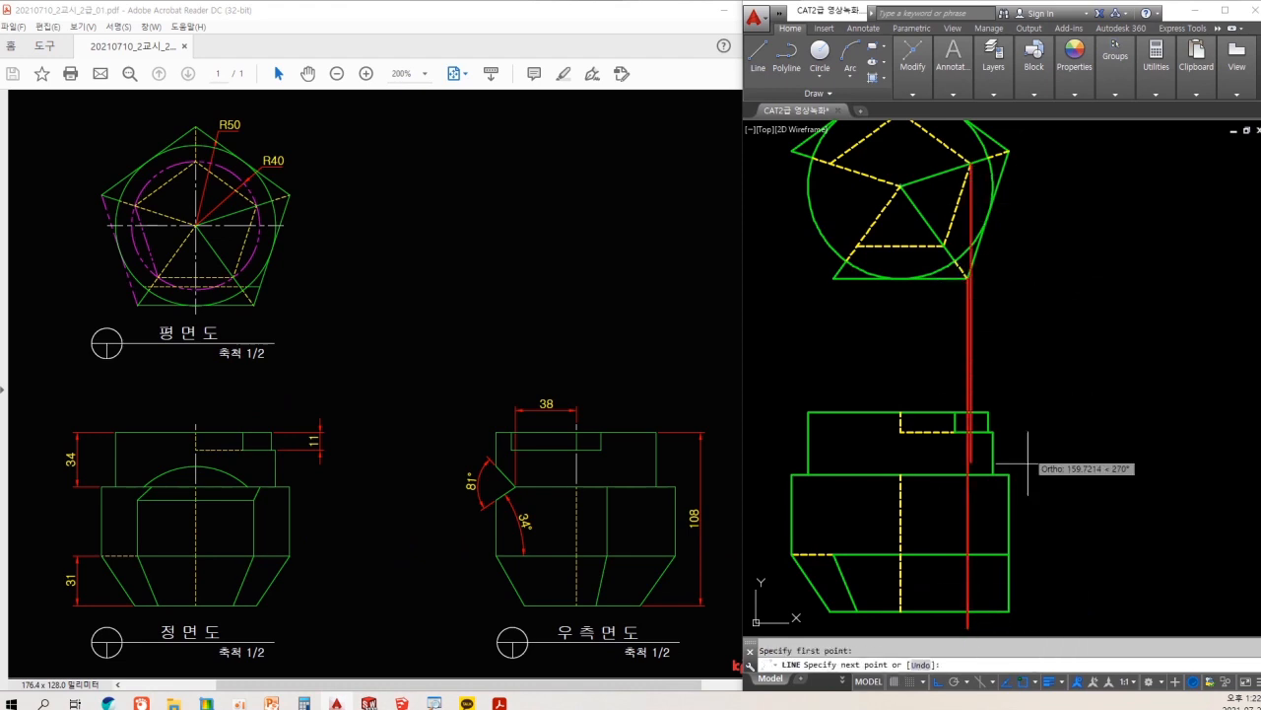
middle_drag(1025, 599, 1021, 521)
click(1017, 579)
key(Escape)
- Draw the front view's right slanted edge from the 31 offset line's right end to the inner pentagon projection on the bottom edge
mouse_move(941, 542)
middle_down()
mouse_move(942, 612)
mouse_move(945, 530)
middle_up()
scroll(989, 519, up, 4)
middle_drag(871, 545, 861, 555)
text(l)
key(space)
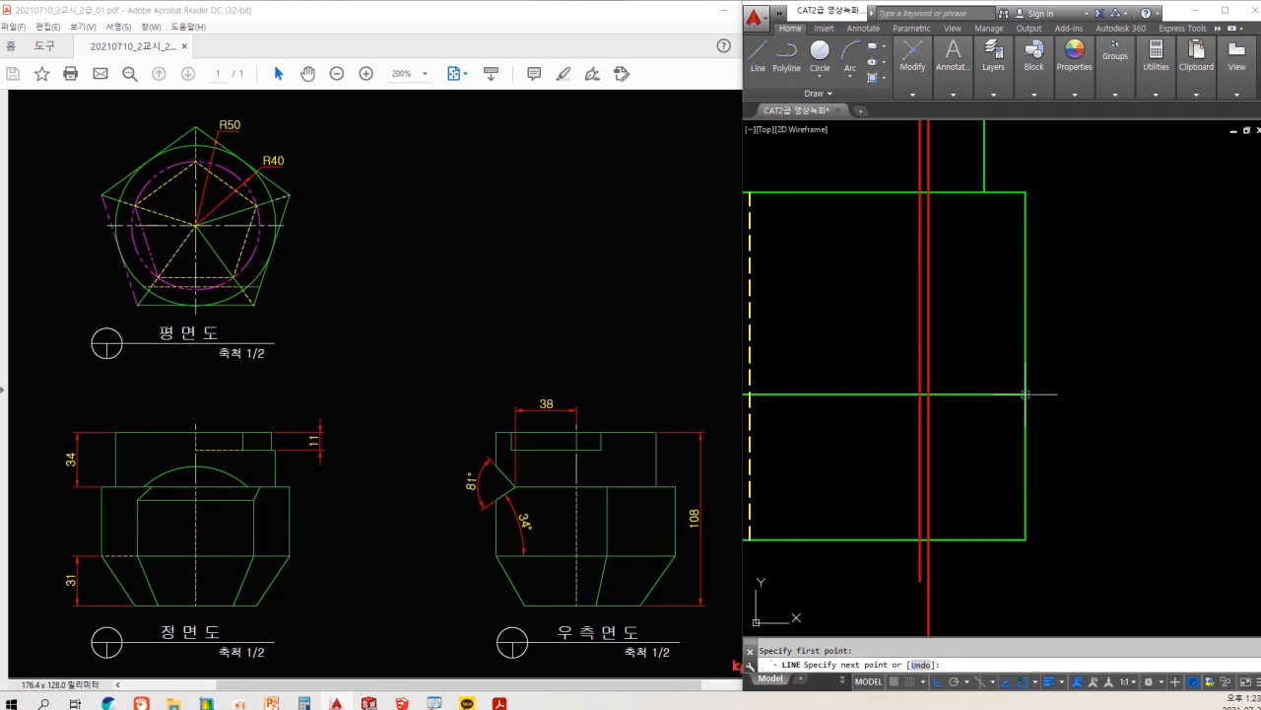
key(Escape)
- Trim the bottom right corner outside the slanted edge and erase the right inner pentagon projection line
text(tr)
click(1076, 549)
click(986, 513)
key(Escape)
text(e)
click(930, 496)
key(space)
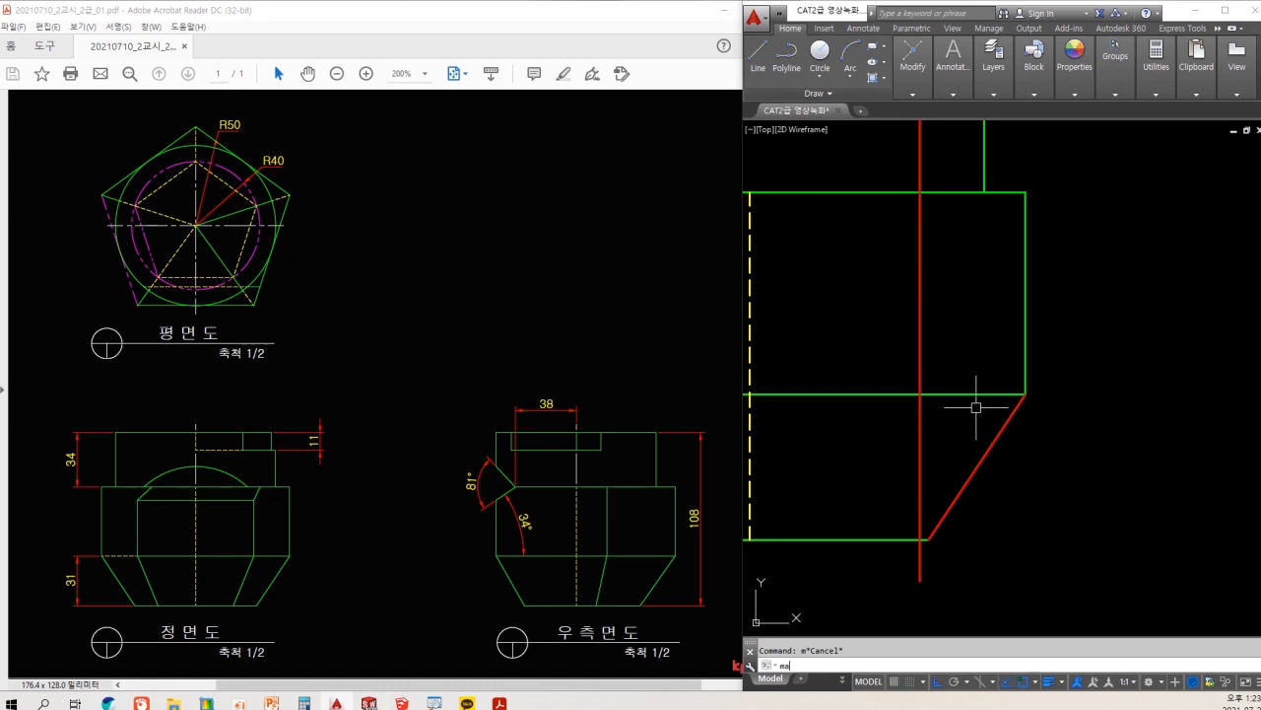
- Match the right slanted edge to the front view's green outline
click(968, 396)
scroll(986, 414, down, 3)
scroll(1035, 429, up, 2)
key(Escape)
text(tr)
key(Escape)
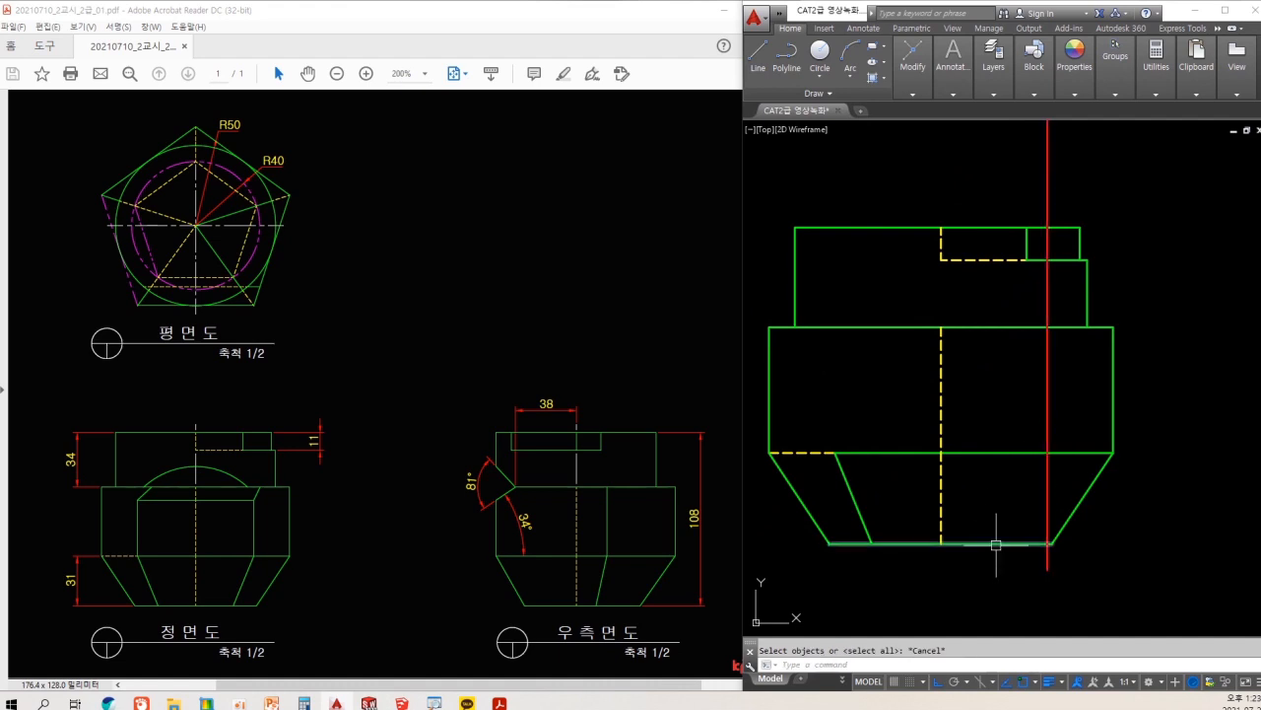
- Draw a vertical projection line from the plan view's lower right inner pentagon corner down past the front view's bottom edge
ctrl+shift+drag(232, 604, 231, 278)
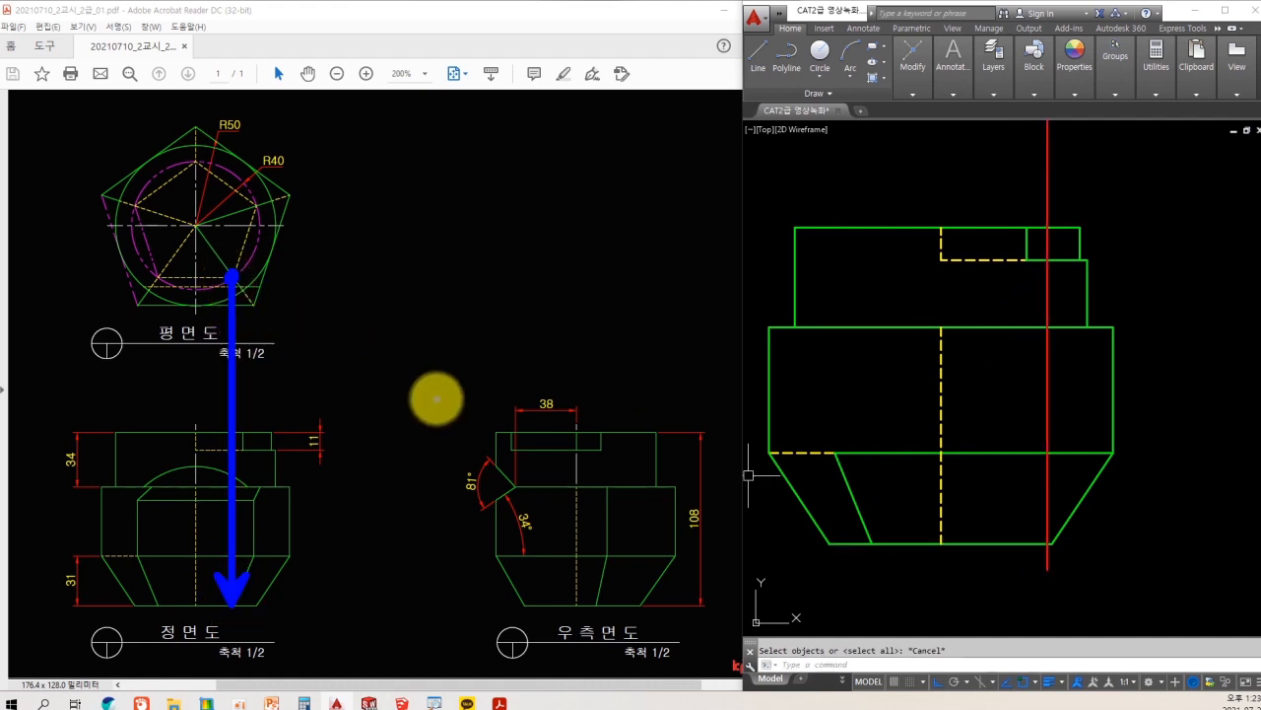
key(Escape)
scroll(1003, 261, down, 3)
middle_drag(1002, 261, 990, 350)
text(l)
key(space)
click(993, 233)
click(994, 534)
key(space)
- Draw the right inner slanted edge between the two projections on the bottom edge and the 31 offset line, and delete both projection lines
scroll(990, 460, up, 3)
key(space)
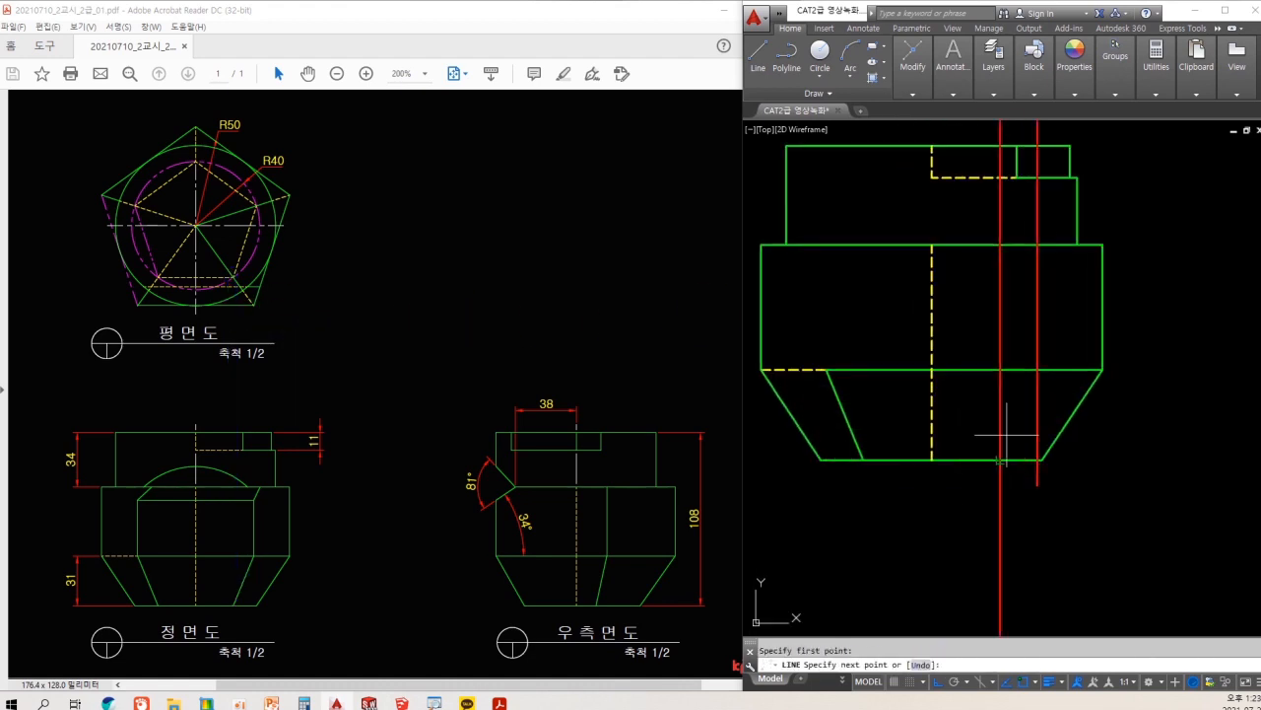
click(1043, 314)
click(966, 332)
key(Delete)
- Match the right inner slanted edge to the green outline
text(ma)
key(space)
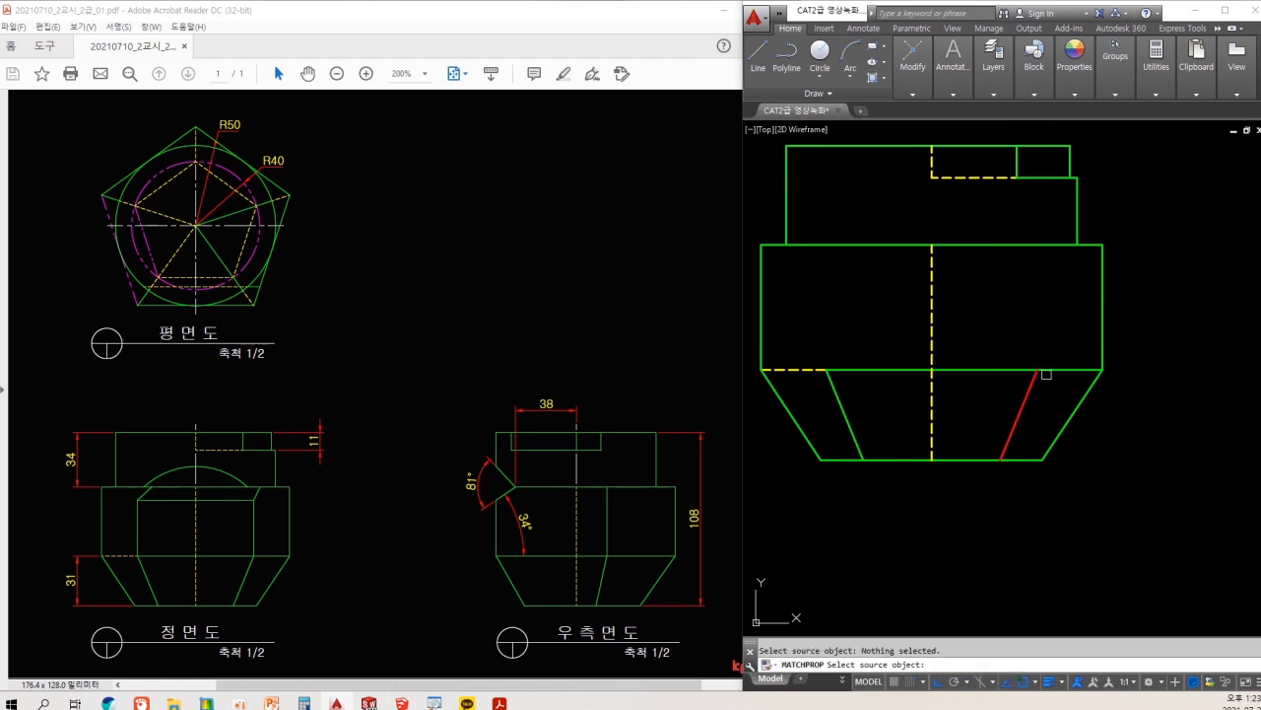
click(1046, 373)
click(1025, 394)
key(Escape)
- Draw two vertical lines from the upper ends of the inner slanted edges to the lower body's top edge
middle_drag(928, 382, 903, 427)
text(l)
key(space)
click(804, 415)
click(803, 291)
key(space)
key(space)
click(1013, 415)
click(1013, 291)
key(Escape)
- Match both inner vertical edges to the lower body's green top edge
text(m)
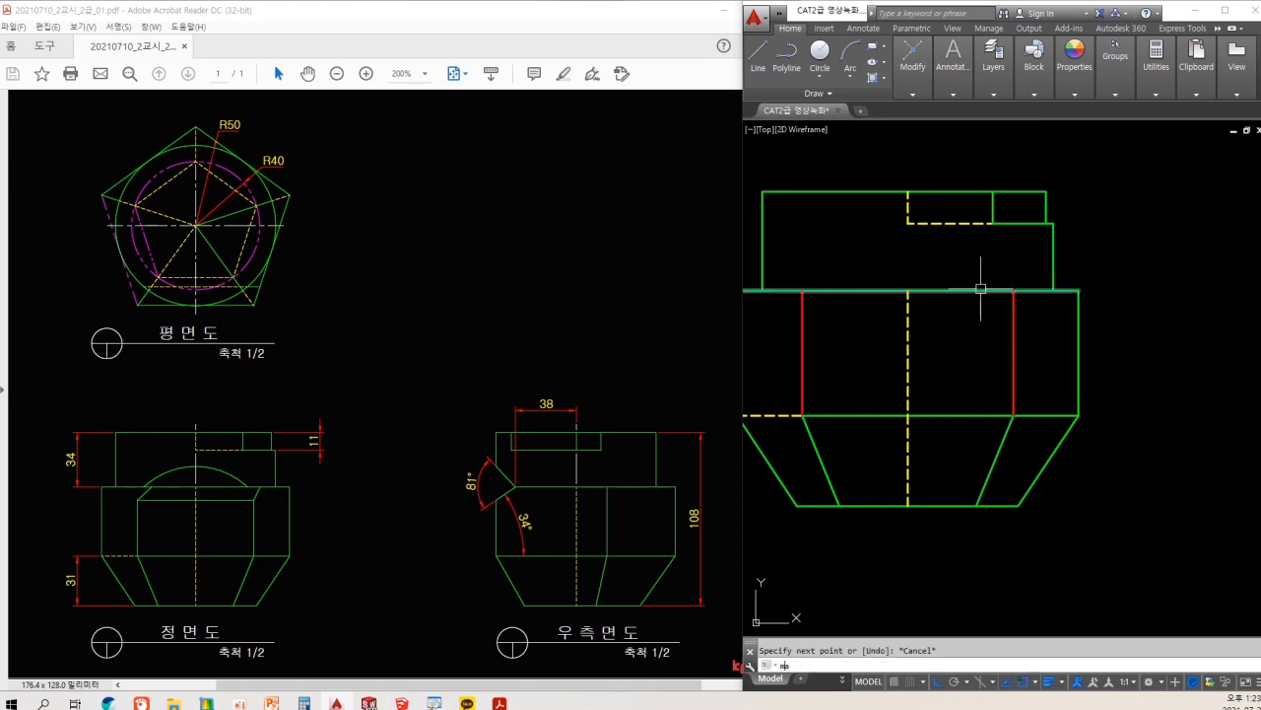
text(a)
key(space)
click(980, 289)
click(1031, 317)
click(972, 331)
key(Escape)
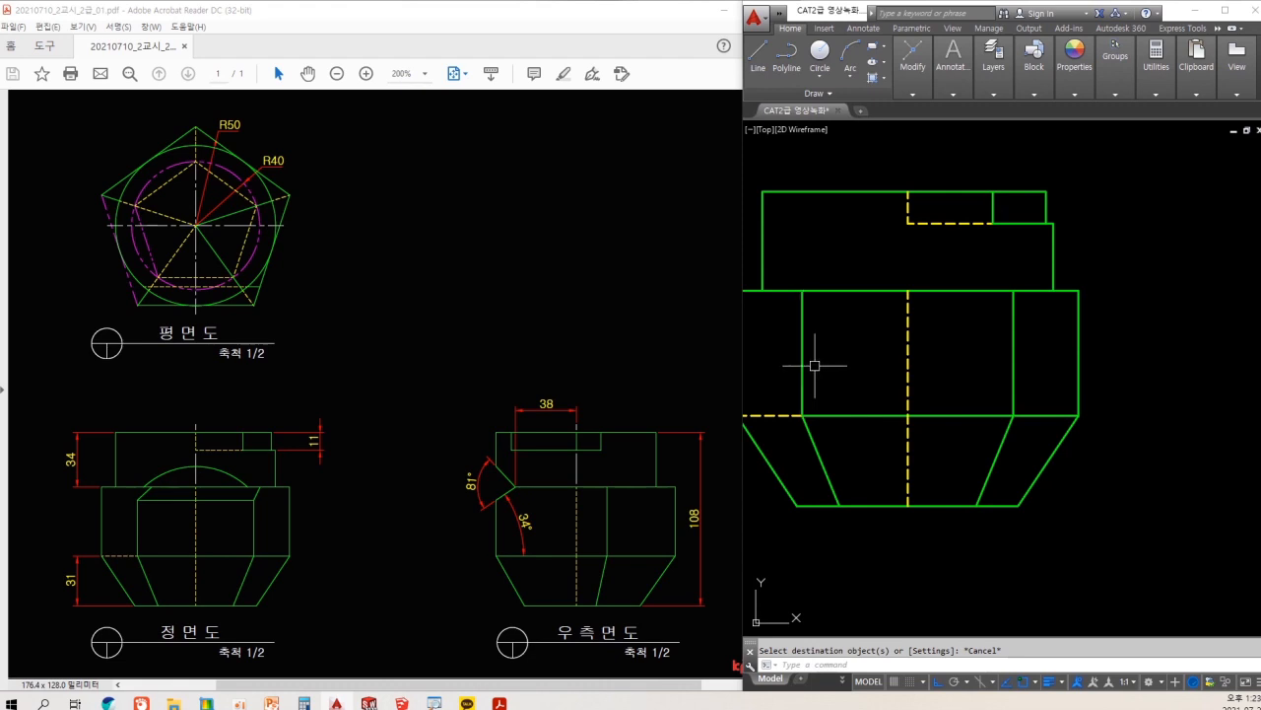
- Draw a construction line from the plan view's lower right corner horizontally outward, turning vertically down past the front view's level
mouse_move(152, 499)
mouse_down()
mouse_move(259, 484)
mouse_move(158, 480)
mouse_move(177, 462)
mouse_move(233, 479)
mouse_up()
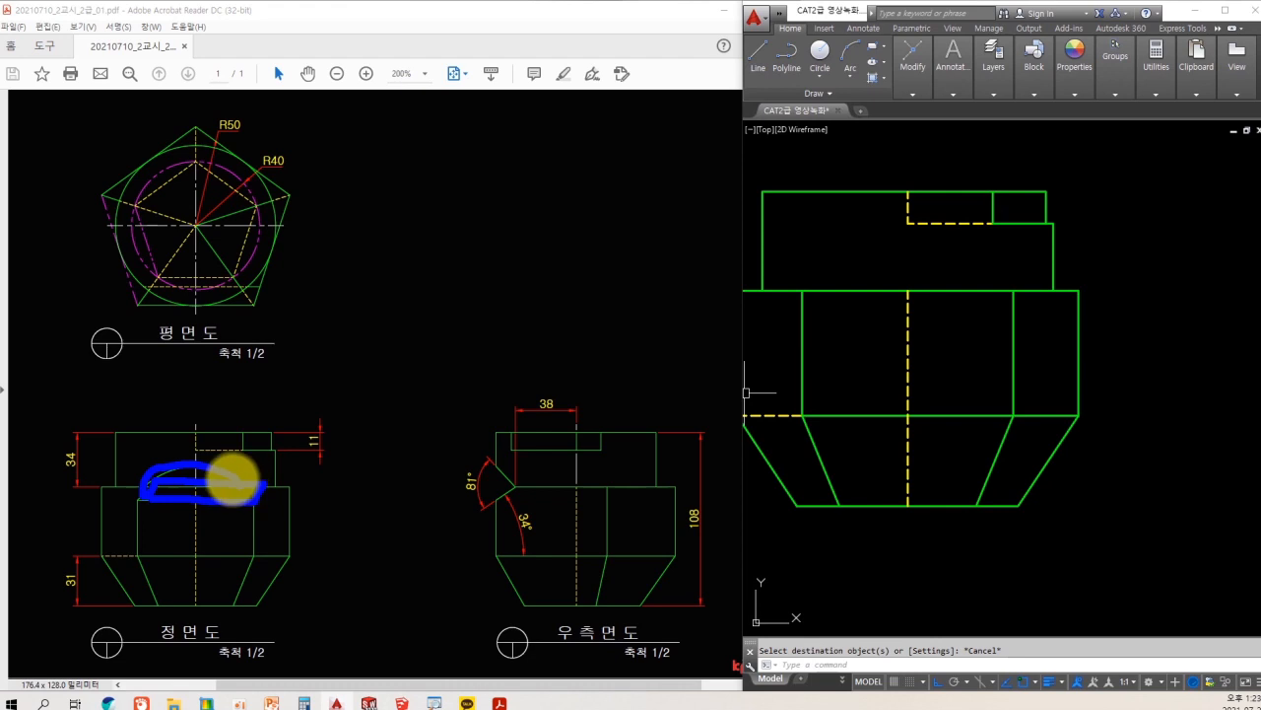
scroll(1047, 429, down, 4)
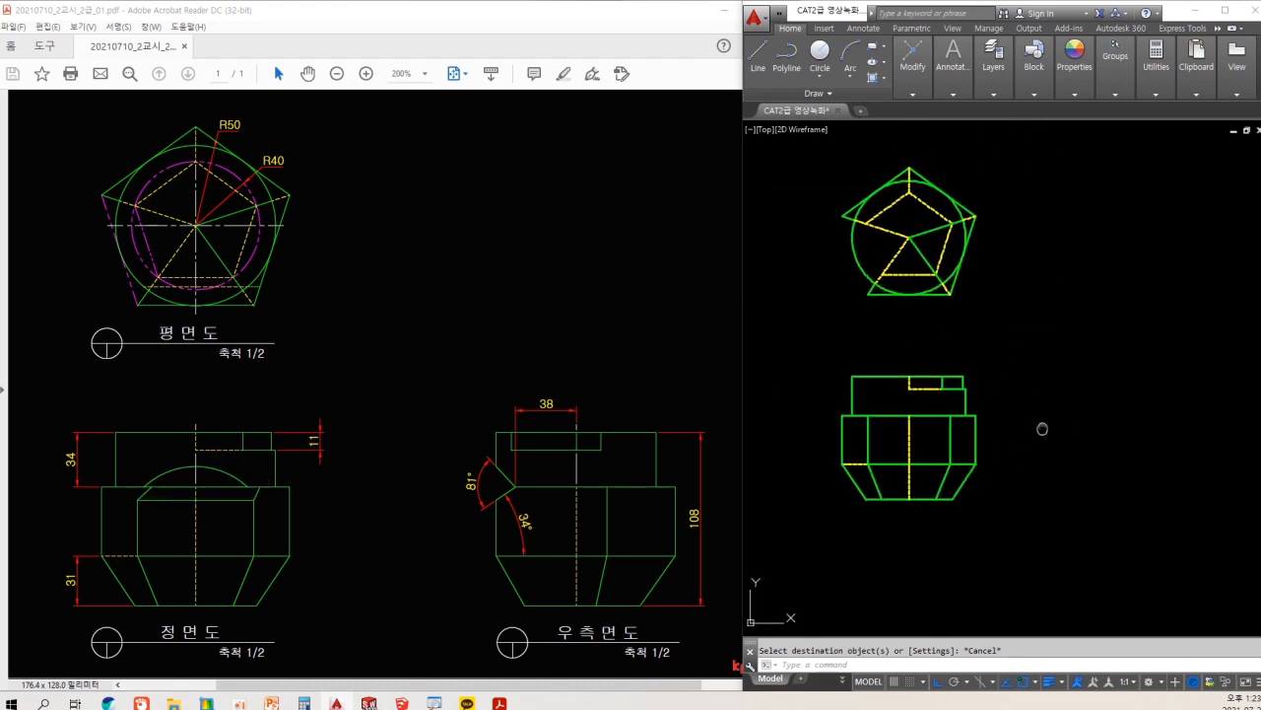
middle_drag(1047, 429, 1018, 436)
text(l)
key(Return)
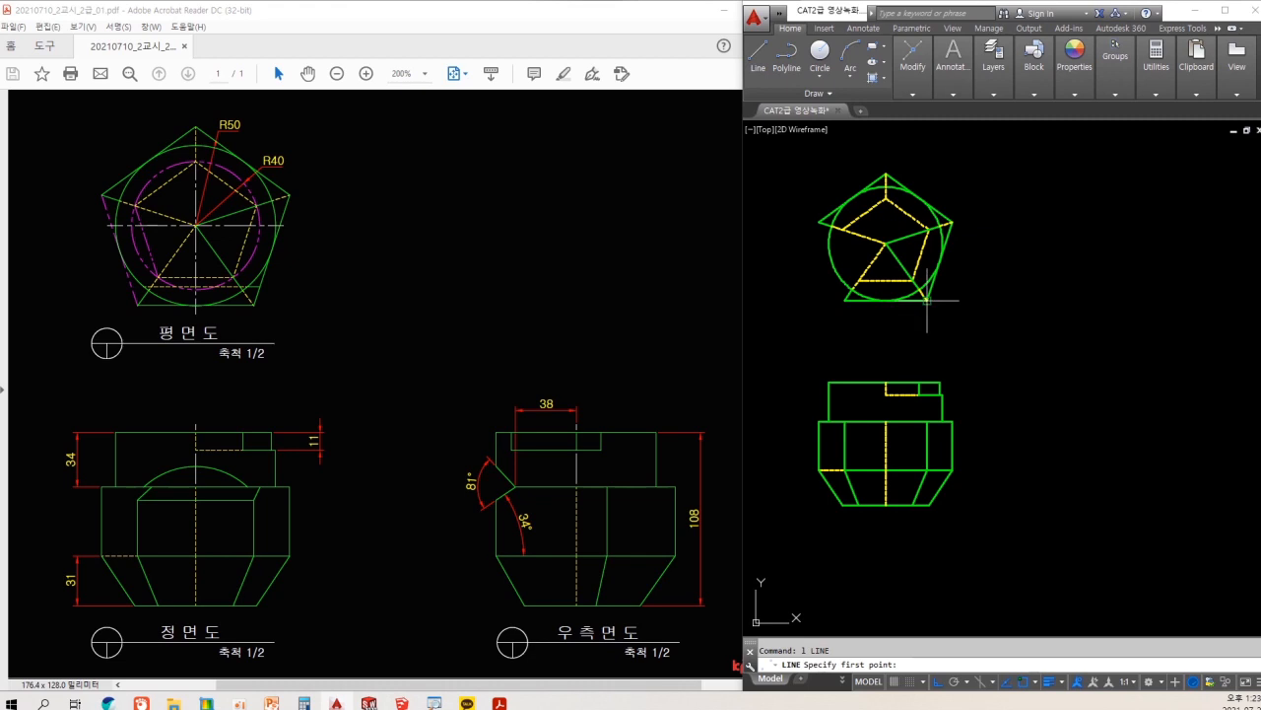
click(1079, 340)
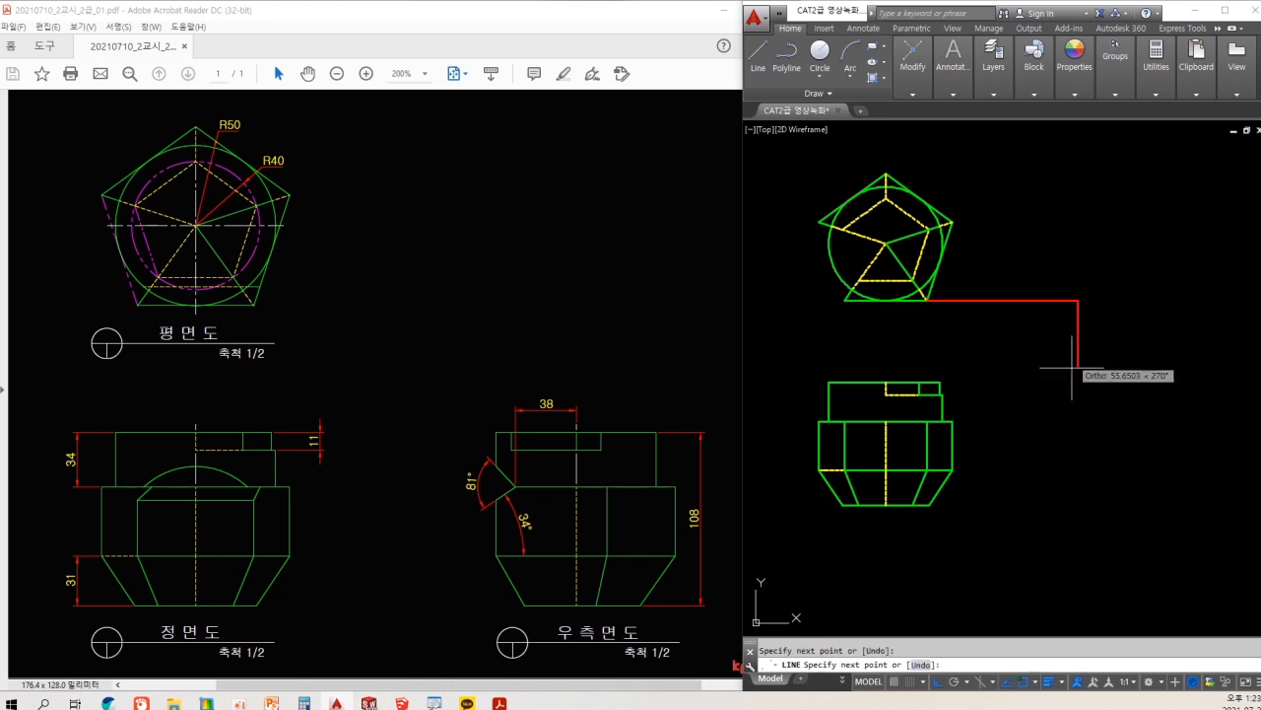
click(1078, 549)
middle_drag(1114, 460, 1085, 501)
key(Return)
- Draw a 45° mitre line upward from the corner of the horizontal and vertical construction lines
key(Return)
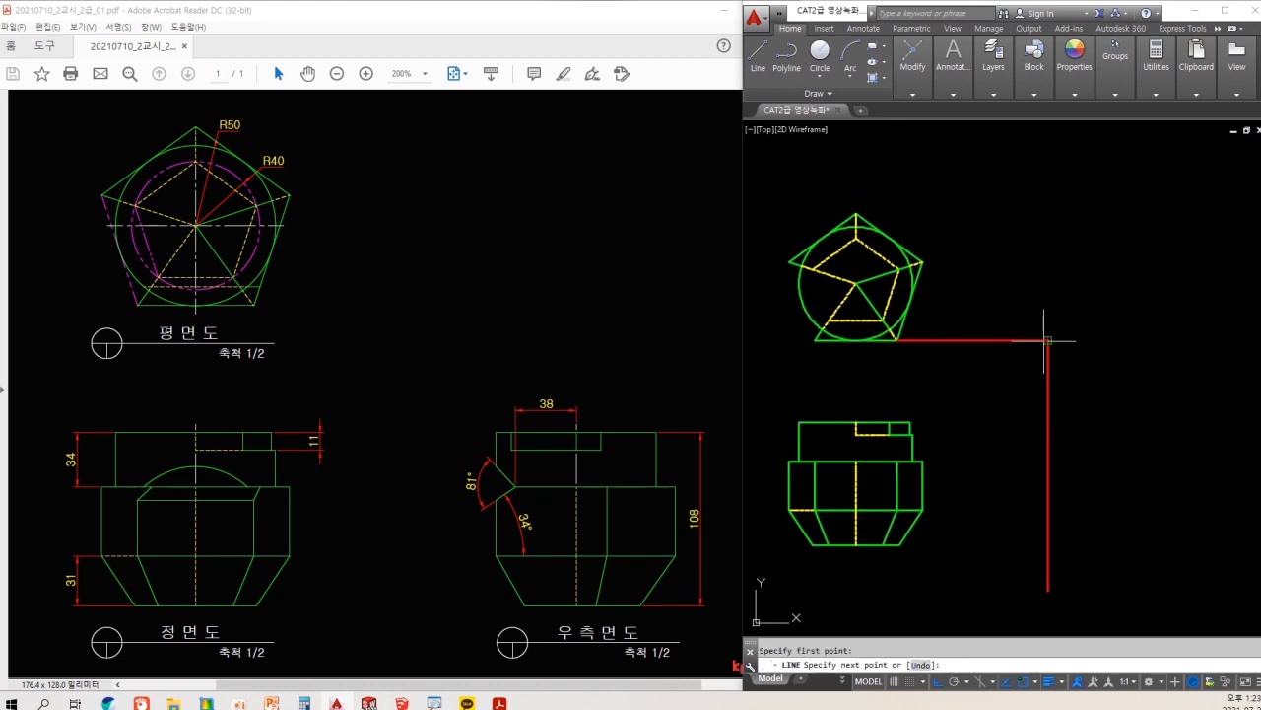
text(<45)
key(Return)
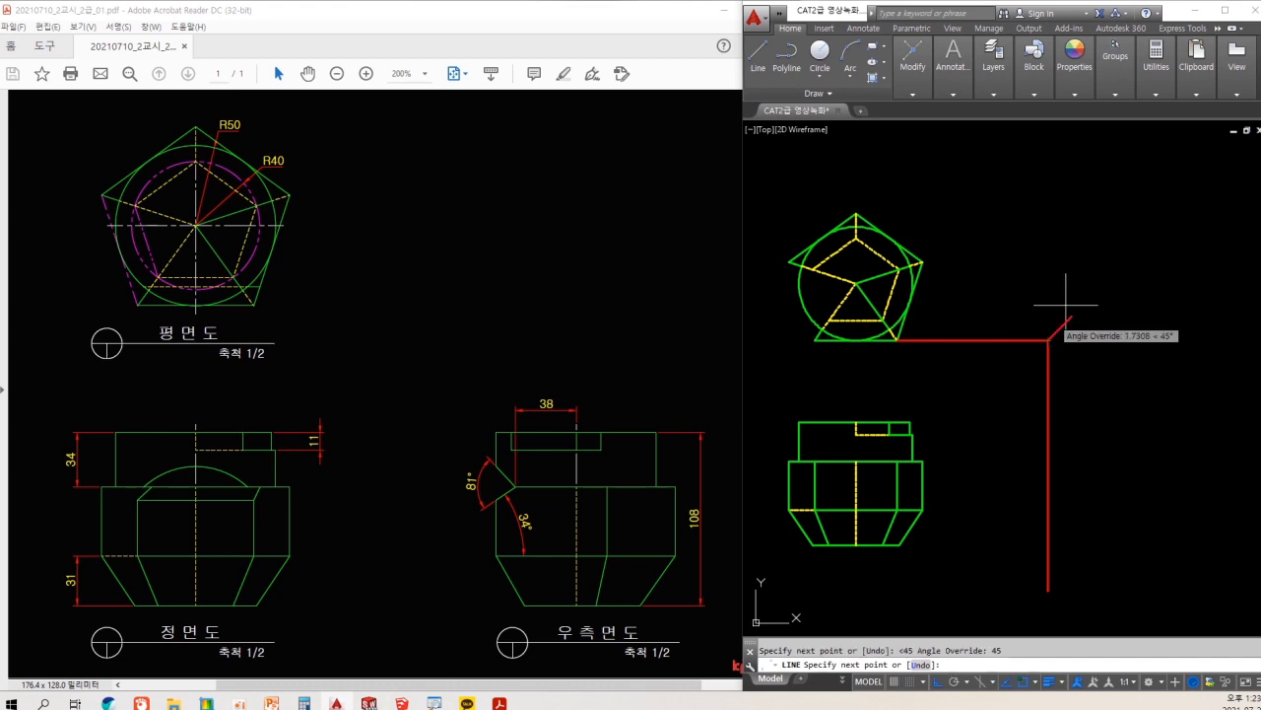
click(1200, 149)
key(Escape)
- Draw a horizontal line from the plan view's top vertex past the 45° line, and a vertical line down from their intersection
key(Return)
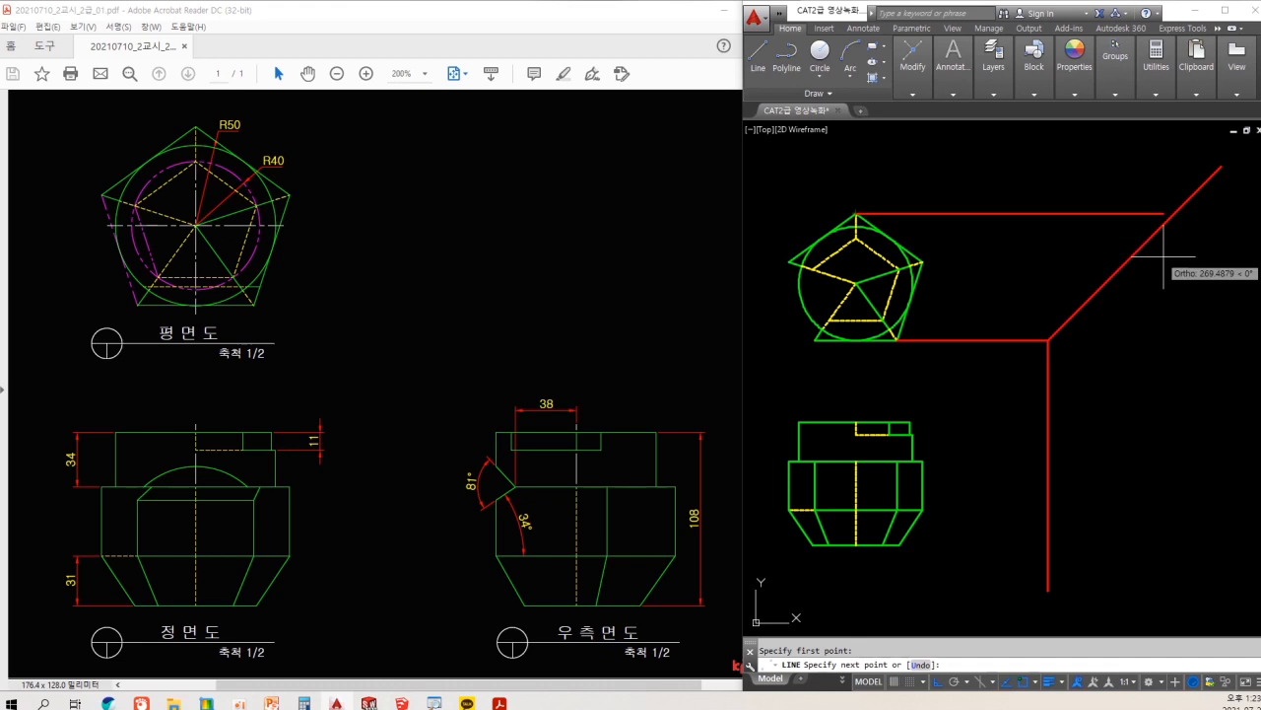
click(1192, 212)
key(Return)
key(Return)
click(1176, 212)
click(1175, 591)
key(Return)
- Draw horizontal projection lines from the front view's bottom and top edges across both side view verticals
key(Return)
click(899, 544)
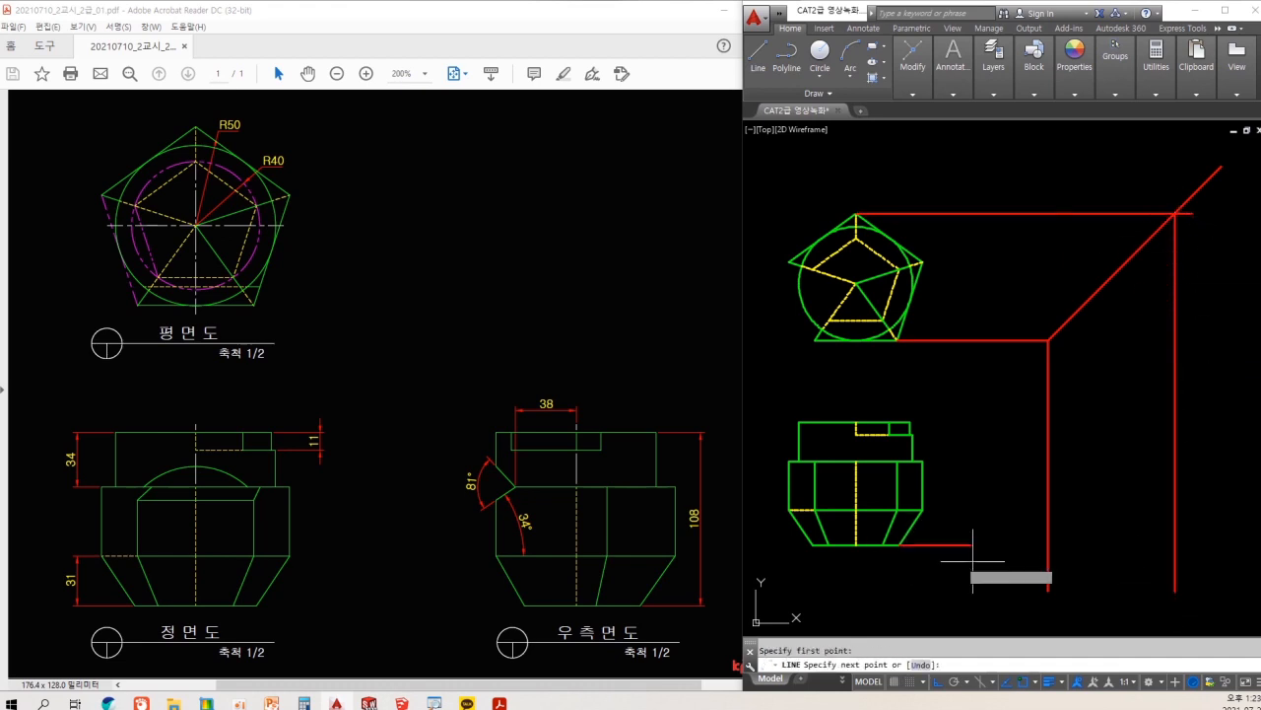
key(Escape)
key(Return)
click(910, 422)
click(1214, 478)
key(Escape)
- Trim the projection lines to the side view's bounding rectangle and erase the remaining horizontal lines beside the plan view
key(Return)
key(Return)
click(1197, 577)
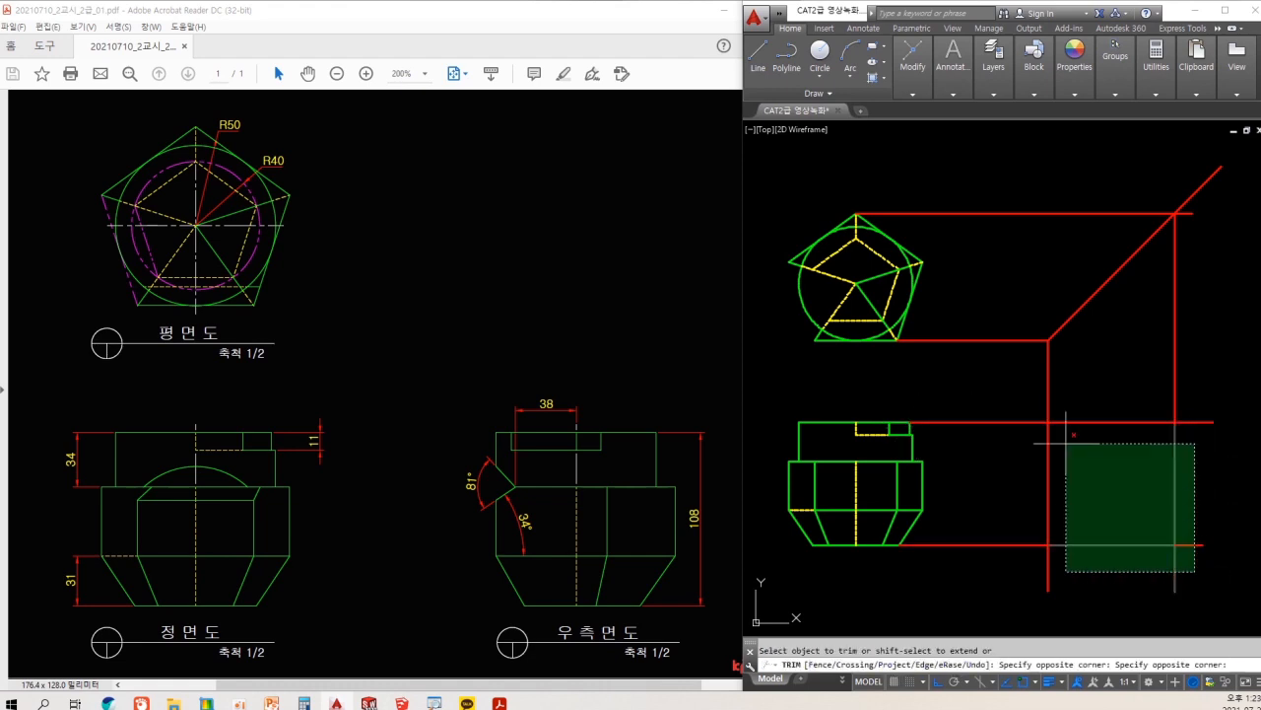
click(1014, 391)
key(Escape)
click(1014, 388)
click(983, 205)
text(e)
key(Return)
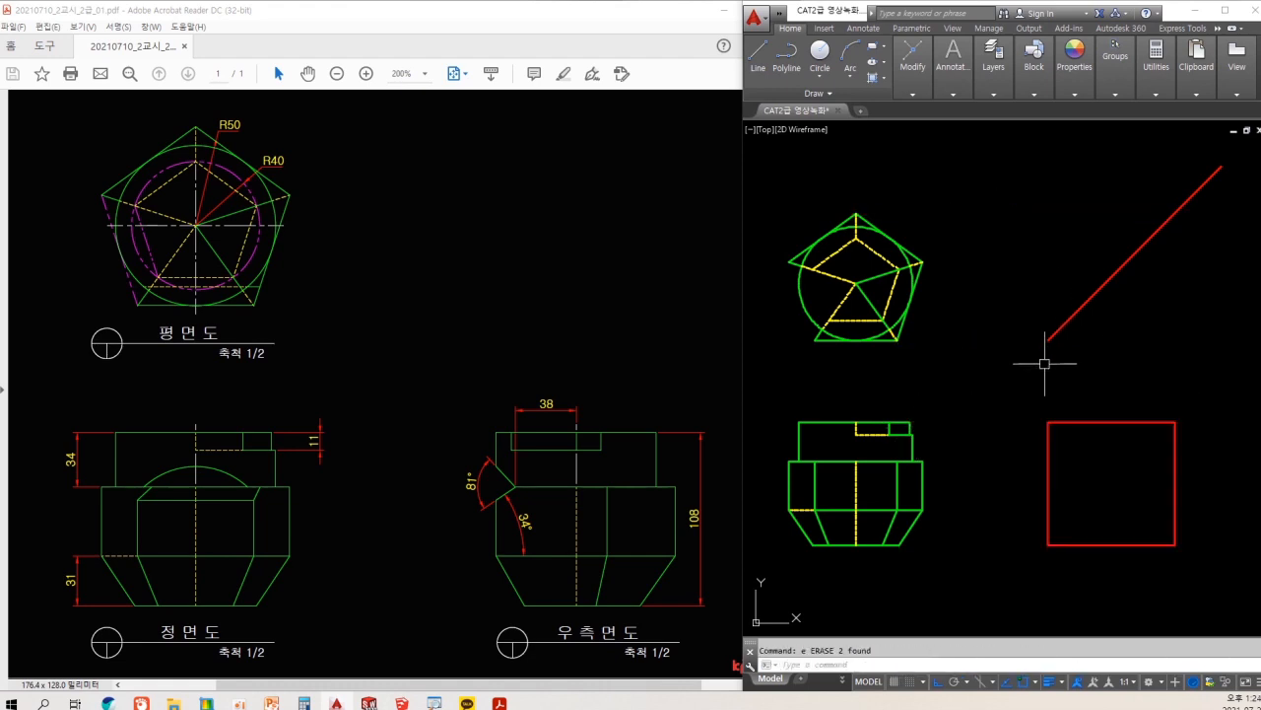
- Match the side view rectangle and the 45° line to the front view's green outline
text(ma)
key(Return)
click(898, 333)
click(906, 315)
click(1168, 362)
click(1106, 293)
key(Escape)
text(ma)
key(Return)
click(912, 447)
click(1150, 486)
click(1085, 273)
click(1222, 424)
click(1115, 550)
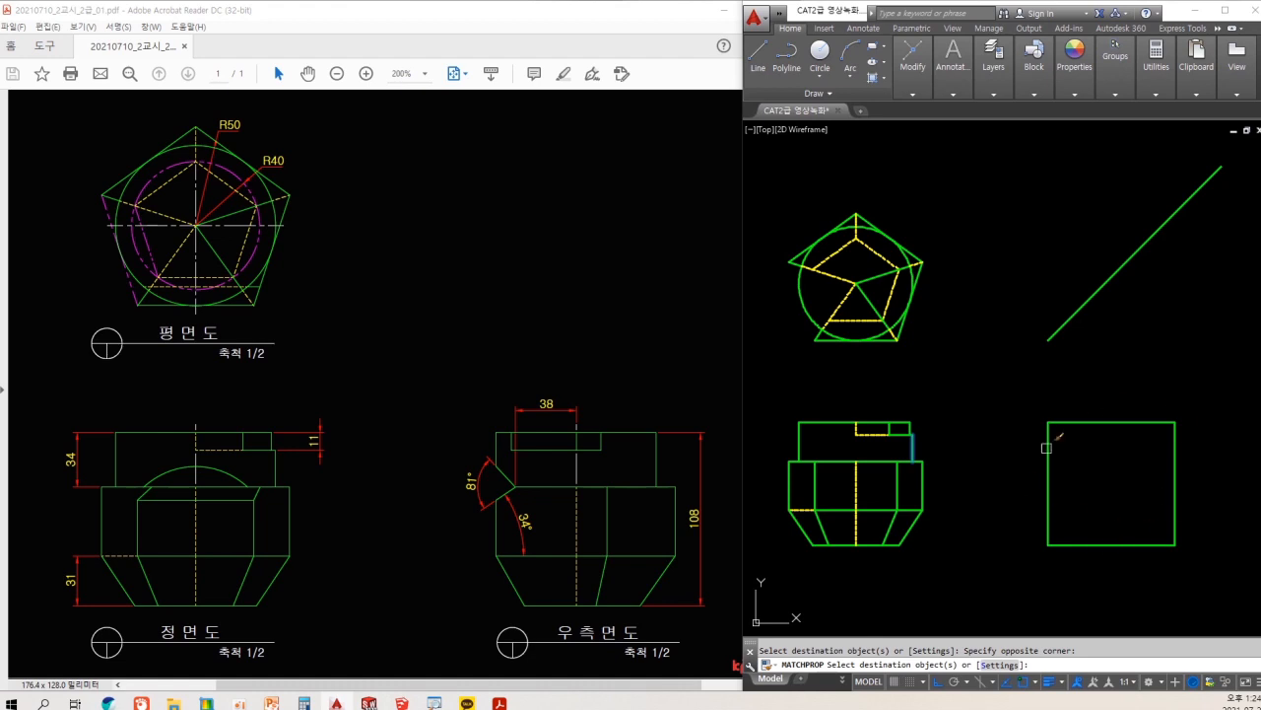
key(Escape)
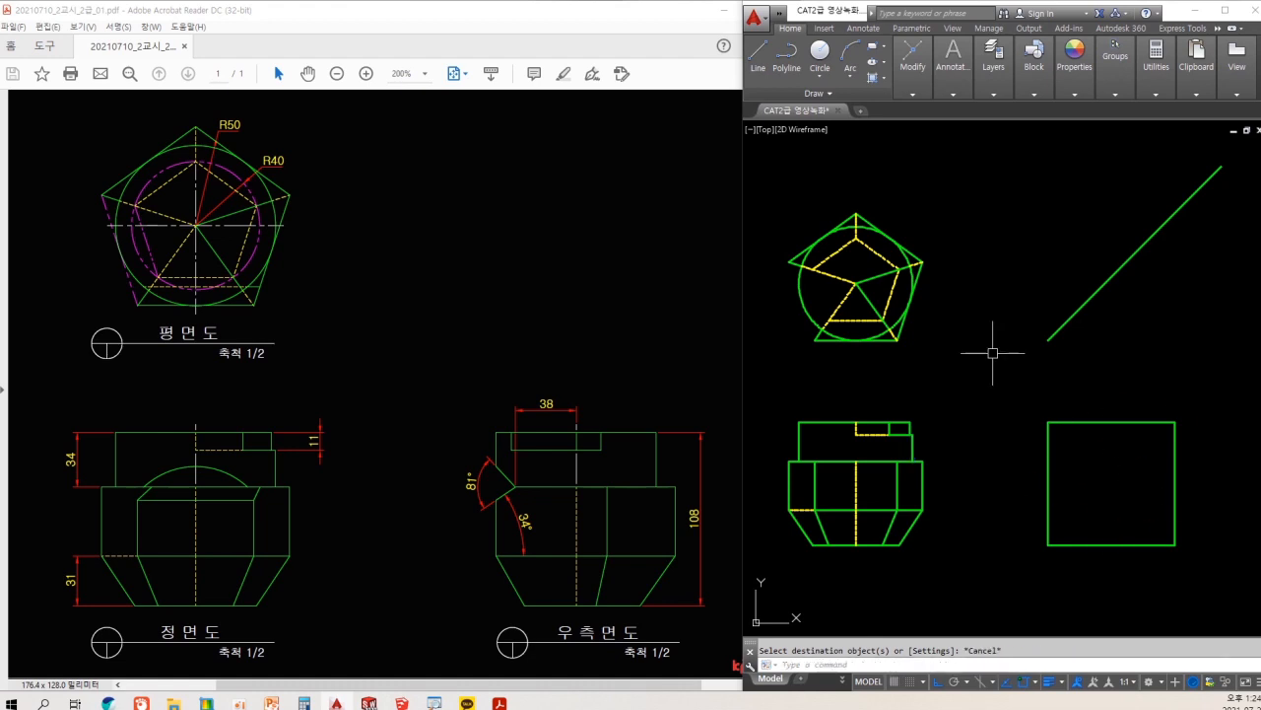
- Project the plan view's centre horizontally across the 45° line, and draw a vertical line from the intersection down through the side view rectangle
drag(575, 431, 568, 591)
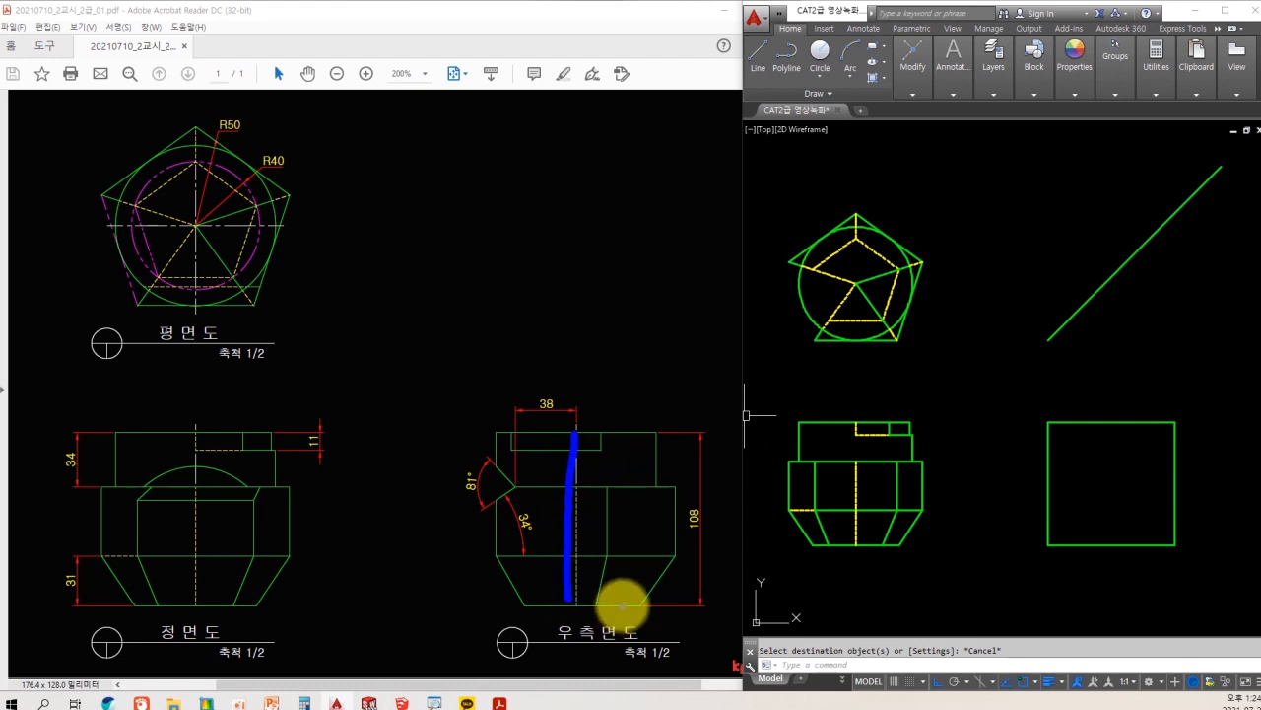
mouse_move(283, 224)
mouse_down()
mouse_move(529, 230)
mouse_move(573, 376)
mouse_move(566, 367)
mouse_up()
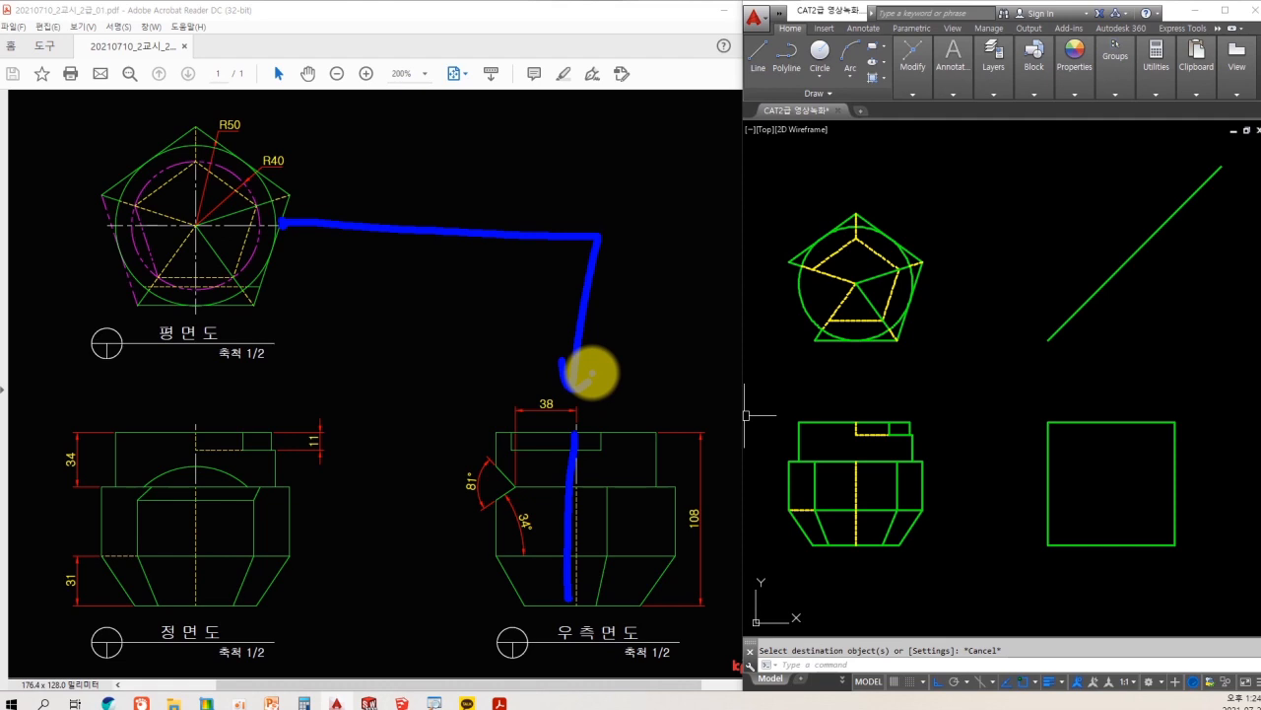
key(Escape)
text(l)
key(space)
click(855, 283)
click(1177, 328)
key(space)
key(space)
click(1105, 283)
click(1114, 579)
key(Escape)
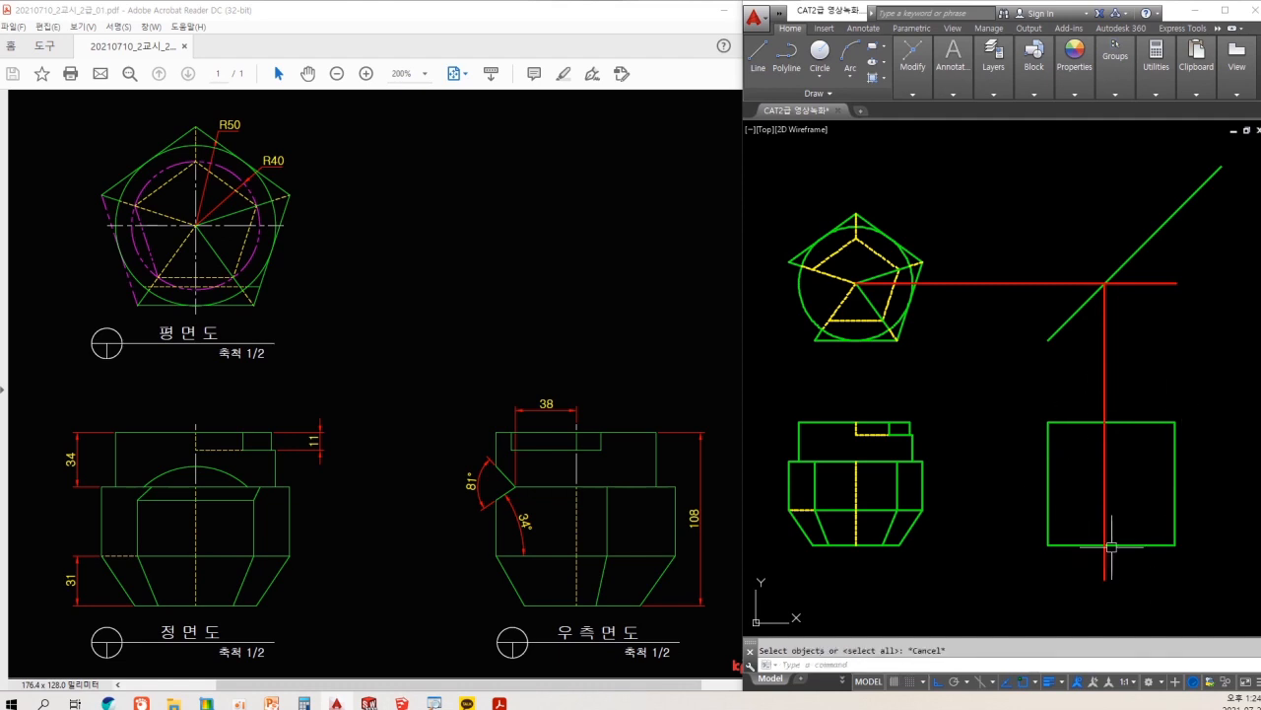
- Trim the side view's centre line to the rectangle's top and bottom edges and erase the horizontal centre projection
text(tr)
key(space)
click(1161, 578)
click(1139, 390)
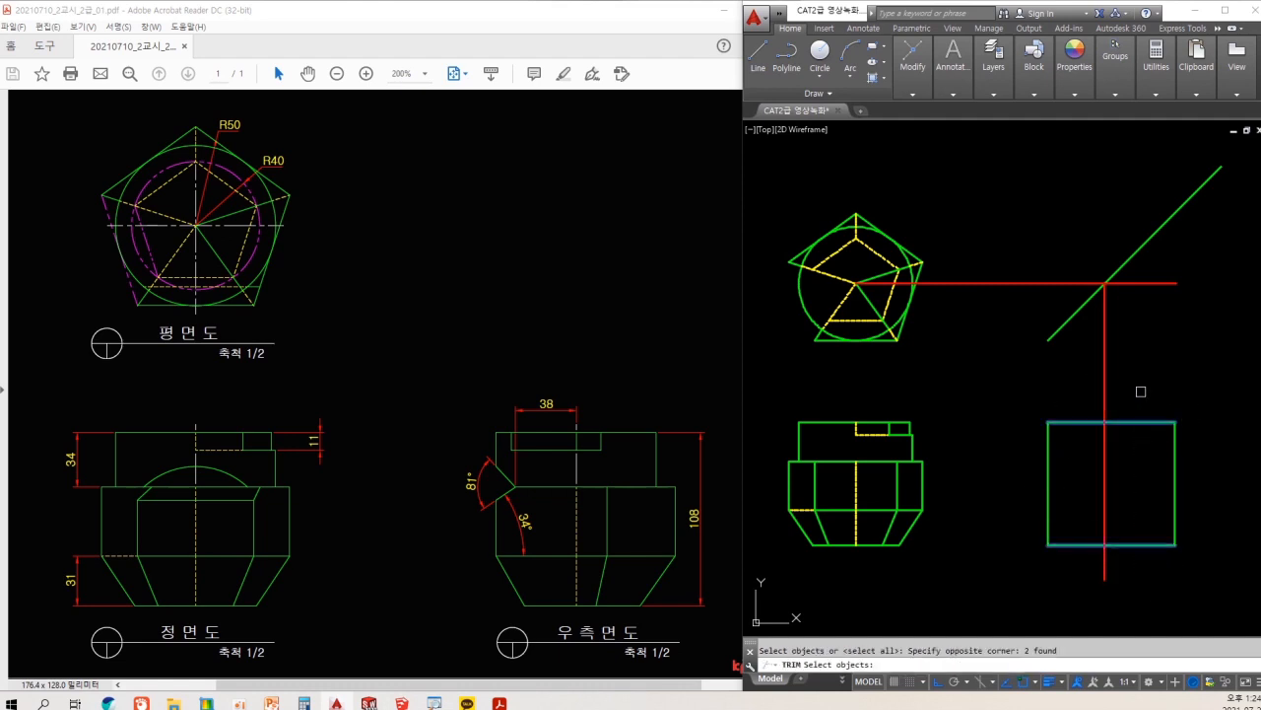
key(space)
click(1105, 390)
click(1105, 564)
key(space)
click(992, 284)
text(e)
key(space)
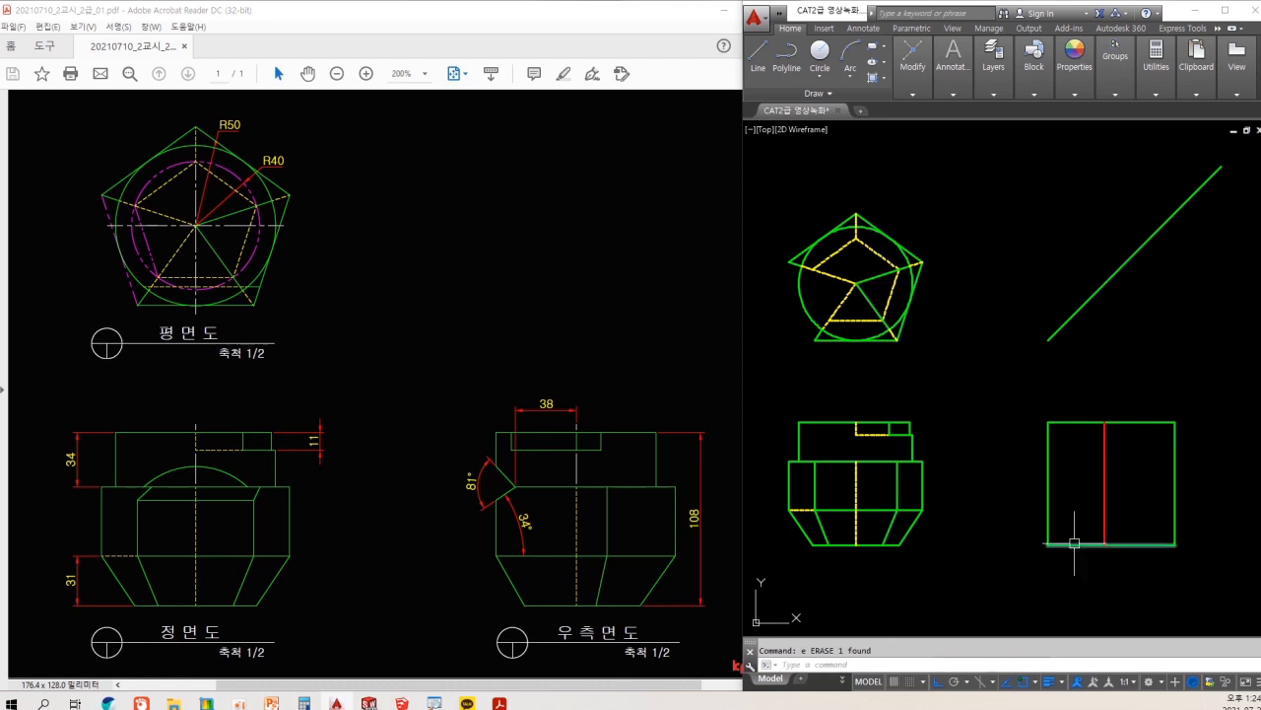
- Offset the side view's vertical centre line 38 to the left
scroll(1067, 538, up, 2)
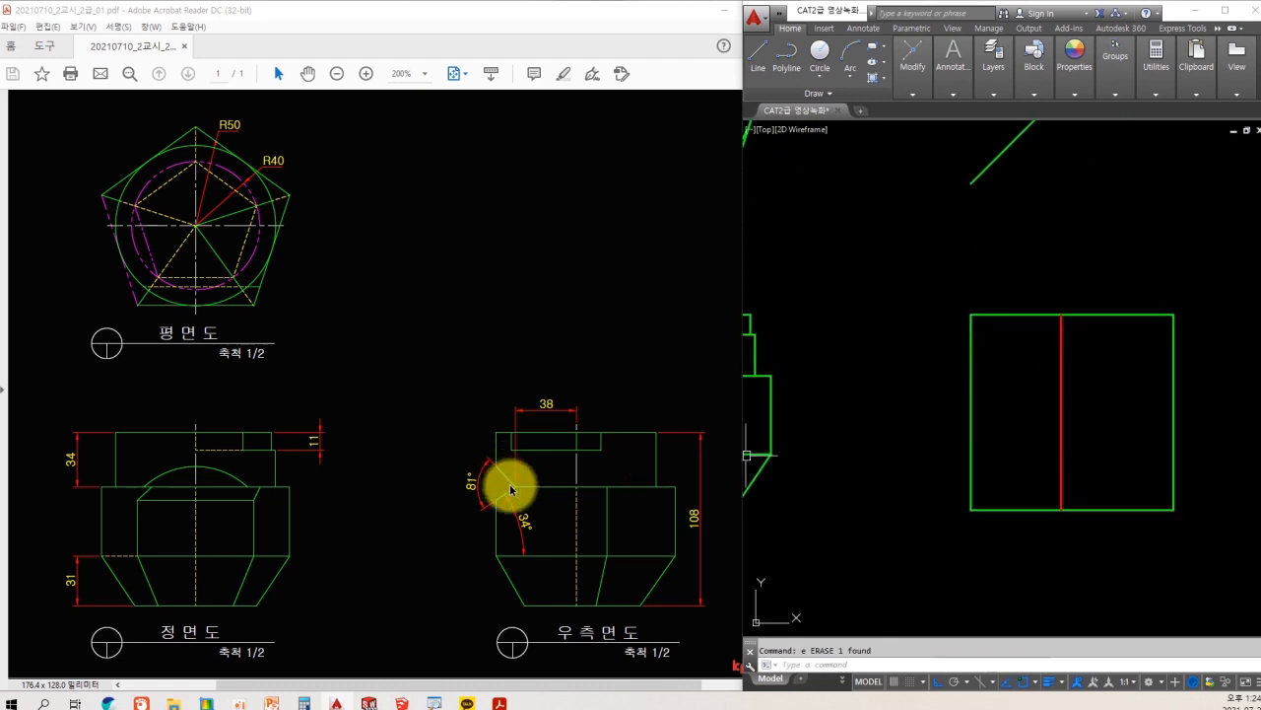
mouse_move(496, 470)
mouse_down()
mouse_move(507, 495)
mouse_move(496, 498)
mouse_up()
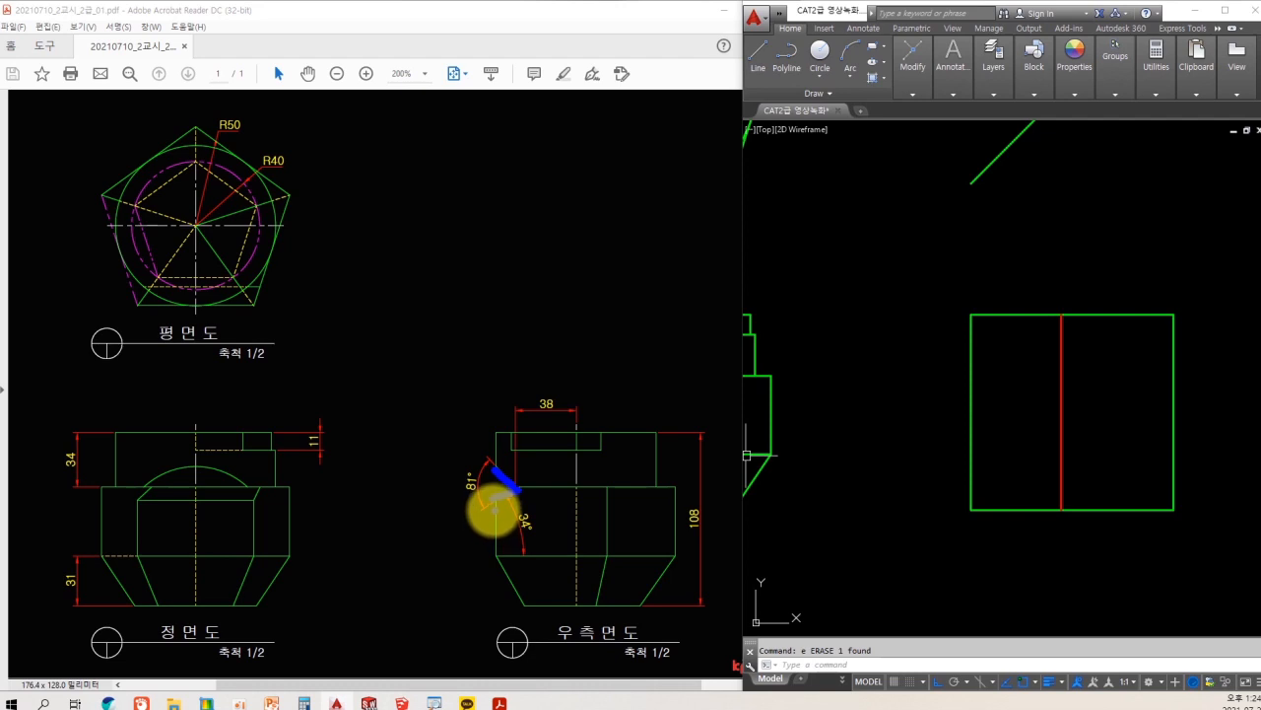
click(1050, 398)
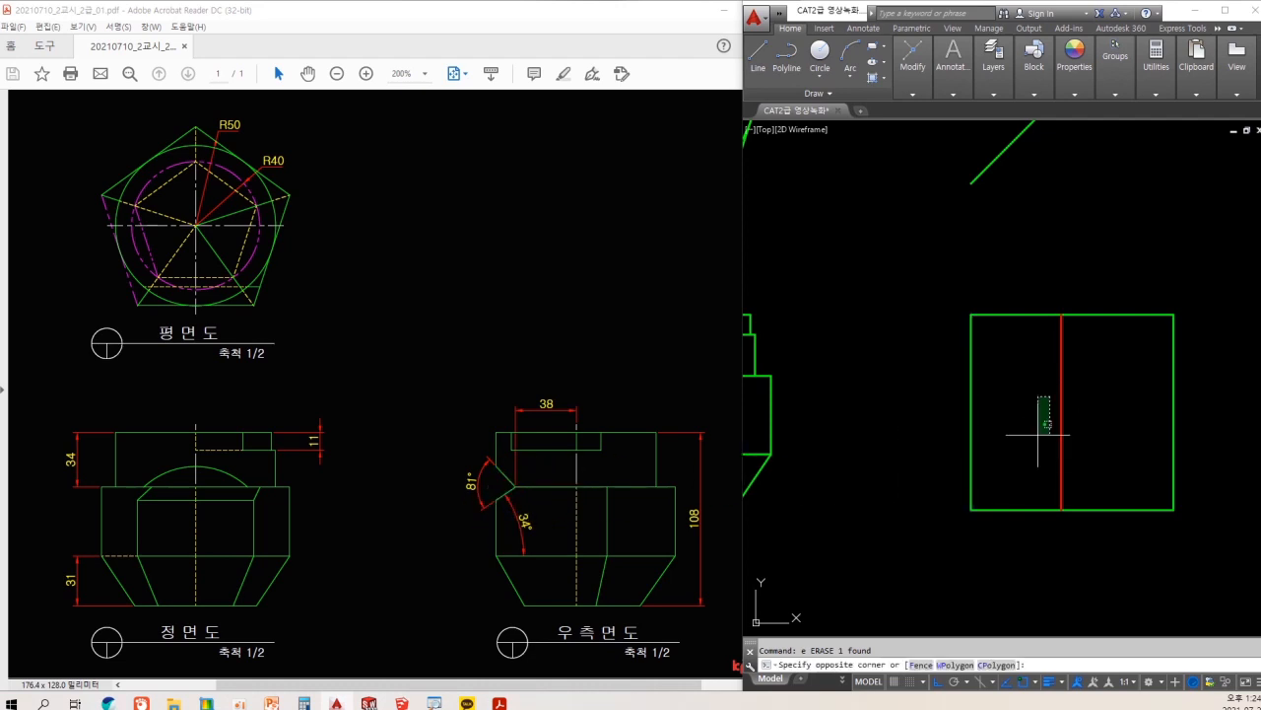
key(Escape)
text(o)
key(Return)
text(38)
key(Return)
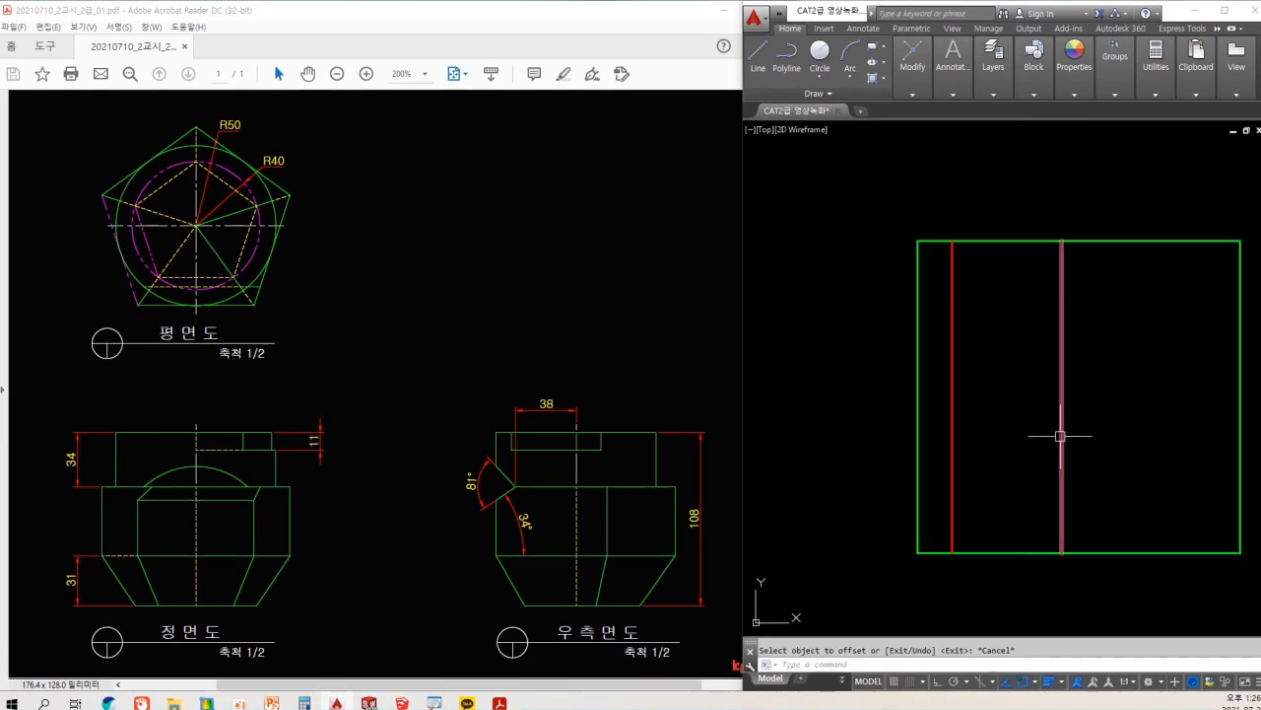
scroll(1048, 434, up, 2)
middle_drag(1047, 433, 901, 437)
scroll(946, 426, down, 2)
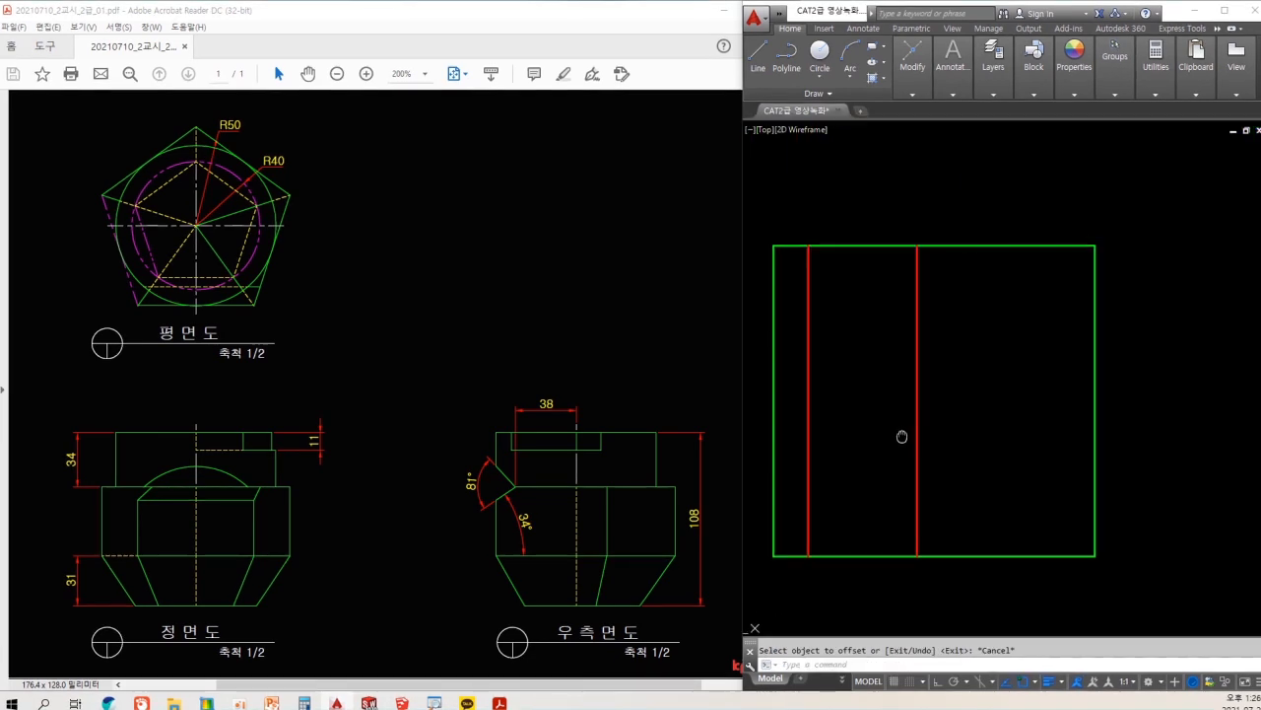
- Examine in the reference the side view's 34° and 81° notch angles and the horizontal base line it shares with the front view
drag(499, 552, 671, 553)
mouse_move(526, 548)
mouse_down()
mouse_move(523, 500)
mouse_move(552, 513)
mouse_move(525, 547)
mouse_move(521, 498)
mouse_move(502, 469)
mouse_move(511, 480)
mouse_up()
key(ctrl+z)
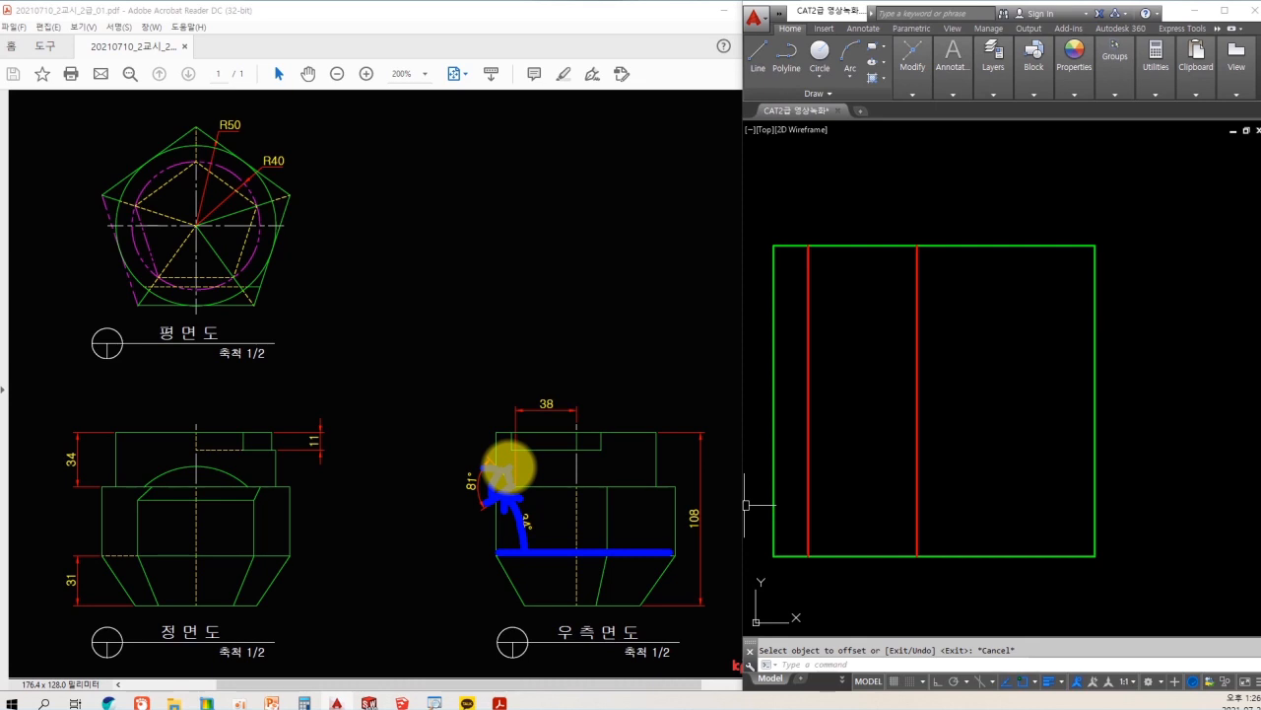
key(Escape)
key(ctrl+2)
mouse_move(496, 553)
shift+mouse_down()
mouse_move(661, 565)
mouse_move(674, 554)
shift+mouse_up()
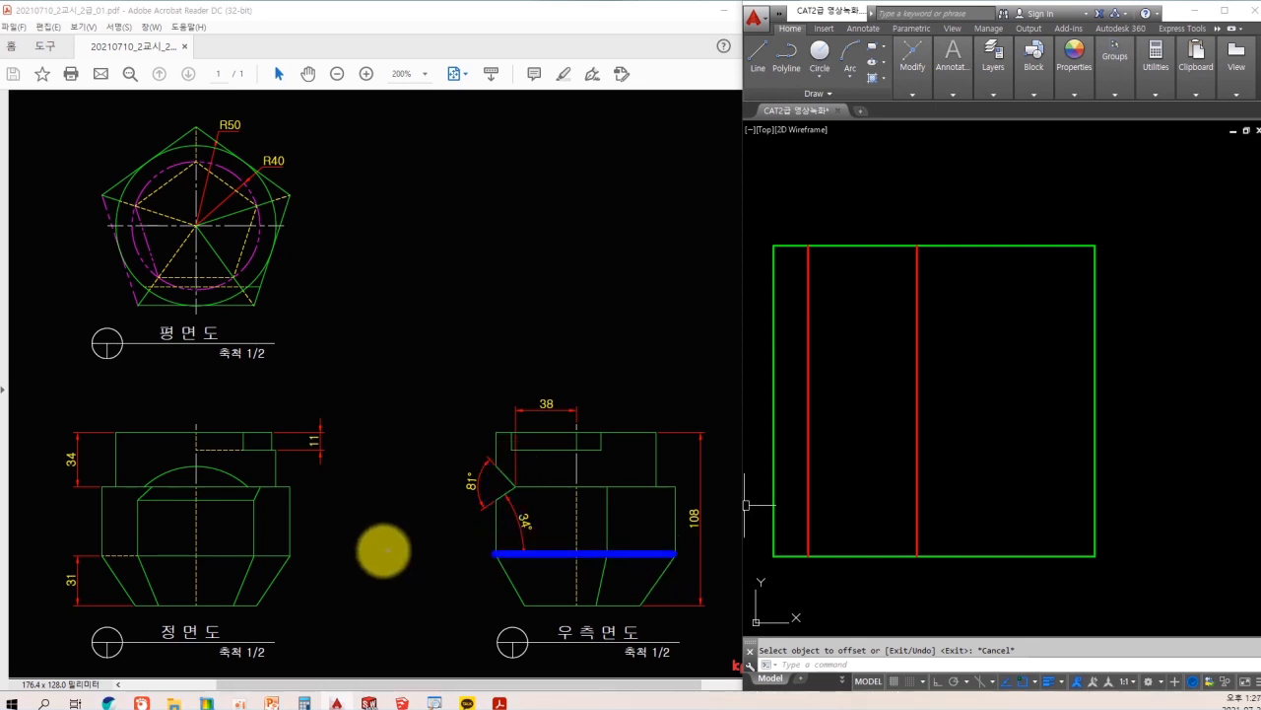
shift+drag(292, 557, 113, 553)
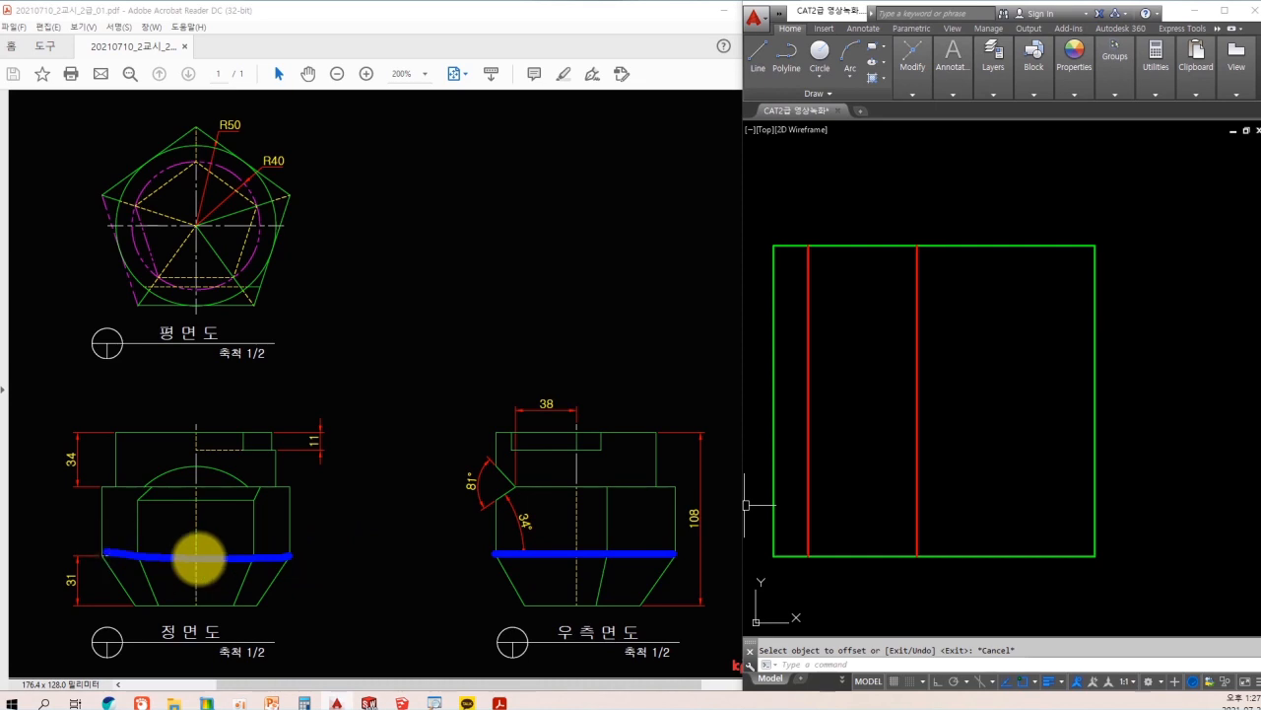
- Project the front view's lower body corner, at the 31 height, horizontally across the side view rectangle with a line
key(Escape)
click(974, 524)
scroll(1032, 515, down, 2)
click(909, 506)
middle_drag(769, 499, 1009, 519)
key(Escape)
text(l)
key(space)
click(966, 504)
middle_drag(1160, 551, 964, 540)
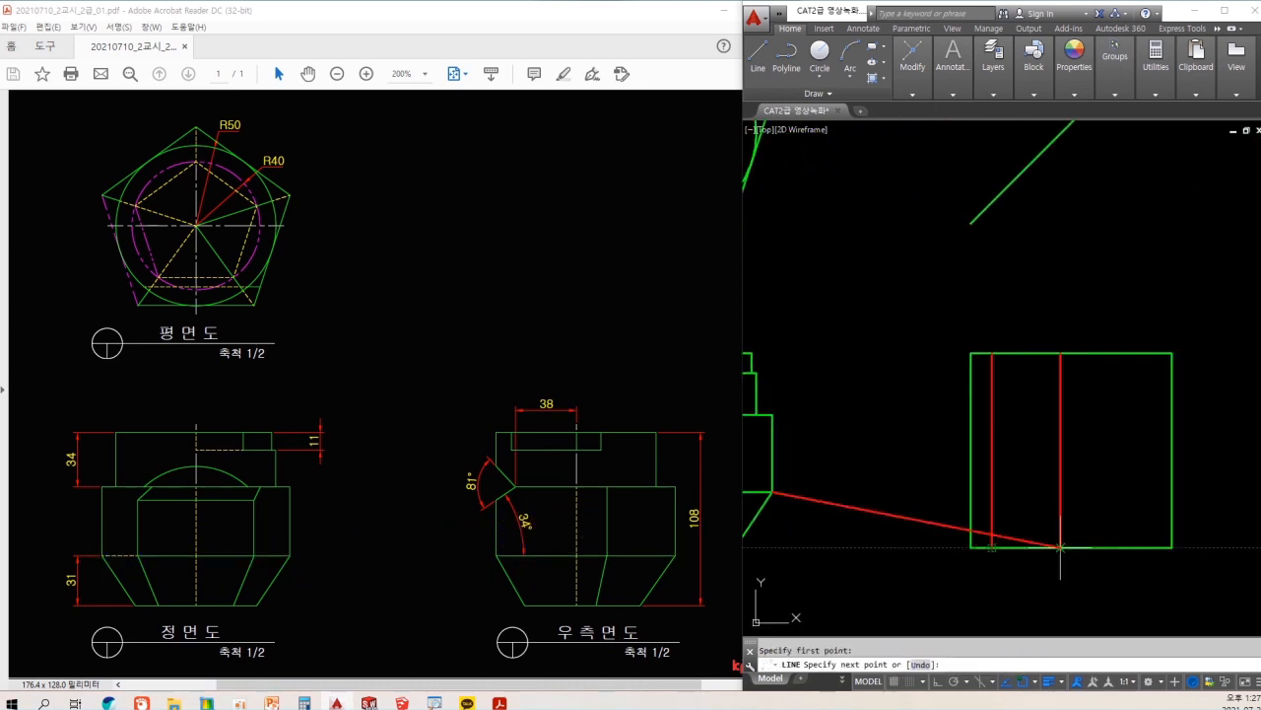
key(F8)
key(F8)
key(F8)
key(F8)
key(F8)
key(F8)
key(F8)
click(1226, 510)
key(Escape)
- Trim the projected horizontal line to the side view rectangle's vertical edges
text(tr)
key(space)
key(space)
click(913, 499)
click(918, 479)
click(1217, 471)
click(1200, 511)
scroll(1037, 508, up, 2)
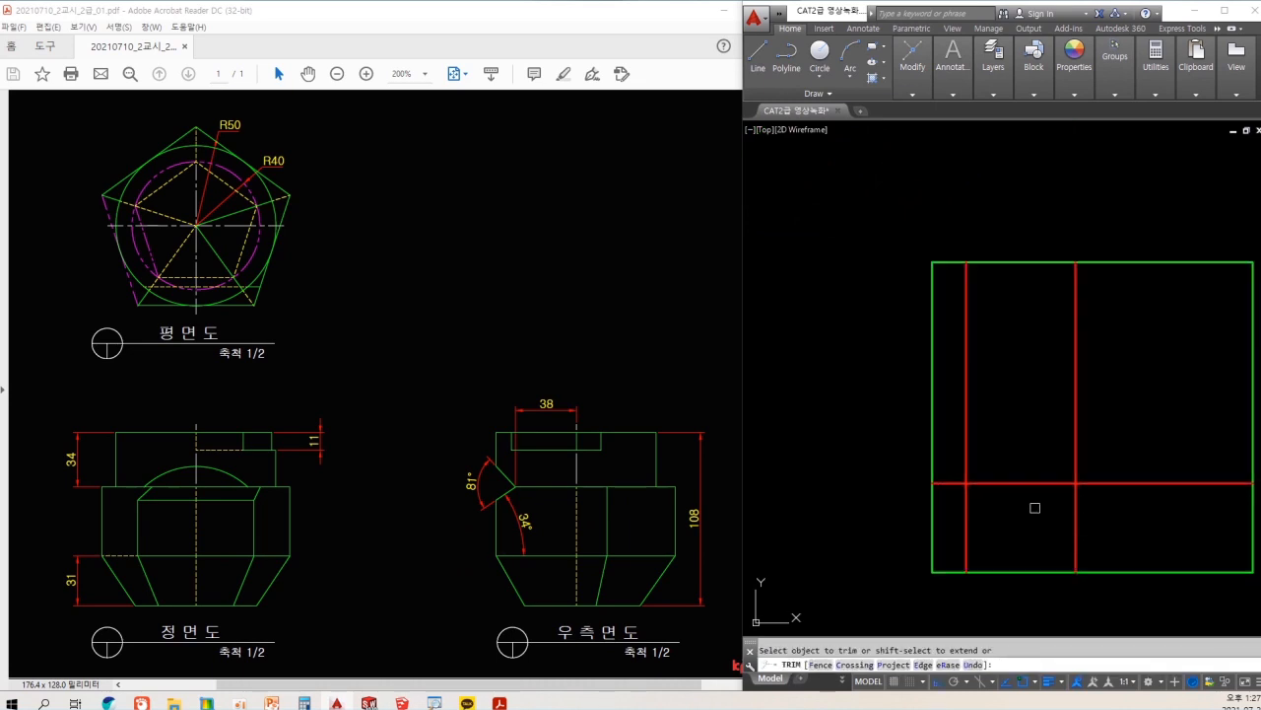
middle_drag(1034, 510, 980, 508)
key(Escape)
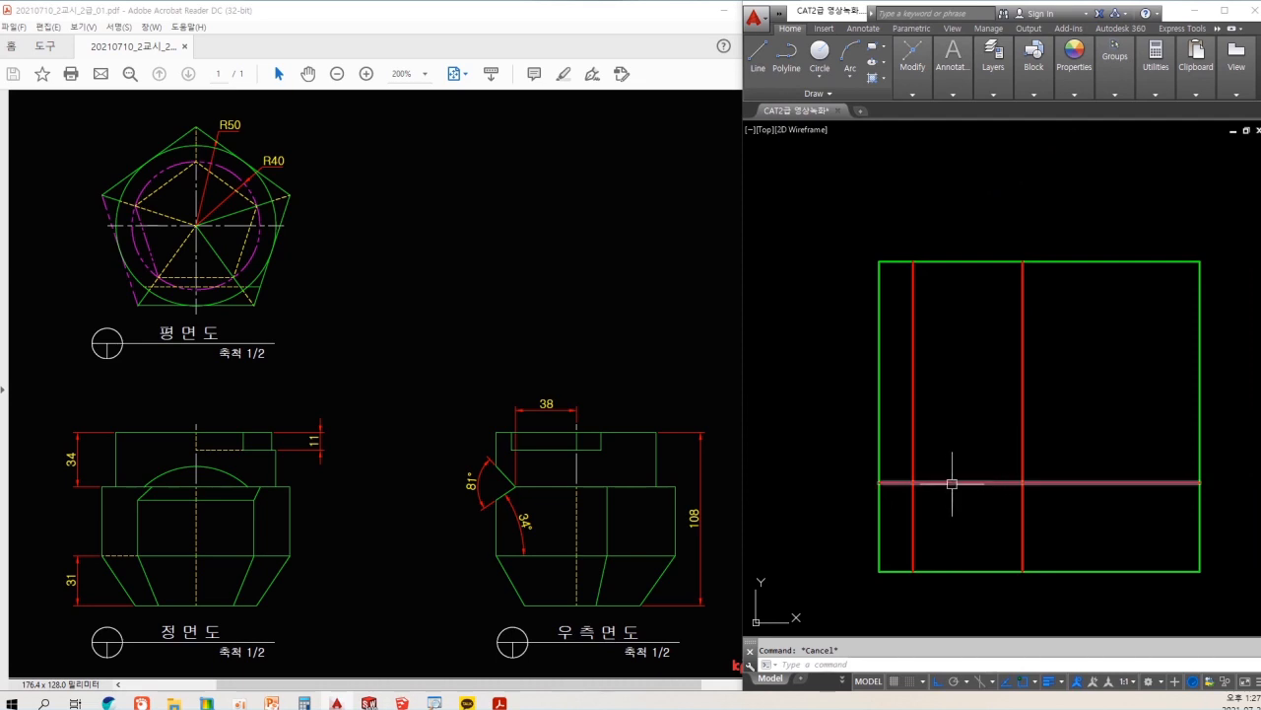
- Rotate a copy of the side view's horizontal base line by 34° about its left endpoint
key(Escape)
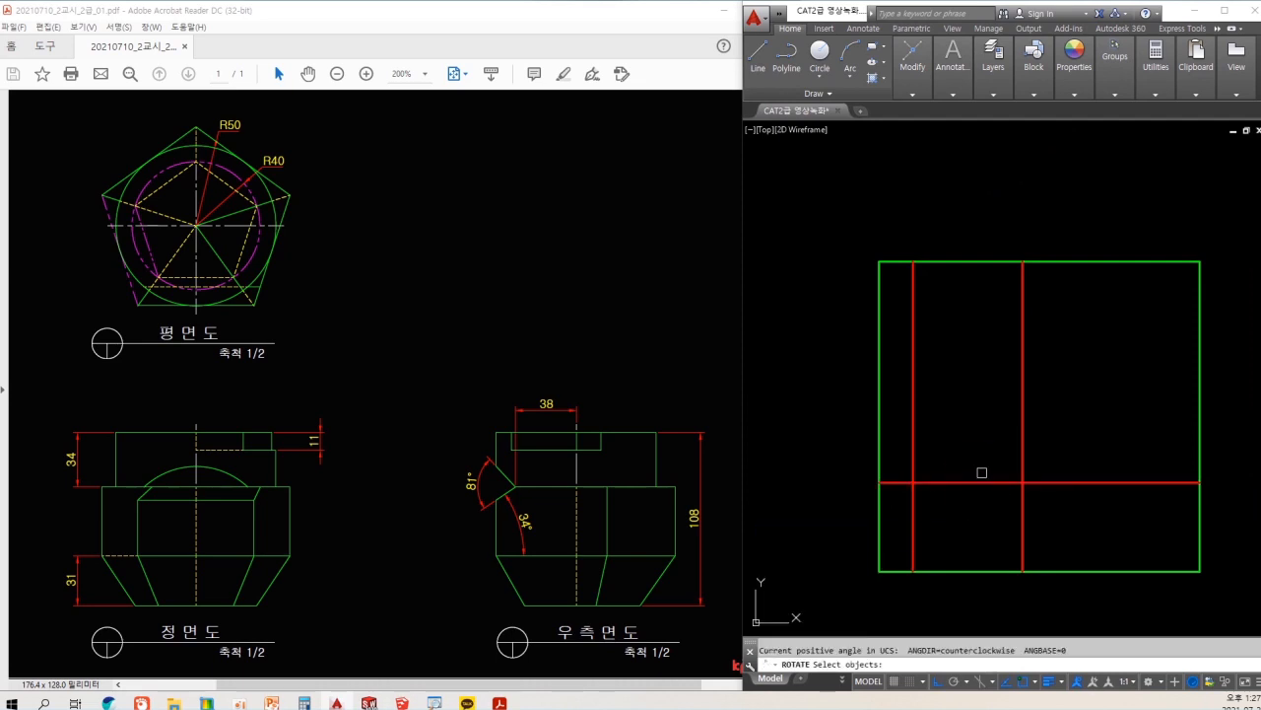
text(ro)
key(space)
click(1005, 452)
click(972, 505)
key(space)
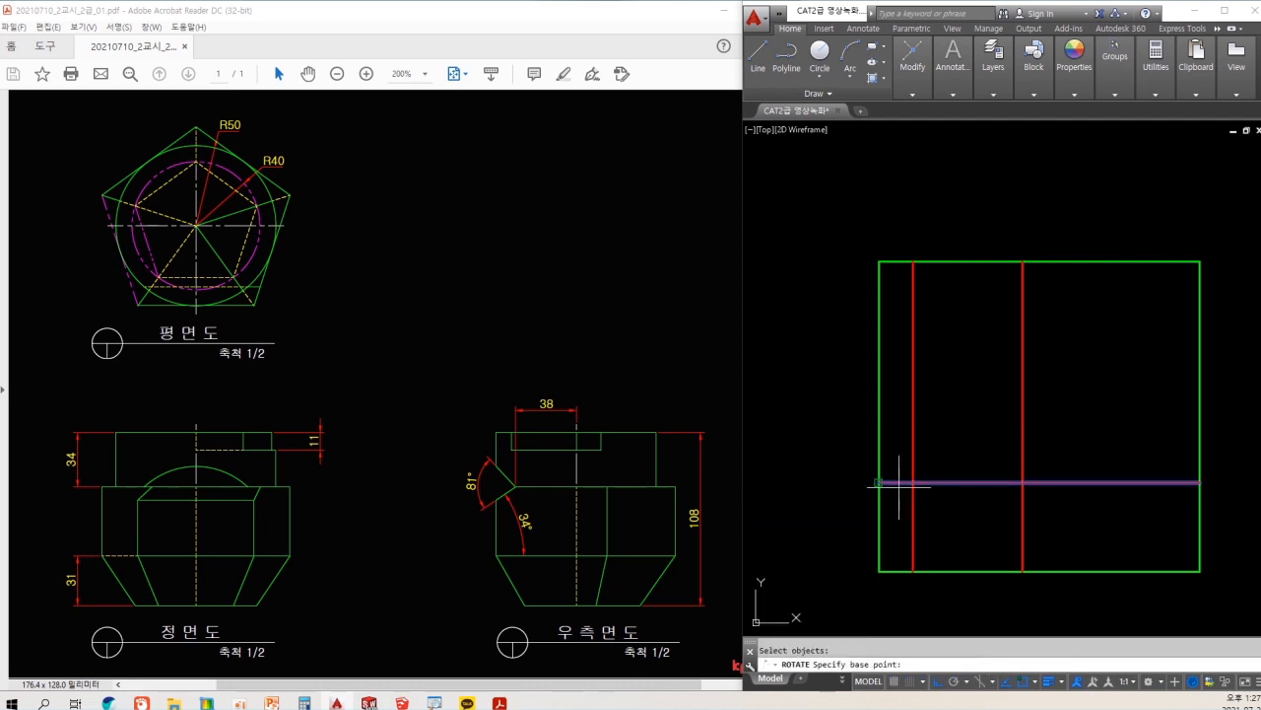
click(885, 482)
text(c)
key(space)
text(34)
key(space)
key(Escape)
- Check the angle between the inclined line and the base line with a temporary angular dimension
text(dran)
key(space)
click(935, 449)
click(944, 481)
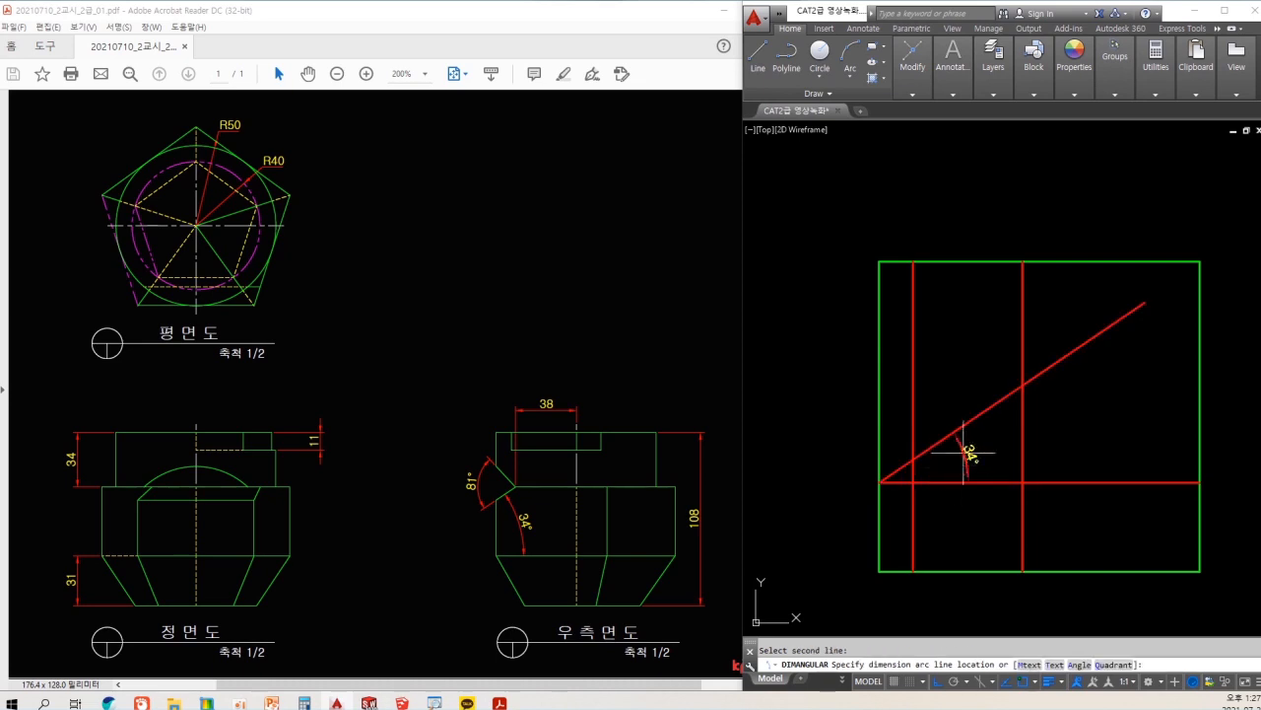
key(Escape)
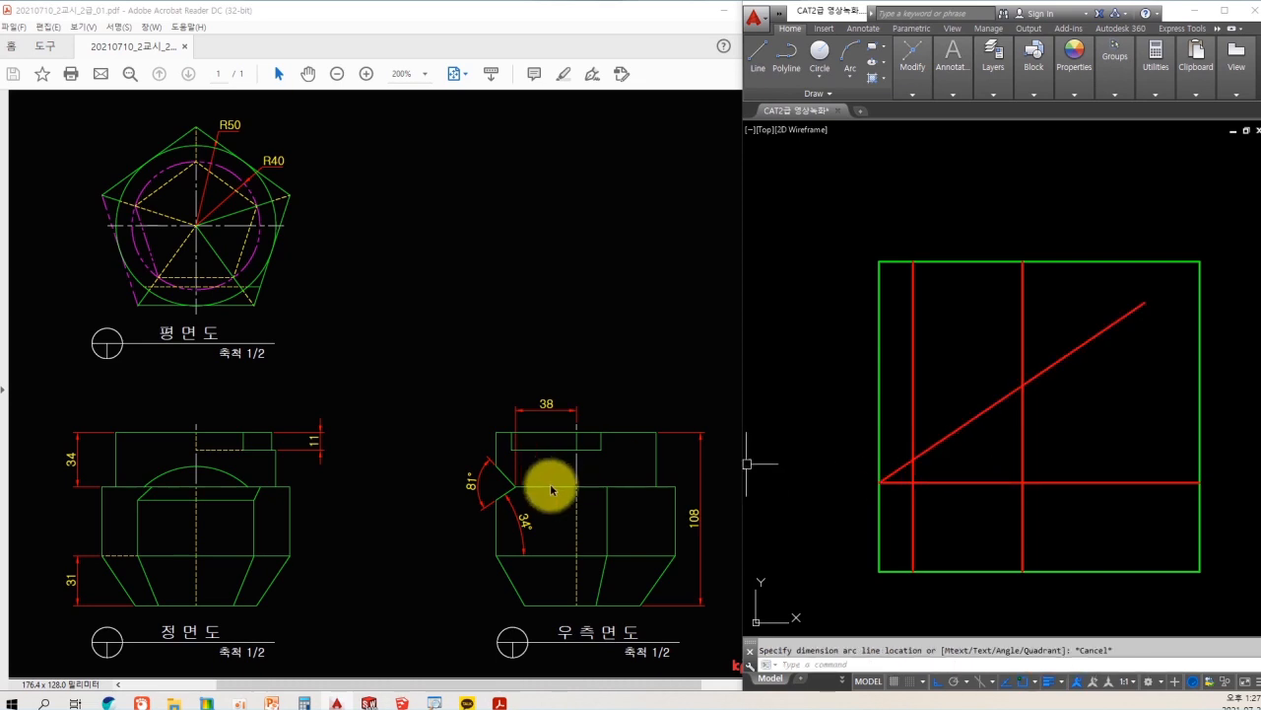
- Project the front view's shoulder line horizontally through the side view, following the reference's notch vertex height
drag(514, 484, 670, 490)
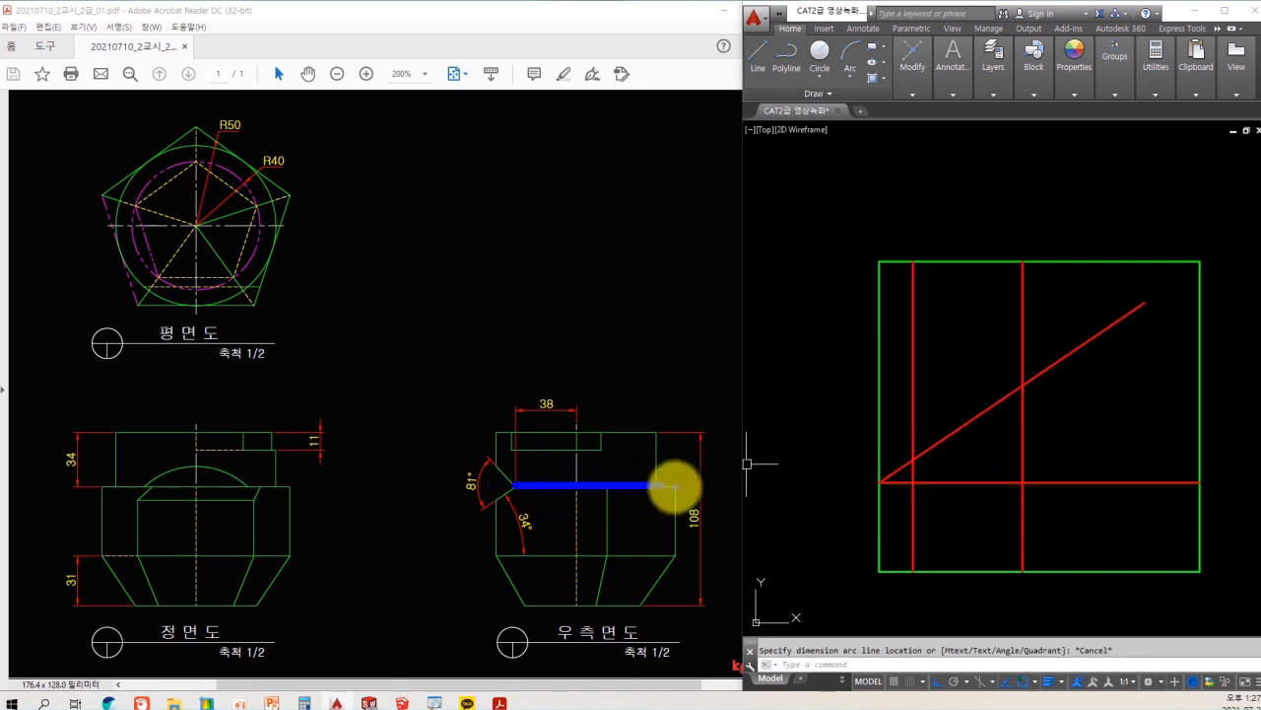
drag(99, 484, 284, 484)
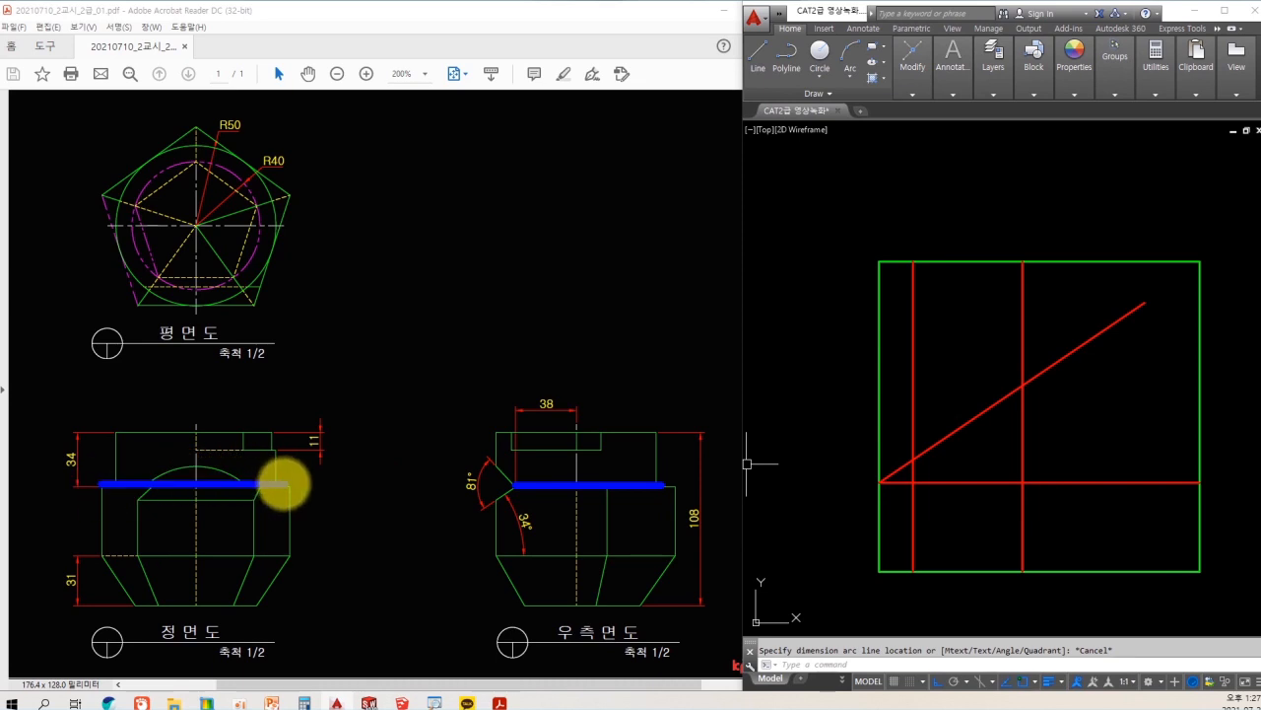
key(Escape)
scroll(1119, 458, down, 5)
middle_drag(1048, 440, 1094, 440)
text(k)
key(space)
click(921, 420)
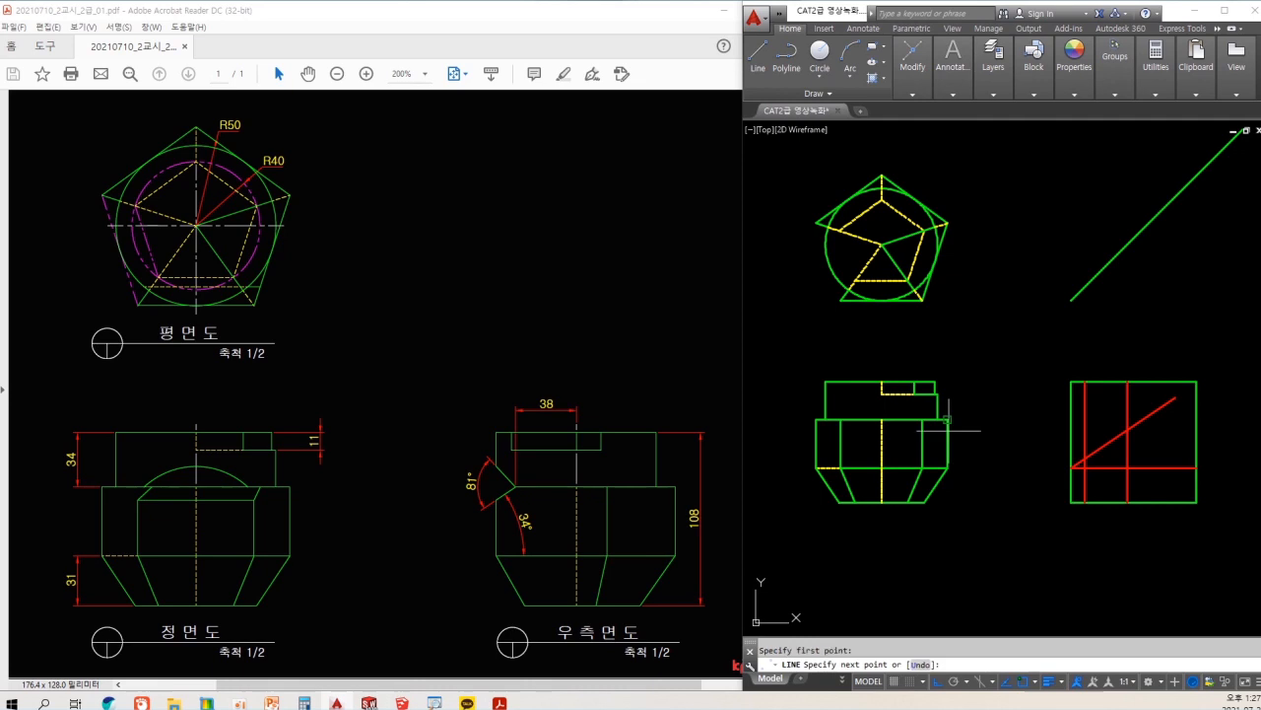
scroll(1141, 437, up, 2)
key(Escape)
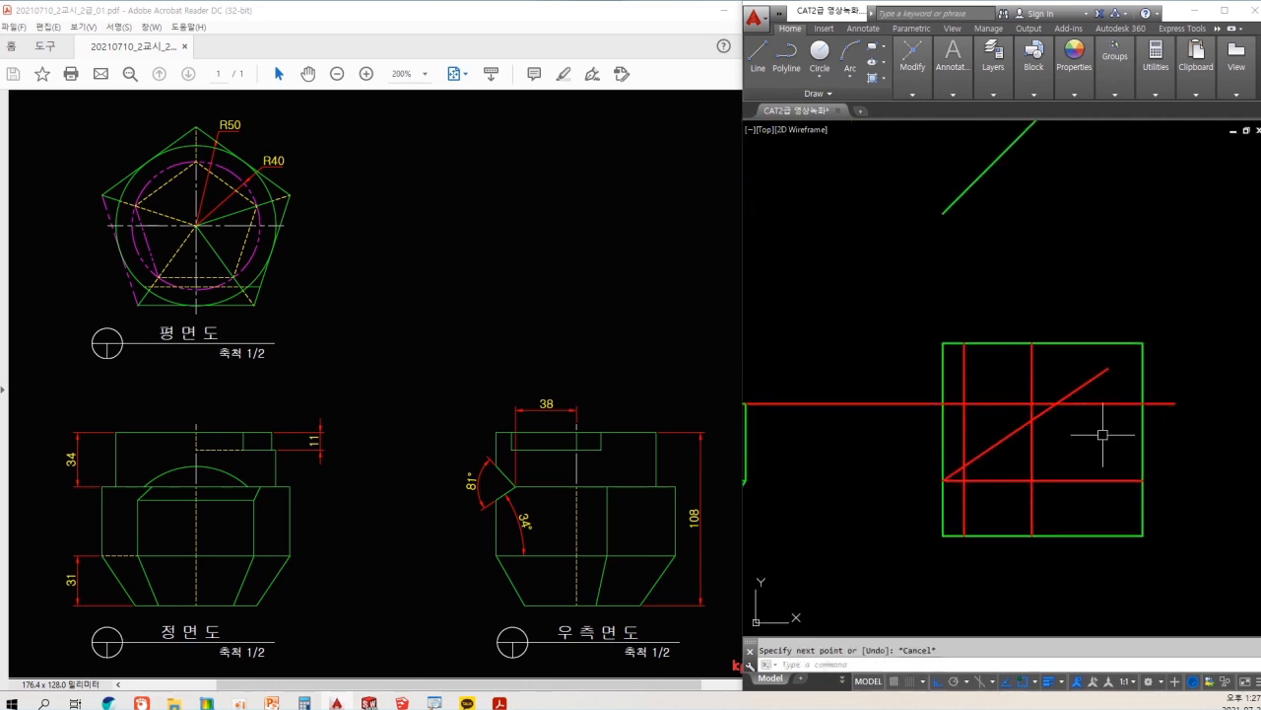
- Move the 34° line by its midpoint to the intersection of the shoulder projection and the 38 offset line
scroll(1044, 436, up, 2)
click(986, 444)
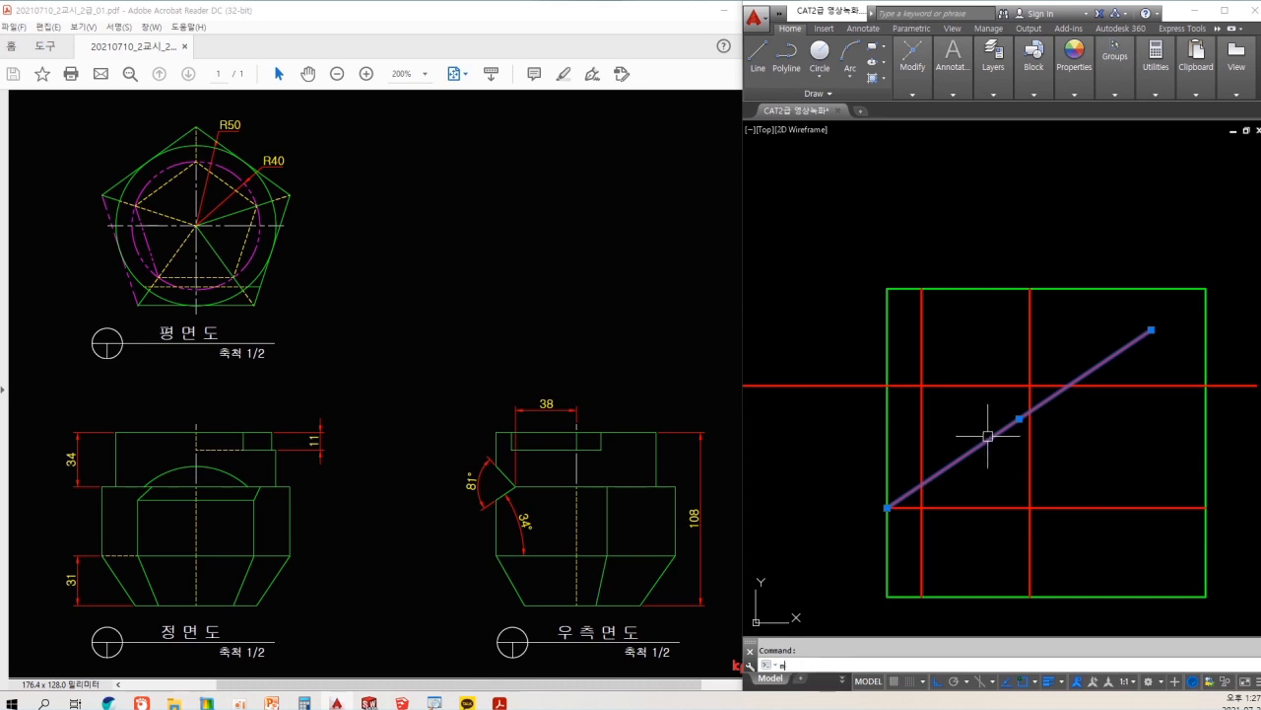
text(m)
key(Return)
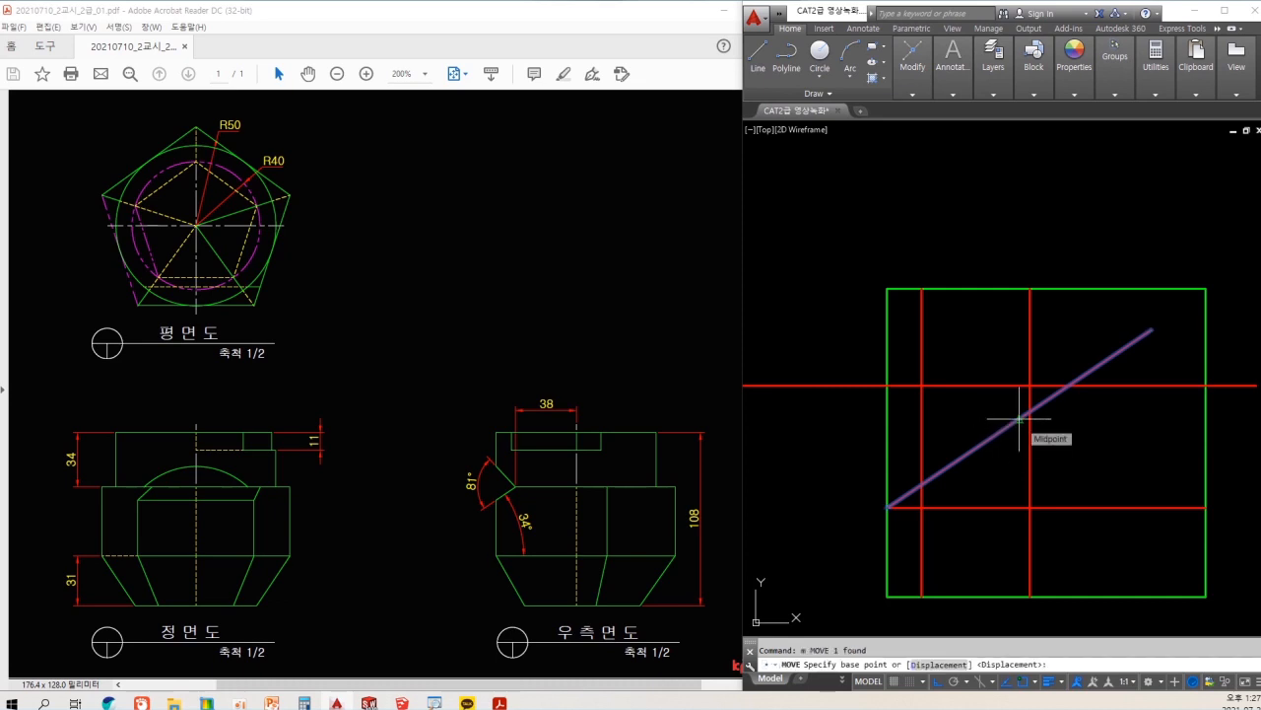
click(1019, 419)
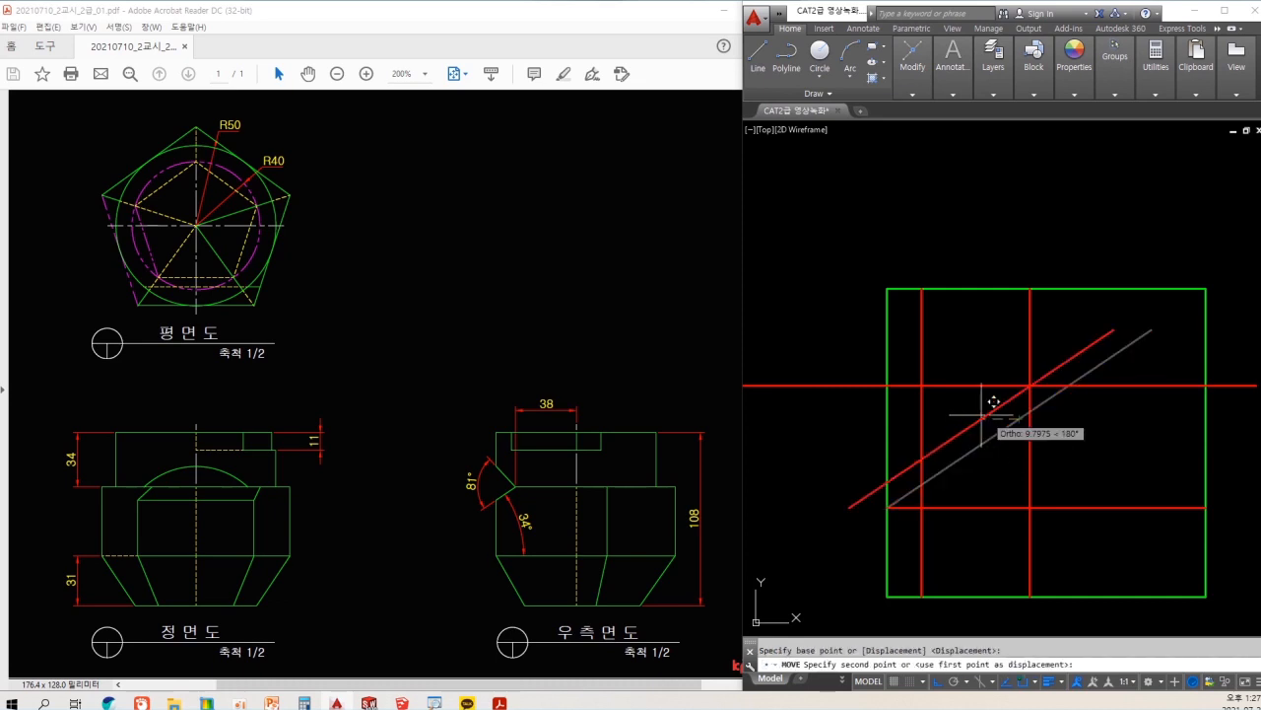
click(923, 385)
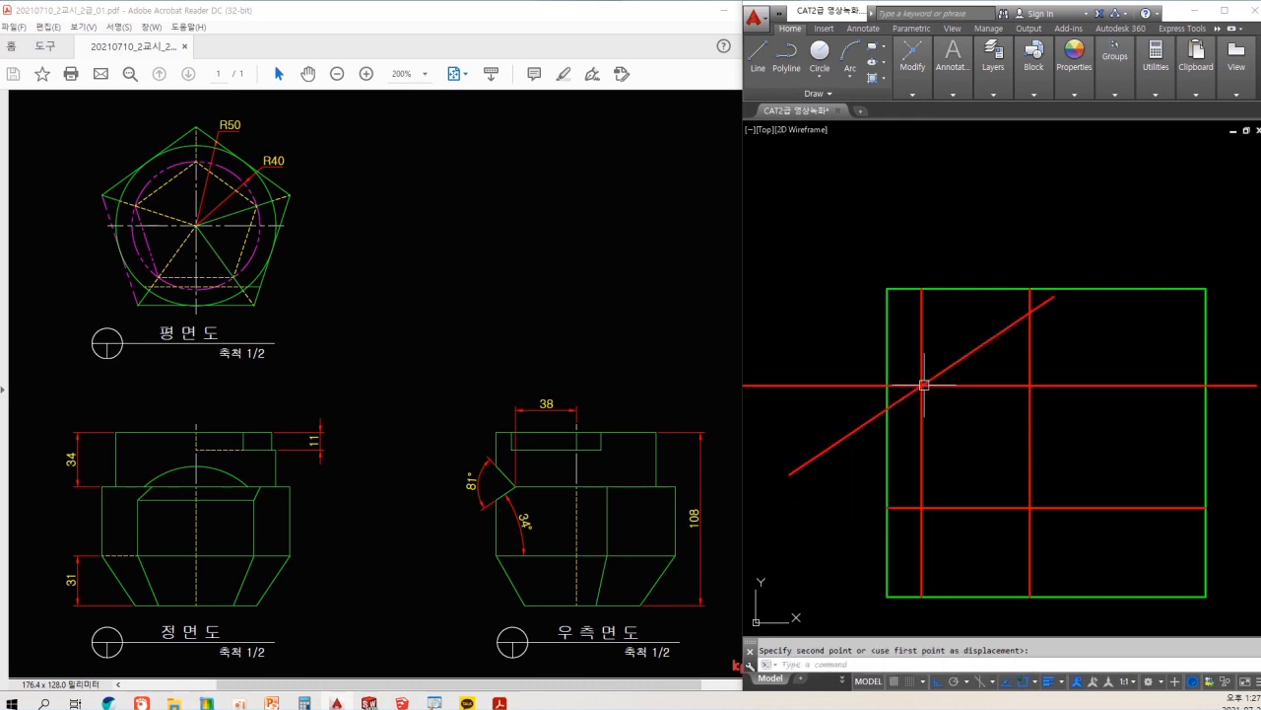
- Trim the inclined line to the part between the side view's left edge and the notch vertex
text(tr)
key(Return)
key(Escape)
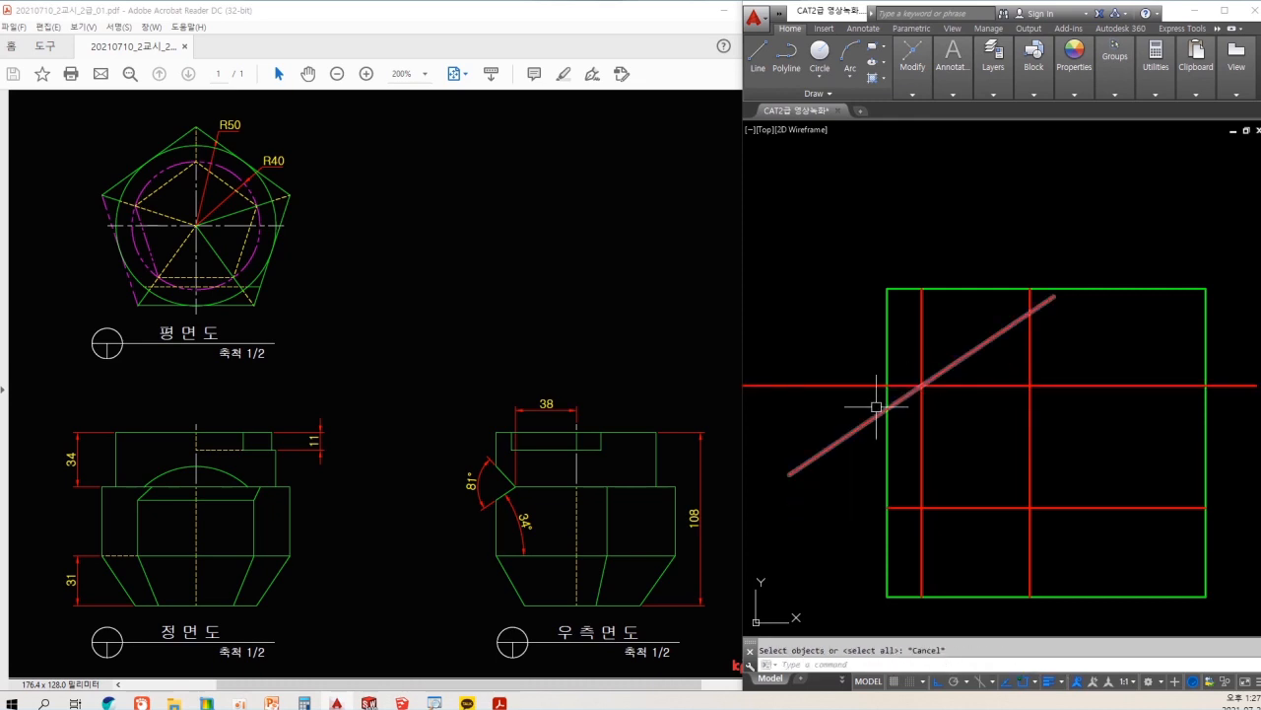
click(851, 405)
click(826, 375)
key(Escape)
text(tr)
key(Return)
click(959, 386)
key(Return)
click(949, 374)
key(Escape)
key(Escape)
text(tr)
key(Return)
key(Return)
click(849, 427)
- Erase the 38 offset line and the horizontal shoulder projection from the side view
key(Escape)
key(Delete)
text(tr)
key(Return)
key(Return)
key(Escape)
click(910, 397)
key(Escape)
click(950, 387)
text(e)
key(Return)
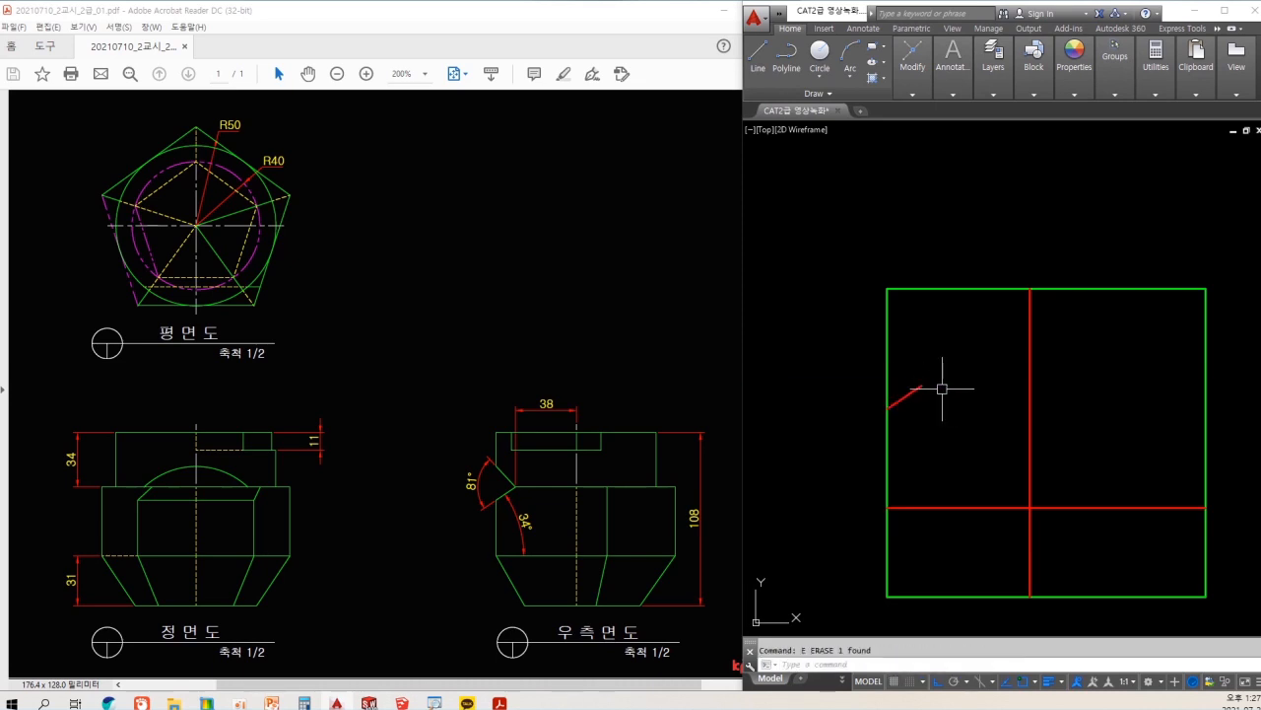
- Match the side view's horizontal base line to the green outline's properties
text(ma)
key(Return)
click(887, 483)
click(929, 507)
key(Escape)
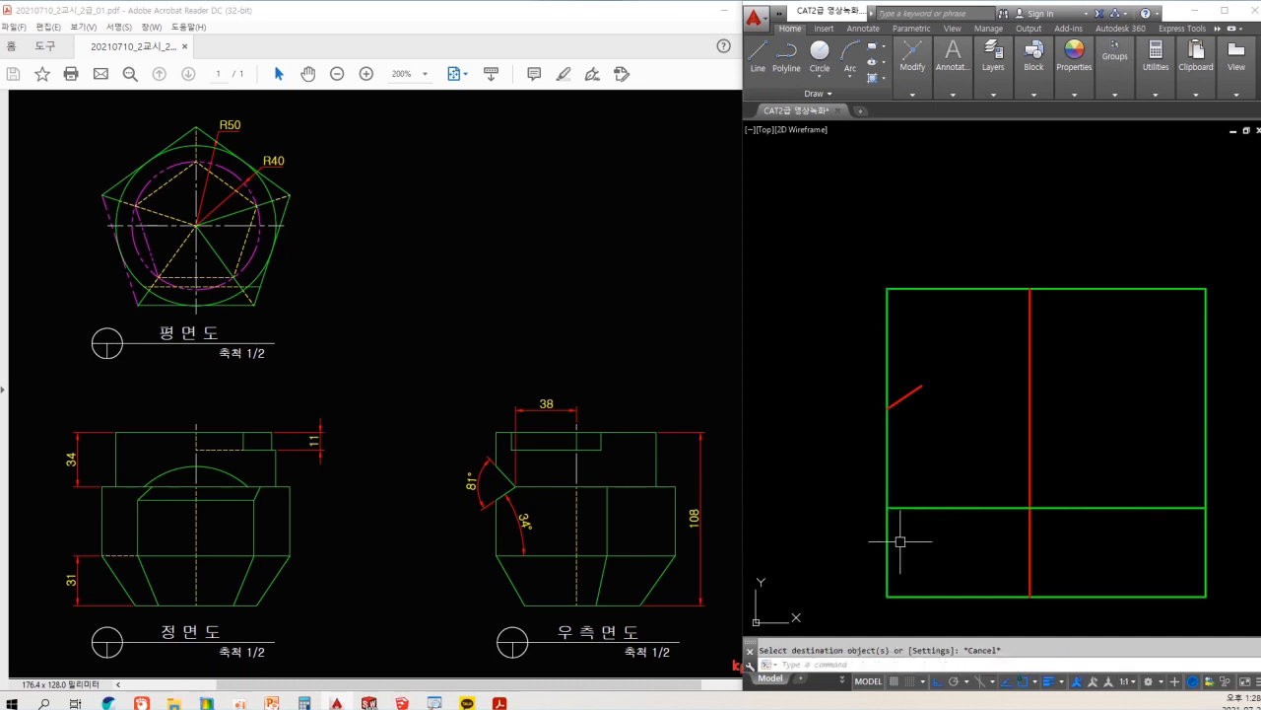
- Trim both vertical sides of the side view rectangle below the horizontal base line
text(tr)
key(Return)
key(Return)
click(885, 543)
click(1196, 564)
click(1208, 551)
key(Escape)
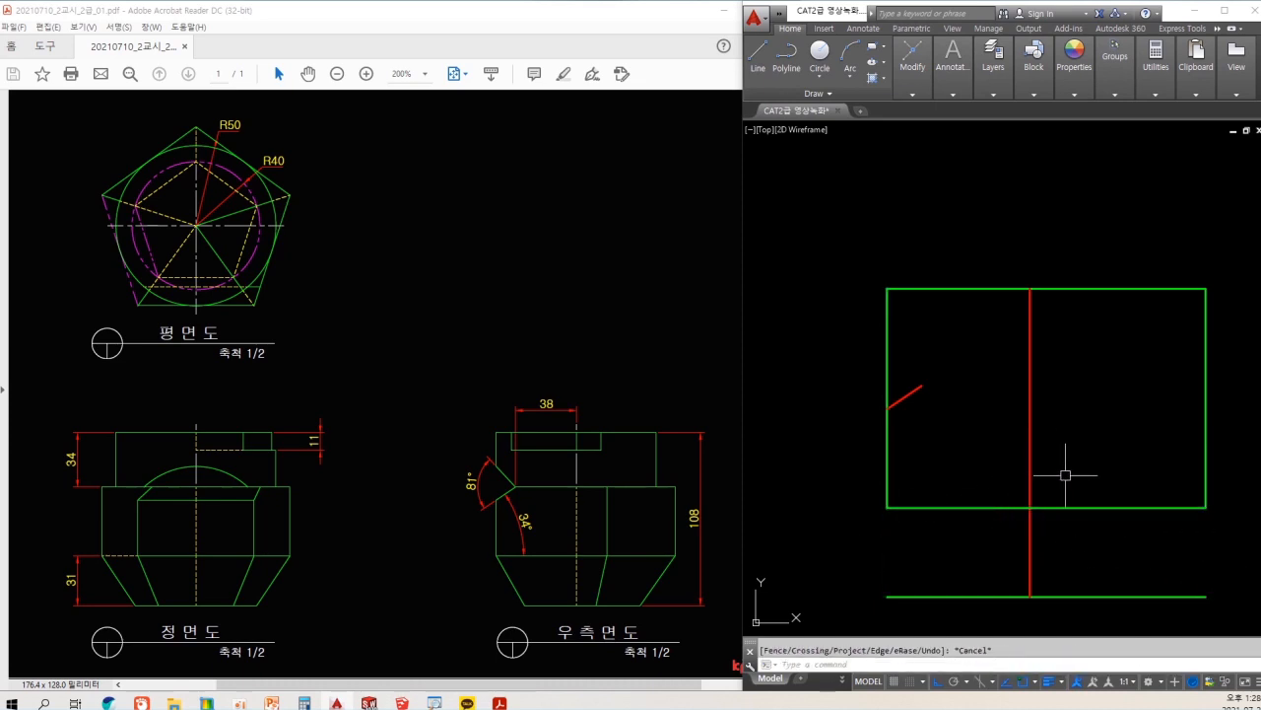
- Rotate a copy of the short inclined notch line by -81° about the notch vertex
text(ro)
key(Return)
click(915, 398)
key(Return)
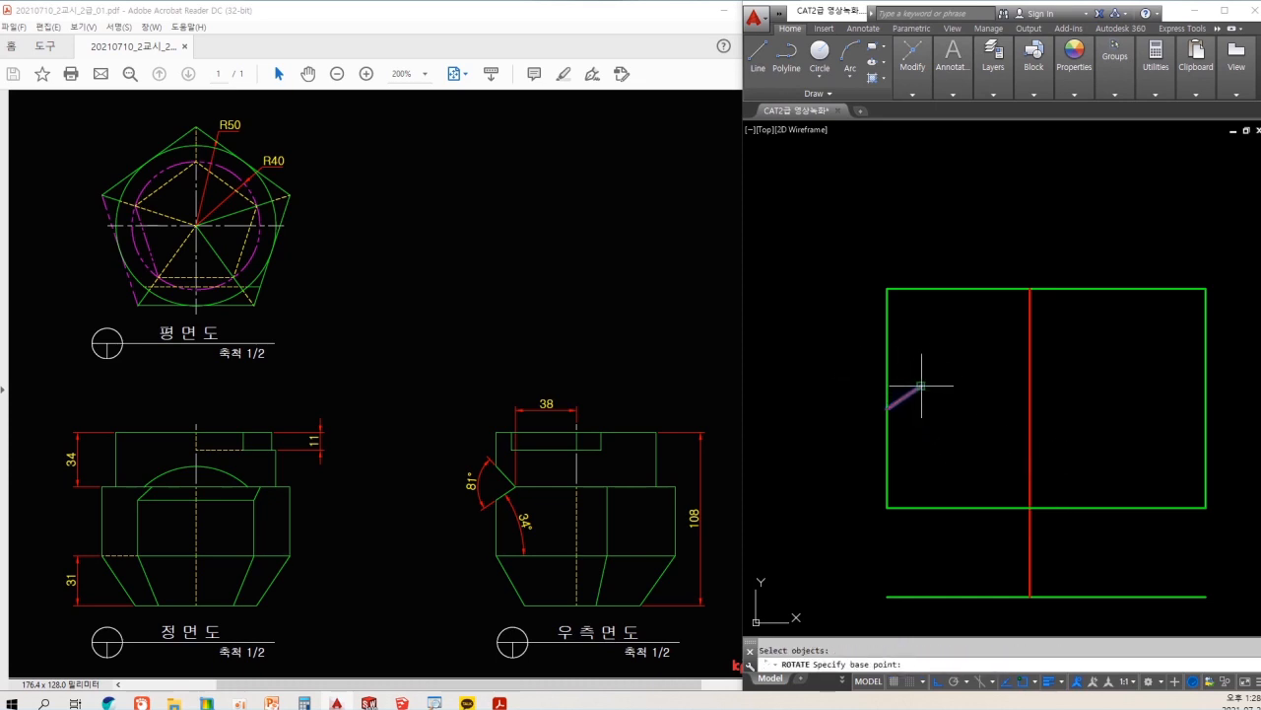
click(922, 385)
text(c)
key(Return)
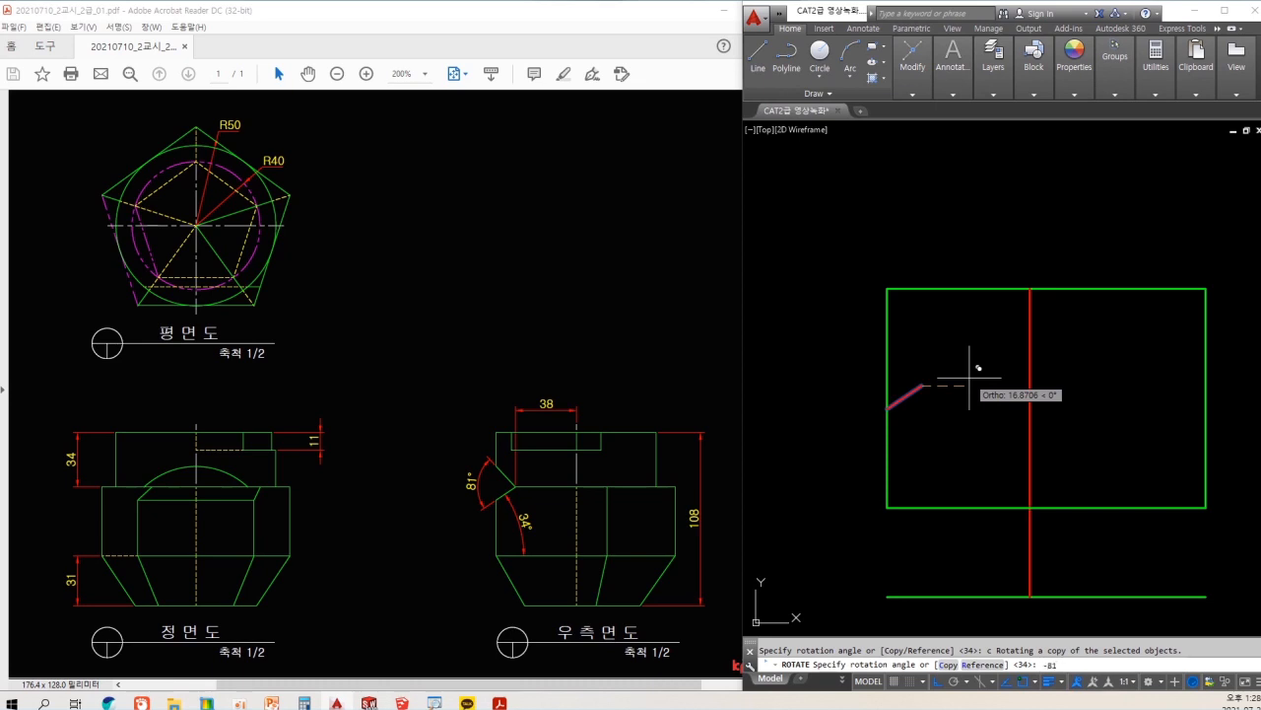
text(-81)
key(Return)
- Extend the rotated notch line to the left edge and match both notch lines to the green outline
text(tr)
shift+click(904, 365)
key(Escape)
text(ma)
click(888, 330)
drag(952, 349, 909, 426)
key(space)
- Trim the side view's left edge between the two notch lines to open the notch
text(dan)
key(Escape)
text(tr)
click(889, 388)
key(Escape)
- Dimension the angle between the lower notch line and the base line, and the angle between both notch lines
text(dan)
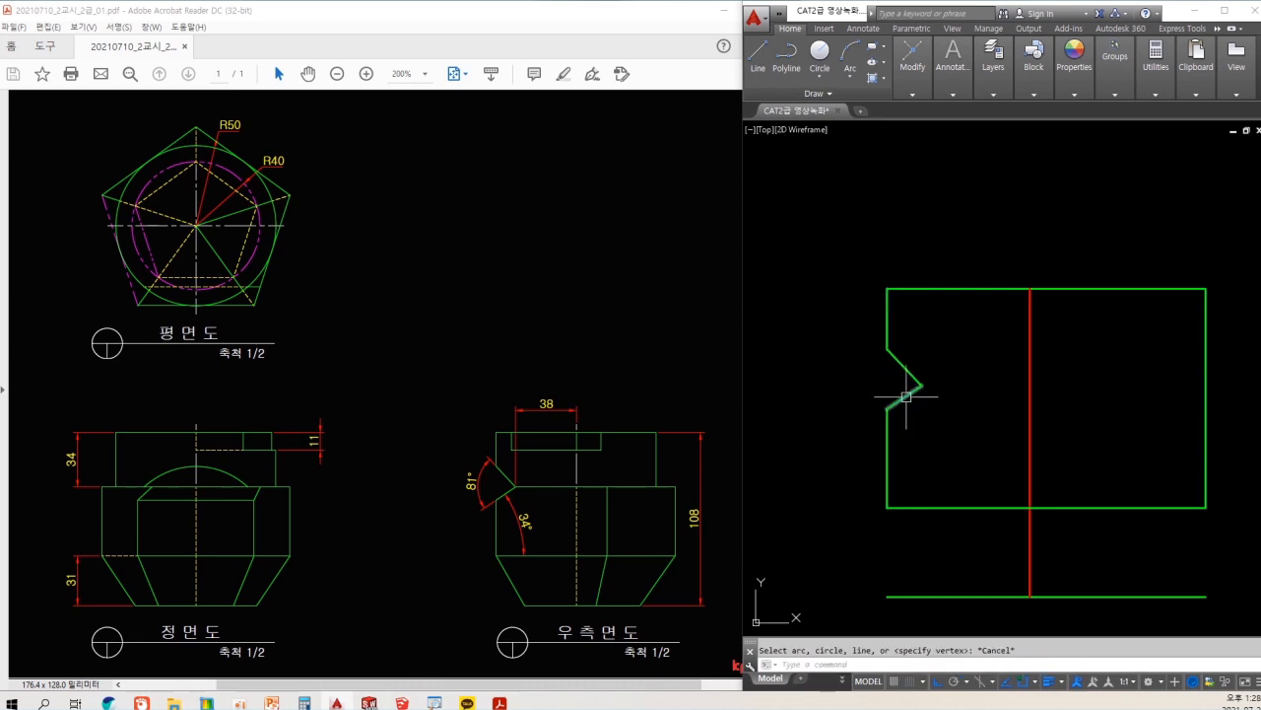
click(907, 397)
click(936, 507)
click(946, 472)
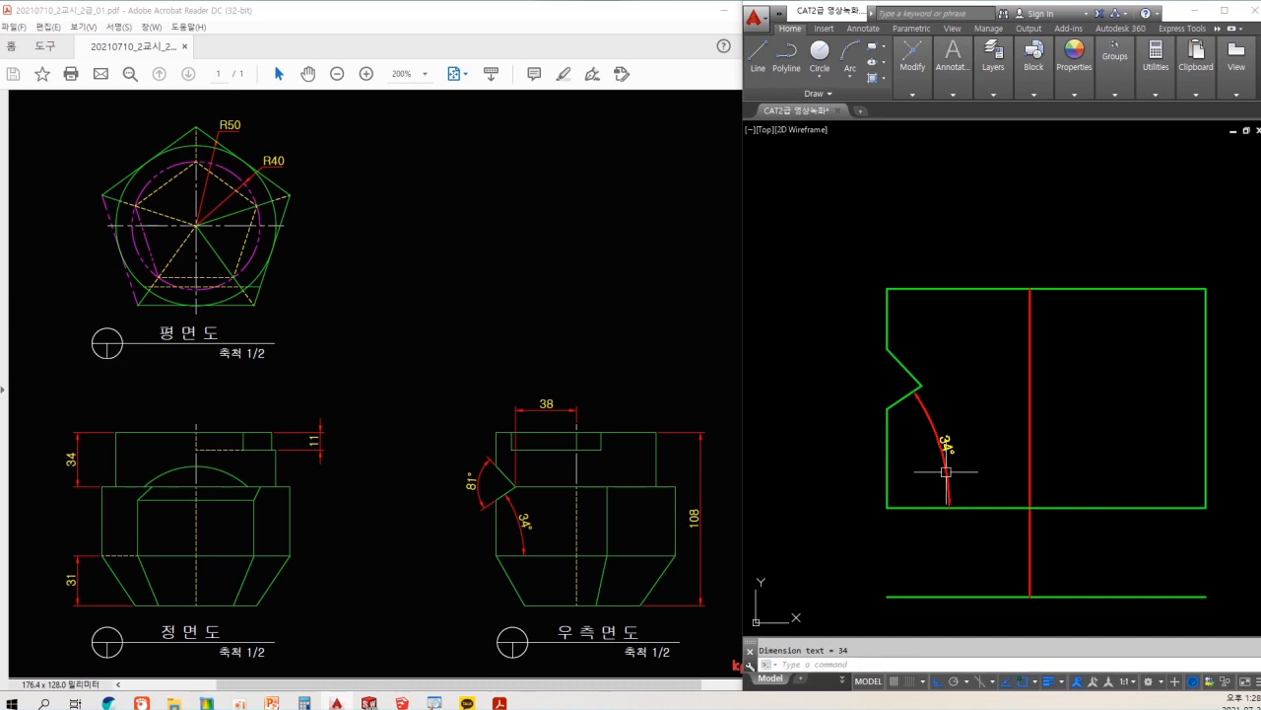
key(space)
click(901, 399)
click(903, 366)
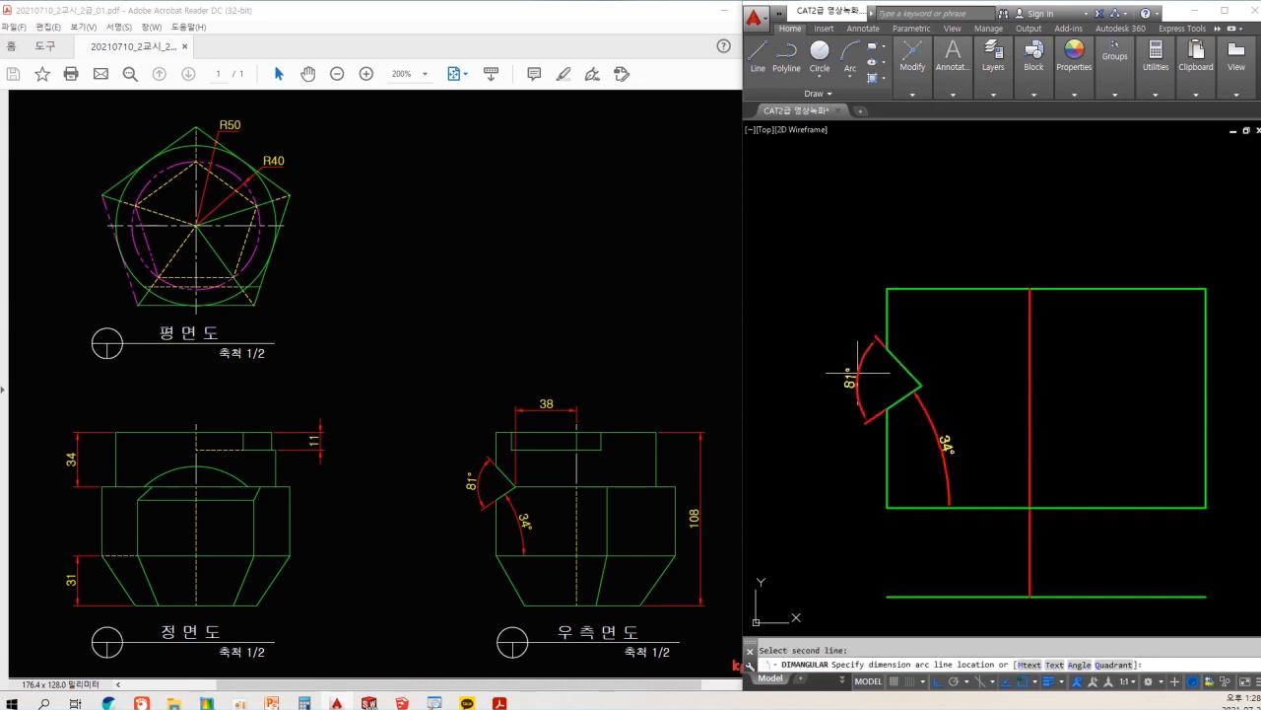
click(857, 398)
- Add a horizontal dimension above the side view from the notch vertex to the vertical centre line
text(dli)
key(space)
click(922, 384)
click(1030, 288)
click(1020, 267)
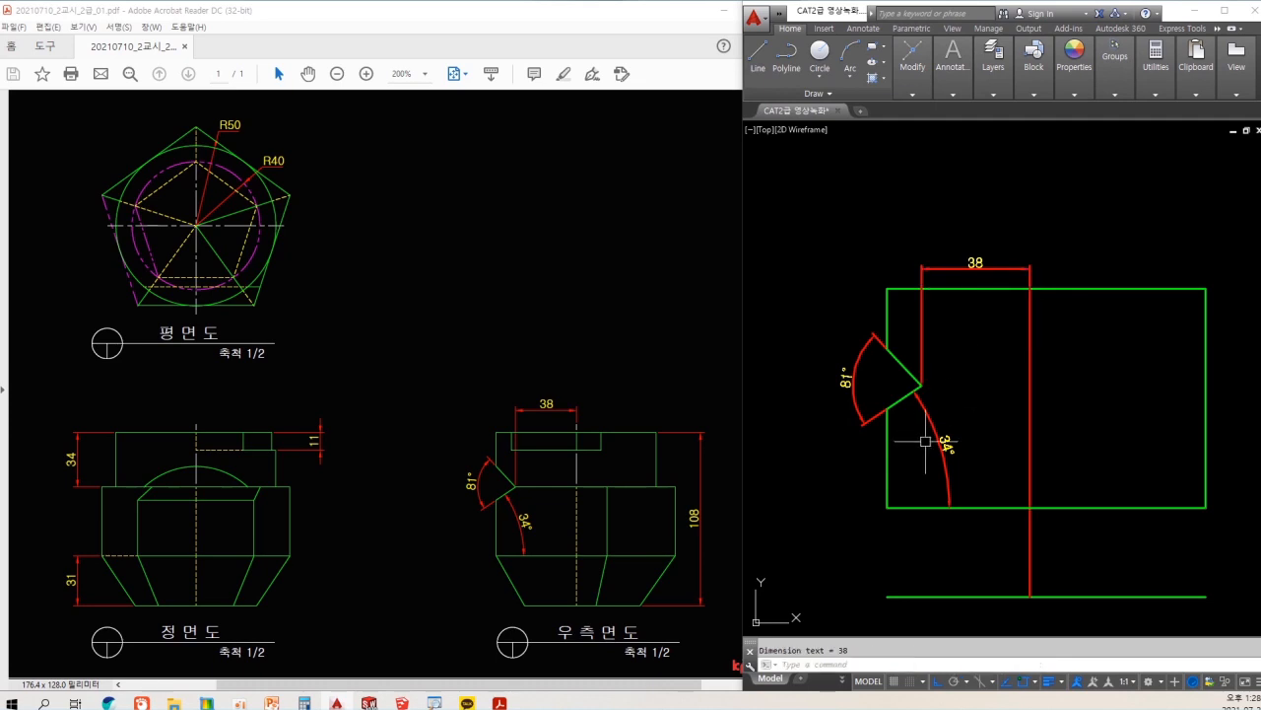
- Erase the two angular dimensions and the linear dimension from the side view
click(940, 439)
text(e)
click(855, 383)
click(826, 383)
click(895, 364)
text(e)
click(919, 359)
text(e)
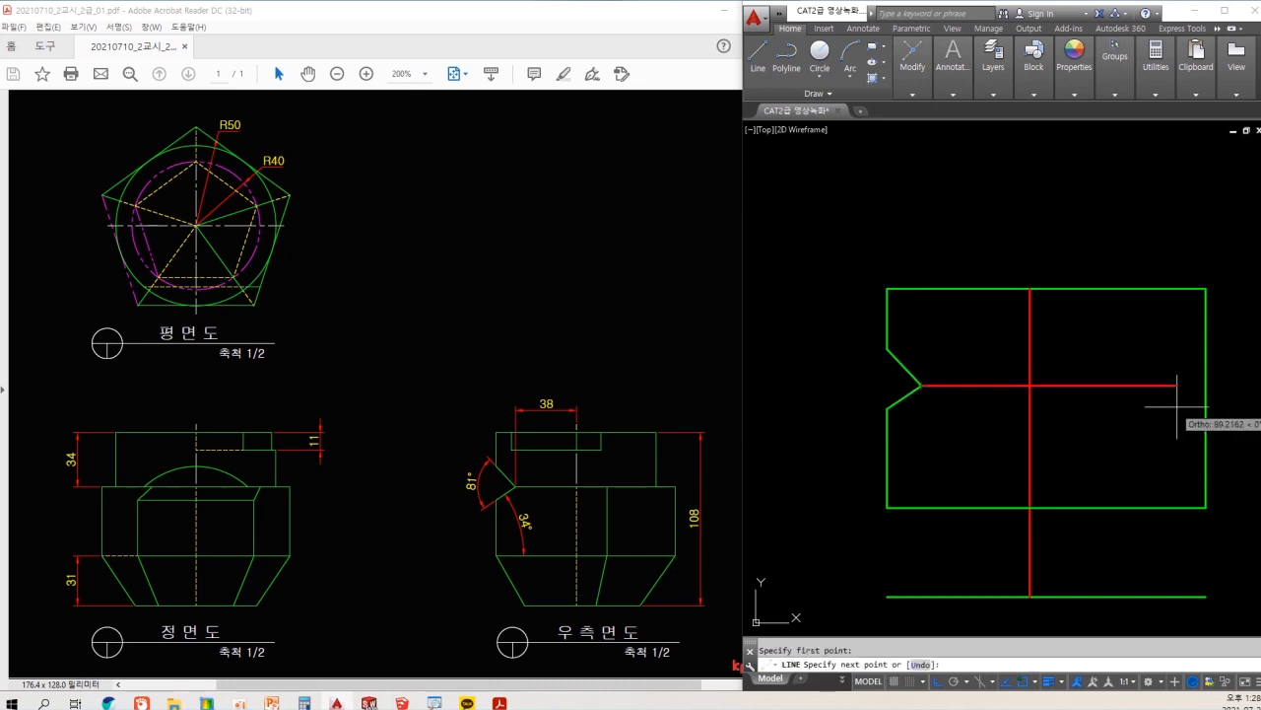
- Draw a horizontal line from the notch vertex to the side view's right edge and match it to the outline
click(1210, 385)
key(Escape)
text(ma)
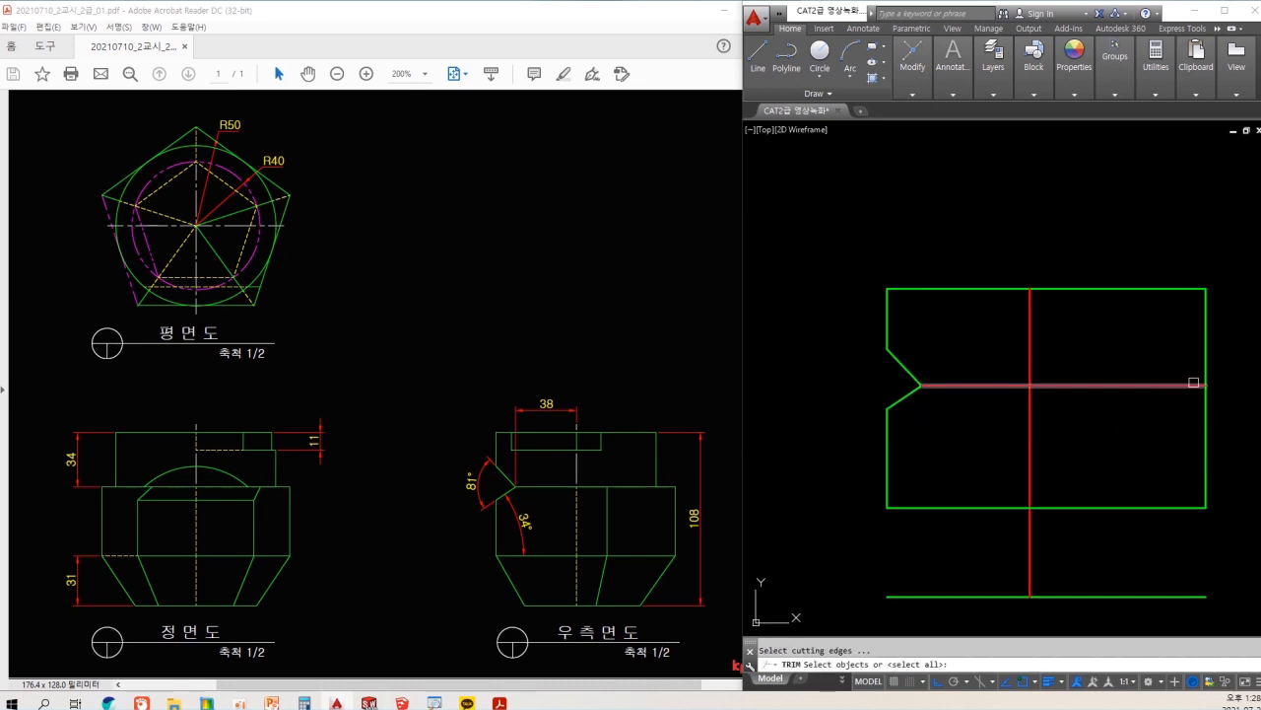
click(1207, 366)
click(1158, 385)
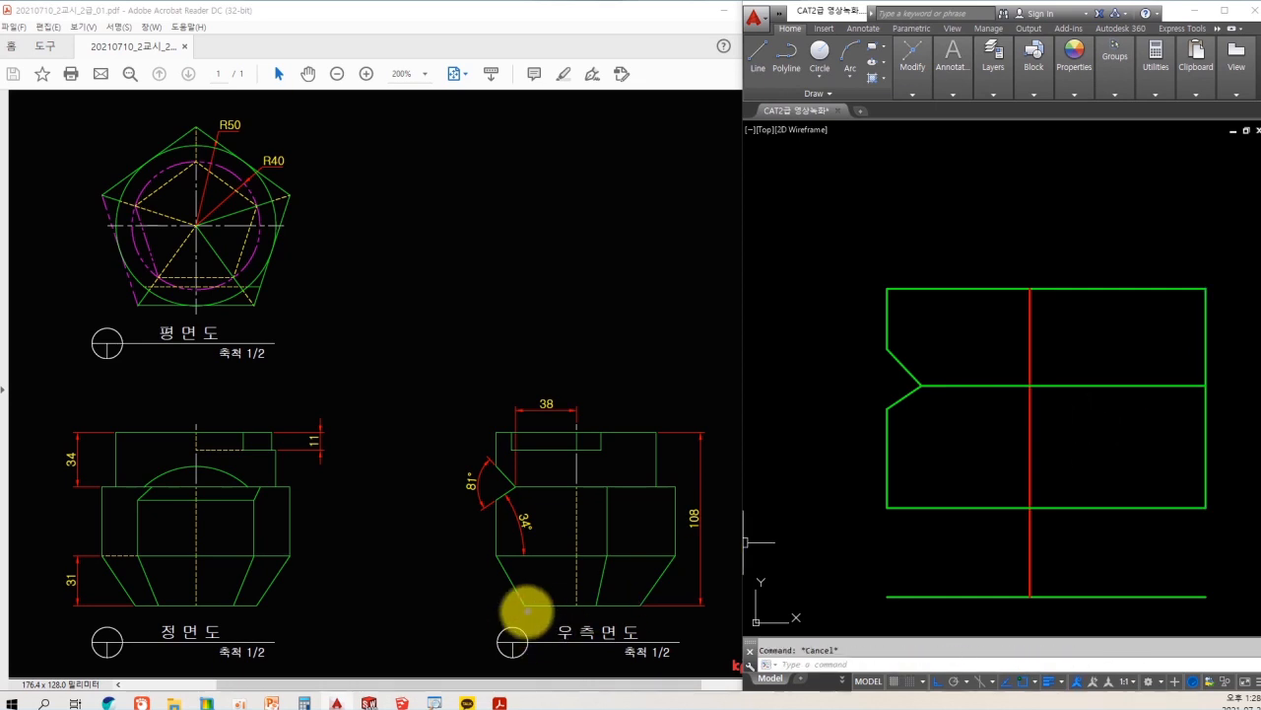
- Project the plan view's inner pentagon lower vertex across the 45° line, and draw a vertical line from there through the side view
drag(523, 604, 534, 355)
mouse_move(385, 286)
mouse_down()
mouse_move(237, 273)
mouse_move(246, 278)
mouse_up()
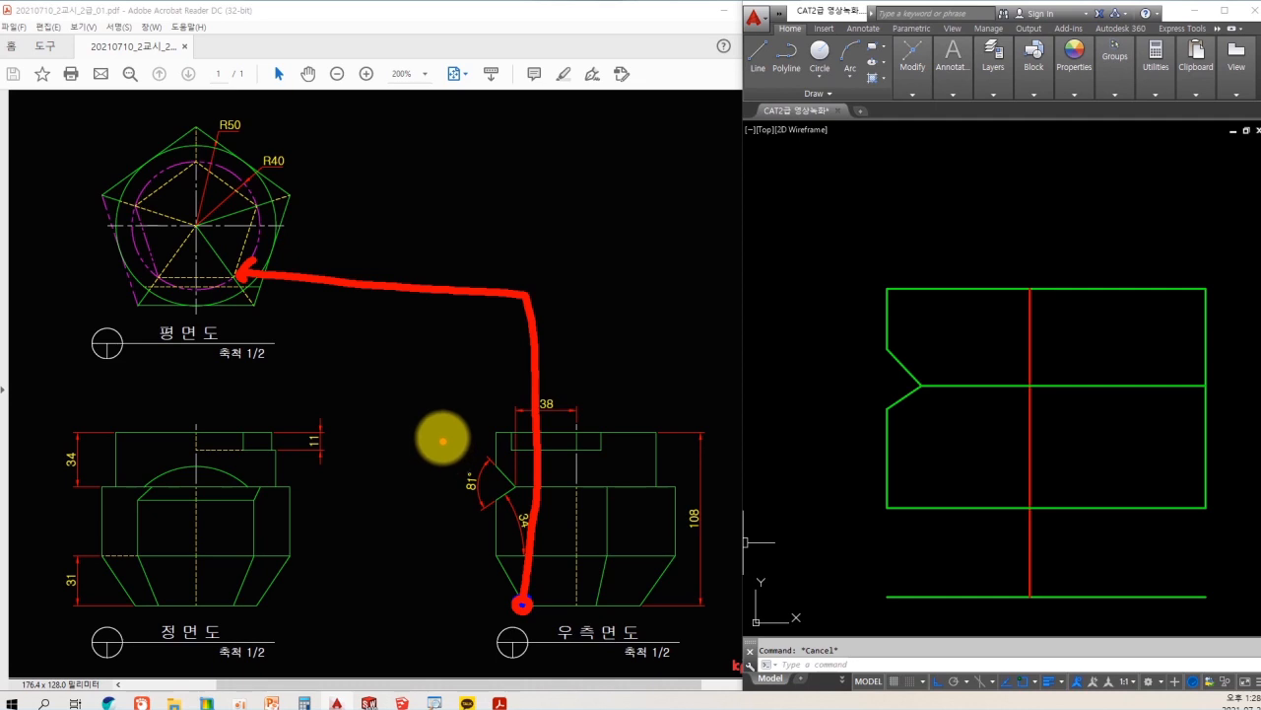
scroll(1012, 441, down, 4)
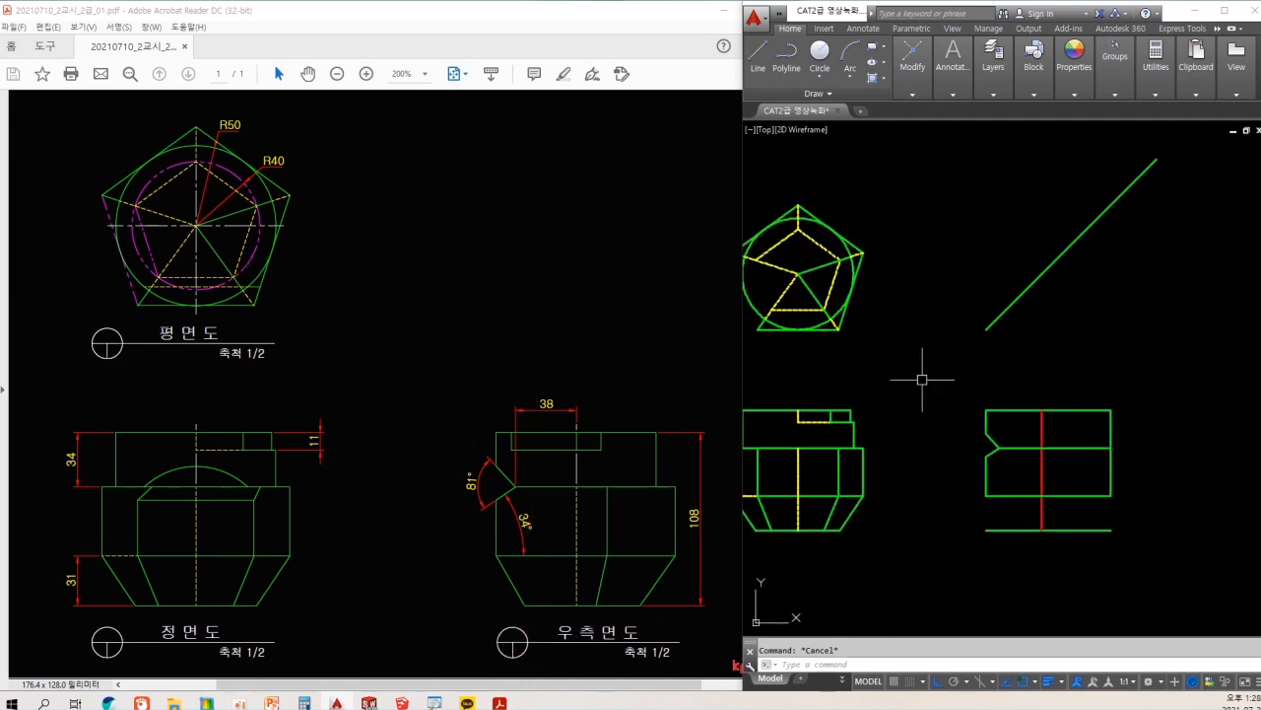
click(1086, 310)
key(Return)
key(Return)
click(1006, 310)
click(1006, 566)
key(Return)
key(Return)
scroll(1015, 547, up, 4)
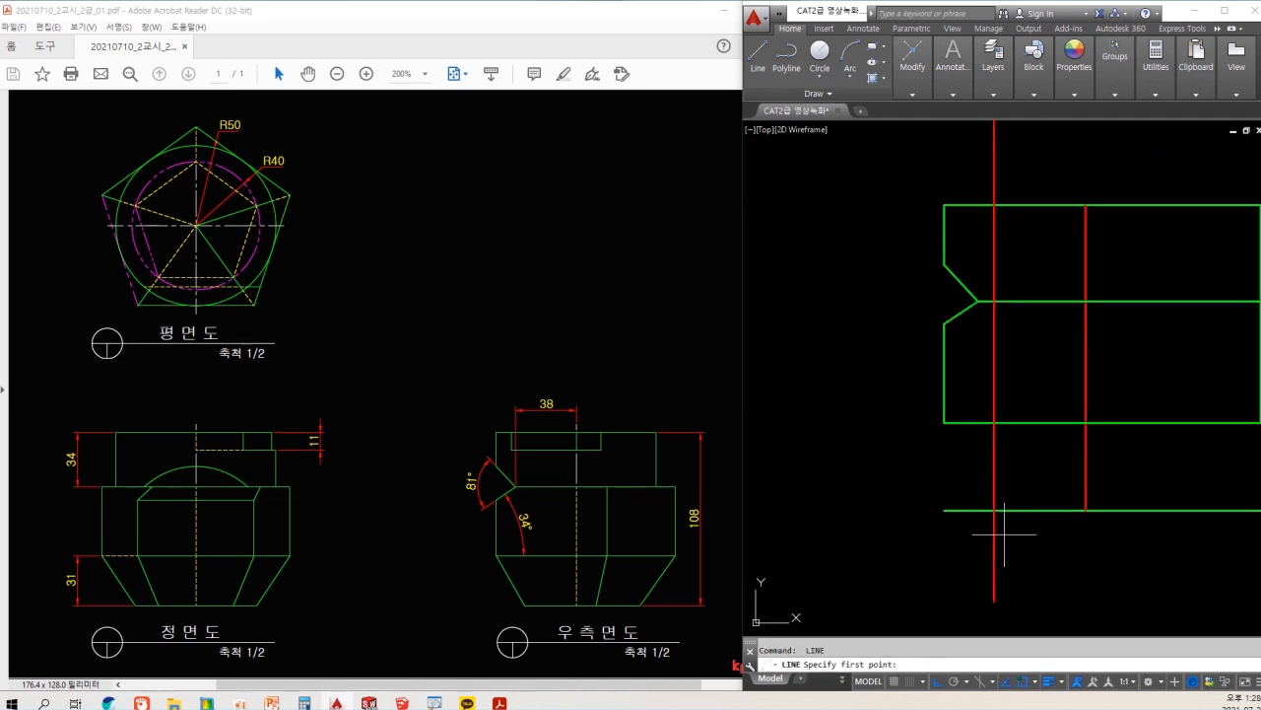
- Draw a slanted edge from the projection line's foot to the side view's lower-left outline corner and join it to the base line with Fillet
click(994, 510)
click(947, 423)
middle_drag(1047, 498, 994, 499)
key(Escape)
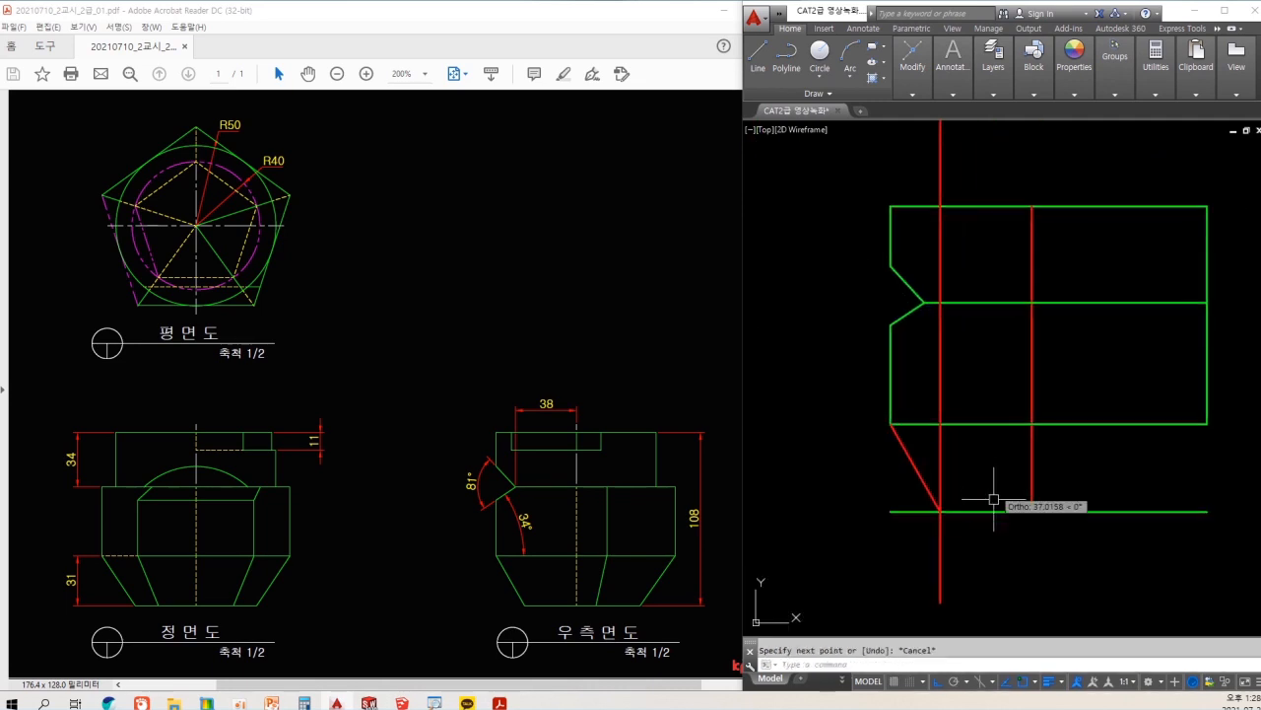
text(e)
key(Return)
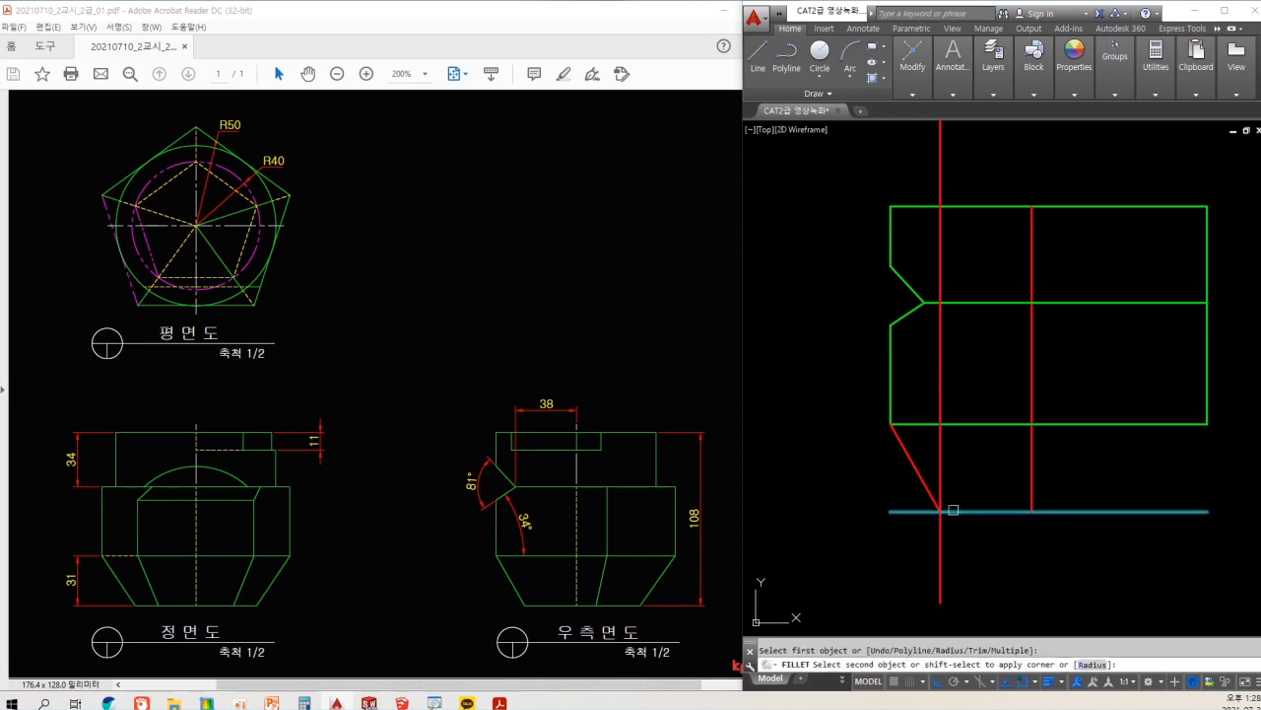
- Erase the vertical projection line at the left taper and match the slanted edge to the green outline
click(939, 498)
key(Return)
text(ma)
key(Return)
click(961, 510)
click(927, 490)
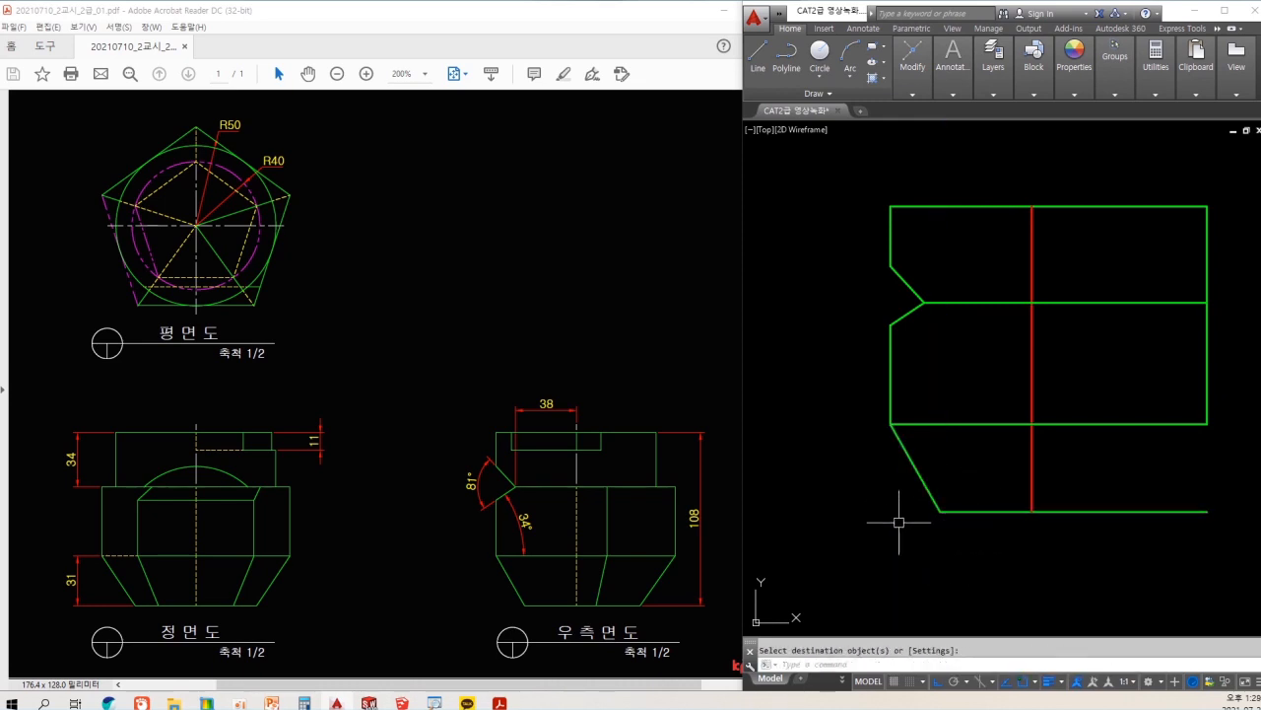
mouse_move(636, 603)
mouse_down()
mouse_move(614, 206)
mouse_move(444, 158)
mouse_move(217, 154)
mouse_move(211, 141)
mouse_move(209, 179)
mouse_up()
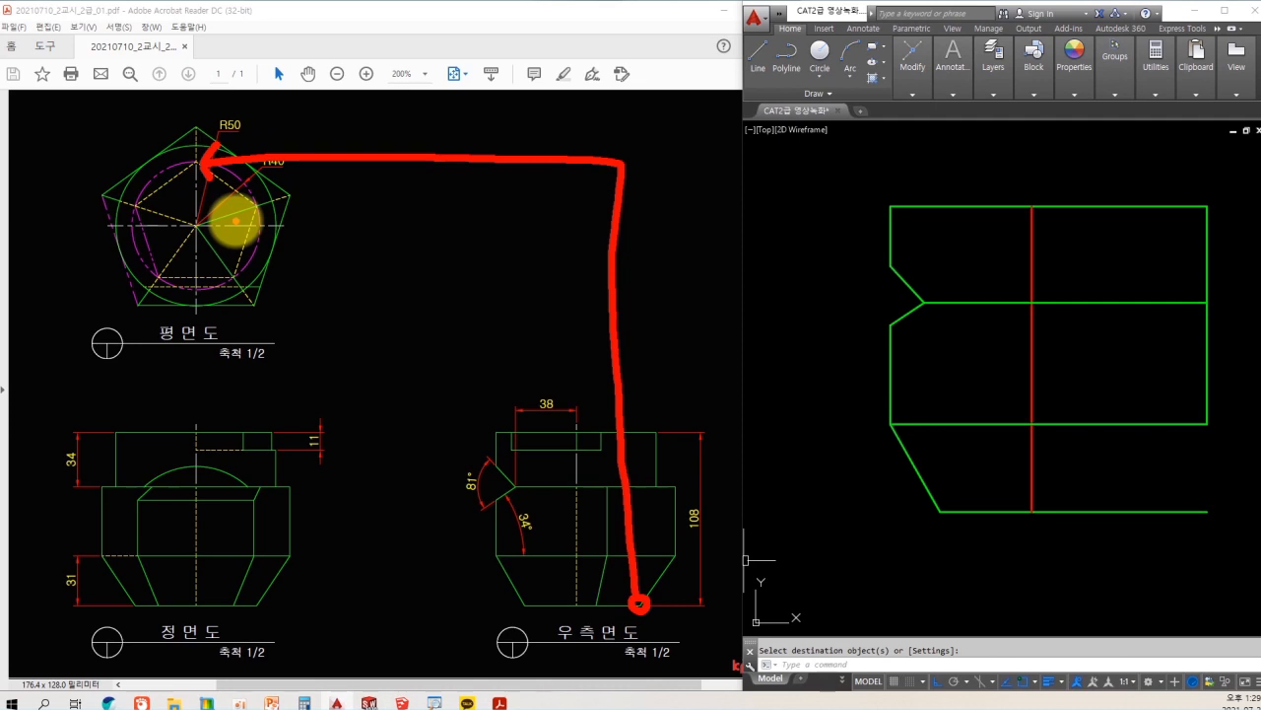
key(Escape)
- Project the plan view's inner pentagon top vertex across the 45° line, and draw a vertical line from there through the side view
scroll(941, 475, down, 5)
middle_drag(963, 453, 1072, 527)
text(l)
key(space)
key(Escape)
click(911, 346)
text(e)
key(space)
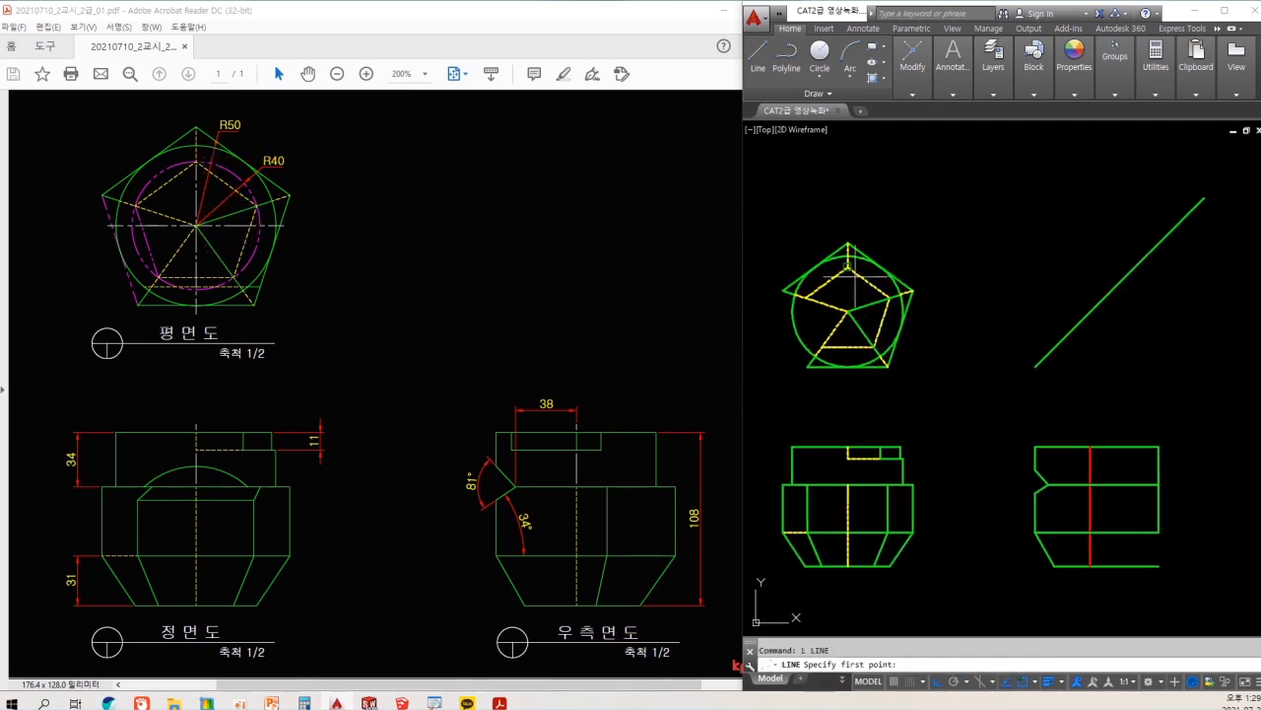
click(1176, 280)
key(space)
key(space)
click(1152, 610)
key(space)
scroll(1147, 594, up, 5)
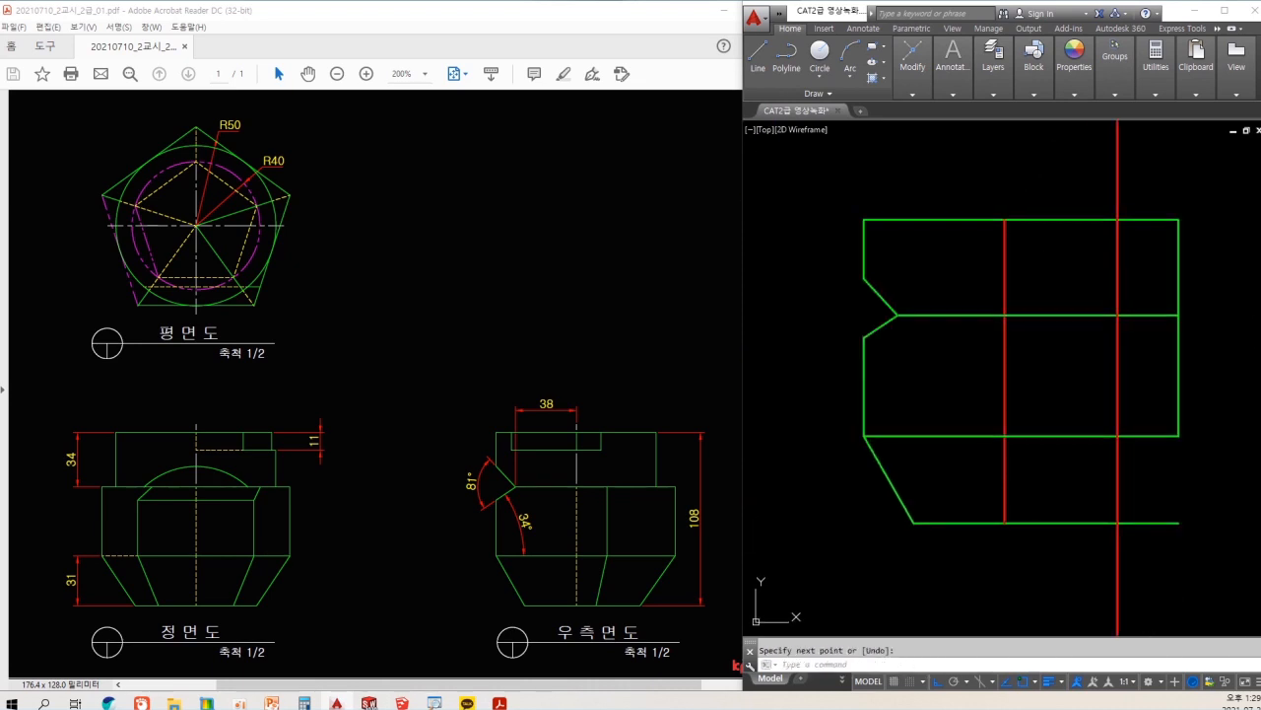
- Draw a slanted edge from the new projection's foot to the side view's lower-right outline corner and trim the base line beyond it
middle_drag(1149, 594, 1127, 578)
key(space)
click(1157, 420)
key(Escape)
text(tr)
key(space)
key(space)
click(1145, 506)
key(Escape)
- Erase the vertical projection line at the right taper and match the new slanted edge to the green outline
click(1097, 523)
key(e)
key(space)
click(1077, 506)
text(ma)
key(space)
click(1157, 518)
click(1090, 477)
key(space)
key(Escape)
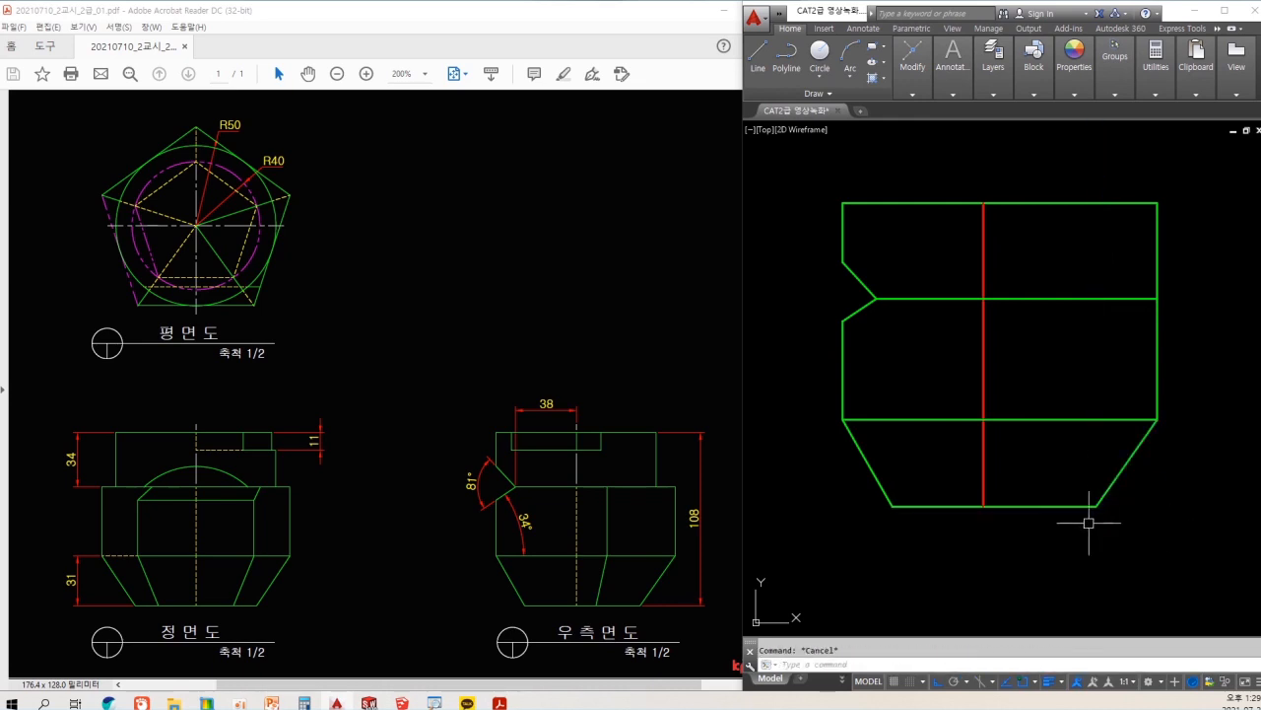
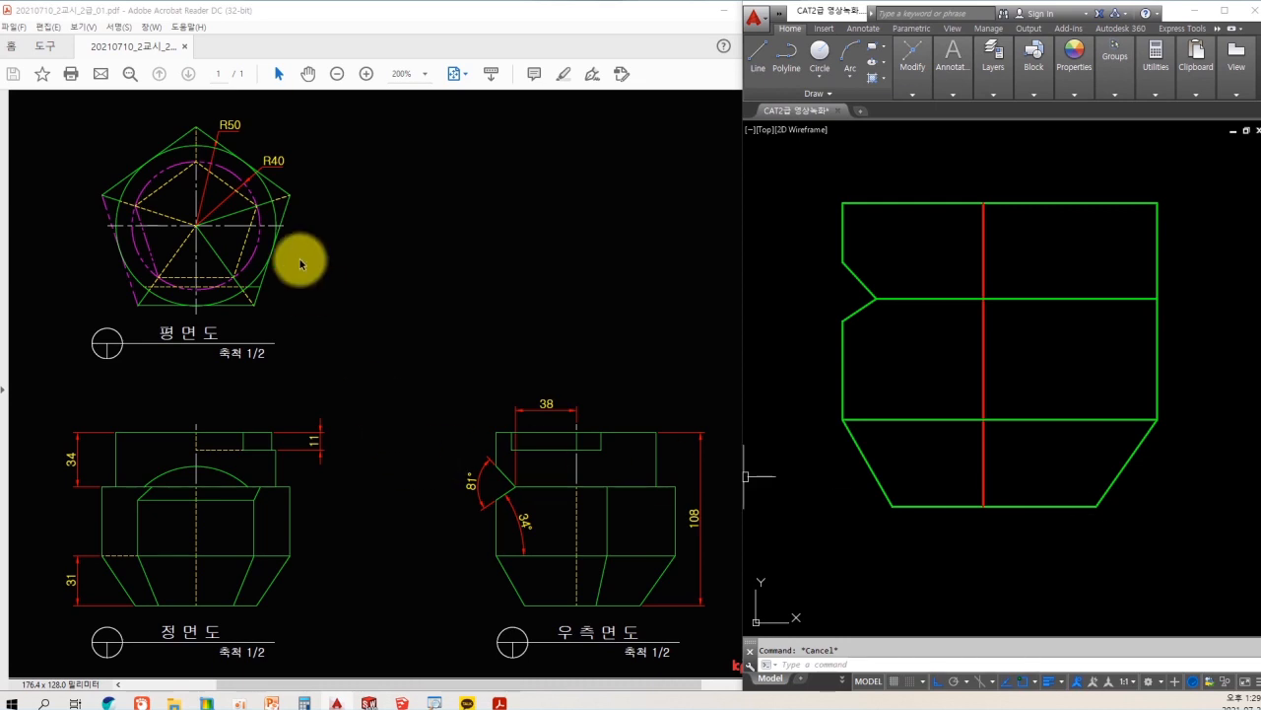
click(290, 193)
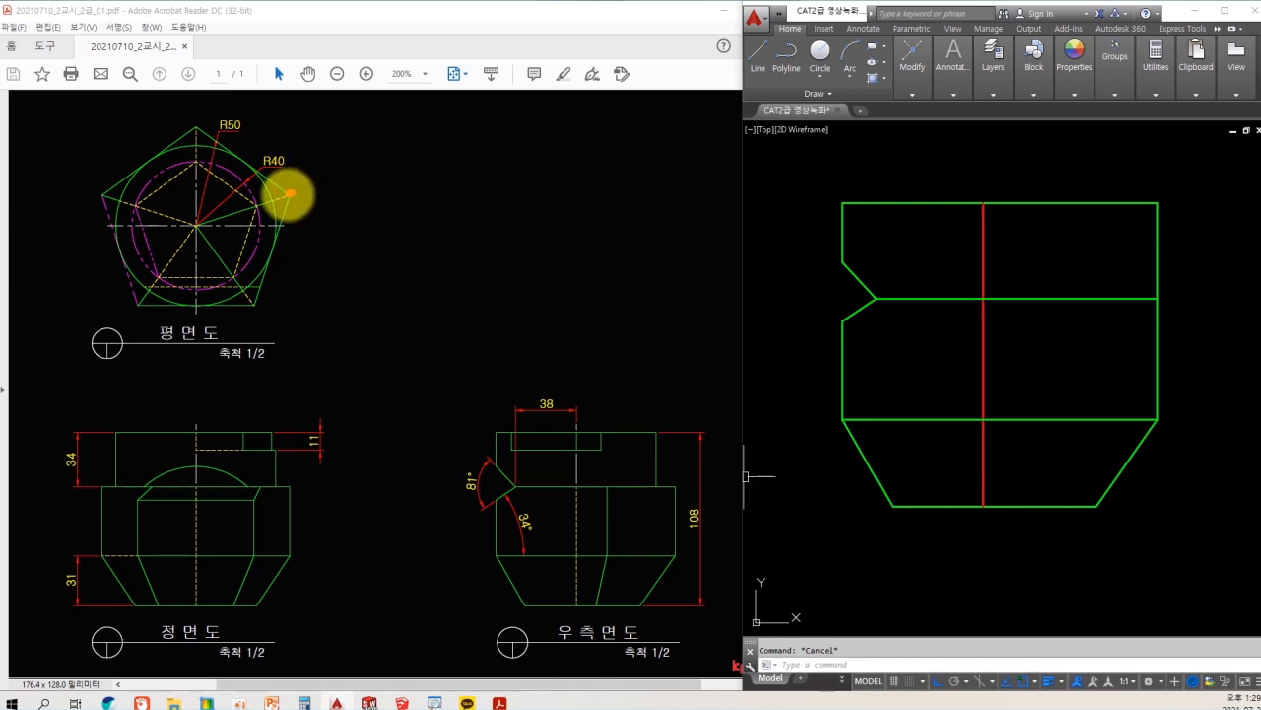
mouse_move(291, 197)
mouse_down()
mouse_move(574, 200)
mouse_move(604, 474)
mouse_move(625, 472)
mouse_up()
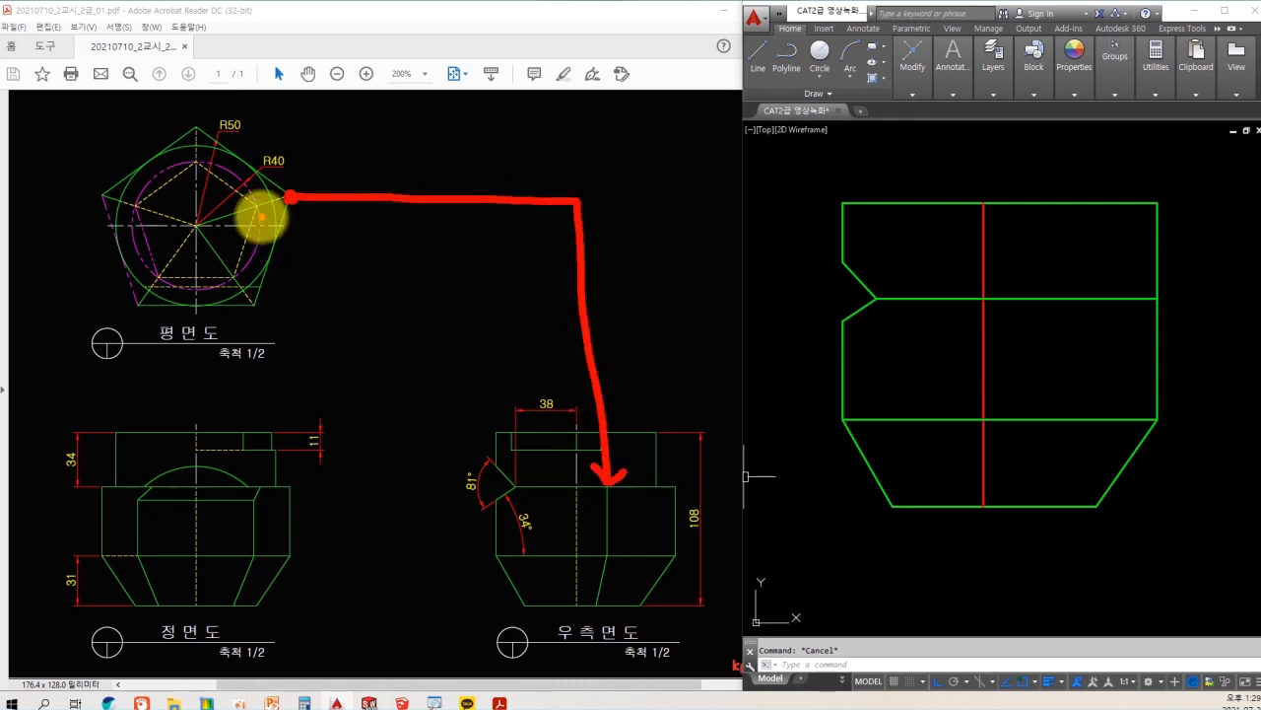
mouse_move(256, 209)
mouse_down()
mouse_move(552, 223)
mouse_move(585, 602)
mouse_move(604, 595)
mouse_up()
key(Escape)
- Erase the leftover horizontal projection line between the plan view and the 45° line
scroll(954, 174, down, 2)
middle_drag(882, 126, 1020, 394)
text(l)
key(space)
key(Escape)
click(948, 205)
click(923, 160)
text(e)
key(space)
- Project the plan view's outer pentagon right vertex across the 45° line, and draw a vertical line from there through the side view
text(l)
click(829, 233)
click(1207, 256)
key(space)
key(space)
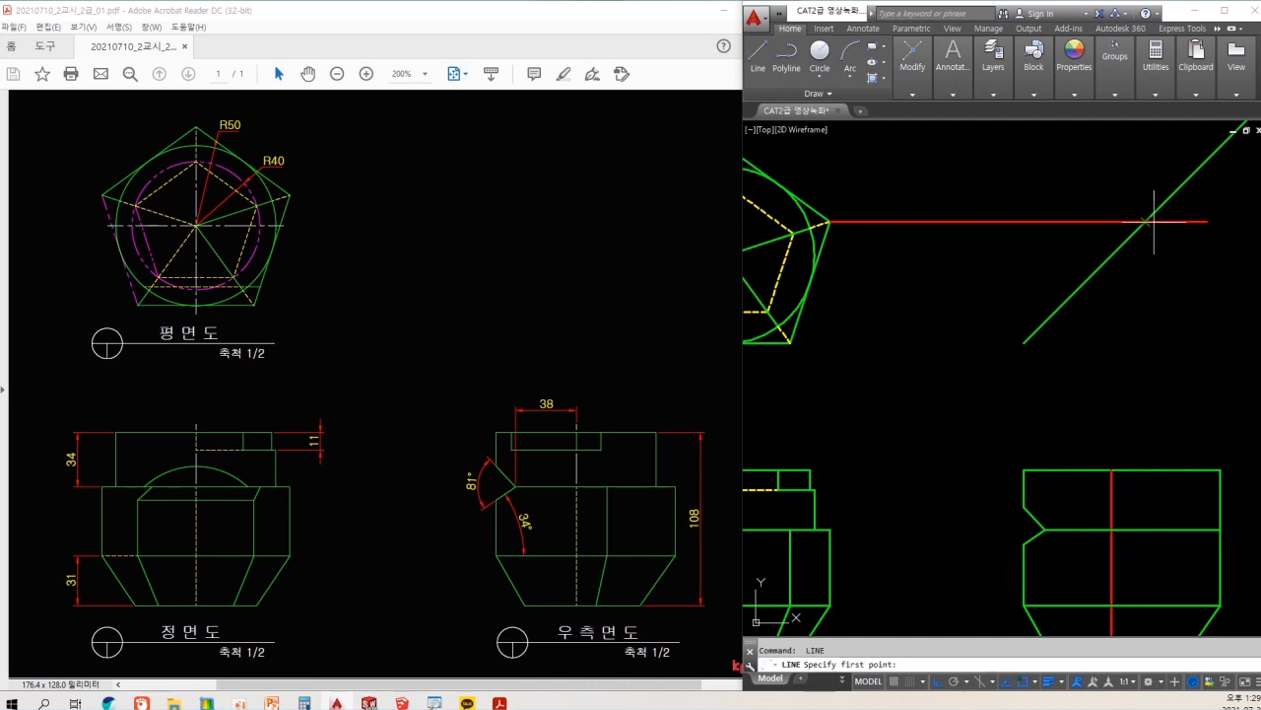
click(1152, 221)
middle_drag(1174, 412, 1113, 319)
click(1103, 547)
key(space)
- Project the plan view's inner pentagon right vertex across the 45° line, and draw a vertical line from there through the side view
middle_drag(954, 435, 1027, 507)
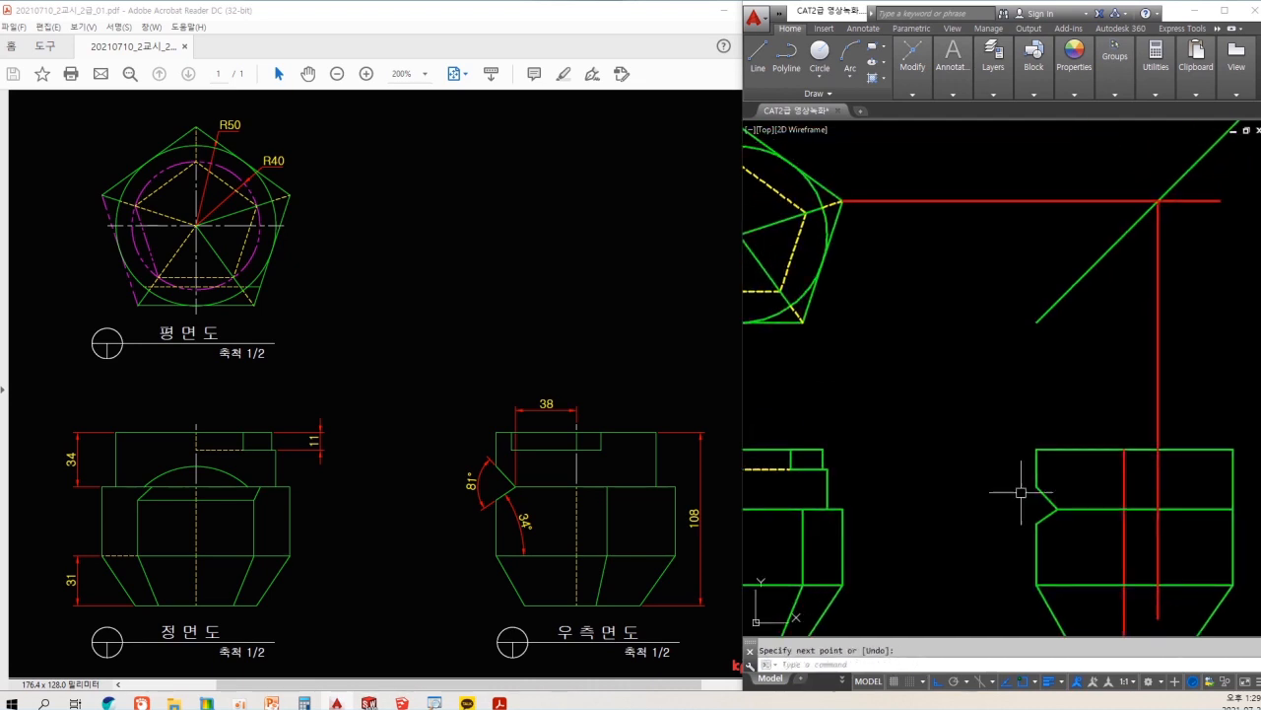
click(1248, 277)
key(space)
key(space)
click(1146, 212)
middle_drag(1207, 411, 1099, 303)
click(1129, 589)
key(space)
- Draw a slanted edge between the two projections across the tapered base and trim the outer-vertex line below it
scroll(1046, 528, up, 4)
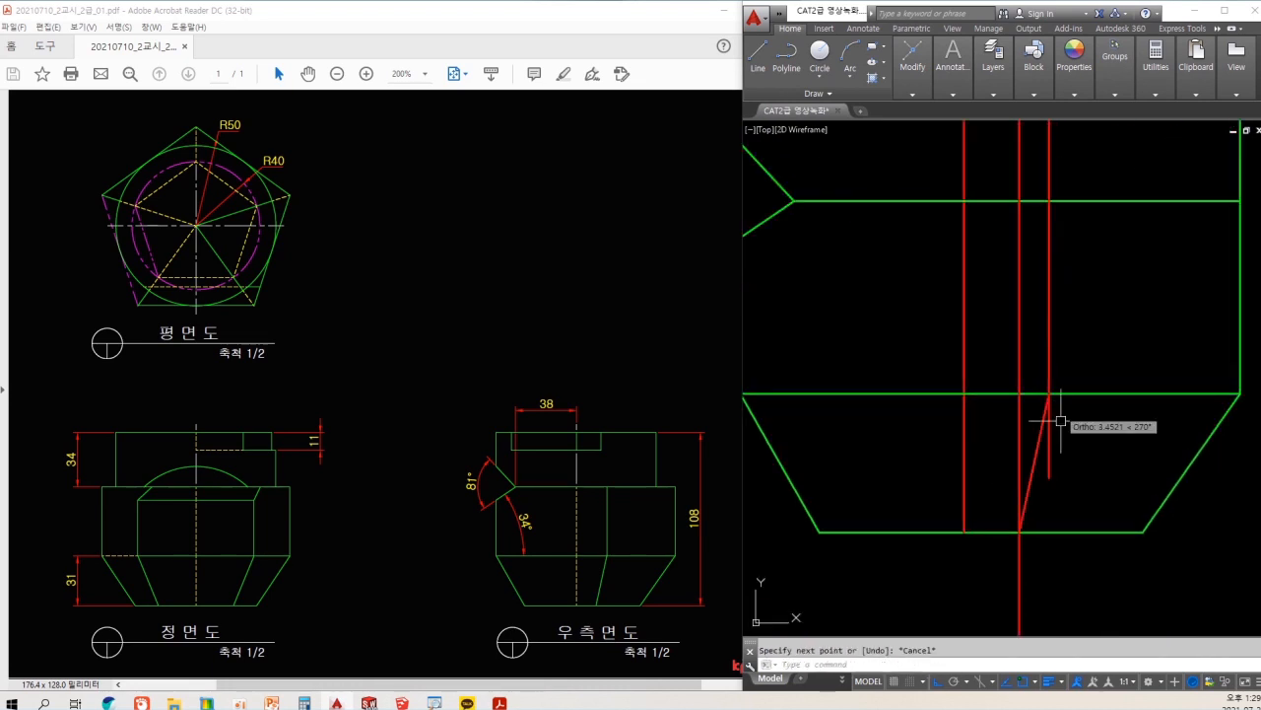
text(tr)
key(space)
click(1050, 470)
key(Escape)
- Erase the inner-vertex projection line and trim the remaining outer-vertex line above the side view's notch-level horizontal line
click(1035, 554)
click(1011, 568)
text(e)
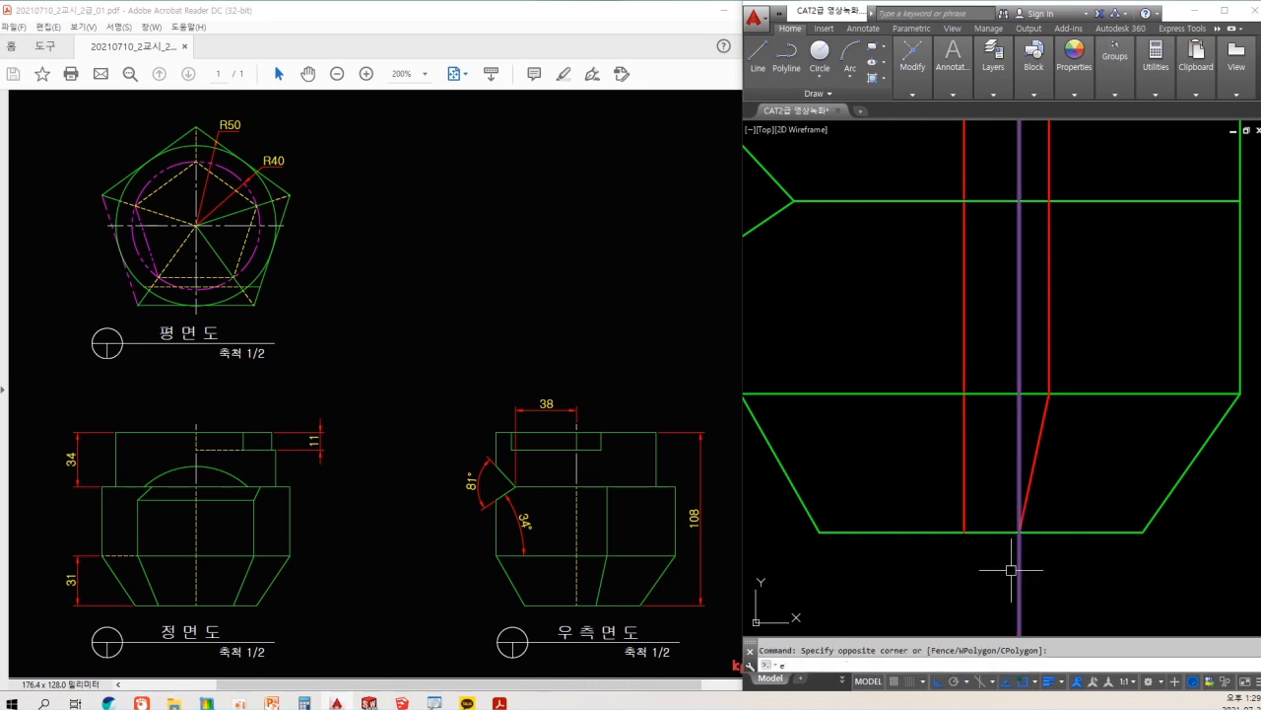
middle_drag(1099, 357, 1100, 409)
text(tr)
click(1119, 281)
click(1100, 197)
key(space)
click(1051, 221)
key(space)
key(Escape)
scroll(1068, 318, down, 3)
- Match the new vertical edge and its slanted continuation in the tapered base to the green outline
text(ma)
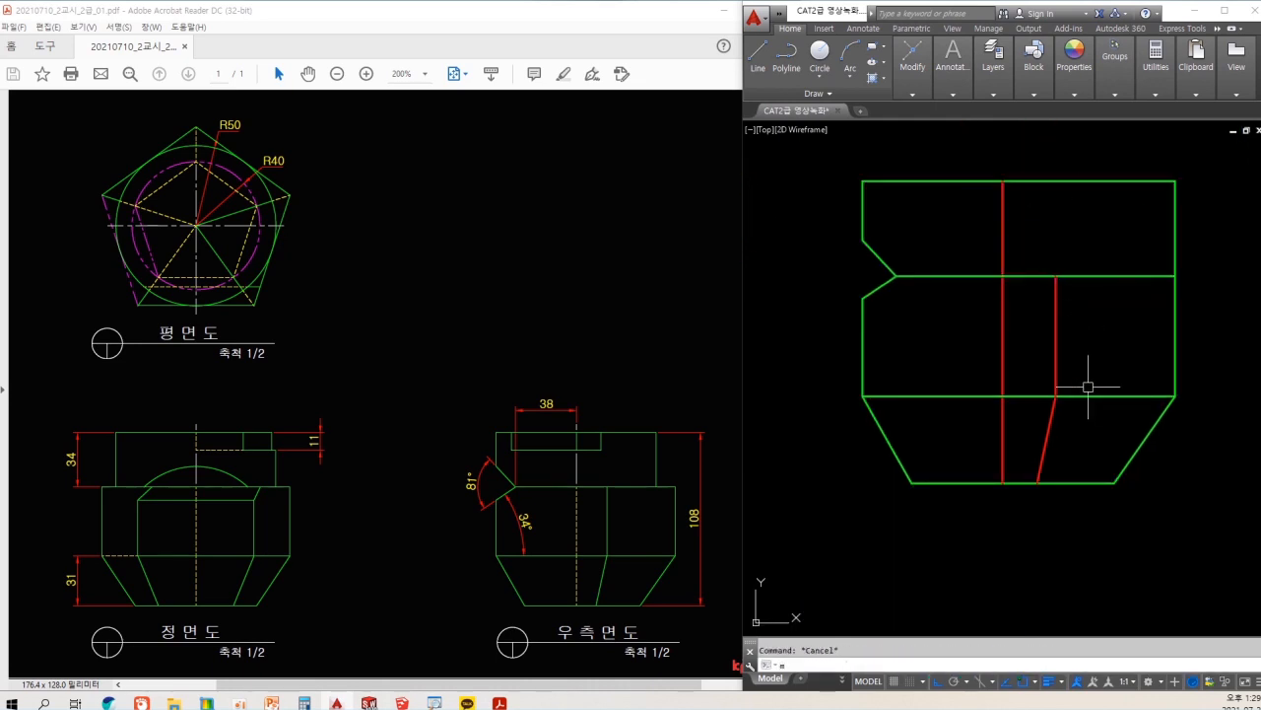
click(1081, 398)
click(1051, 390)
key(Escape)
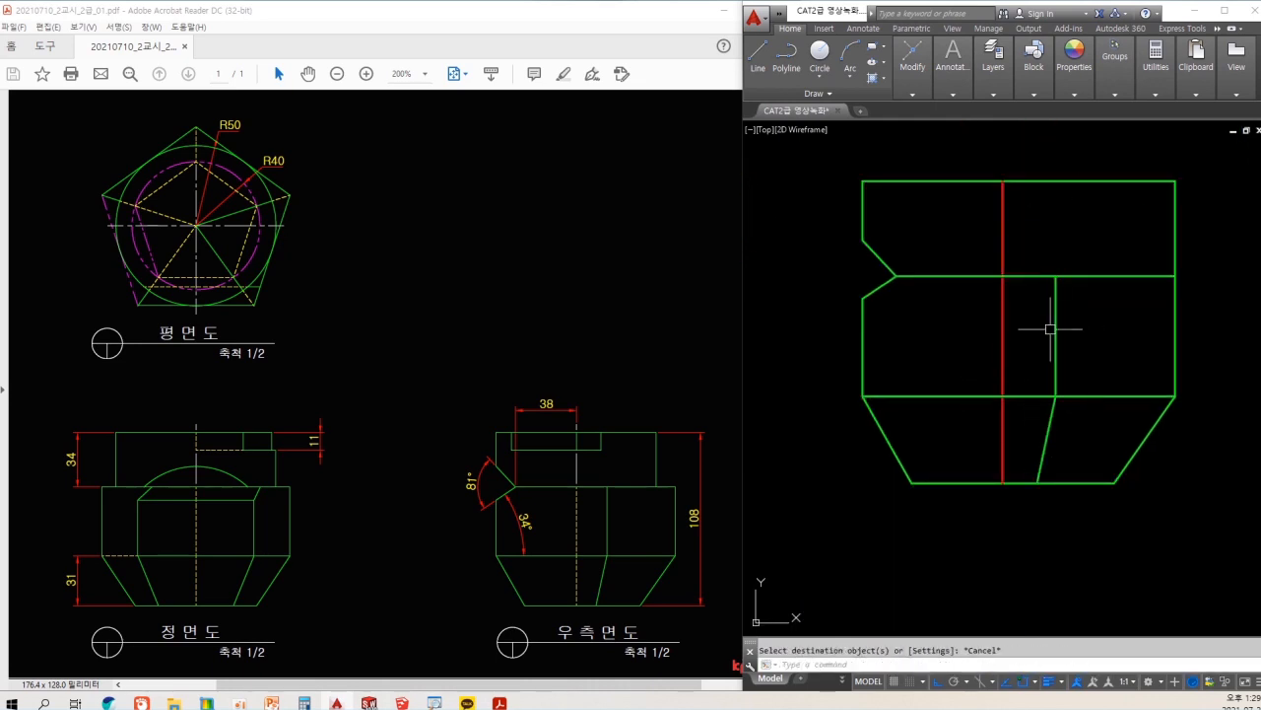
- Trim the side view's vertical centre line above the notch-level horizontal line
text(tr)
click(1036, 263)
click(1021, 315)
key(space)
click(1002, 231)
- Move the remaining vertical centre line to the yellow dashed hidden-line layer
click(1018, 344)
click(976, 296)
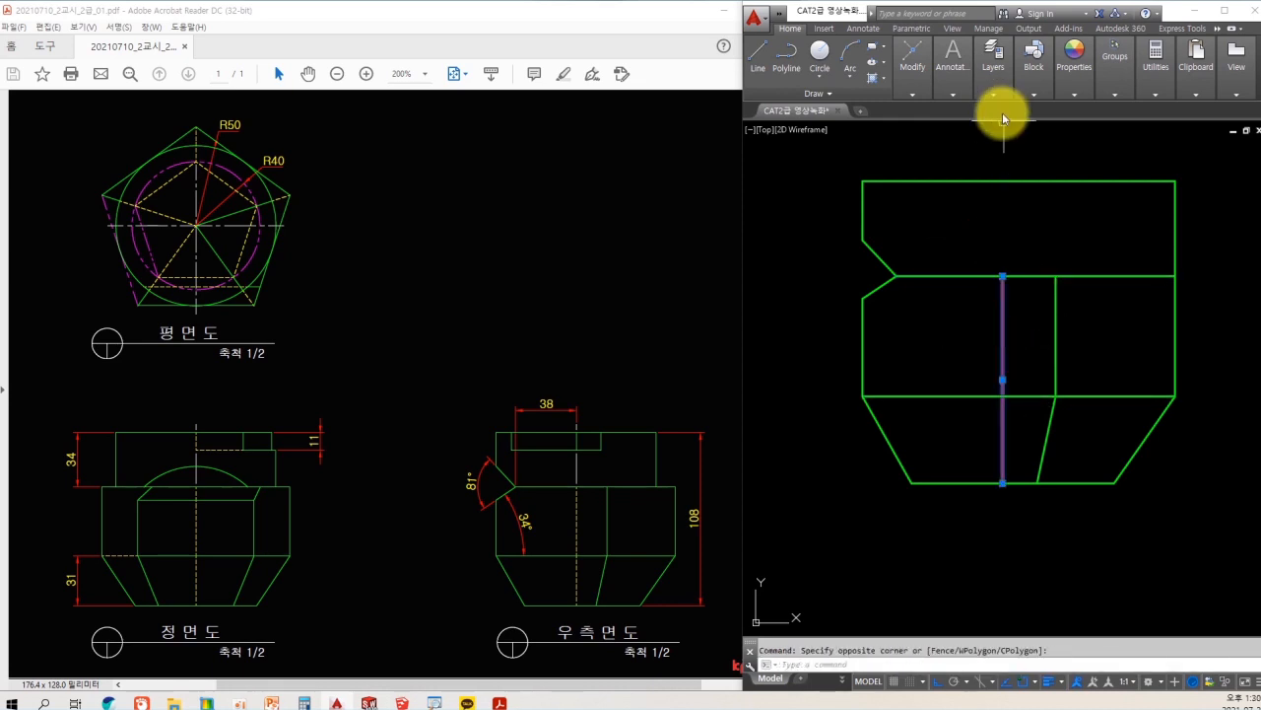
click(993, 59)
click(1056, 111)
click(1084, 204)
key(Escape)
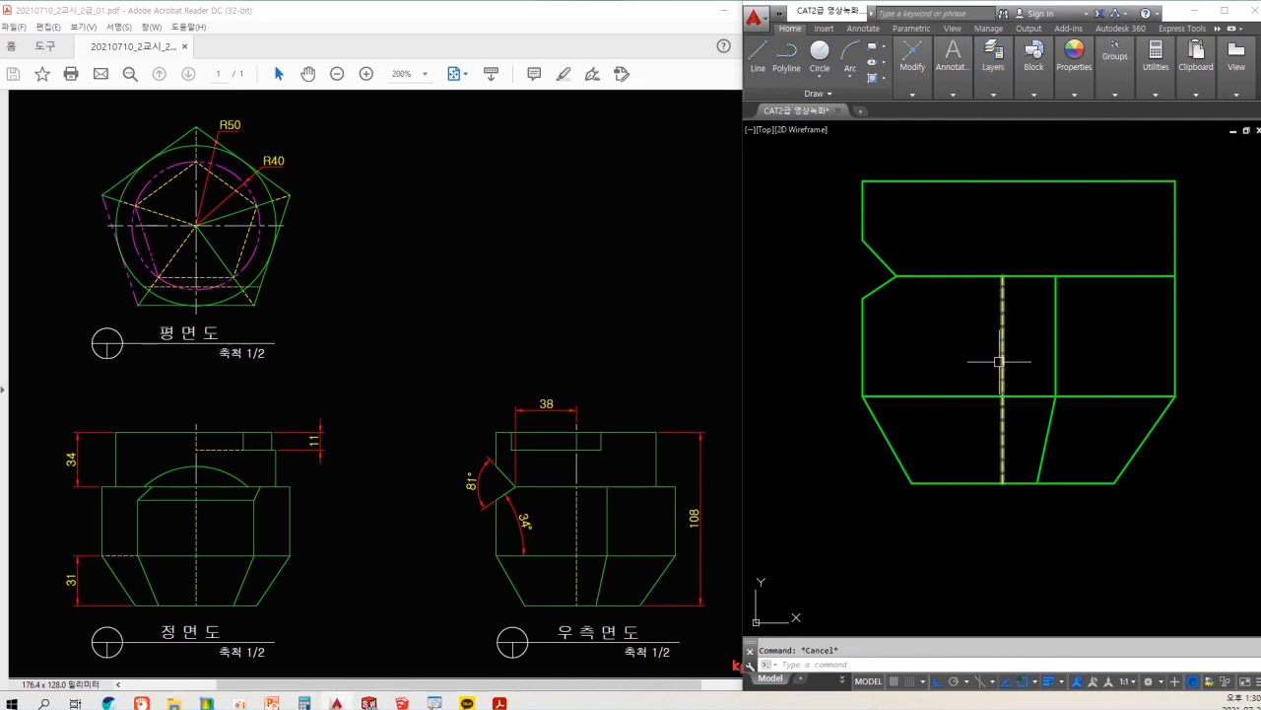
middle_drag(948, 285, 962, 331)
mouse_move(602, 428)
mouse_down()
mouse_move(532, 450)
mouse_move(509, 431)
mouse_up()
mouse_move(317, 459)
mouse_down()
mouse_move(298, 436)
mouse_move(313, 462)
mouse_up()
drag(214, 453, 303, 463)
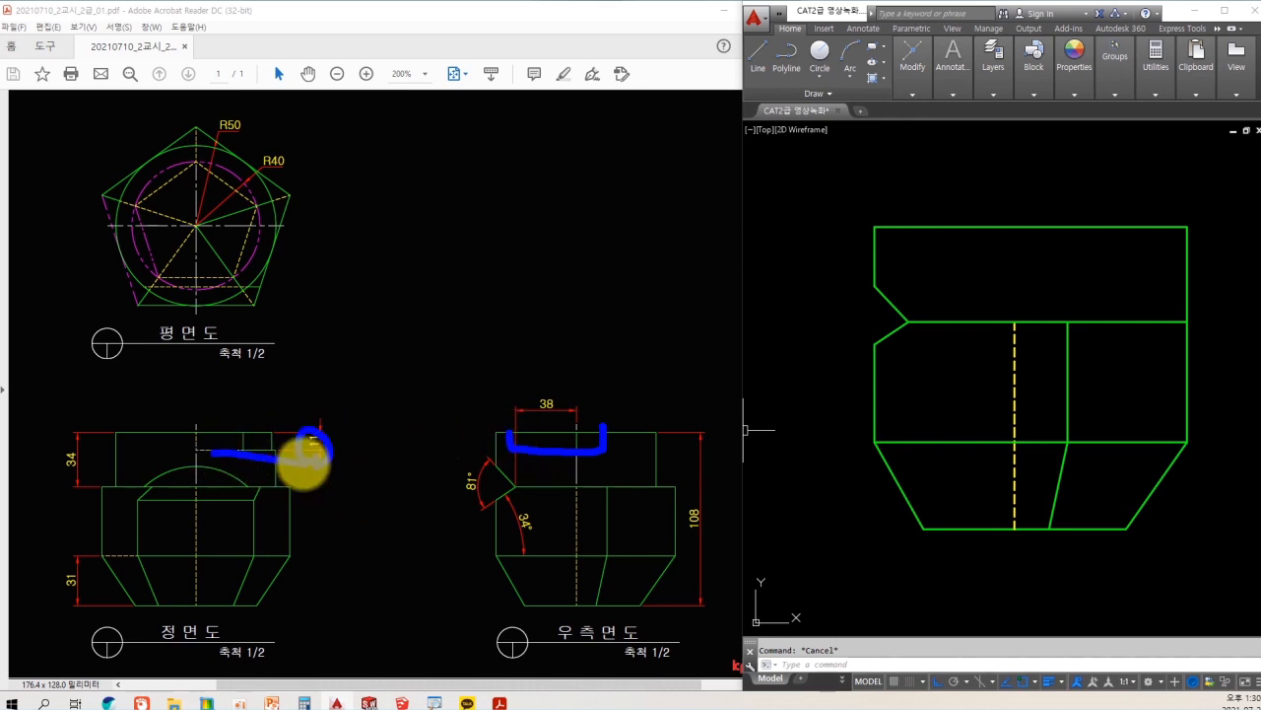
key(Escape)
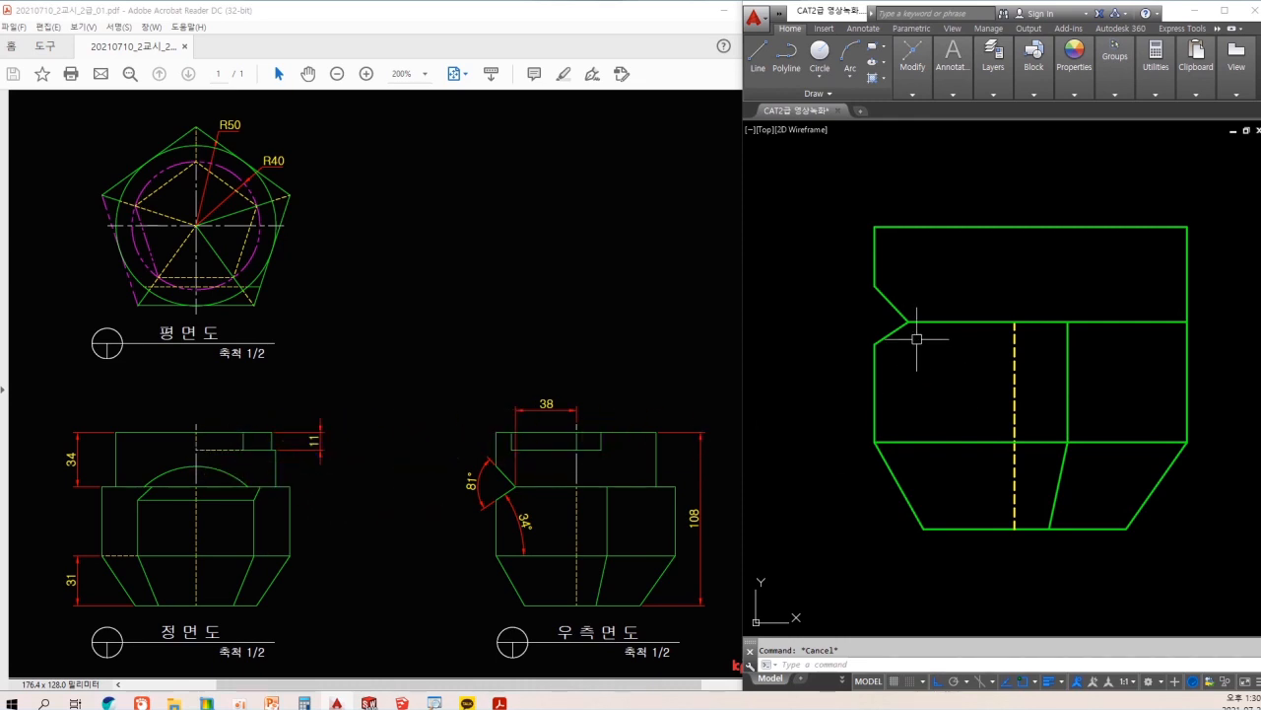
- Draw a horizontal projection line from the bottom of the front view's top recess across the side view
scroll(912, 338, down, 2)
middle_drag(908, 336, 1056, 389)
text(l)
key(space)
click(826, 341)
scroll(1183, 345, up, 2)
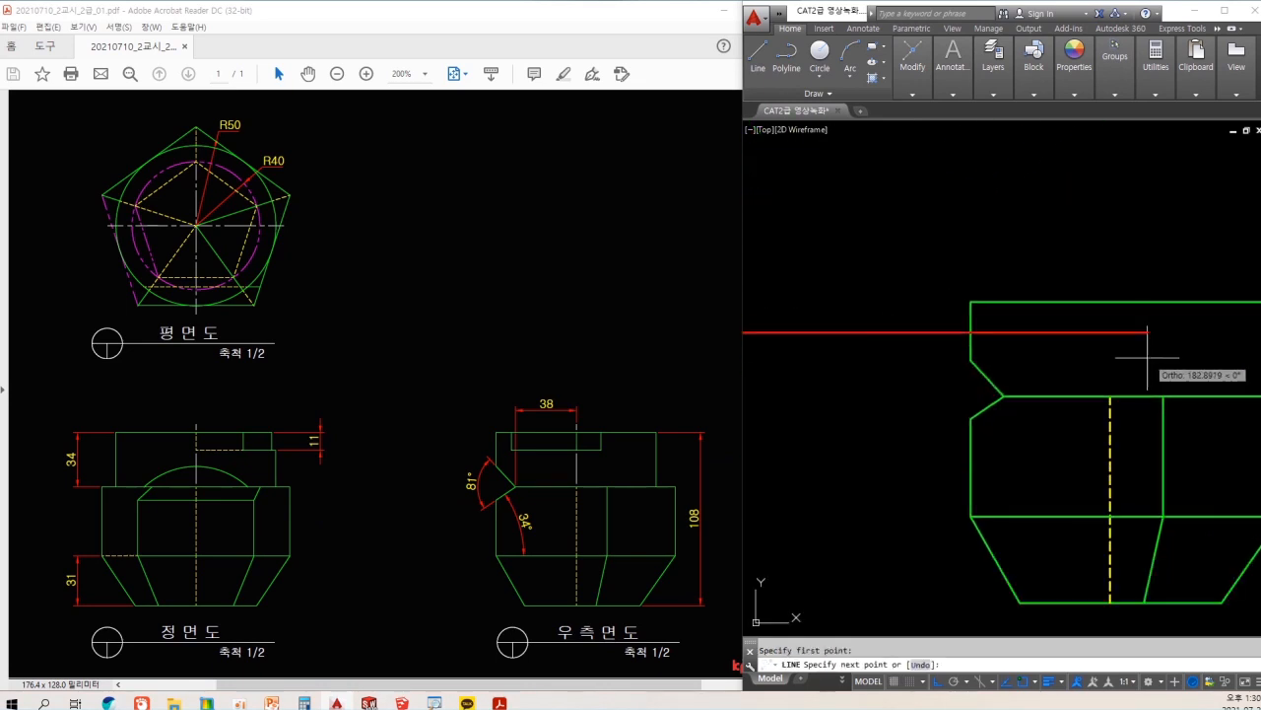
key(Escape)
- Draw a vertical line up from the hidden line's upper end and trim it to between the recess projection and the top edge
middle_drag(1075, 390, 1034, 428)
key(space)
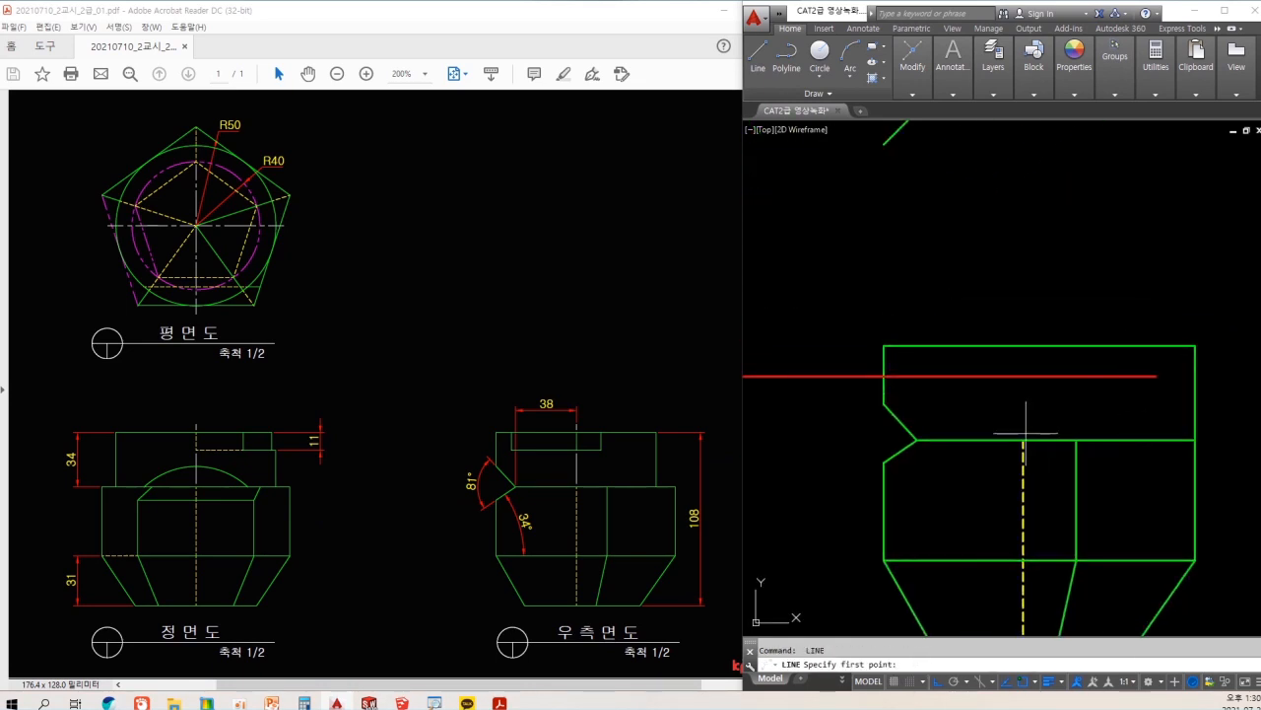
click(1025, 439)
click(1039, 310)
key(Escape)
text(tr)
key(space)
key(space)
click(1023, 398)
click(1024, 327)
key(Escape)
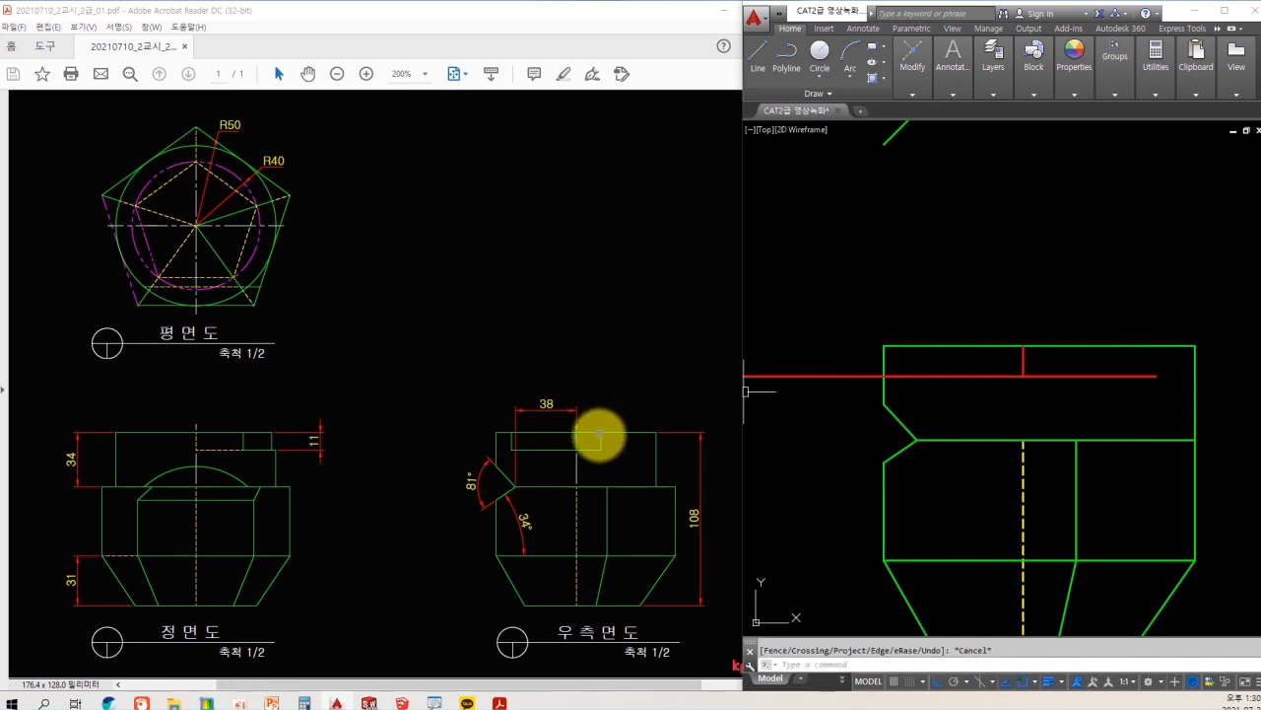
click(599, 440)
drag(275, 200, 331, 136)
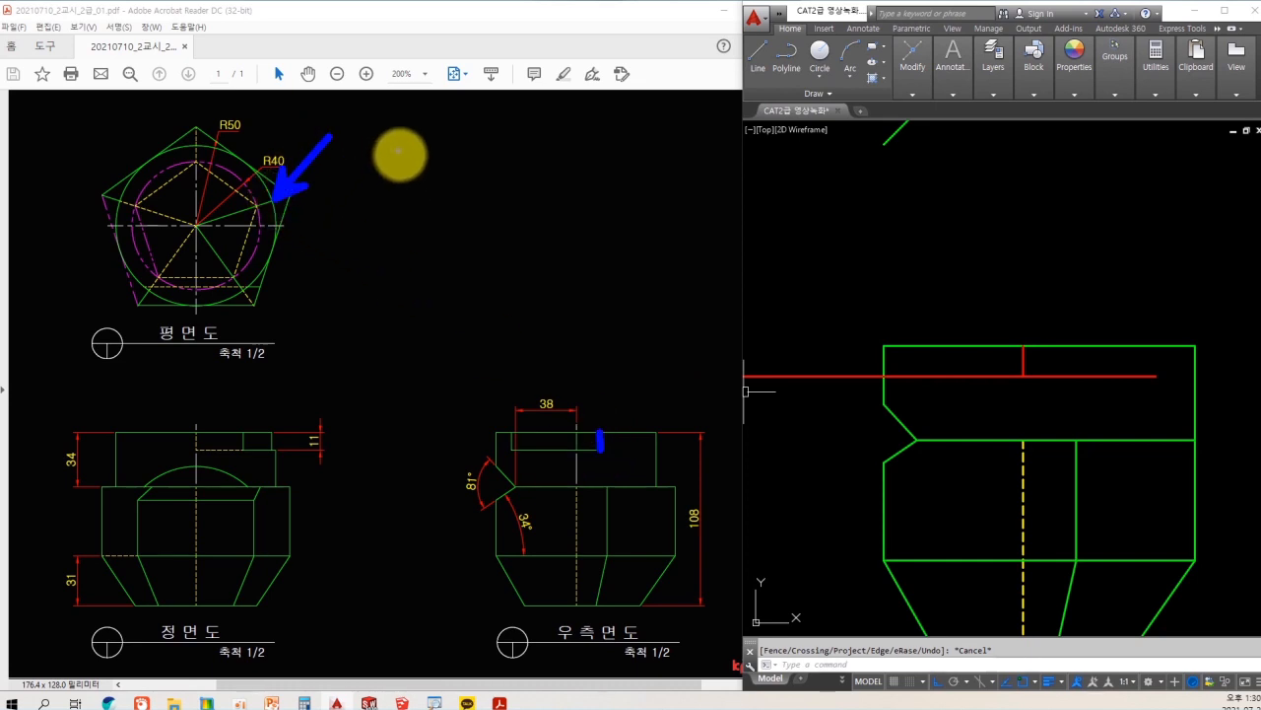
drag(514, 434, 515, 459)
drag(241, 294, 237, 362)
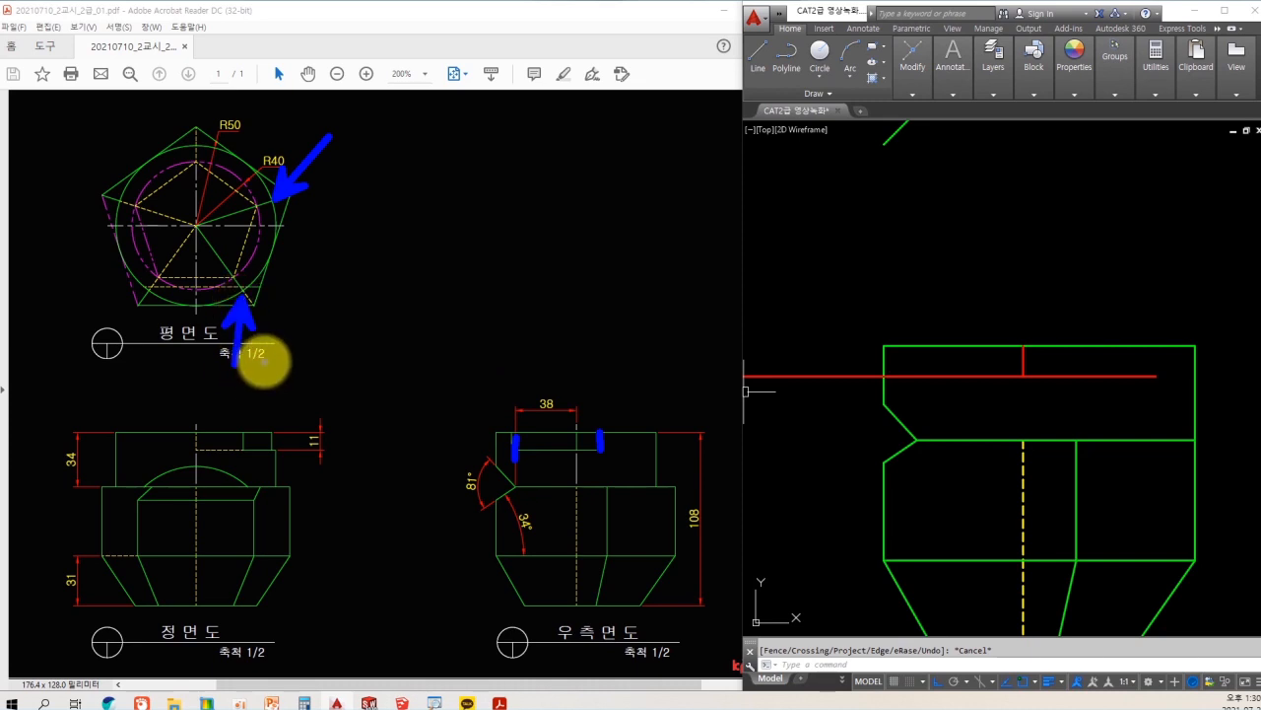
key(Escape)
- Erase the leftover projection lines beside the plan view and the horizontal recess projection across the side view
scroll(993, 320, down, 2)
mouse_move(991, 318)
middle_down()
mouse_move(1126, 389)
mouse_move(1178, 442)
middle_up()
click(1045, 329)
click(1015, 187)
text(e)
click(1032, 340)
click(995, 498)
key(space)
- Project the circle's intersection with the plan view's lower-right diagonal across the 45° line, and draw a vertical line down into the side view
text(l)
key(space)
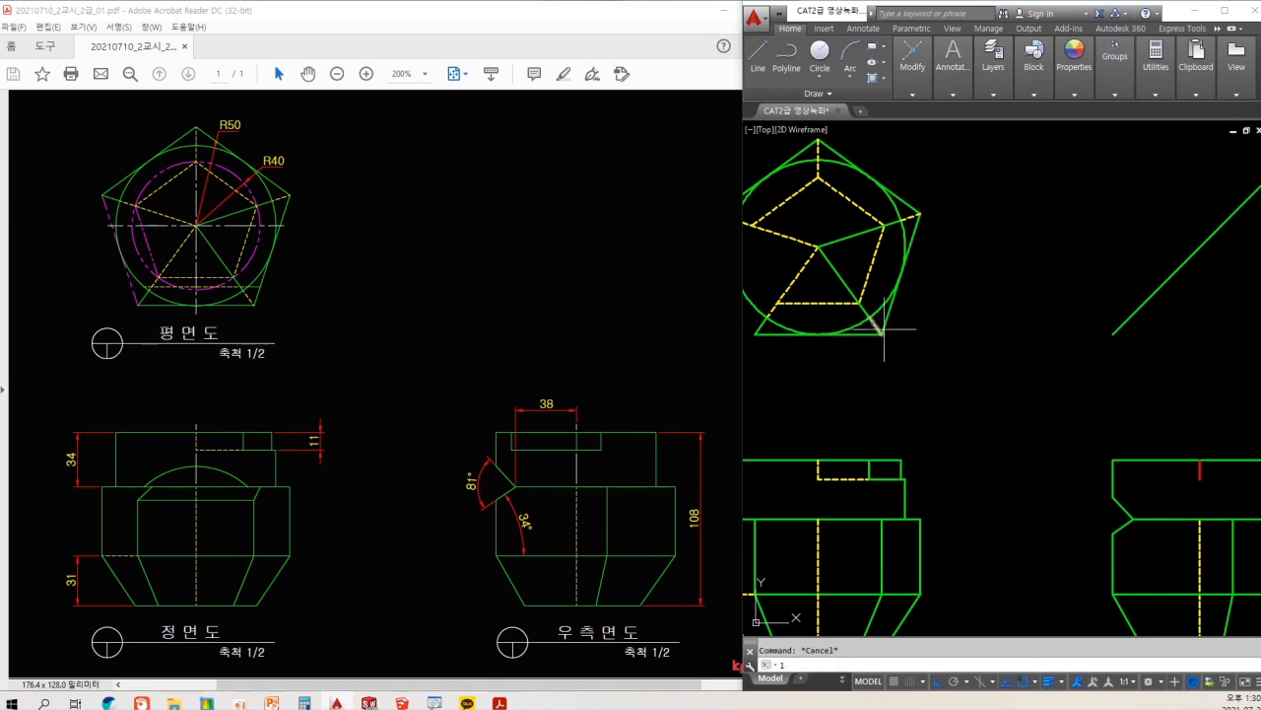
click(870, 318)
middle_drag(1090, 350, 1064, 346)
click(1188, 332)
key(space)
key(space)
click(1106, 316)
click(1139, 497)
key(space)
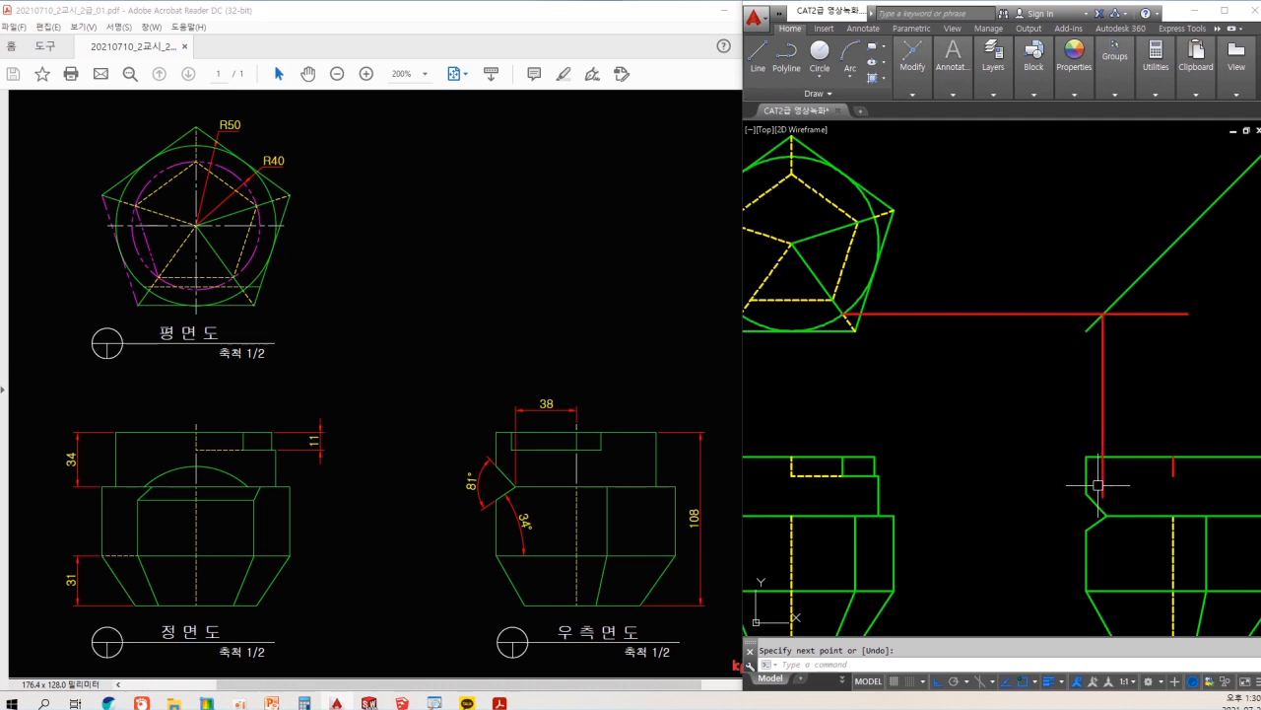
- Project the circle's intersection with the plan view's upper-right diagonal across the 45° line, and draw a vertical line down into the side view
click(875, 219)
middle_drag(1176, 254, 1081, 254)
click(1171, 246)
key(space)
key(space)
click(1112, 218)
click(1150, 499)
- Draw a horizontal line from the bottom of the front view's top recess across both vertical projections in the side view
middle_drag(933, 464, 966, 470)
key(space)
key(space)
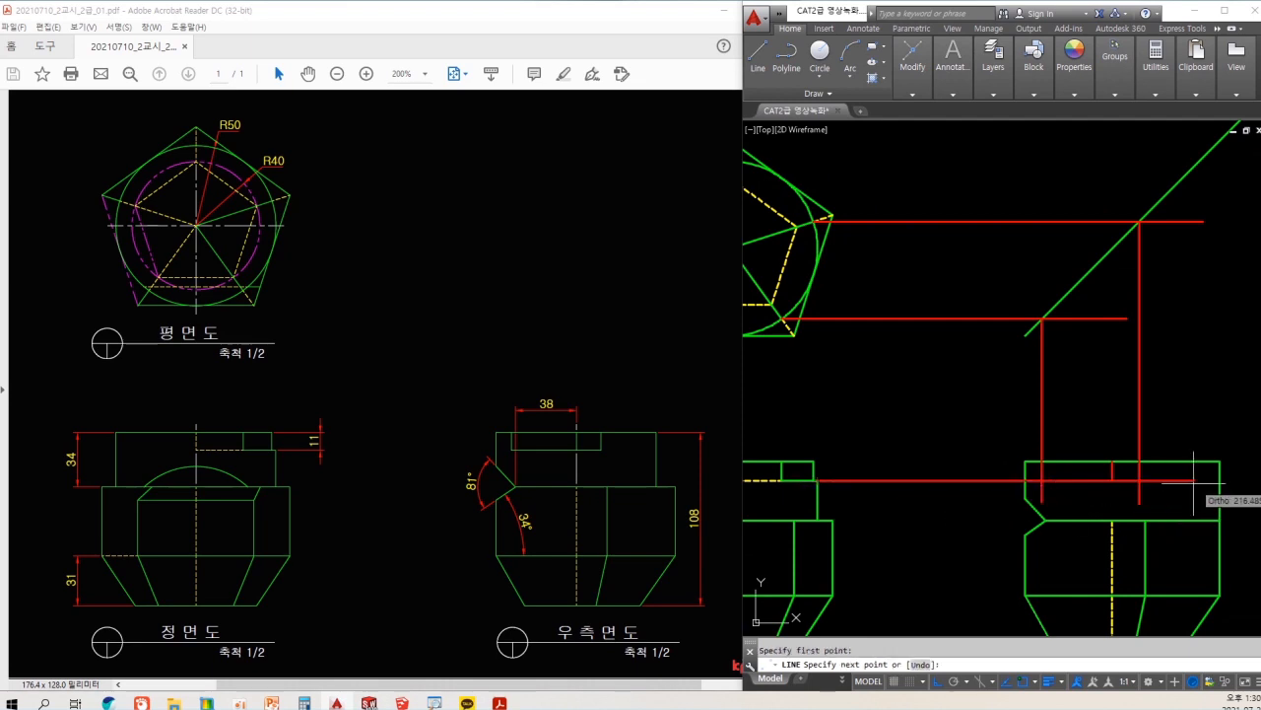
click(1195, 483)
key(Escape)
- Trim the two vertical projection lines above the side view's top edge
scroll(1114, 482, up, 4)
middle_drag(1079, 487, 1009, 471)
text(tr)
key(space)
click(1050, 384)
click(1018, 474)
key(space)
click(1186, 368)
click(802, 336)
key(space)
key(space)
key(Escape)
- Fillet both lower corners of the side view's top recess so its vertical and horizontal lines meet
text(f)
key(space)
click(866, 450)
click(918, 464)
key(space)
click(1084, 464)
click(1112, 446)
key(Escape)
- Match the recess lines in the side view to the properties of the green visible outline
text(ma)
key(space)
click(1084, 415)
click(1148, 422)
click(848, 471)
scroll(936, 457, down, 2)
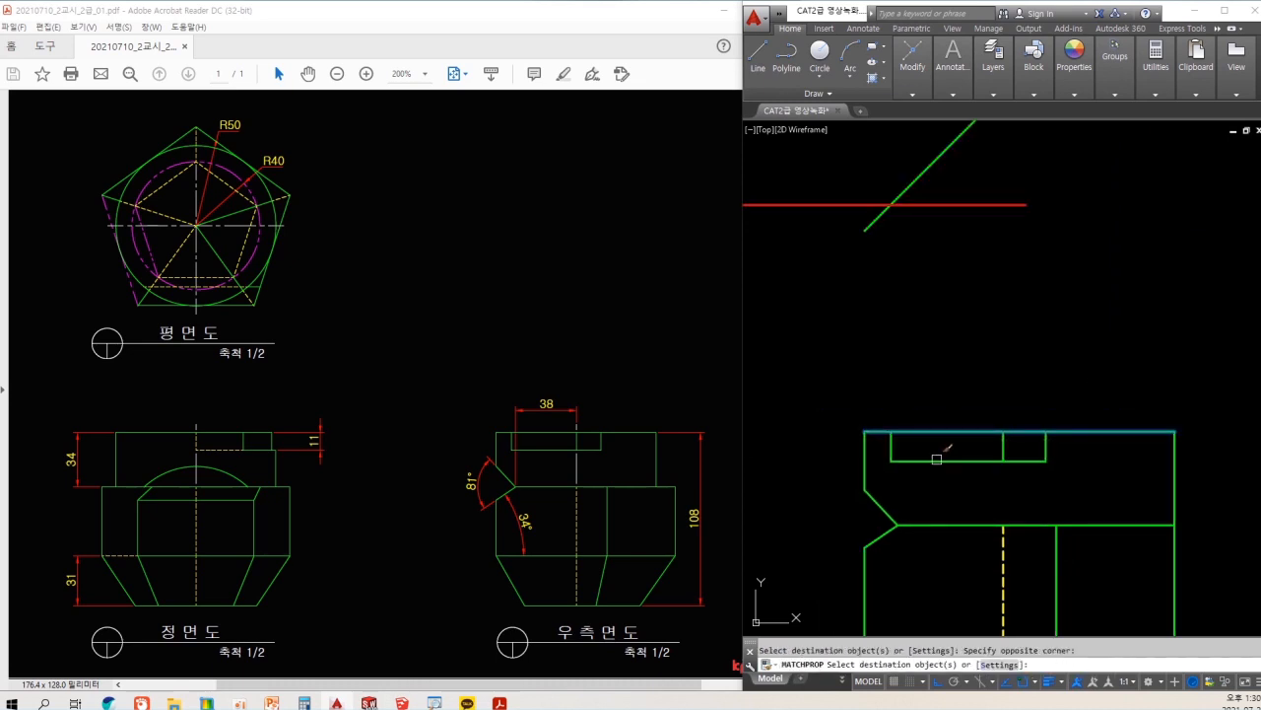
scroll(1005, 473, down, 2)
key(Escape)
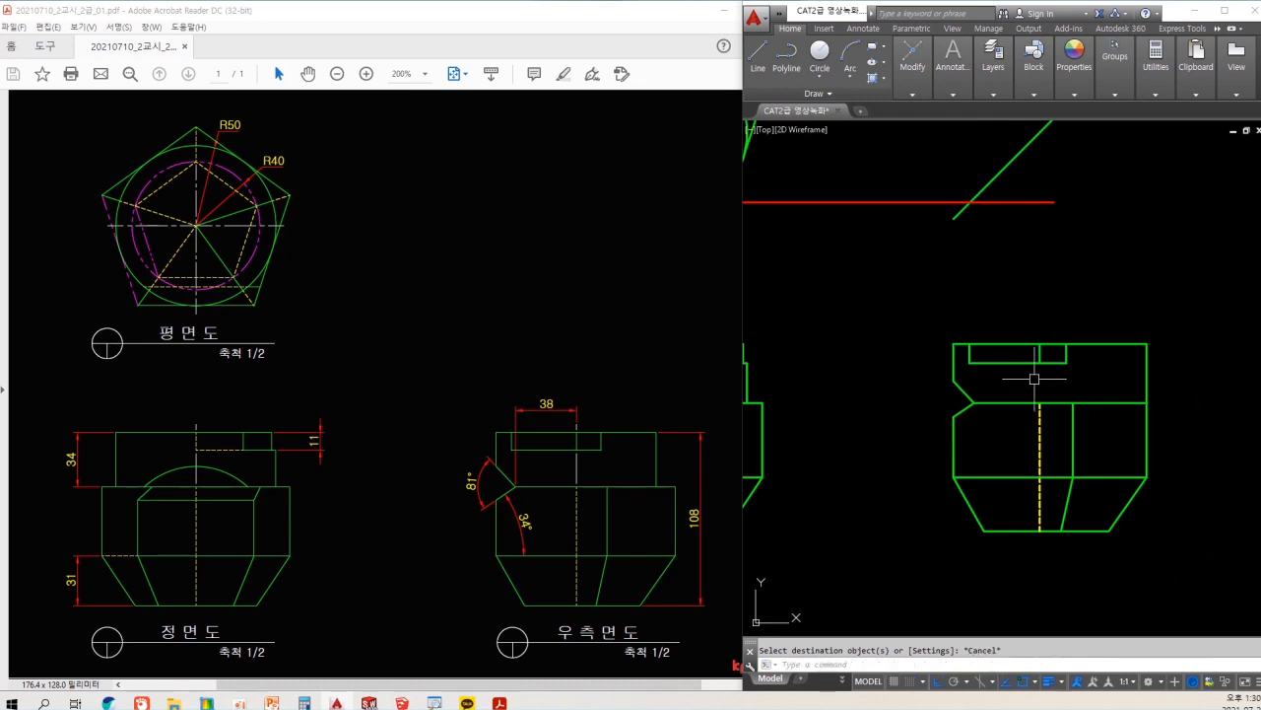
- Erase the two leftover horizontal projection lines between the plan view and the 45° line
middle_drag(1025, 378, 1039, 429)
click(886, 289)
click(848, 144)
text(e)
key(space)
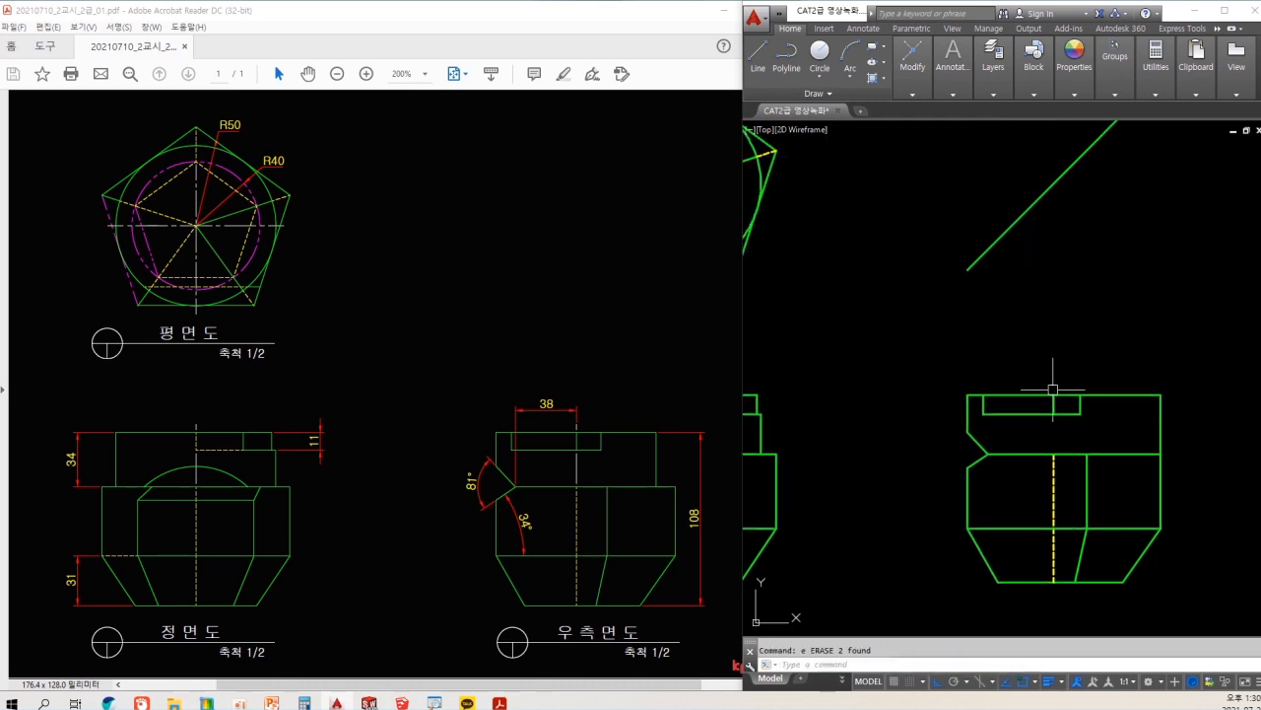
drag(659, 437, 660, 488)
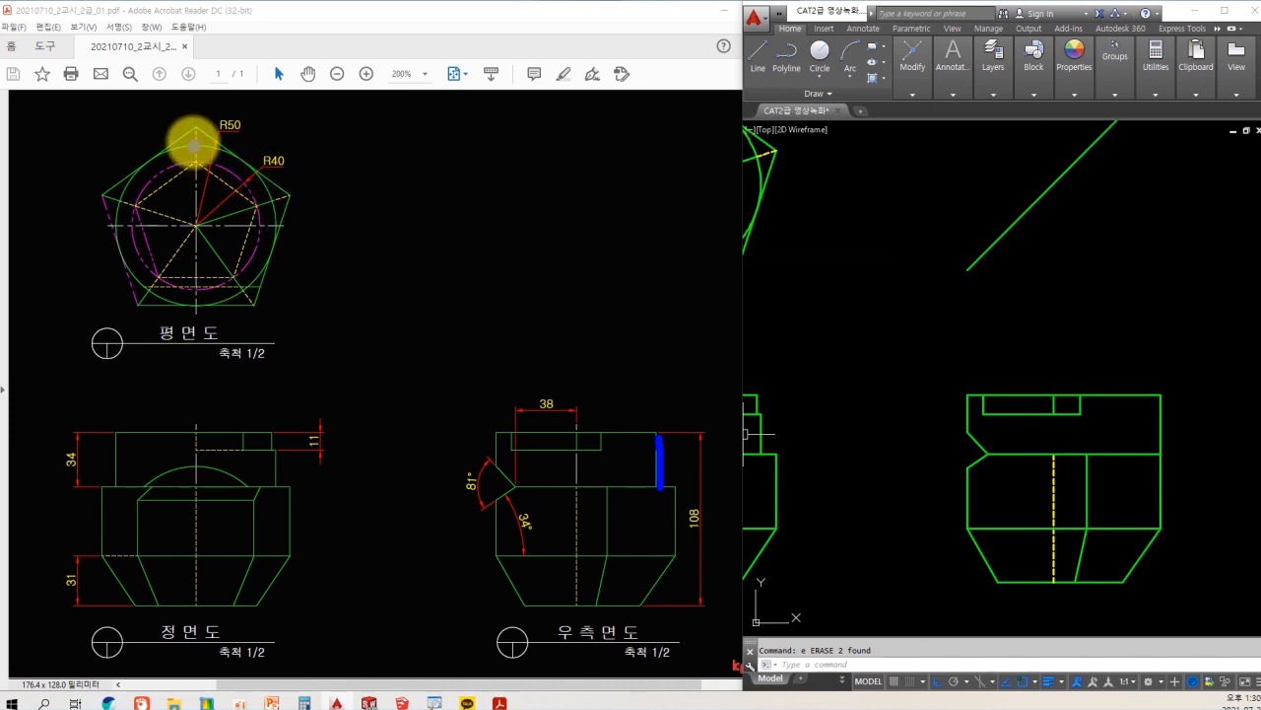
drag(194, 144, 195, 158)
key(Escape)
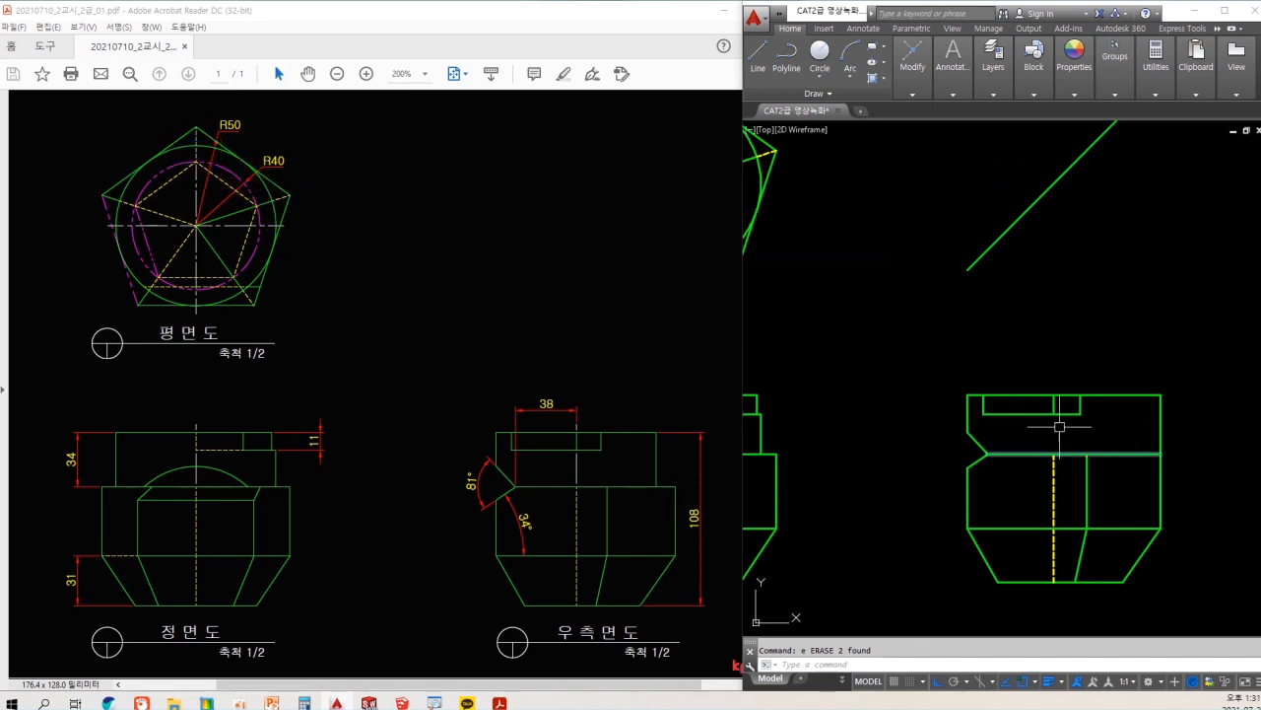
- Project the top of the plan view's circle across the 45° line, and draw a vertical line down through the side view's upper body
scroll(1060, 423, down, 2)
middle_drag(1015, 399, 1064, 436)
text(l)
key(space)
scroll(867, 281, up, 2)
click(870, 242)
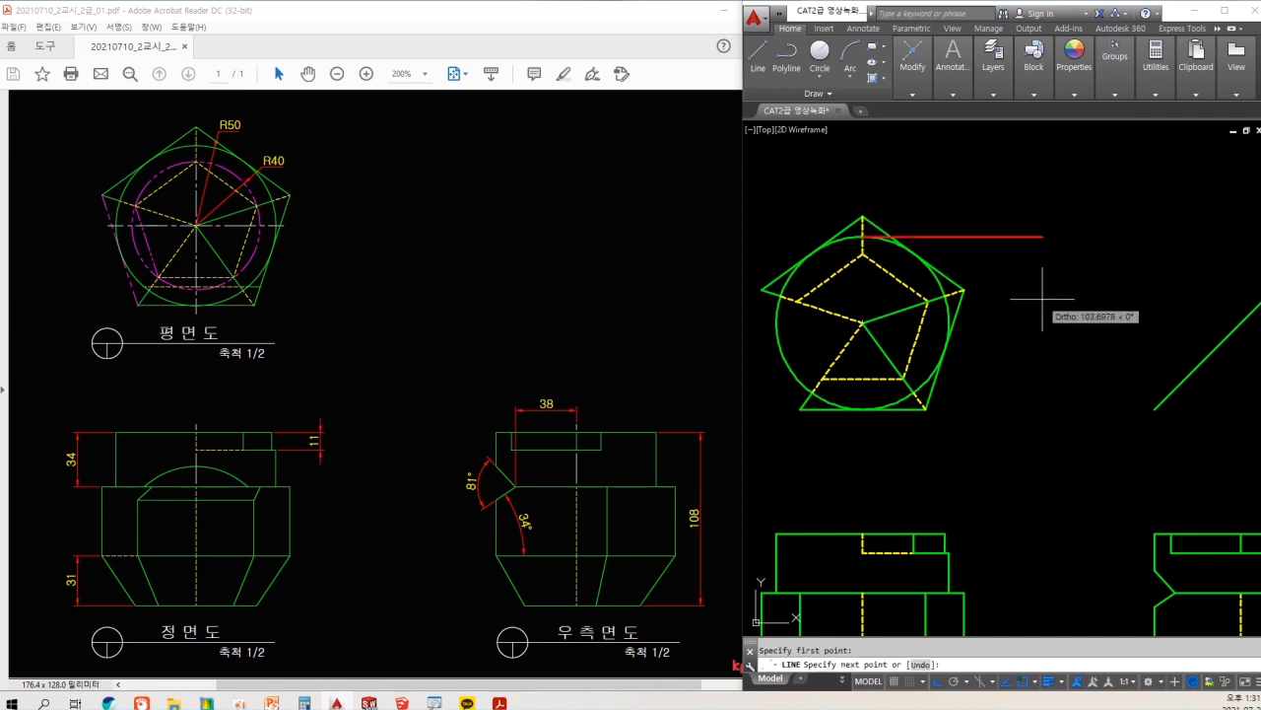
middle_drag(1197, 287, 1042, 273)
click(1210, 264)
key(space)
key(space)
click(1169, 222)
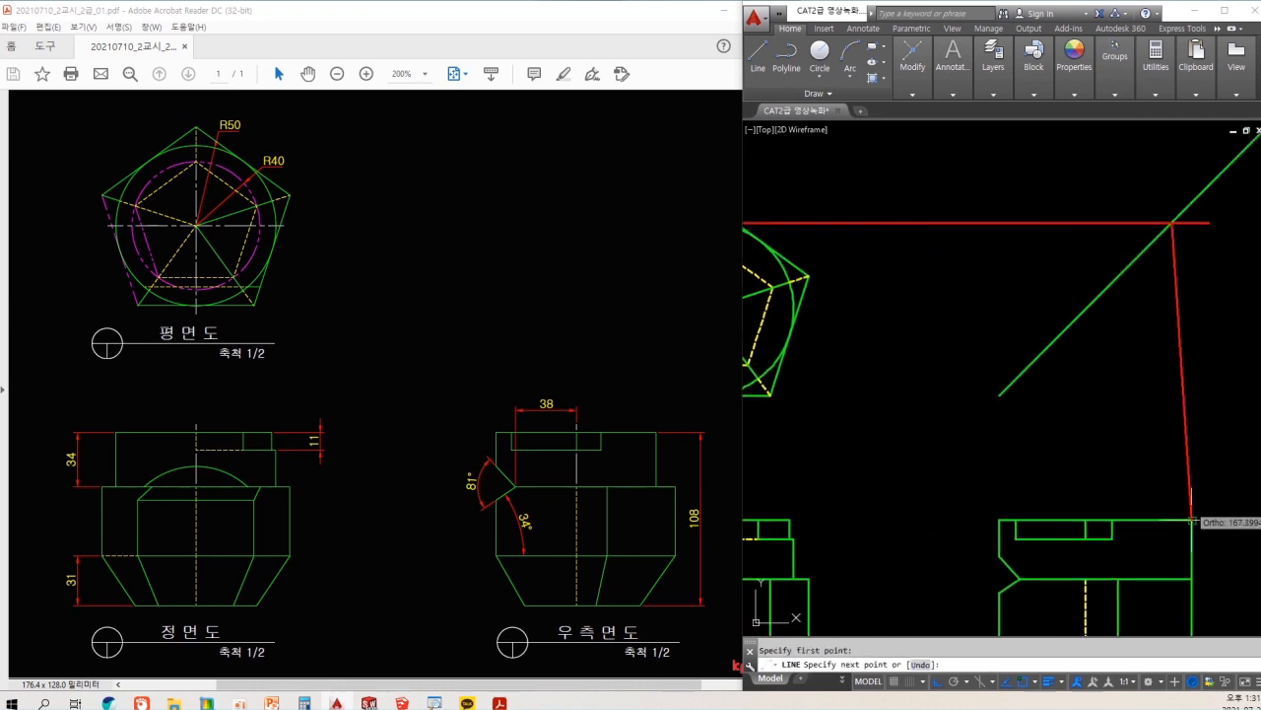
click(1172, 615)
key(Escape)
- Trim the vertical projection to the side view's upper body and remove the upper outline beyond it
middle_drag(1211, 594, 1138, 481)
scroll(1138, 480, up, 2)
text(tr)
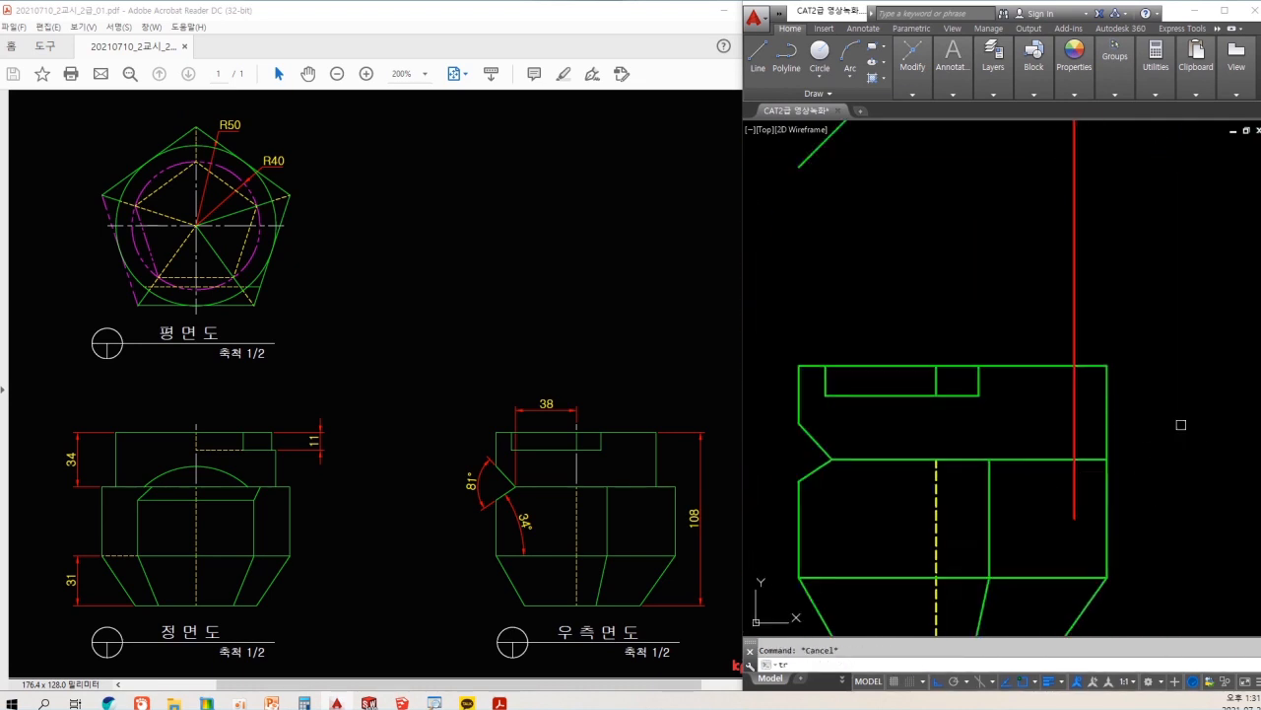
key(space)
key(space)
click(1181, 425)
click(1086, 338)
click(1140, 352)
click(1019, 333)
key(Escape)
- Match the upper body's new right edge to the properties of the side view's green visible outline
text(ma)
key(space)
click(1080, 459)
click(1074, 463)
scroll(1050, 469, down, 2)
middle_drag(1043, 473, 1063, 399)
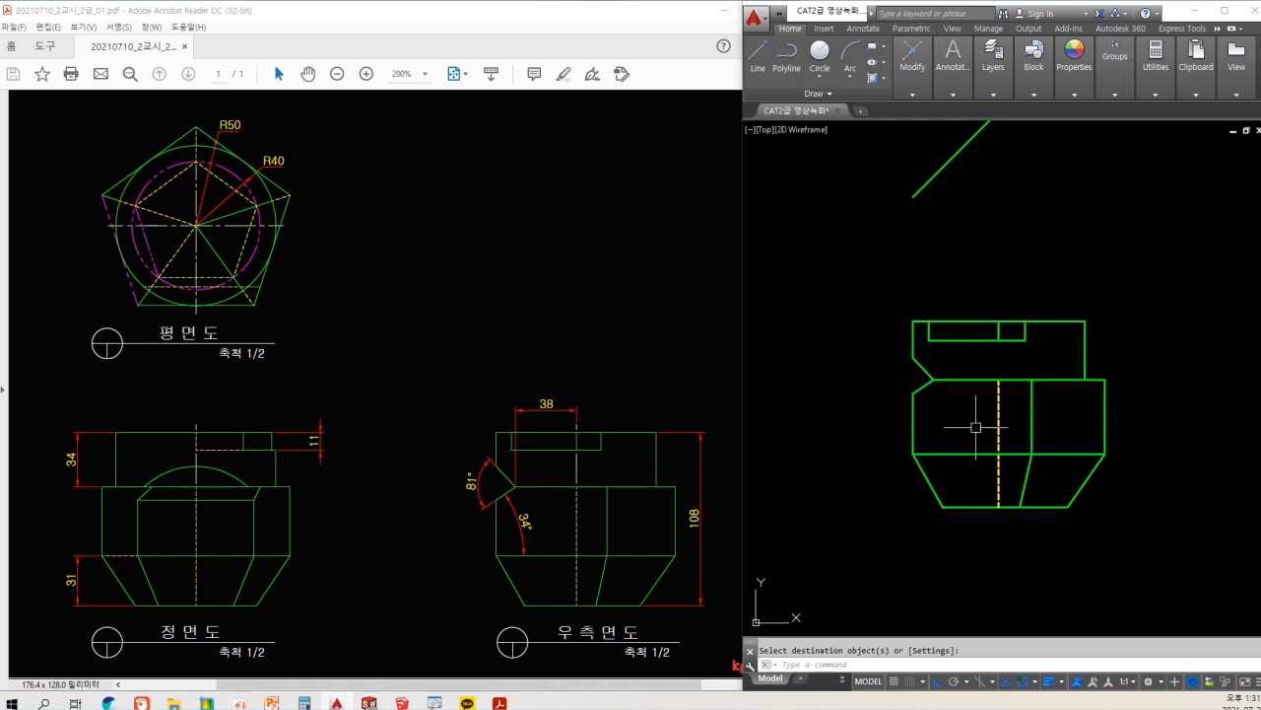
scroll(977, 389, up, 2)
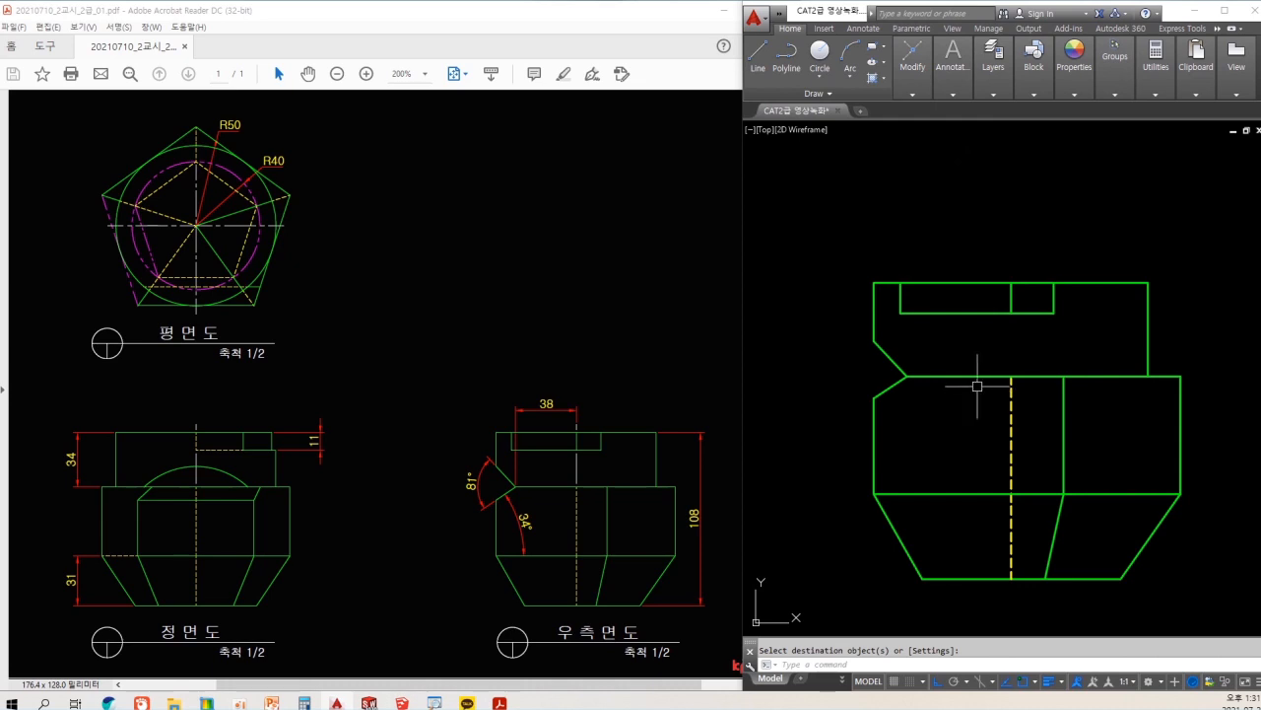
- Erase the leftover horizontal projection line from the top of the plan view's circle
scroll(977, 386, down, 2)
middle_drag(978, 387, 1158, 439)
mouse_move(966, 362)
middle_down()
mouse_move(1022, 399)
mouse_move(1022, 422)
middle_up()
click(1049, 171)
click(1032, 130)
text(e)
key(space)
middle_drag(1006, 146, 1012, 208)
mouse_move(979, 280)
middle_down()
mouse_move(997, 239)
mouse_move(1060, 219)
middle_up()
mouse_move(148, 485)
mouse_down()
mouse_move(170, 469)
mouse_move(247, 490)
mouse_up()
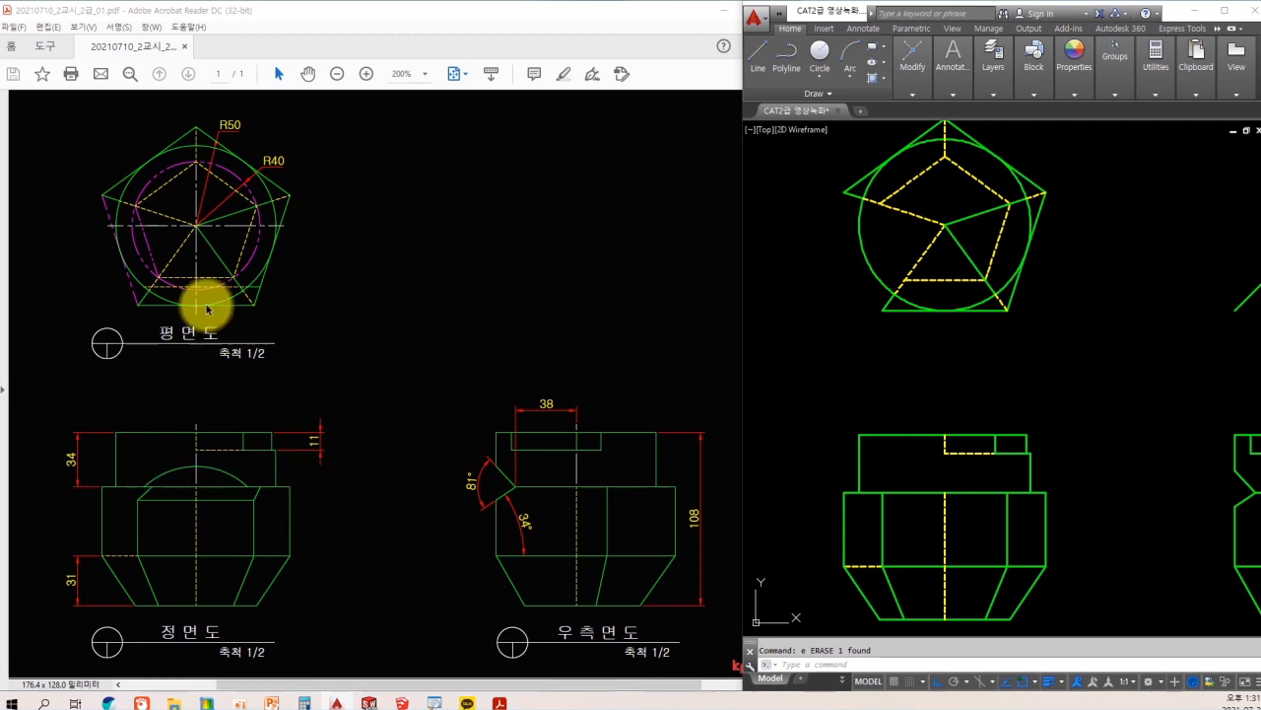
mouse_move(923, 331)
middle_down()
mouse_move(896, 357)
mouse_move(910, 365)
middle_up()
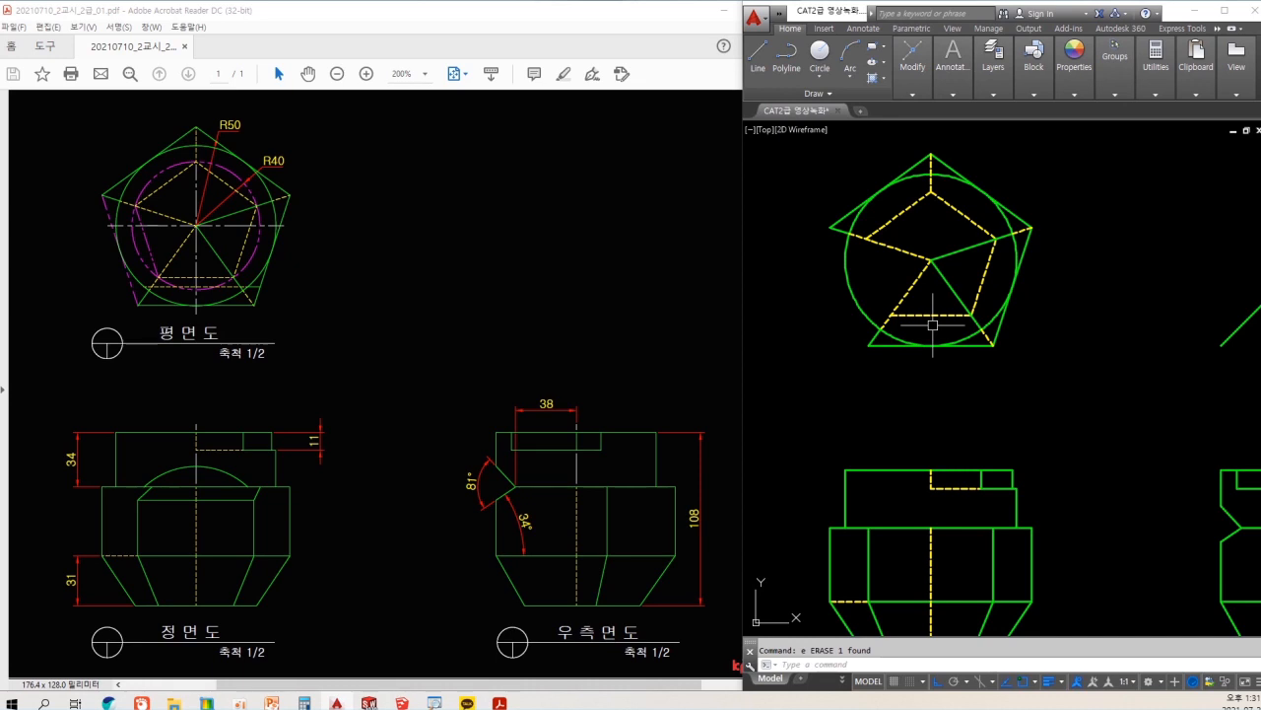
middle_drag(933, 323, 933, 319)
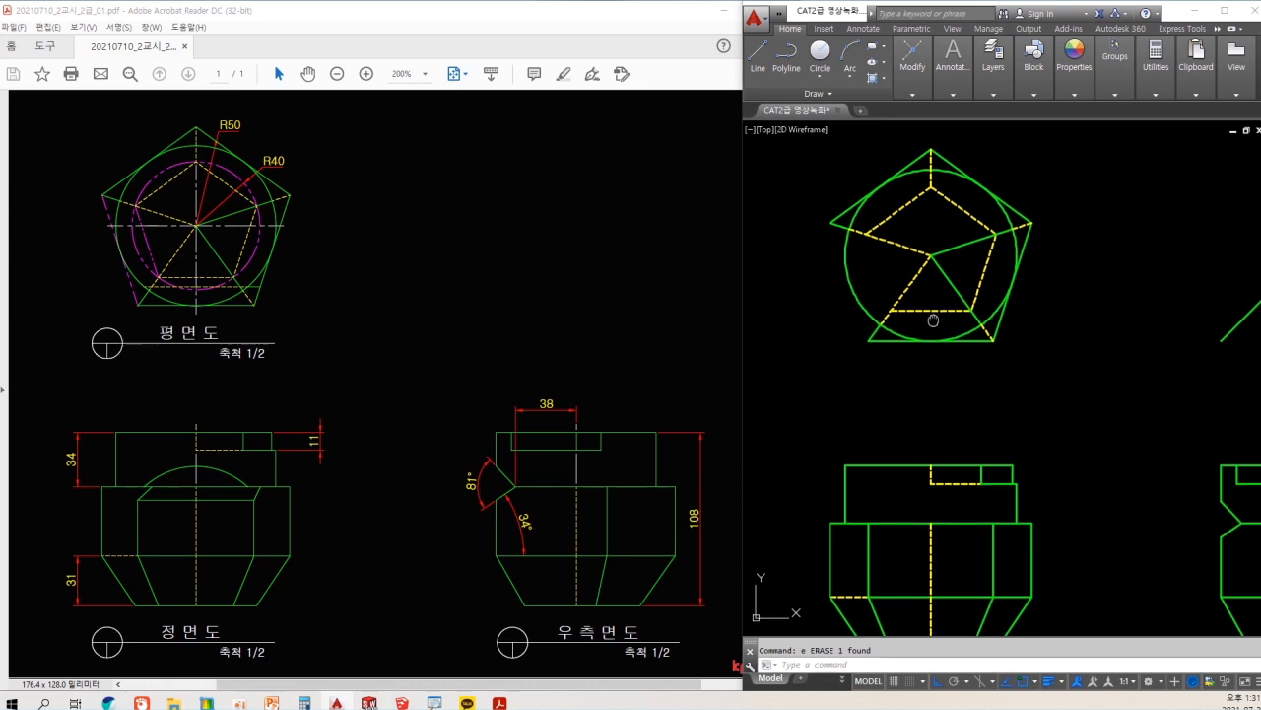
text(c)
key(space)
key(Escape)
key(Escape)
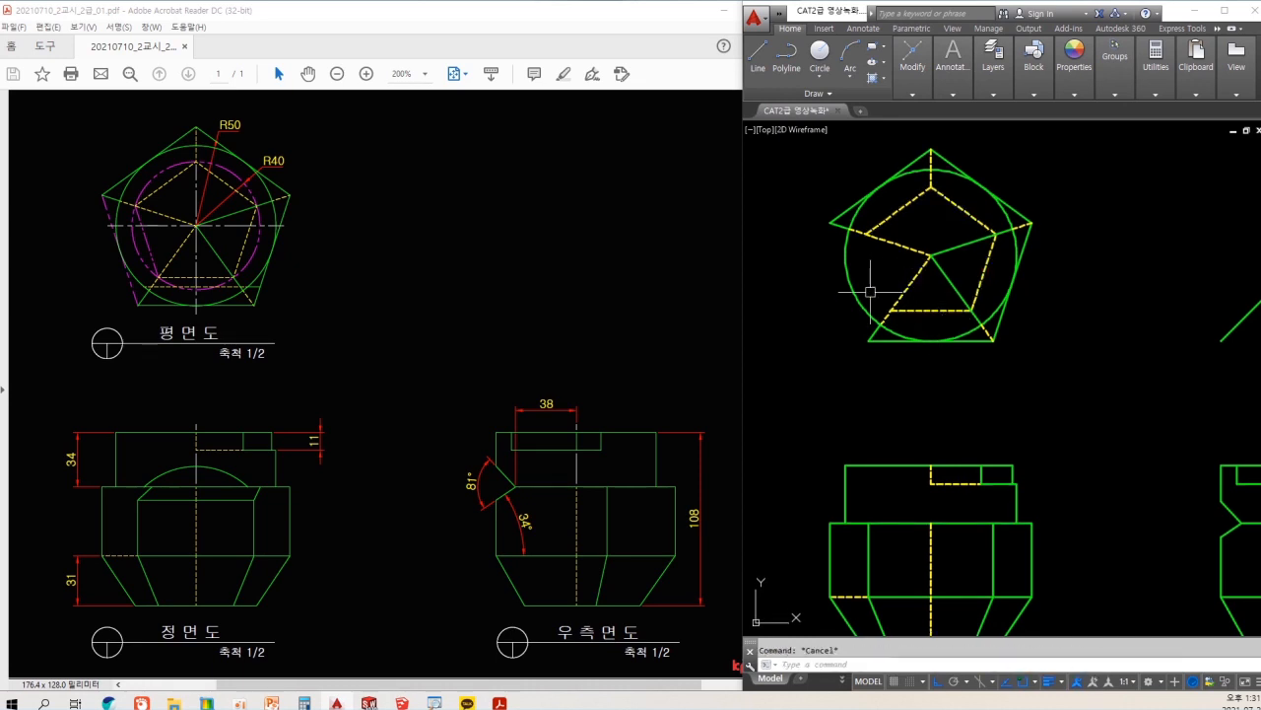
- Select the plan view's circle and examine its four quadrant points, leaving it deselected
click(867, 291)
click(837, 295)
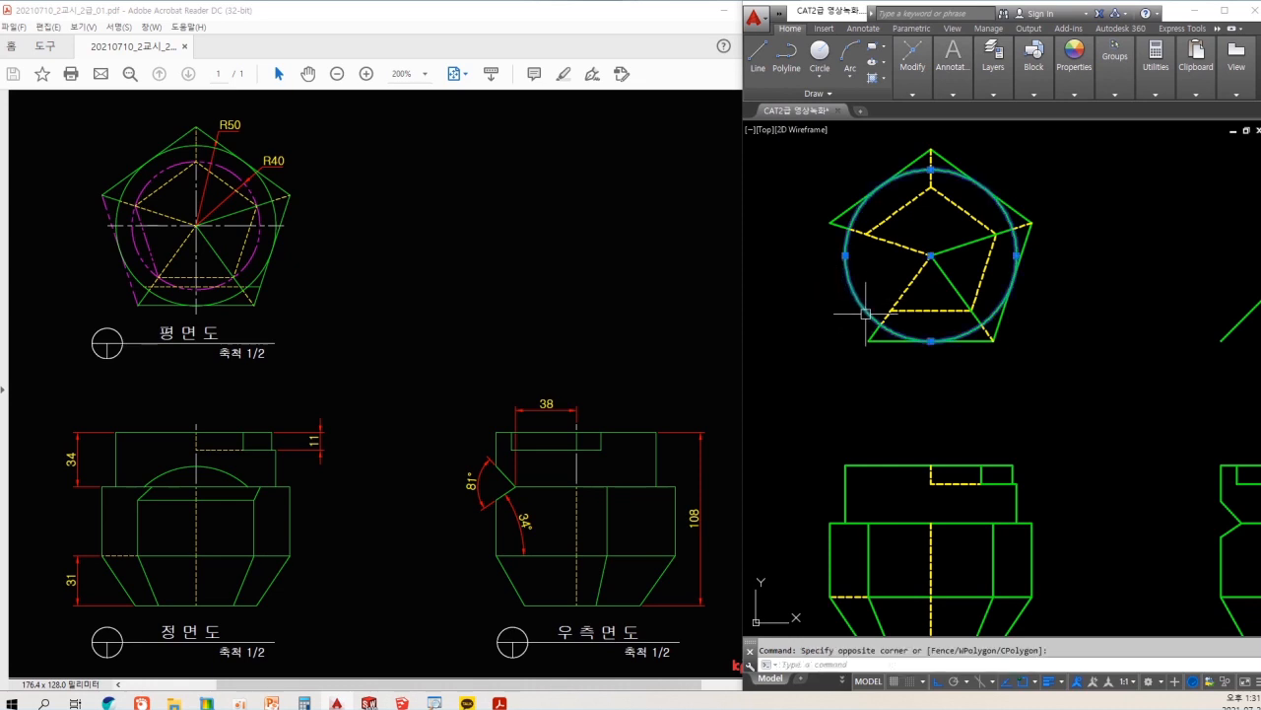
key(ctrl+2)
ctrl+shift+drag(845, 256, 794, 225)
ctrl+shift+drag(932, 169, 962, 143)
ctrl+shift+drag(1017, 243, 1049, 232)
ctrl+shift+drag(946, 343, 961, 414)
mouse_move(1115, 197)
mouse_down()
mouse_move(1097, 216)
mouse_move(1146, 222)
mouse_up()
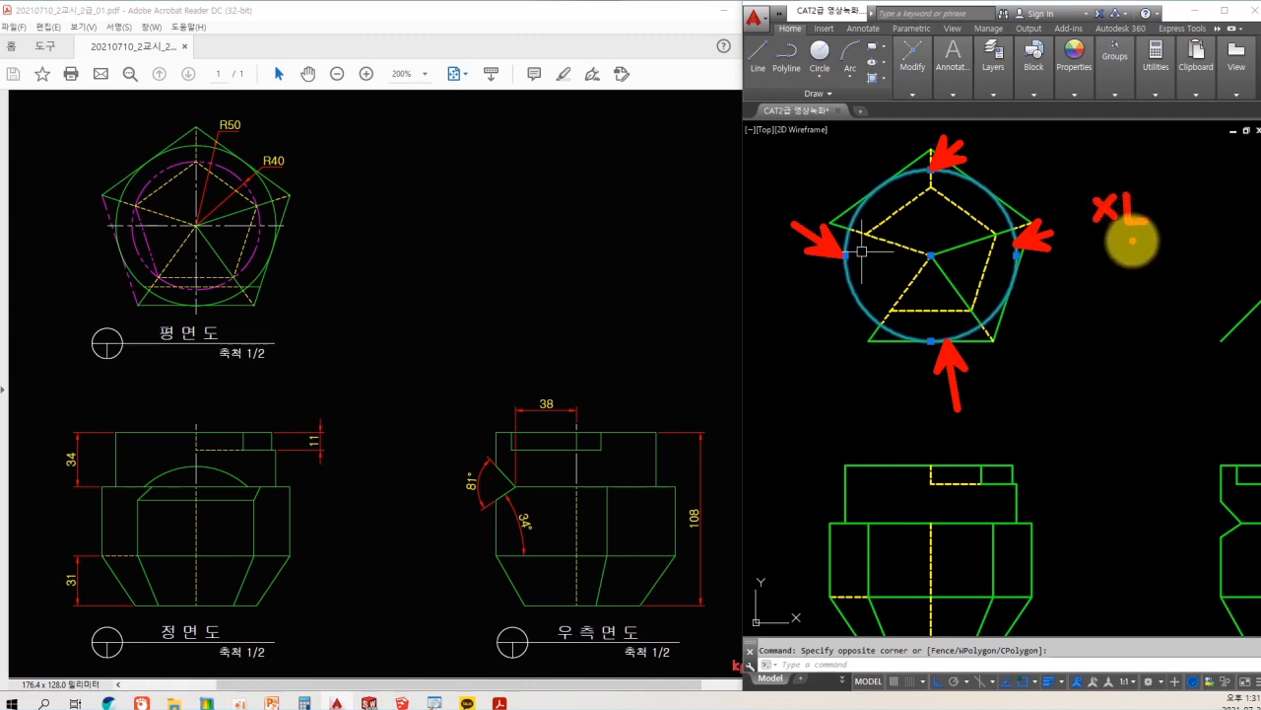
key(Escape)
key(Escape)
- Draw horizontal construction lines through the bottom quadrant, centre and top quadrant of the plan view's circle
text(xl)
key(Return)
text(h)
key(Return)
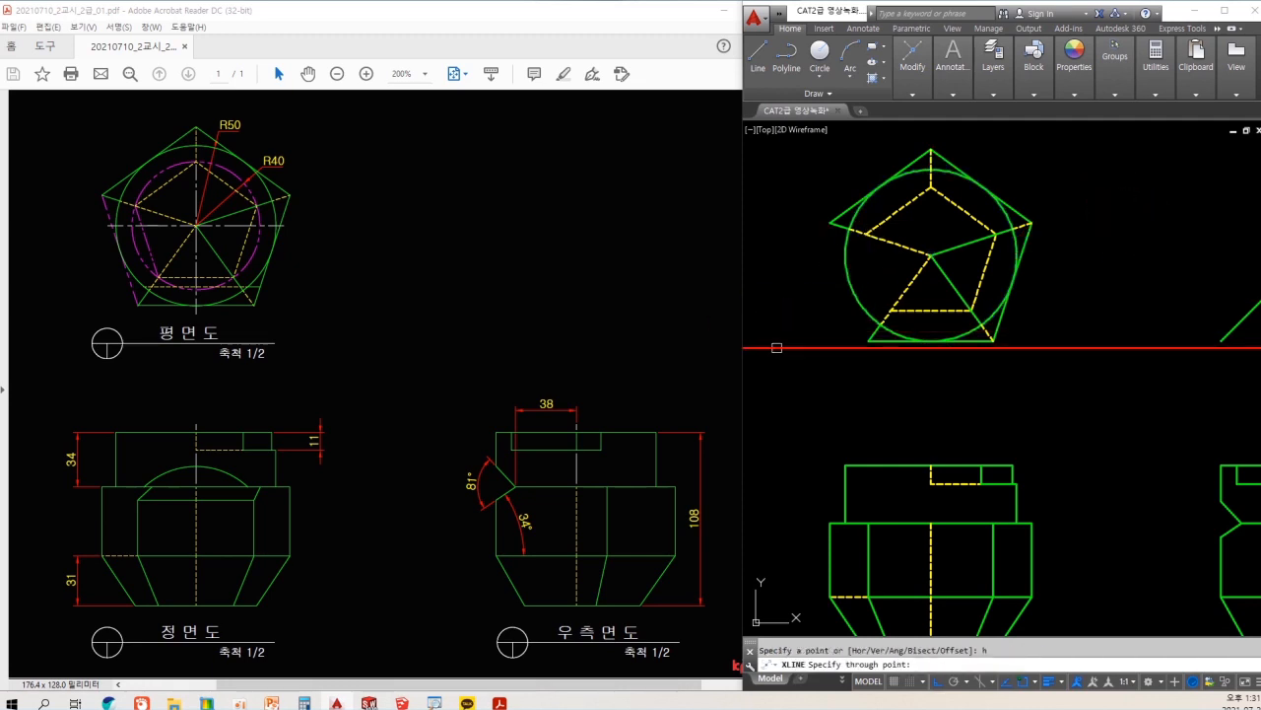
click(919, 342)
click(932, 255)
click(941, 170)
key(Return)
- Draw vertical construction lines through the left quadrant, centre and right quadrant of the plan view's circle
key(Return)
text(v)
key(Return)
click(846, 255)
click(930, 255)
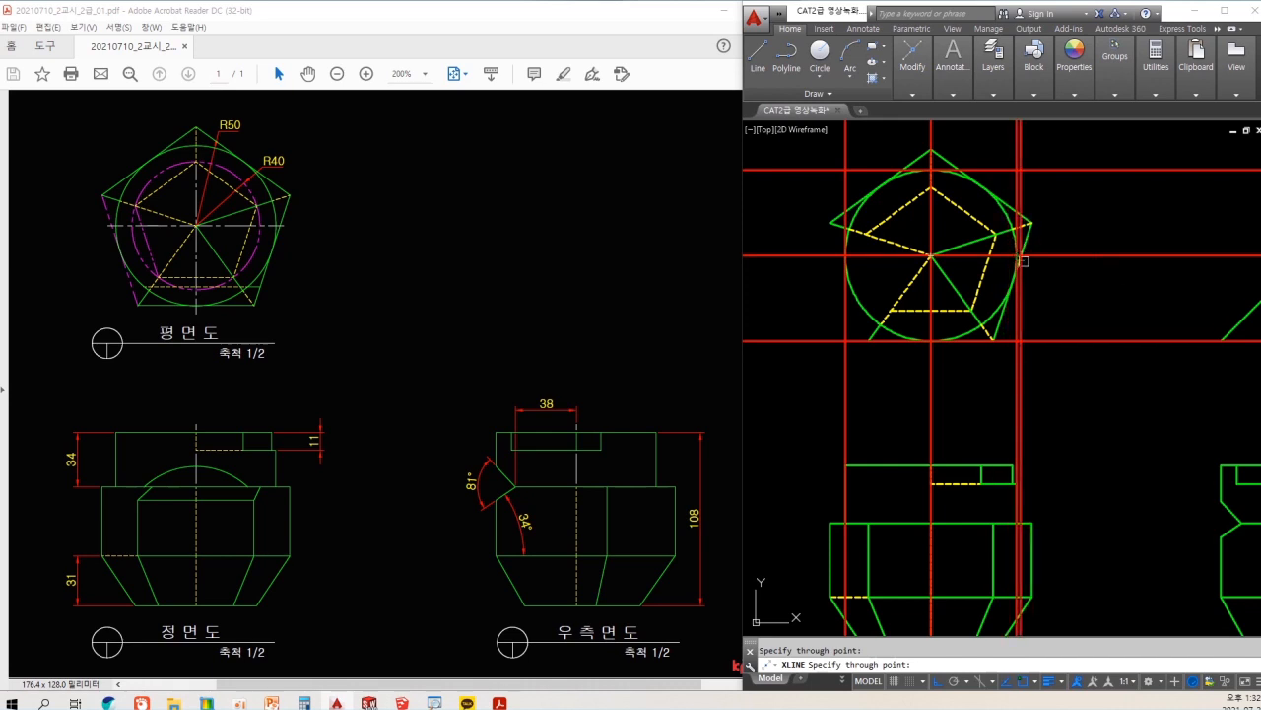
key(Escape)
- Draw vertical construction lines down the side view through the three intersections of the horizontal lines with the 45° line
mouse_move(1106, 333)
middle_down()
mouse_move(878, 321)
mouse_move(826, 339)
middle_up()
key(Return)
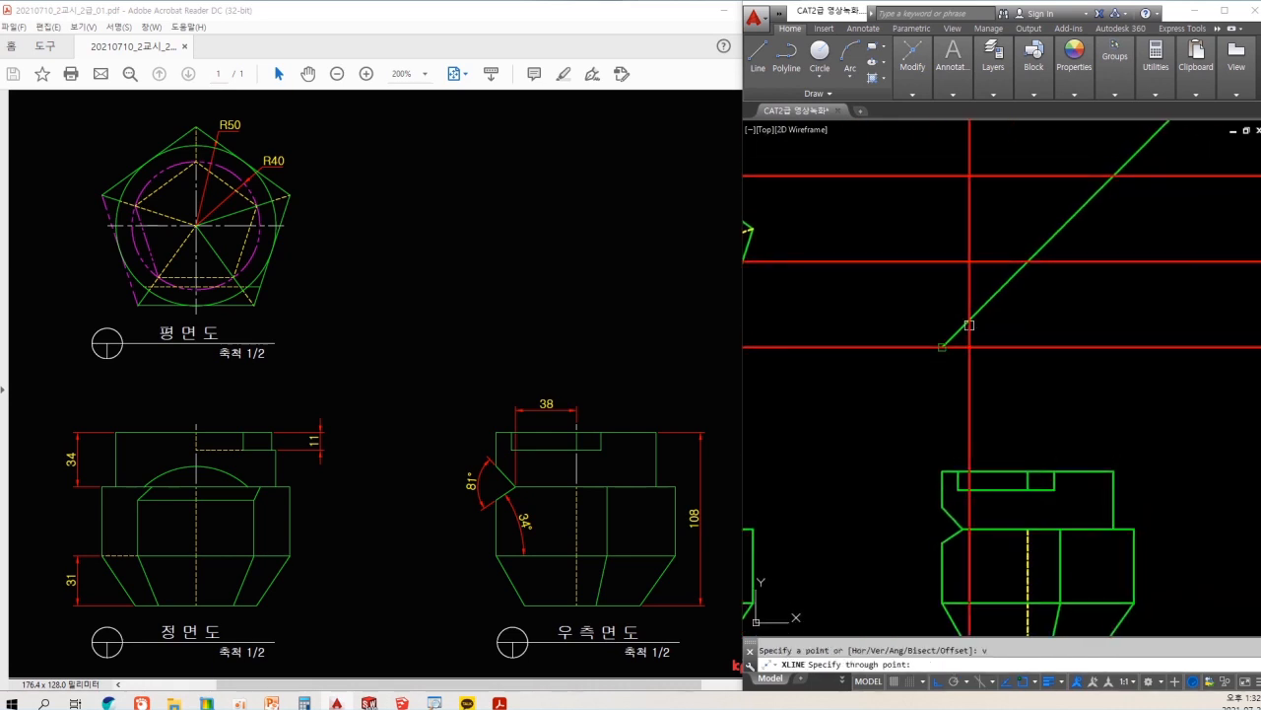
click(943, 346)
click(1028, 261)
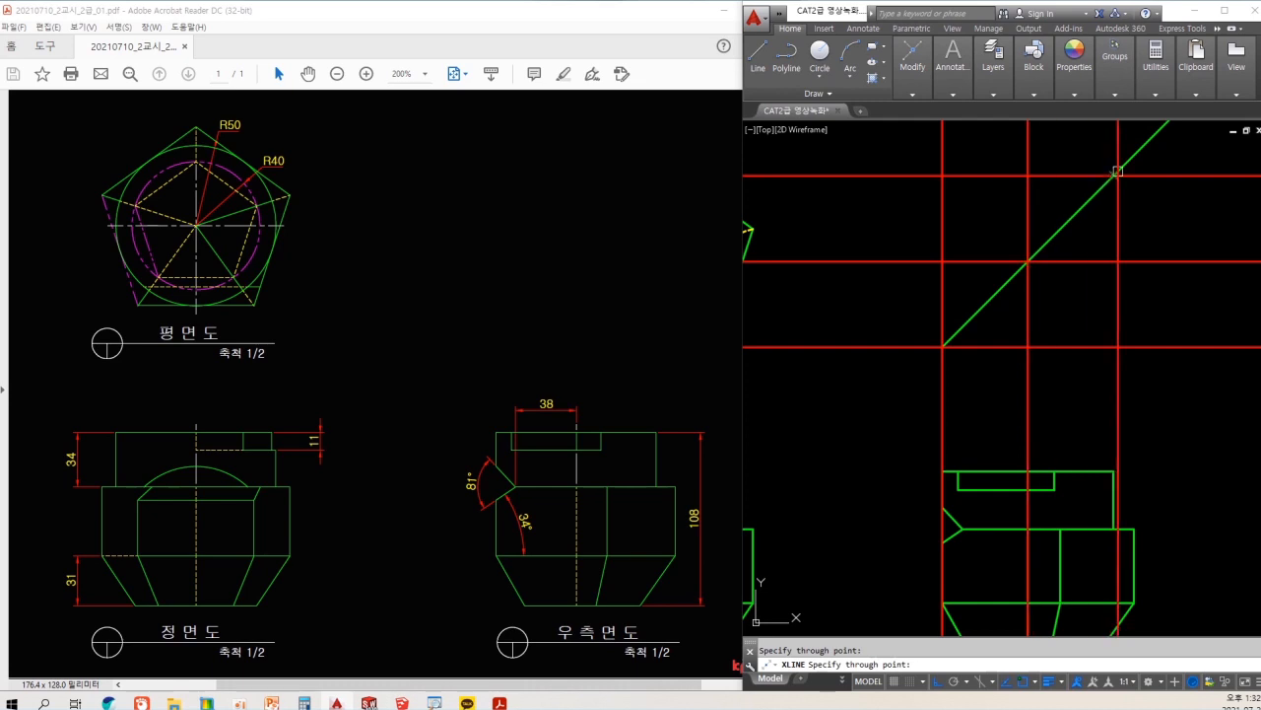
click(1114, 176)
key(Escape)
- Extend the upper slanted edge of the side view's notch down to the rightmost vertical construction line
scroll(1121, 445, up, 2)
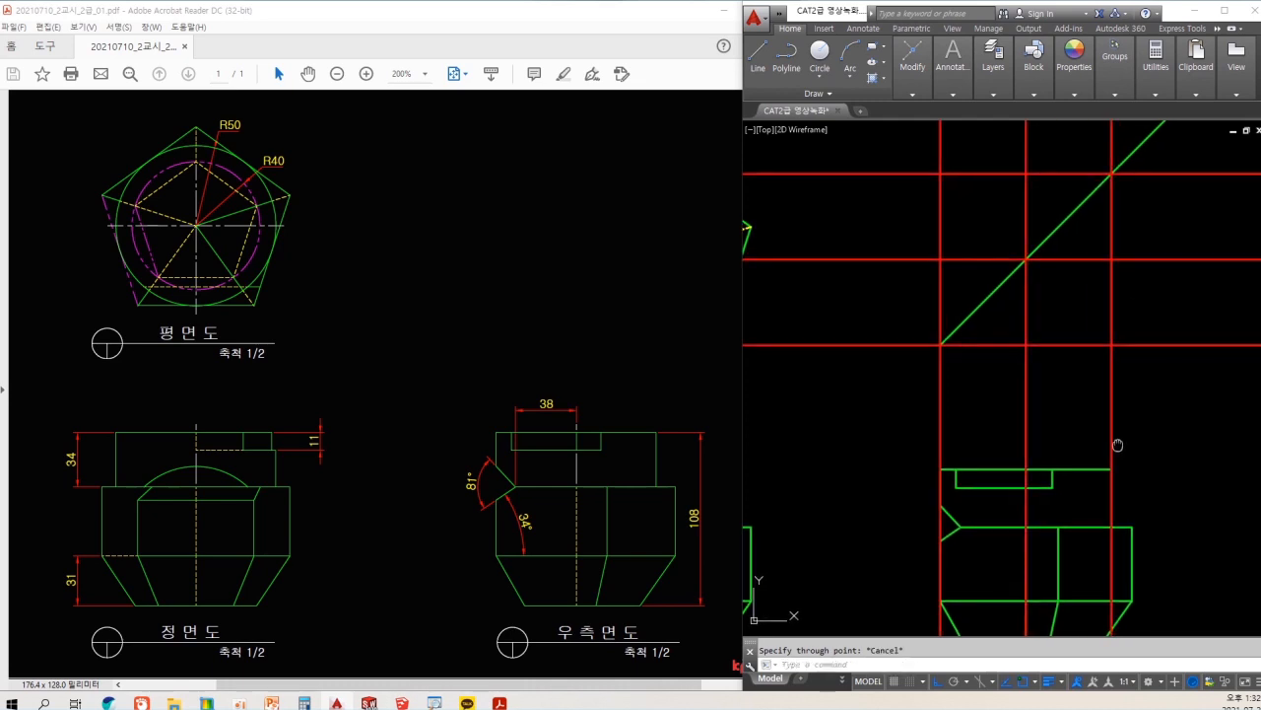
middle_drag(1077, 399, 1029, 372)
key(ctrl+2)
mouse_move(873, 286)
mouse_down()
mouse_move(909, 321)
mouse_move(973, 239)
mouse_up()
key(Escape)
text(tr)
key(space)
click(1146, 422)
key(space)
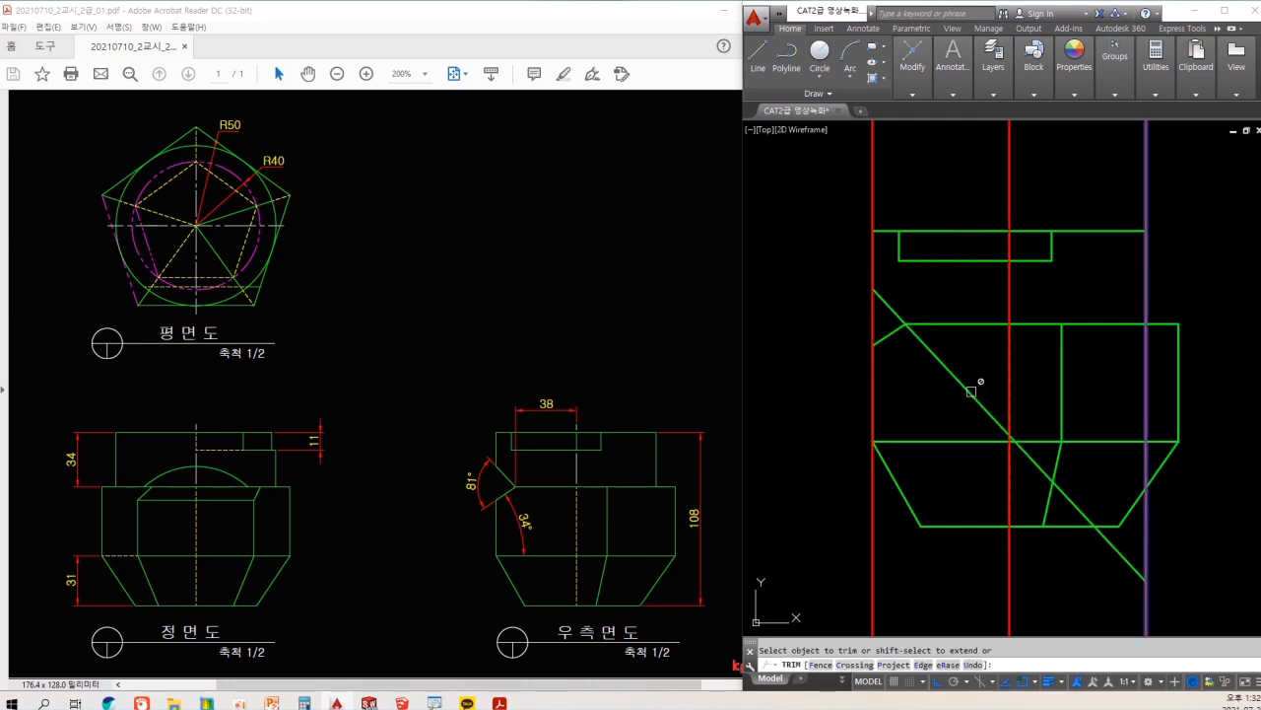
key(Escape)
- Draw horizontal construction lines through the extended slanted edge's intersections with the three vertical construction lines in the side view
middle_drag(1059, 447, 1057, 406)
click(930, 310)
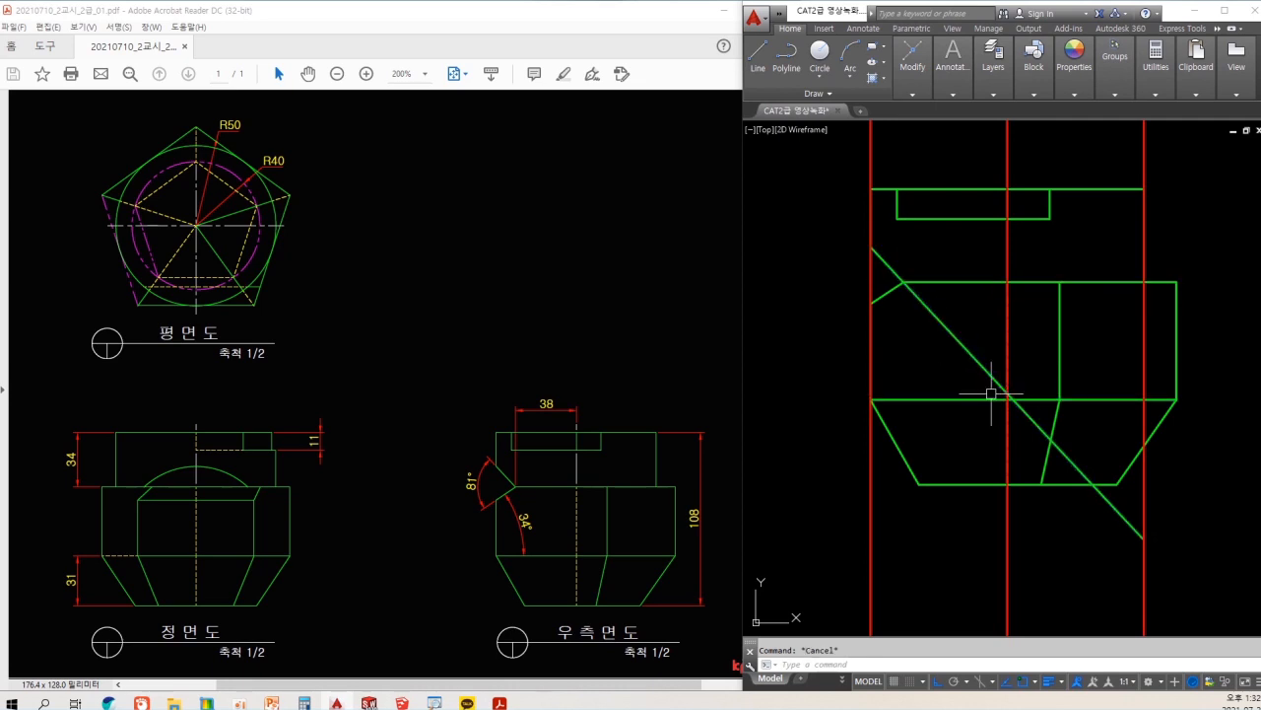
text(l)
key(space)
text(h)
key(space)
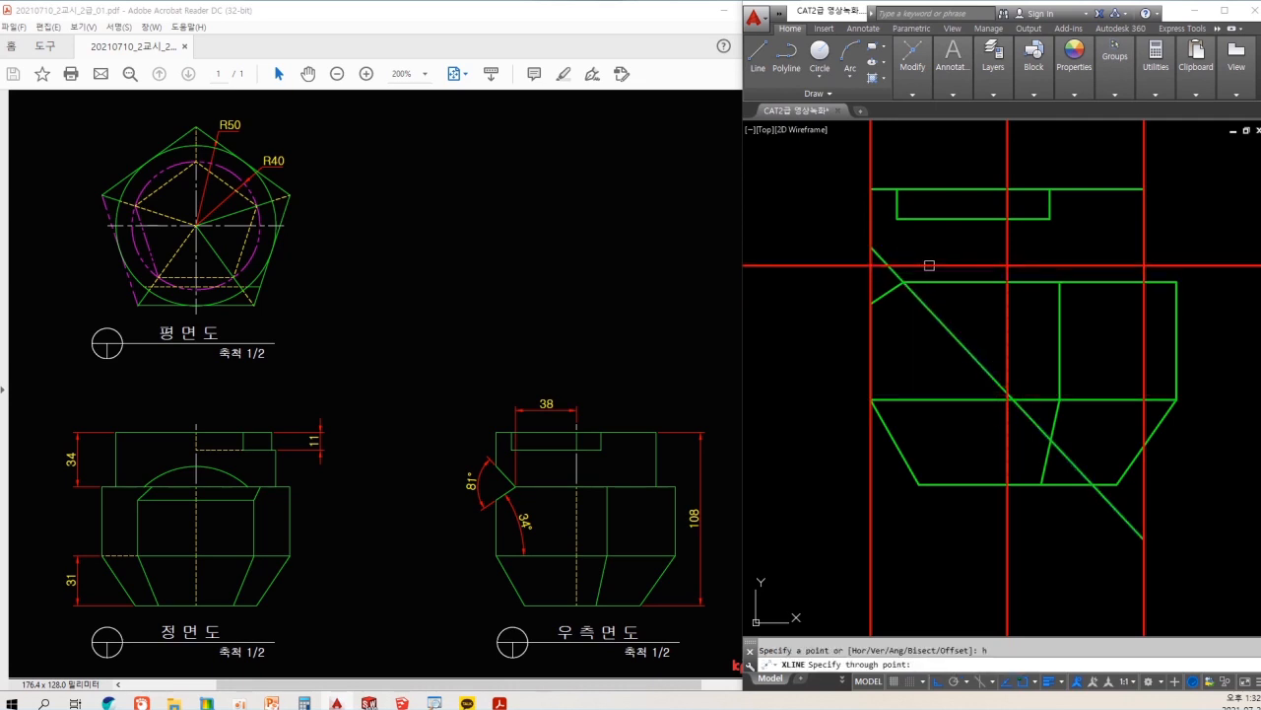
click(871, 246)
click(1007, 393)
click(1144, 539)
key(Return)
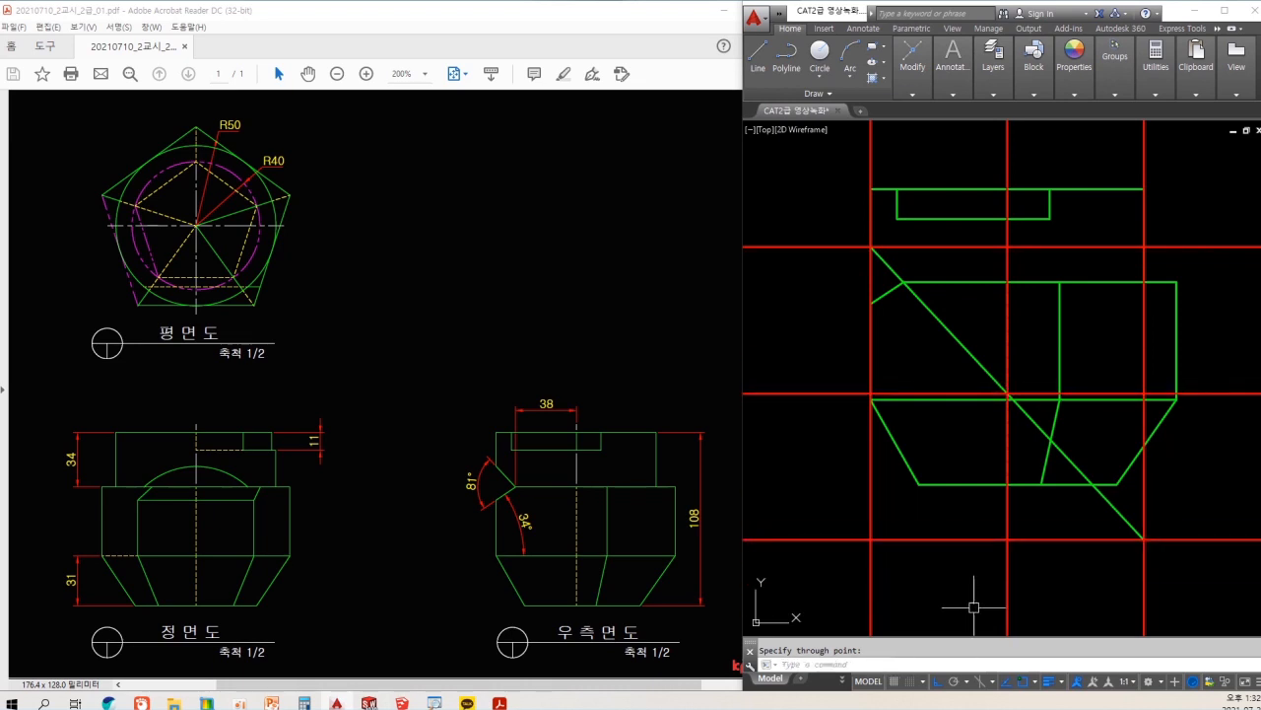
- Draw an ellipse in the front view bounded by the outer vertical construction lines and the upper and lower horizontal ones
scroll(943, 589, down, 2)
middle_drag(943, 589, 1260, 558)
text(el)
key(space)
scroll(882, 438, up, 2)
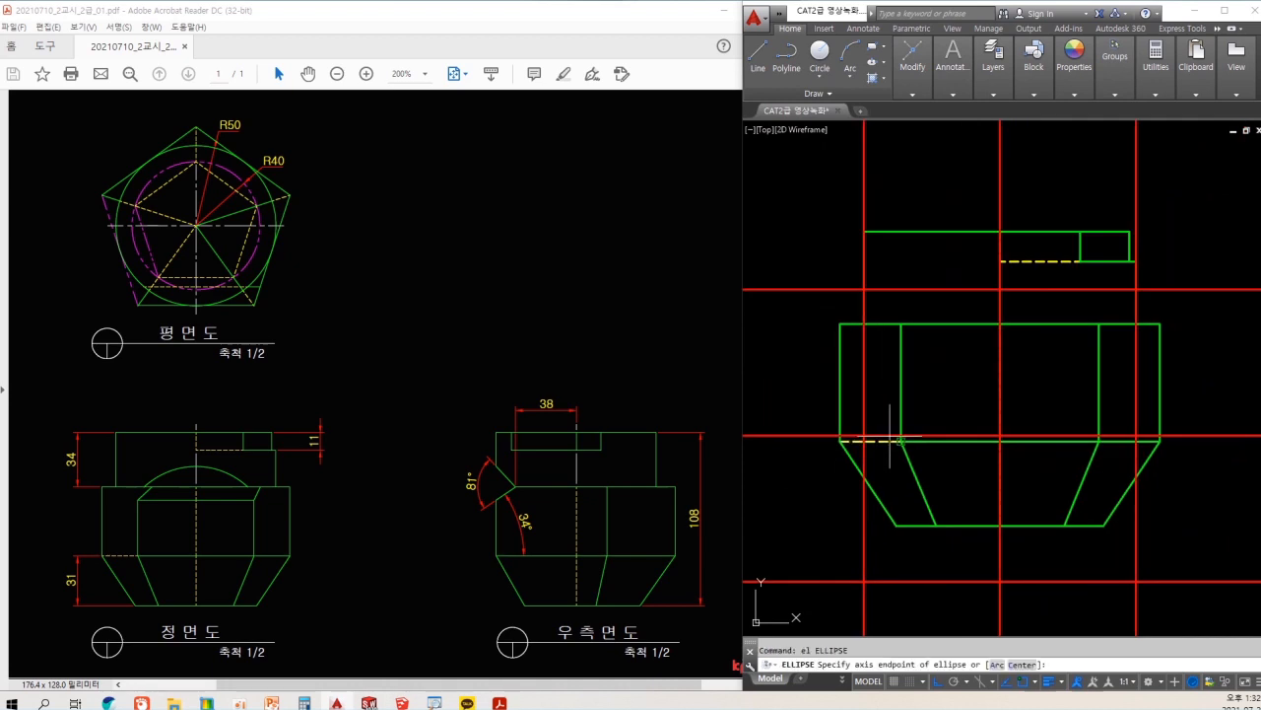
click(863, 436)
click(1136, 436)
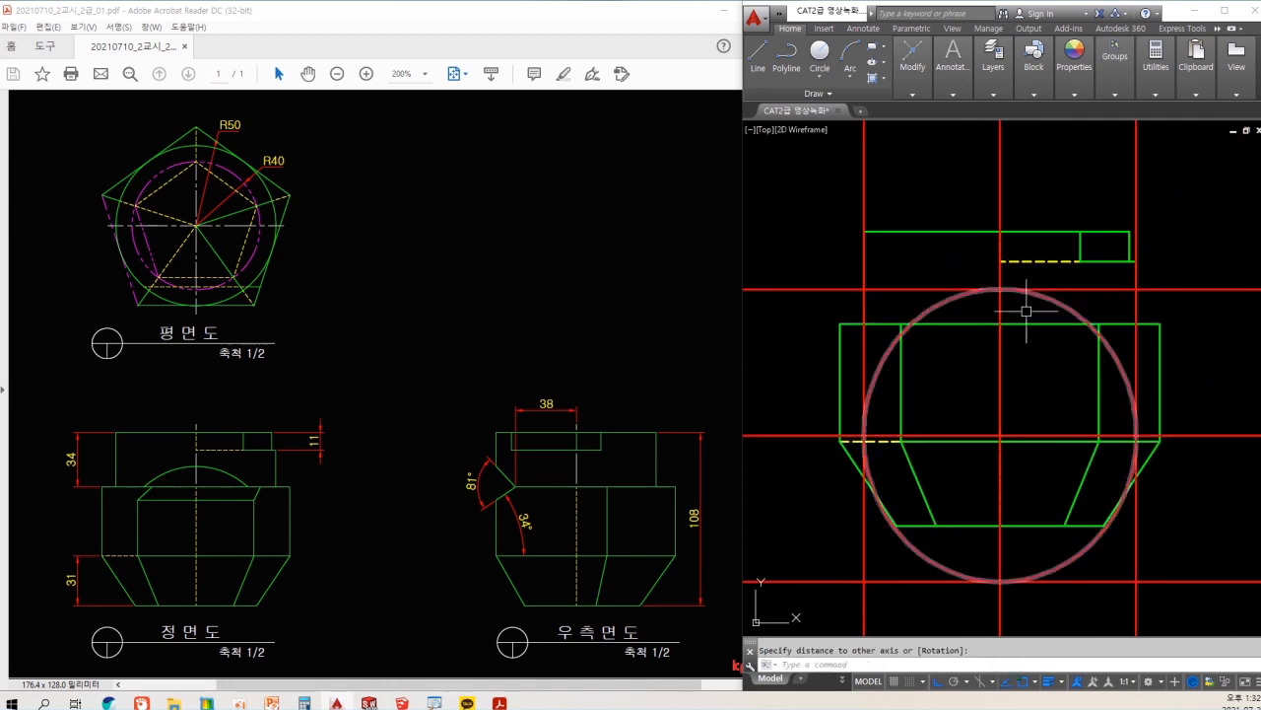
- Erase the vertical and horizontal construction lines crossing the front view, keeping the ellipse
scroll(1011, 358, down, 5)
middle_drag(1008, 374, 997, 402)
text(e)
key(space)
drag(1061, 303, 917, 326)
key(space)
drag(891, 497, 849, 351)
text(e)
- Erase the horizontal construction lines through the top view and the vertical ones through the side view
middle_drag(868, 286, 845, 332)
drag(911, 333, 885, 191)
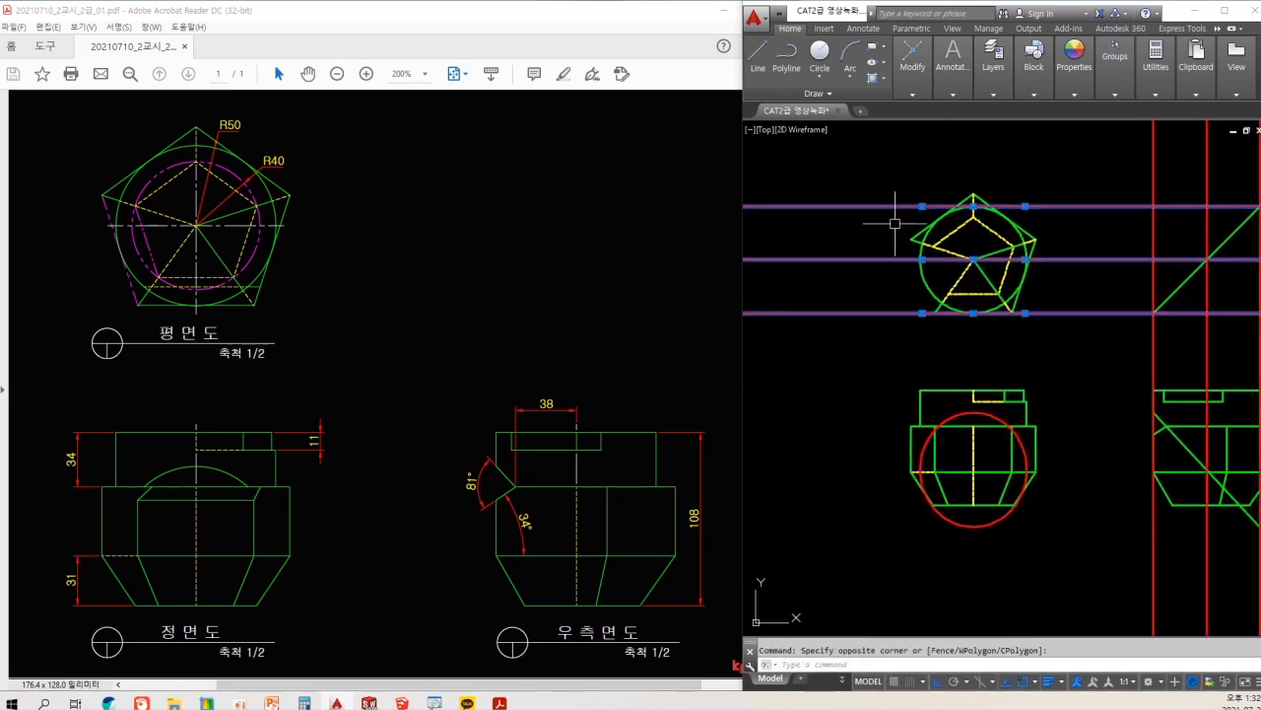
text(e)
scroll(897, 226, down, 2)
middle_drag(898, 271, 965, 313)
drag(1205, 335, 1115, 347)
text(e)
- Trim the extended slanted notch edge in the side view below the horizontal shoulder line
scroll(1168, 366, up, 4)
text(tr)
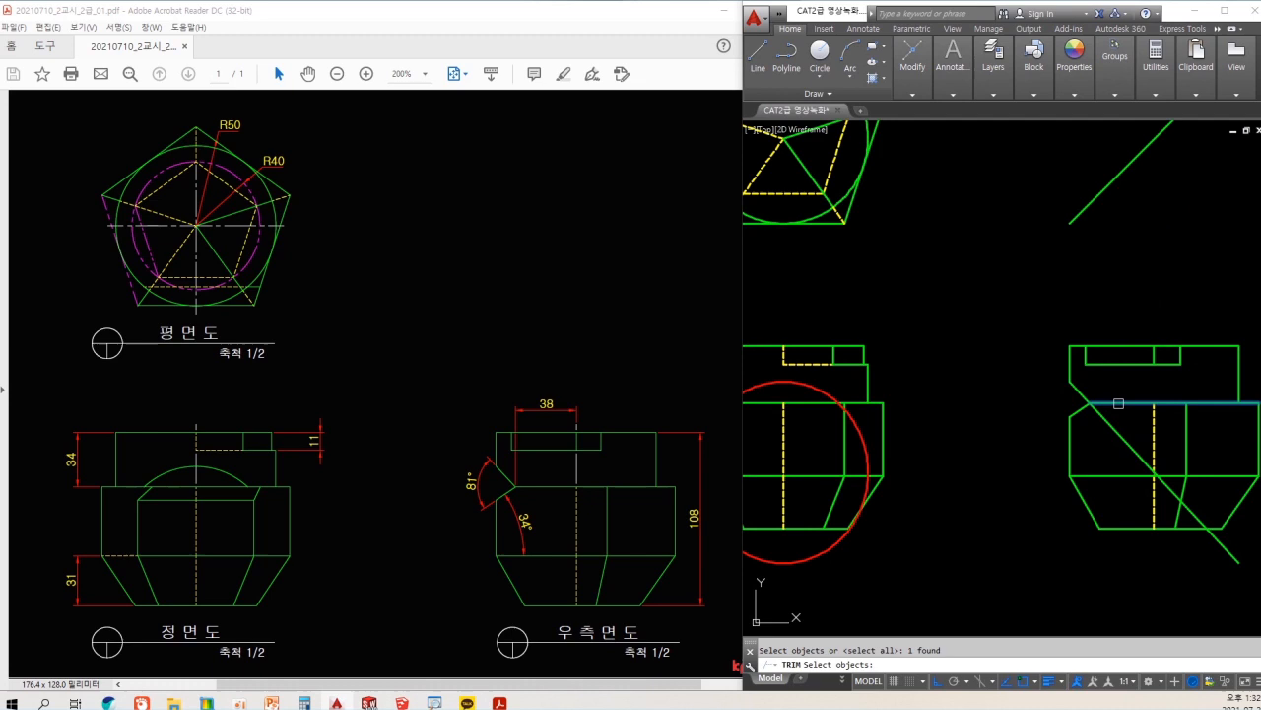
key(space)
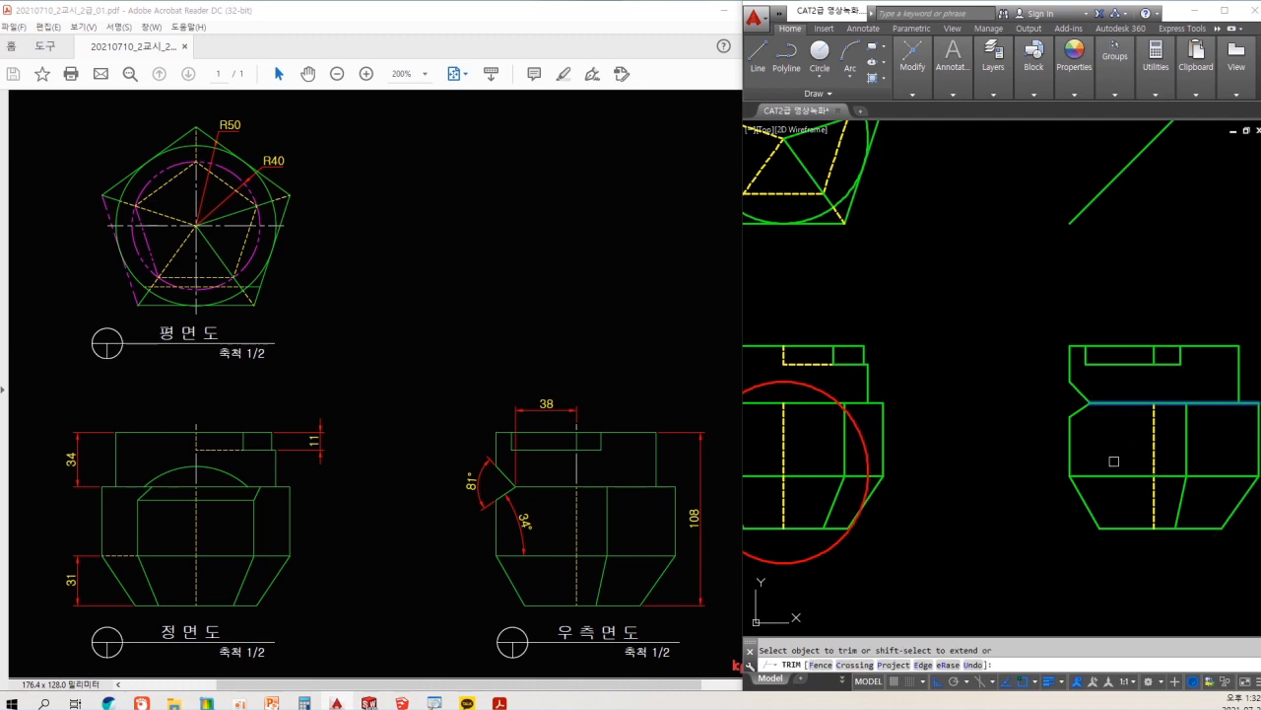
key(Escape)
- Trim the front view's ellipse below the horizontal shoulder line, leaving only its upper arc
middle_drag(943, 426, 1125, 394)
scroll(981, 400, up, 2)
text(tr)
click(991, 359)
key(space)
click(1065, 382)
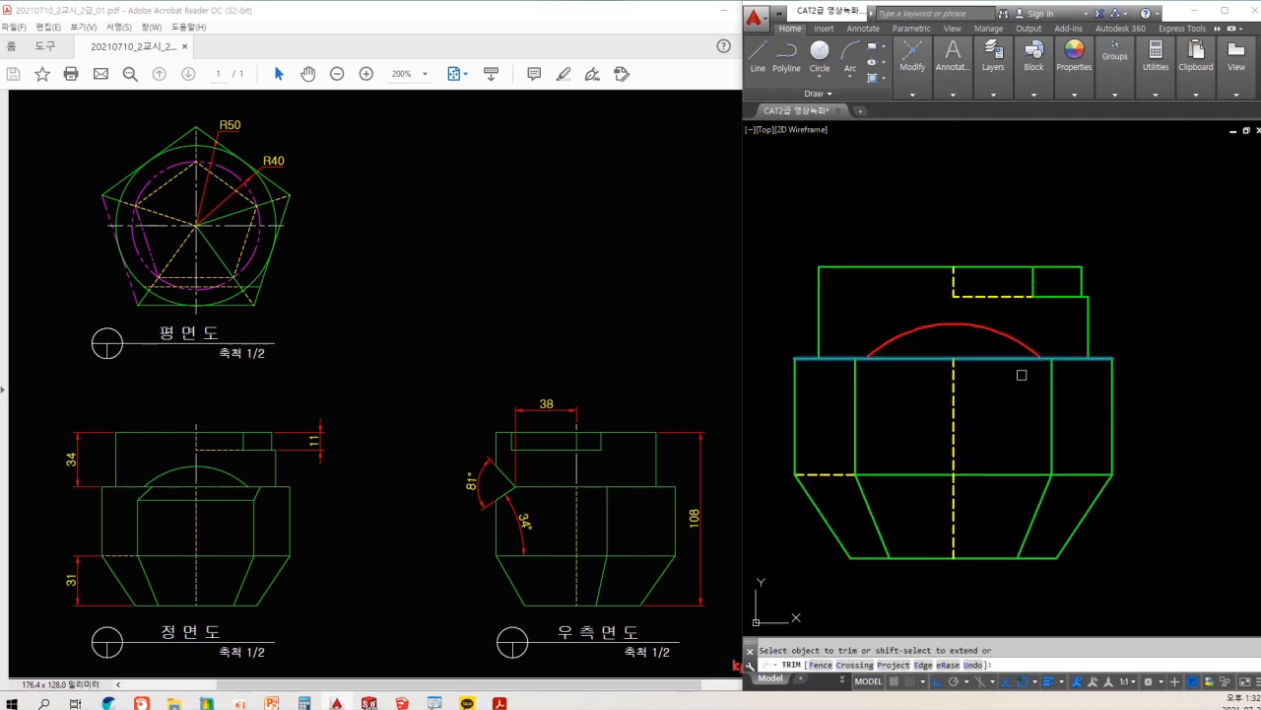
key(Escape)
- Match the properties of the elliptical arc to the green shoulder line in the front view
text(ma)
click(996, 358)
click(990, 329)
key(Escape)
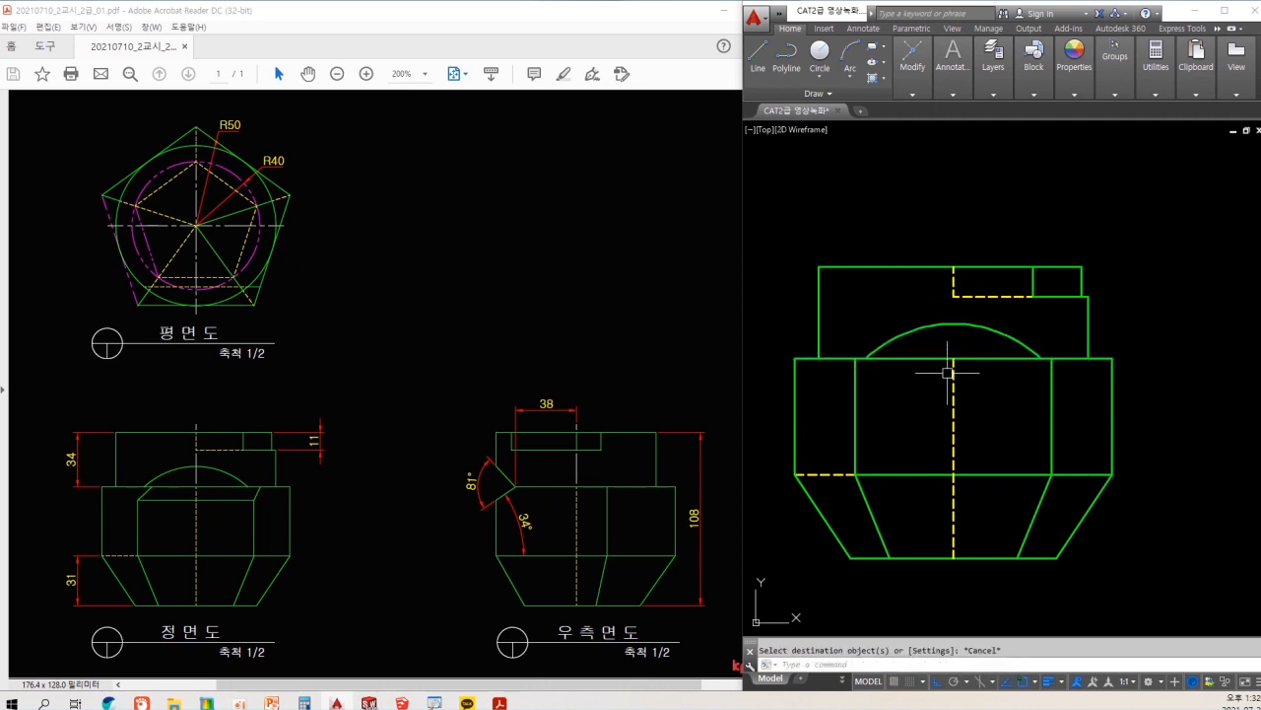
drag(138, 284, 264, 284)
mouse_move(518, 479)
mouse_down()
mouse_move(514, 492)
mouse_move(519, 314)
mouse_move(296, 294)
mouse_move(310, 277)
mouse_up()
key(Escape)
- Draw a vertical construction line from the inner corner of the side view's notch up beyond the 45° line
scroll(971, 358, down, 2)
middle_drag(1059, 372, 884, 397)
text(l)
key(space)
click(1092, 381)
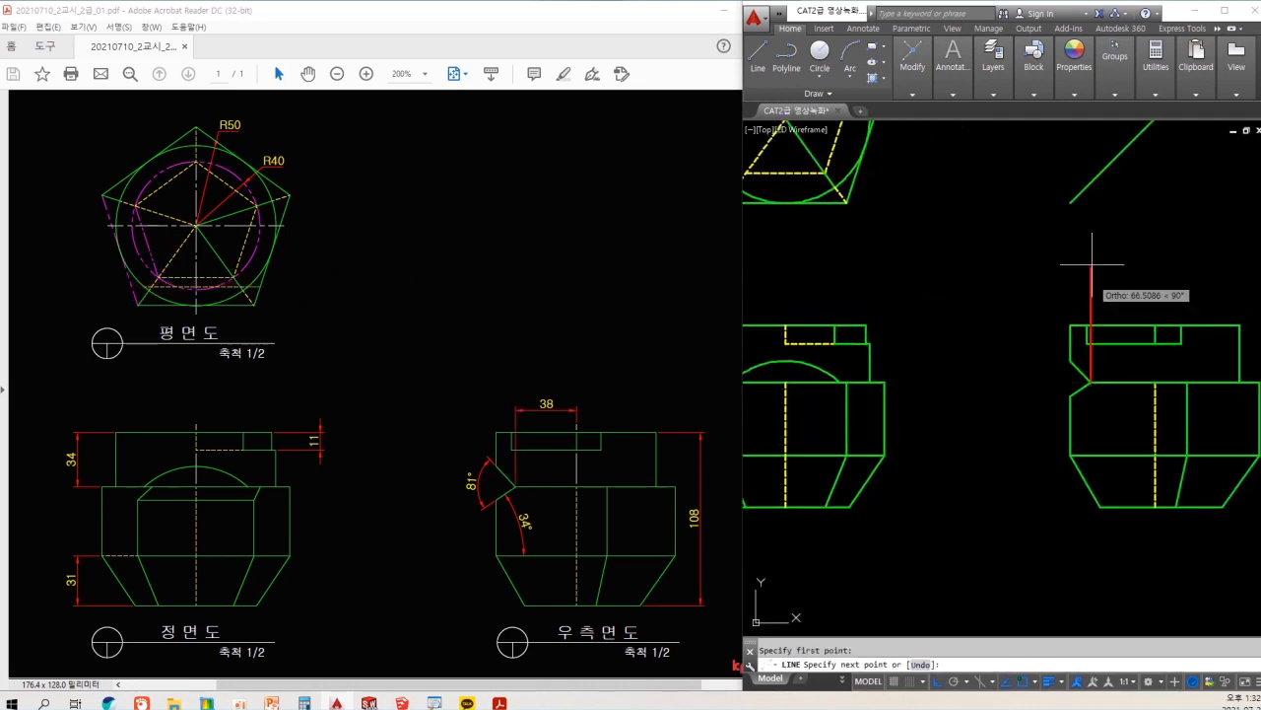
middle_drag(1092, 264, 1125, 360)
click(1124, 220)
key(space)
- Draw a horizontal construction line from the vertical line's crossing with the 45° line across the lower part of the top view
key(space)
click(1124, 277)
middle_drag(944, 295, 1072, 309)
click(832, 343)
key(Escape)
- Trim the horizontal construction line in the top view to run from the circle's left side to the pentagon's right edge
scroll(927, 286, up, 2)
middle_drag(928, 299, 920, 348)
scroll(921, 348, up, 2)
text(tr)
key(space)
click(857, 335)
key(space)
middle_drag(897, 342, 867, 362)
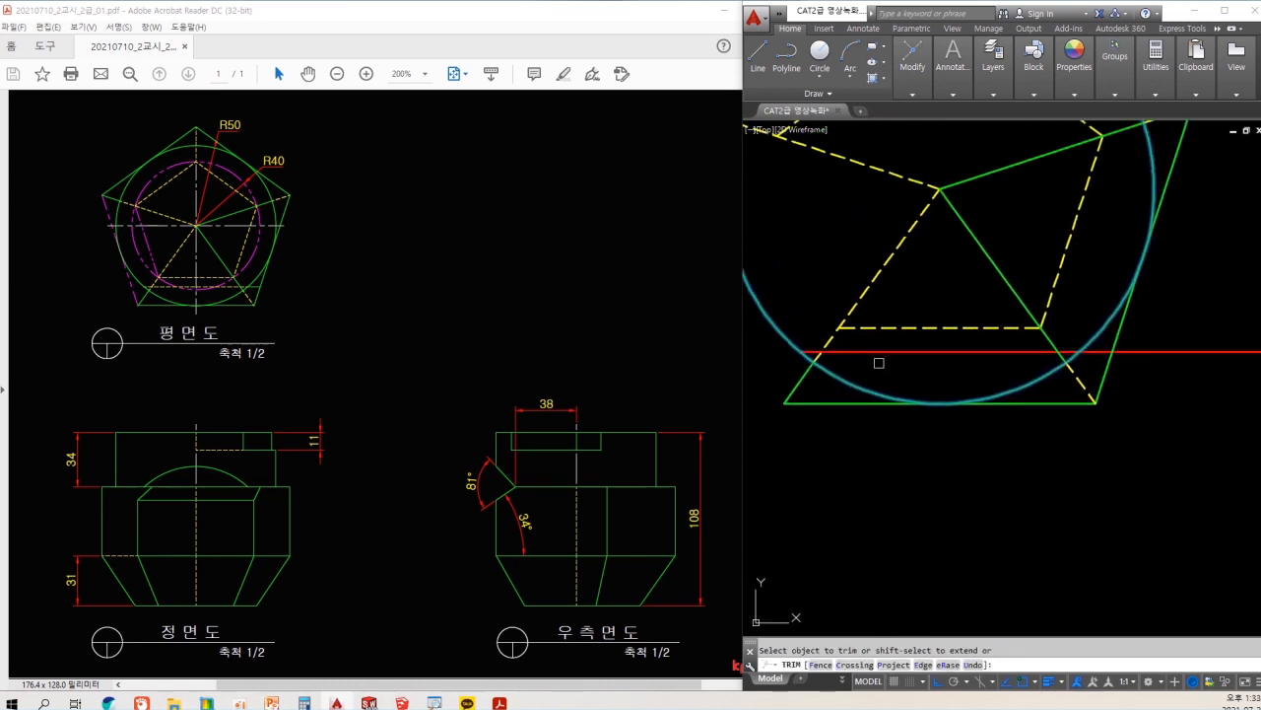
click(1129, 352)
key(Escape)
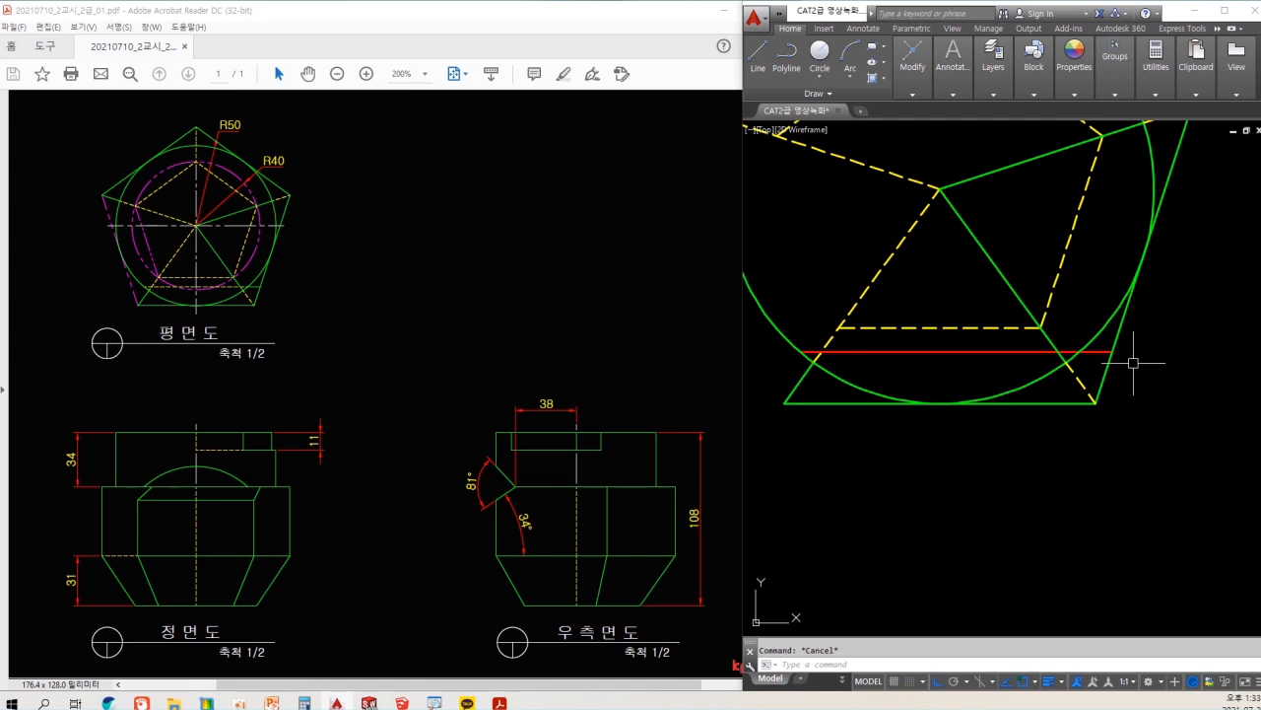
- Split the horizontal line at the circle's right side and match the part inside the circle to the dashed hidden lines
scroll(1090, 348, up, 2)
text(tr)
key(space)
key(space)
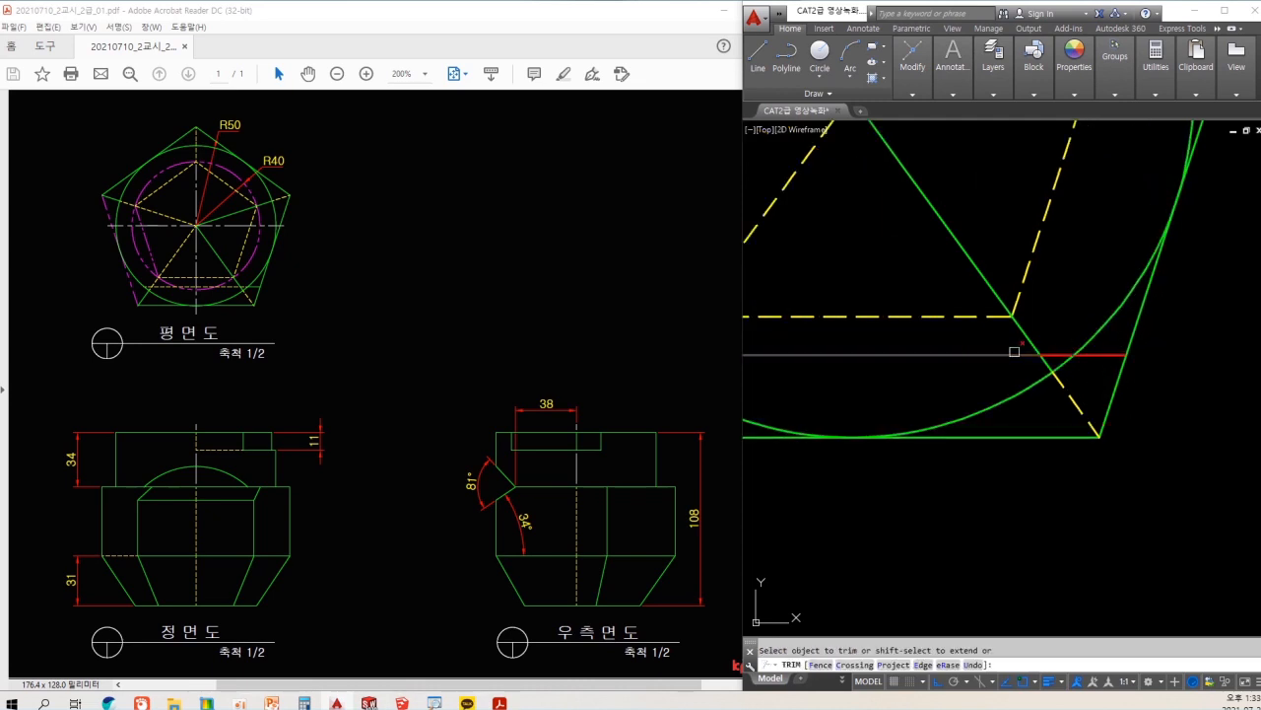
key(Escape)
text(ma)
key(space)
click(1068, 385)
middle_drag(807, 335, 963, 357)
key(Escape)
- Match the short line part between the circle and the pentagon's right edge to the green outline
key(space)
click(1216, 388)
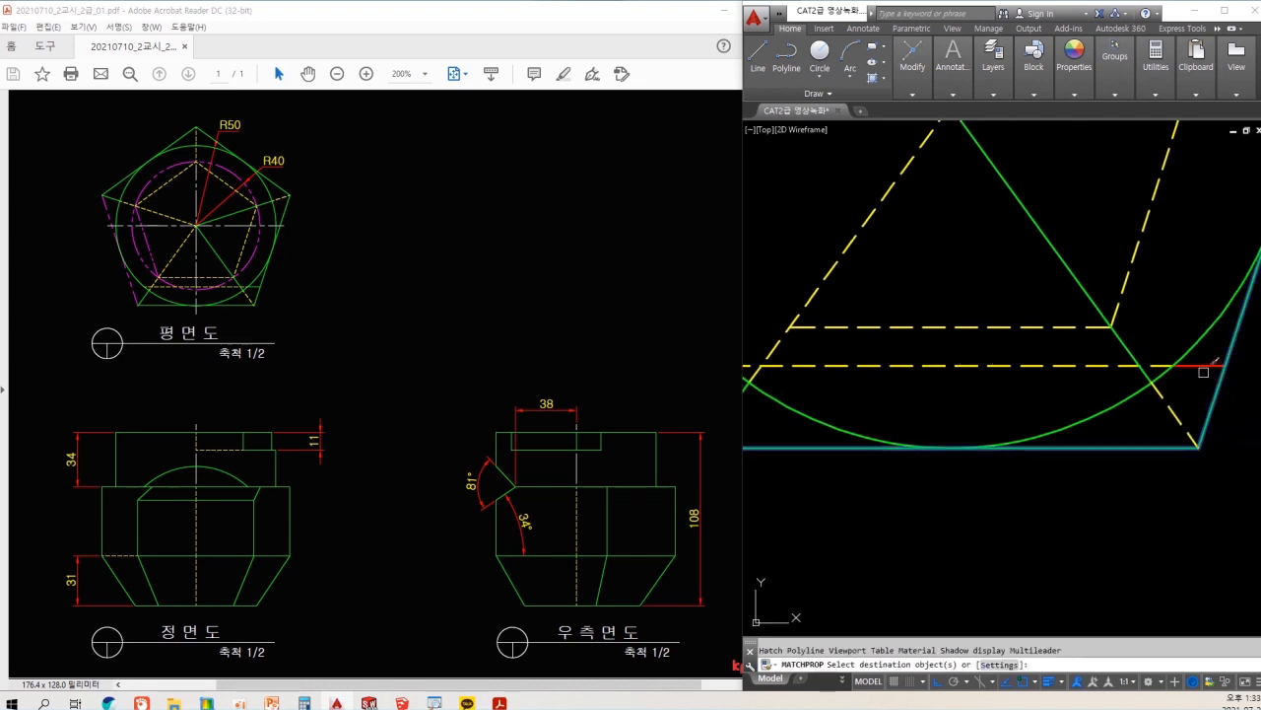
key(Escape)
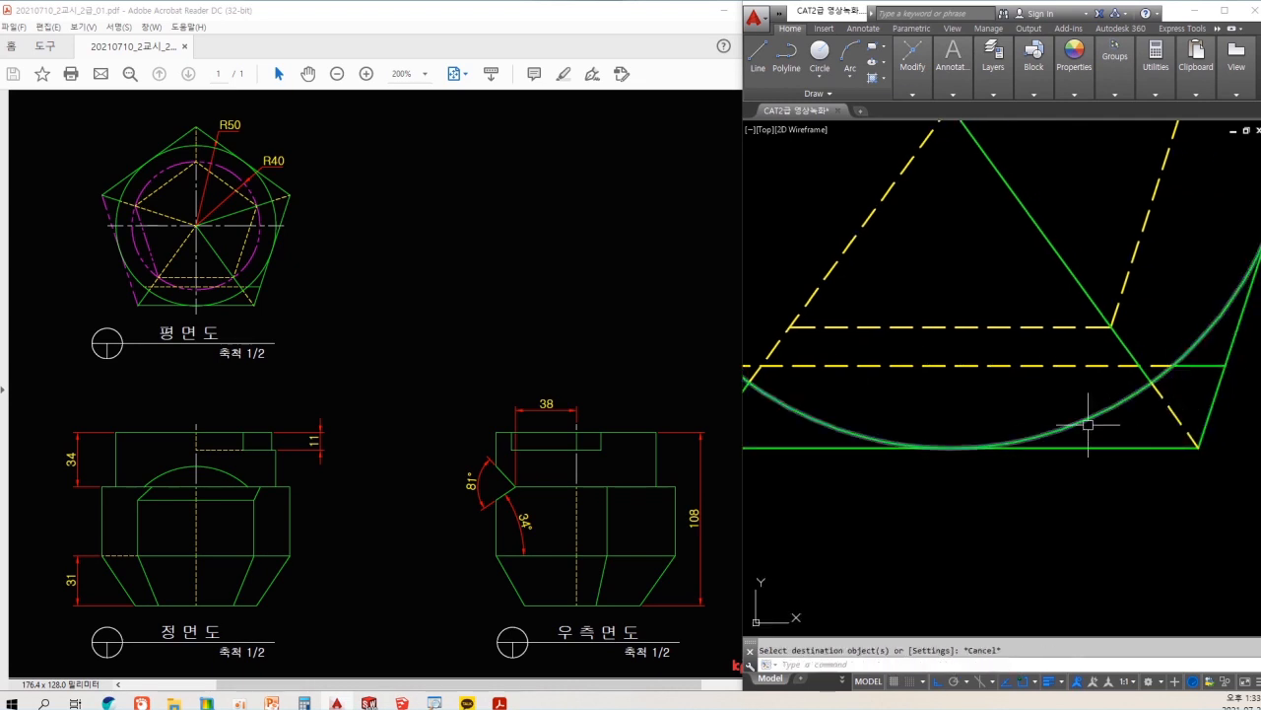
- Erase the leftover construction lines between the 45° line and the side view
scroll(1090, 423, down, 6)
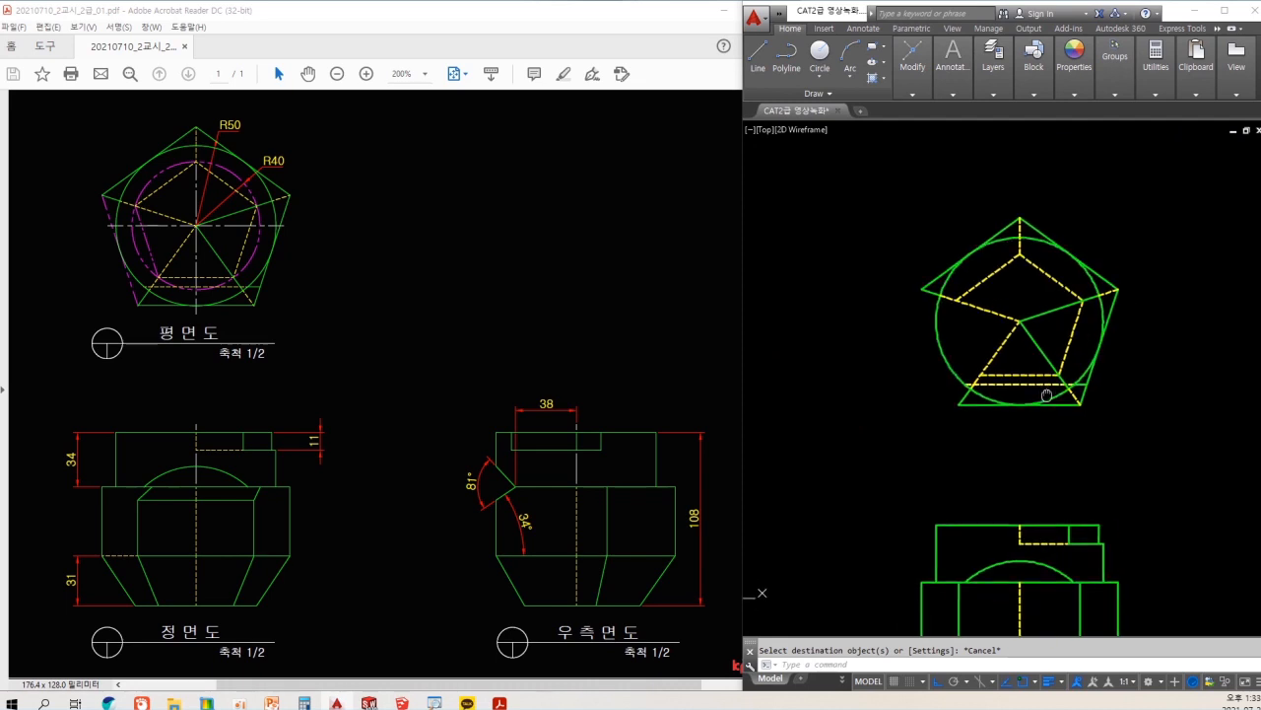
text(e)
key(space)
click(1209, 427)
click(1109, 406)
key(space)
middle_drag(993, 451, 1055, 422)
scroll(867, 267, up, 2)
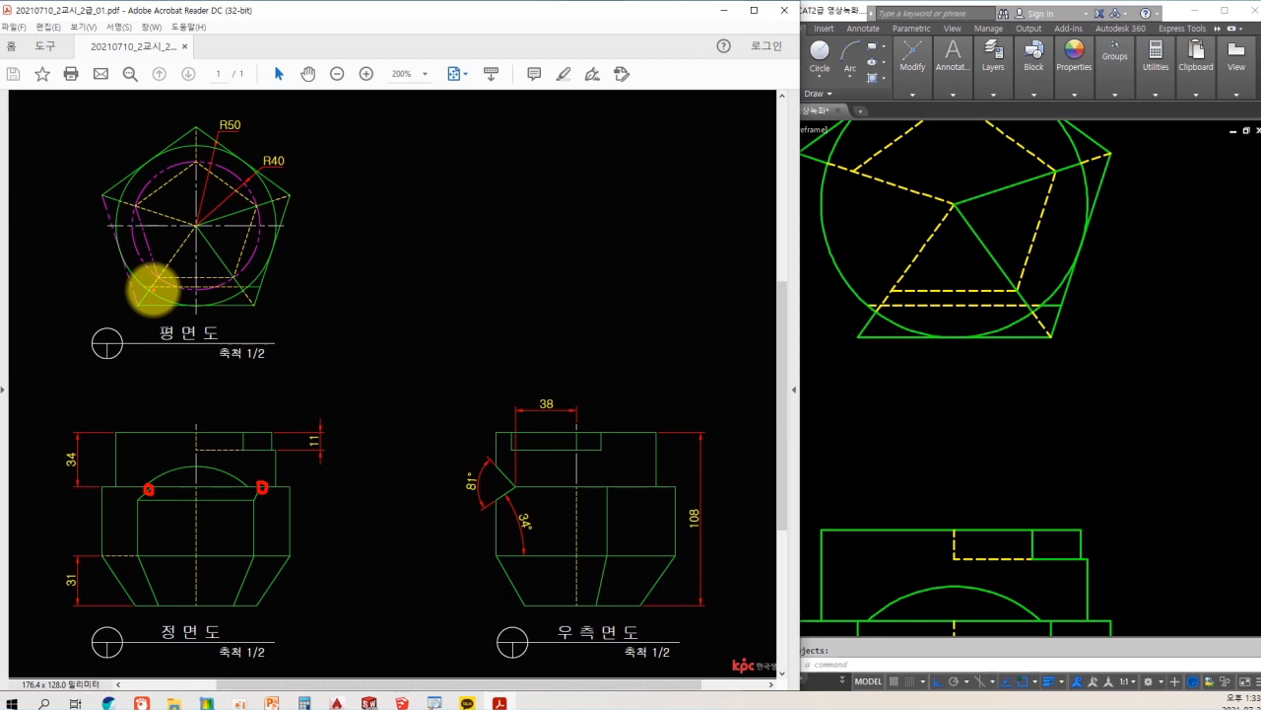
drag(153, 289, 174, 344)
drag(264, 288, 309, 372)
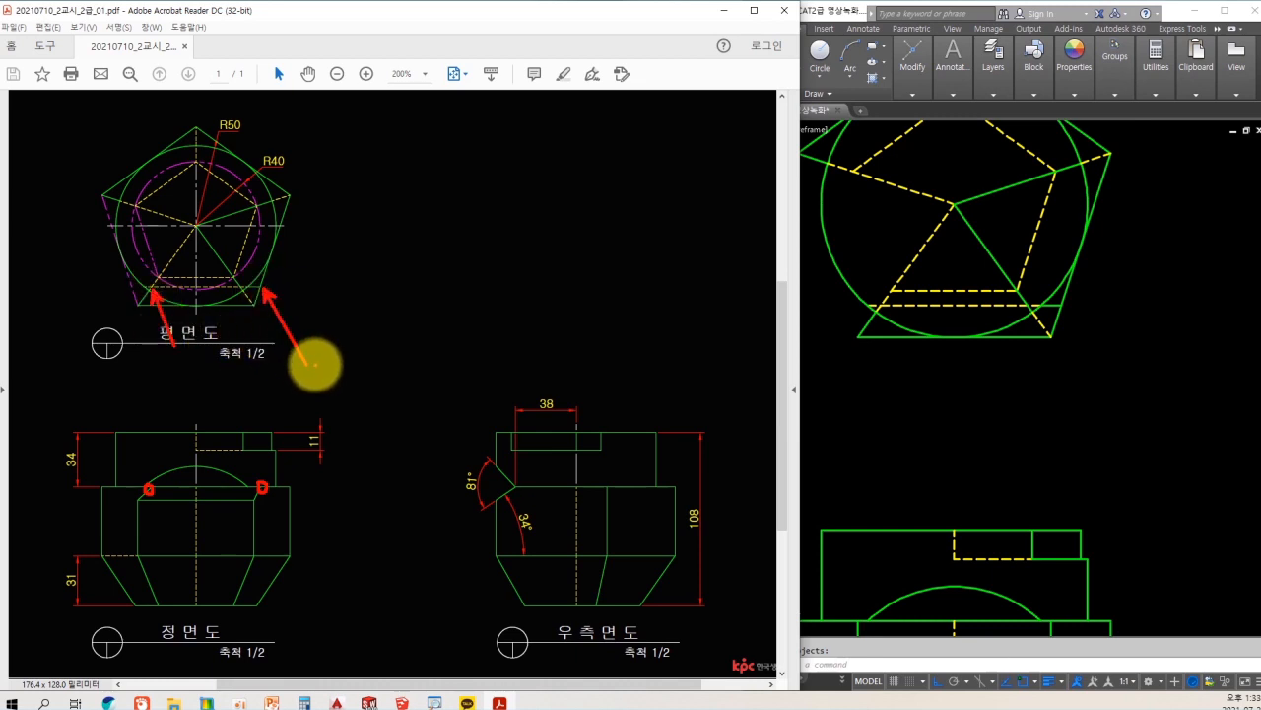
key(Escape)
- Draw vertical construction lines into the front view from the notch line's crossings with the pentagon's right edge and lower-left dashed diagonal
click(1094, 365)
text(l)
key(space)
middle_drag(1136, 493, 1159, 297)
key(space)
middle_drag(1121, 394, 1130, 542)
key(space)
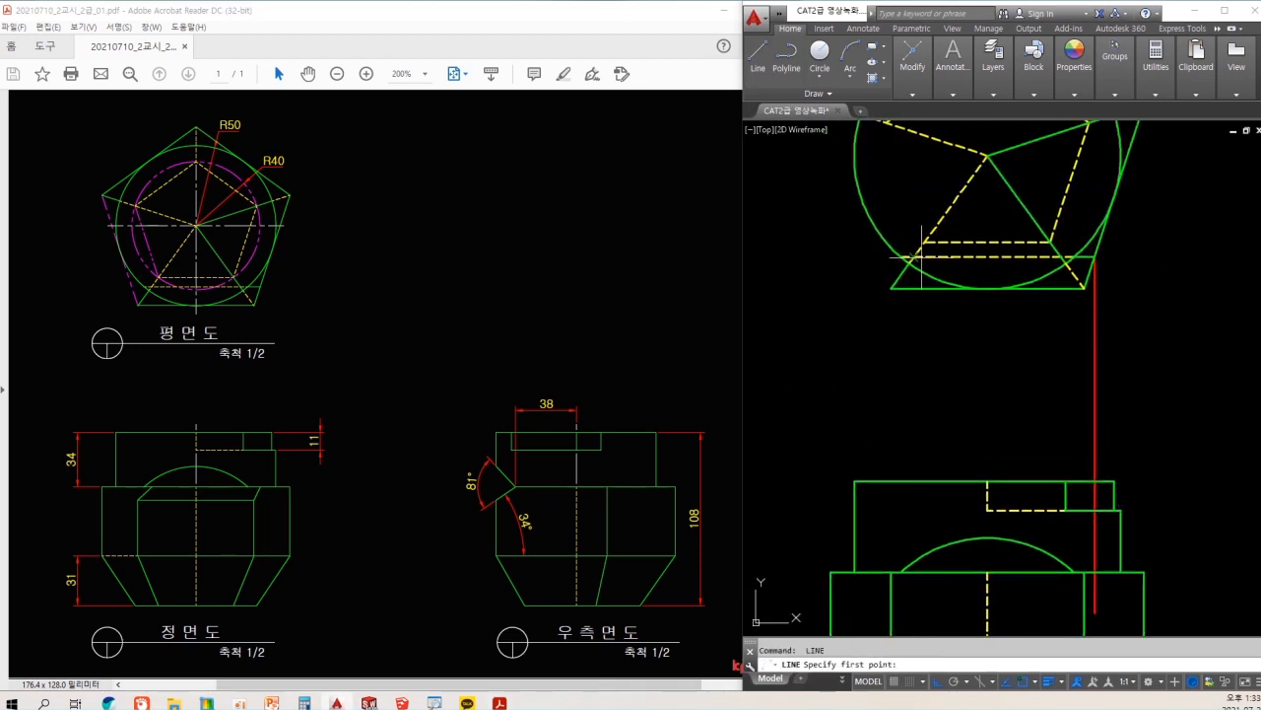
click(922, 257)
middle_drag(921, 258, 922, 132)
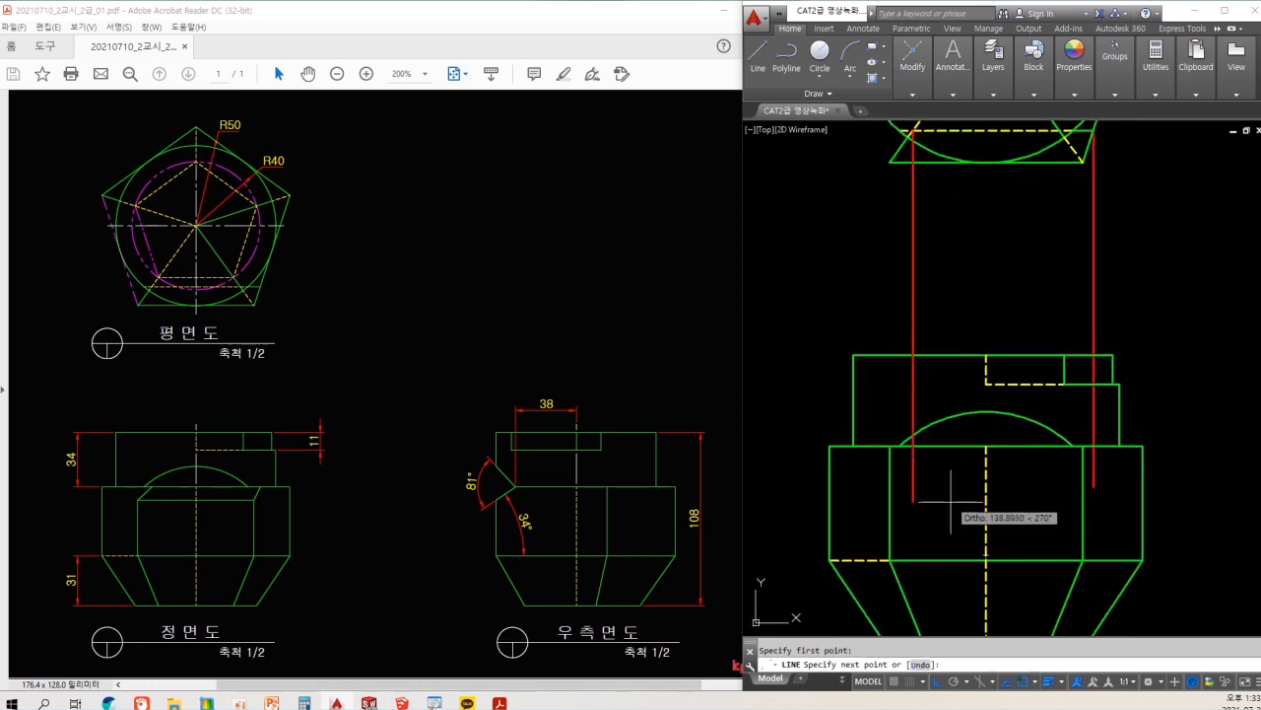
key(Escape)
middle_drag(941, 466, 944, 515)
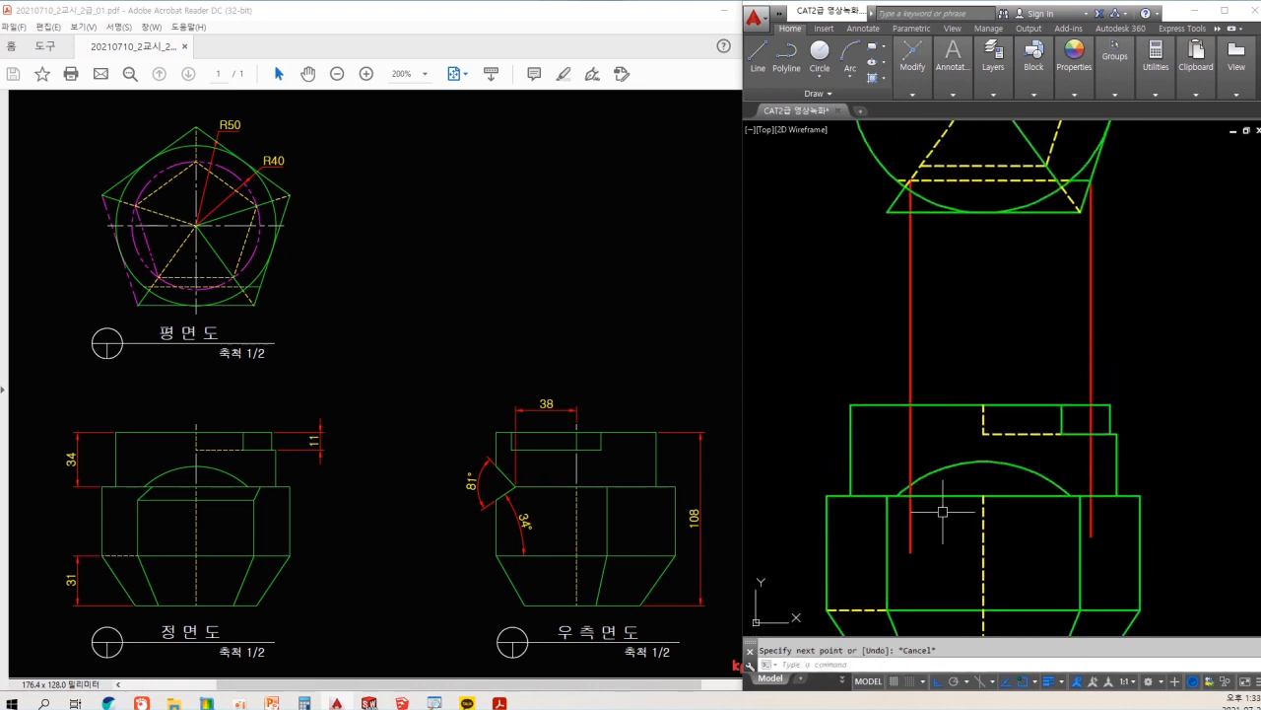
middle_drag(1019, 421, 923, 377)
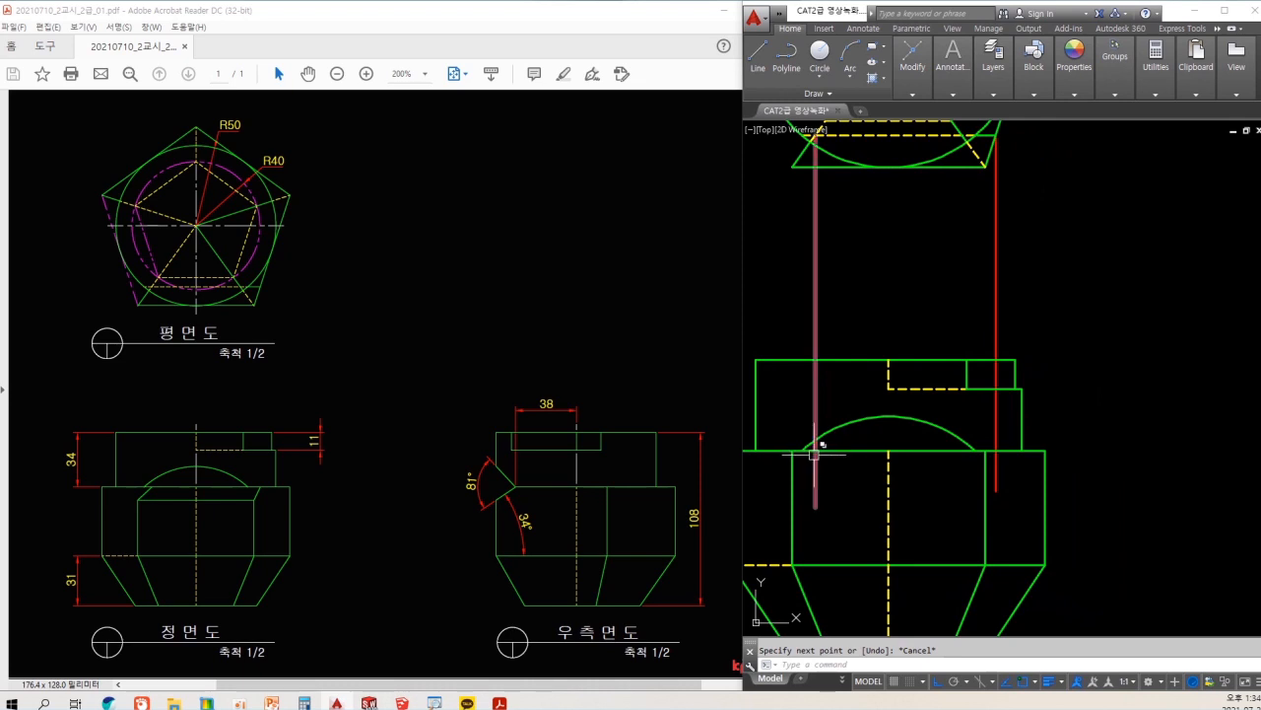
drag(138, 499, 255, 498)
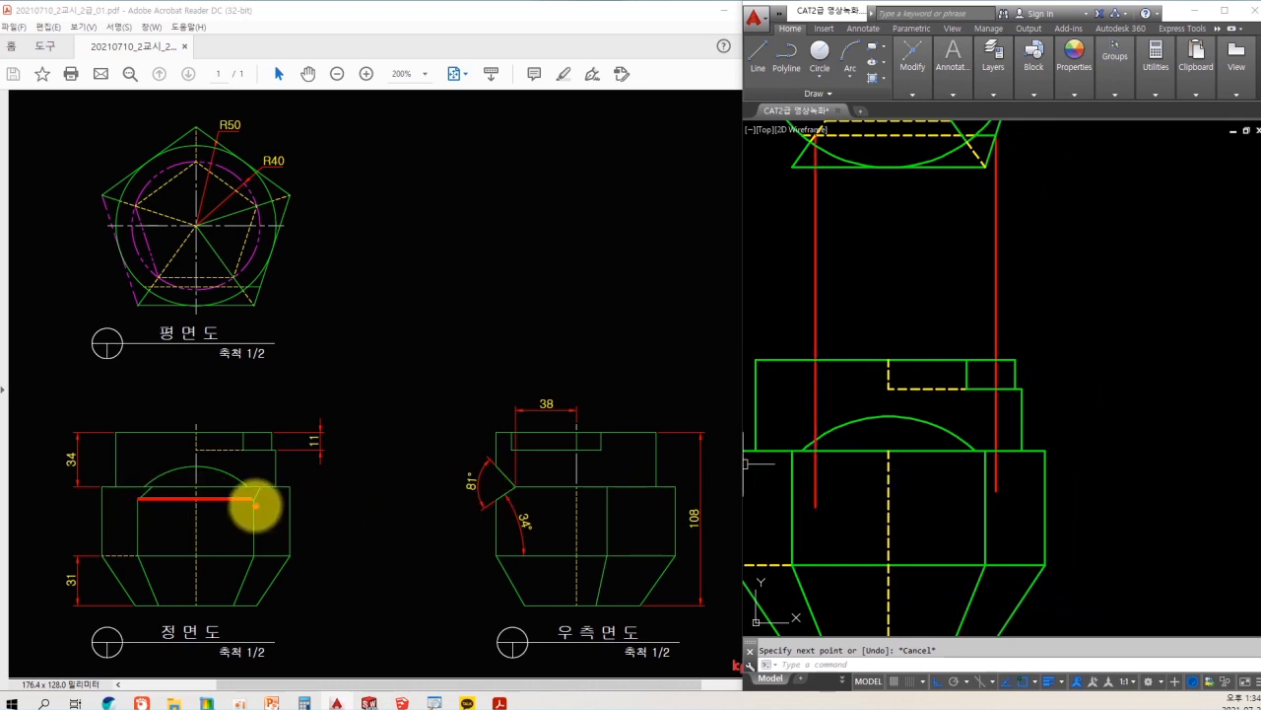
drag(500, 508, 471, 566)
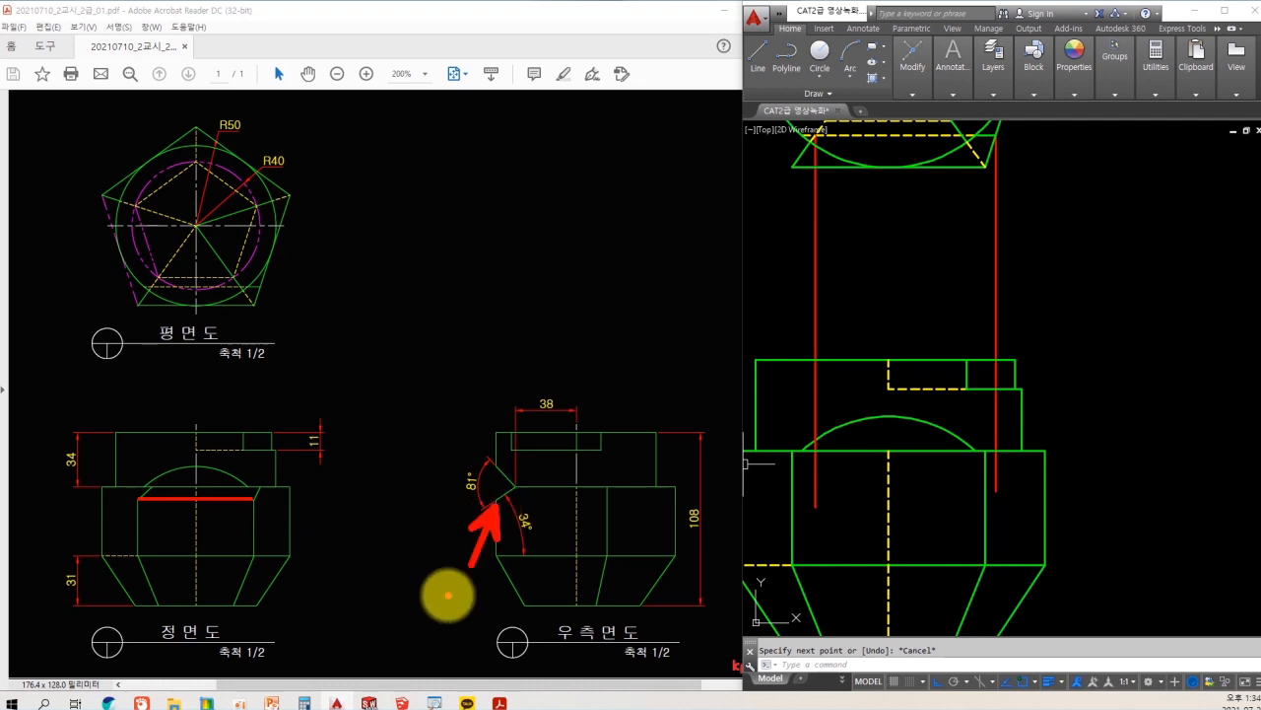
key(Escape)
- Draw a horizontal construction line from the lower outer corner of the side view's notch across the front view
scroll(995, 532, down, 2)
middle_drag(994, 532, 818, 481)
text(l)
key(space)
middle_drag(917, 454, 1066, 454)
click(779, 448)
key(space)
- Draw two slanted lines in the front view from the inner vertical edges at the horizontal construction line up to the projected shoulder points
key(space)
scroll(845, 445, up, 3)
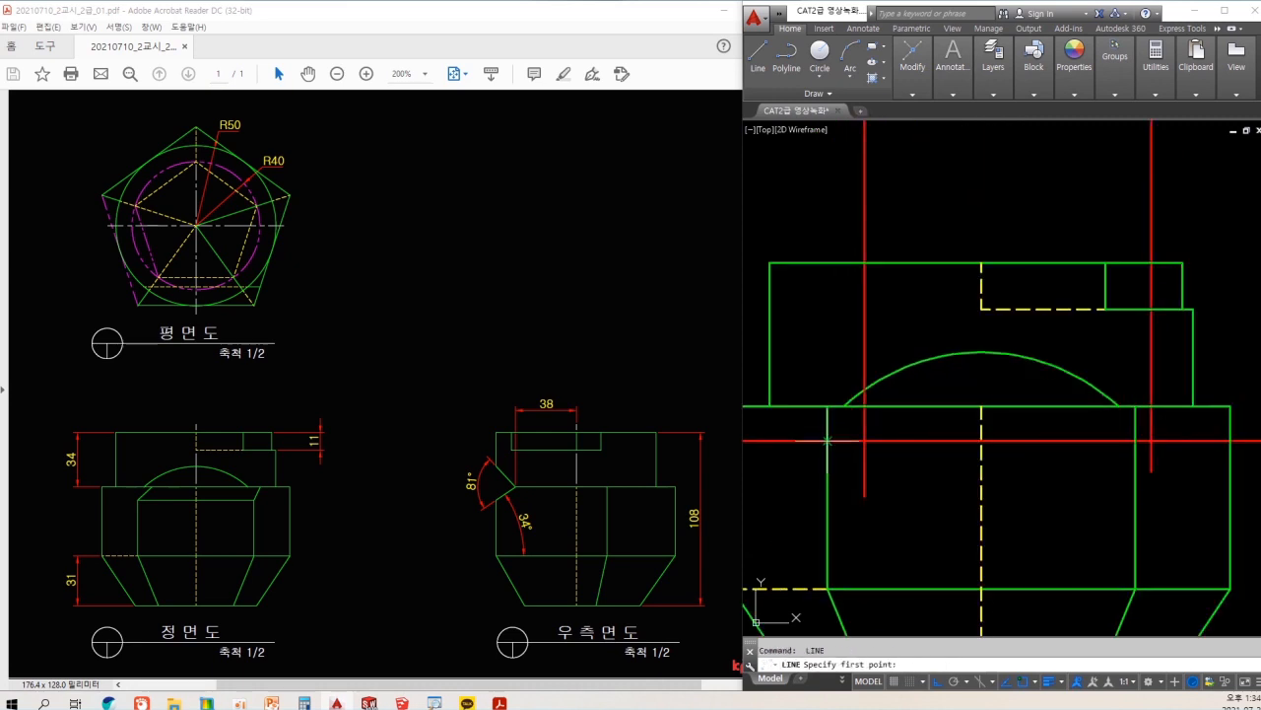
key(space)
middle_drag(1164, 506, 1121, 474)
key(Escape)
- Erase the two vertical construction lines between the top view and the front view
scroll(1117, 471, down, 4)
text(e)
drag(1155, 332, 993, 359)
key(space)
drag(1183, 431, 1124, 453)
text(e)
scroll(1117, 441, up, 2)
text(t)
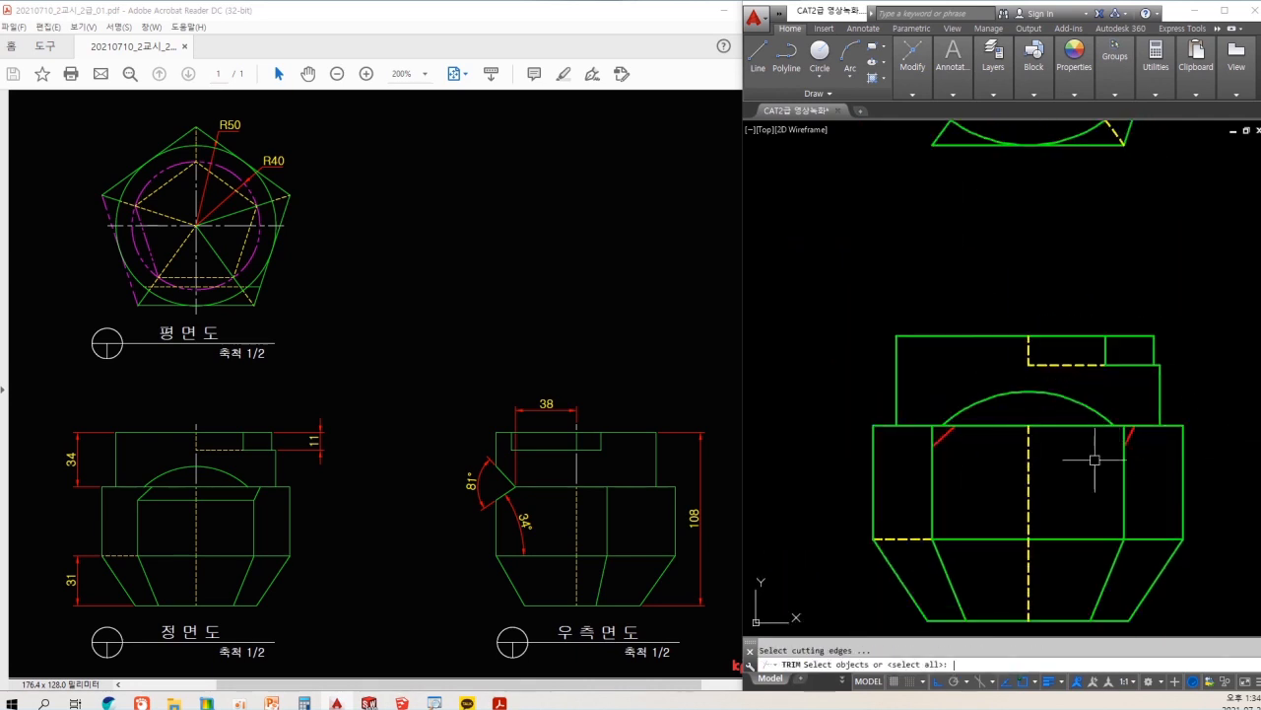
key(ctrl+z)
- Trim the front view's inner vertical edges and the horizontal construction line where they meet the slanted lines
scroll(1033, 451, up, 2)
text(tr)
click(984, 452)
key(space)
click(963, 444)
key(Escape)
text(tr)
scroll(1232, 446, up, 2)
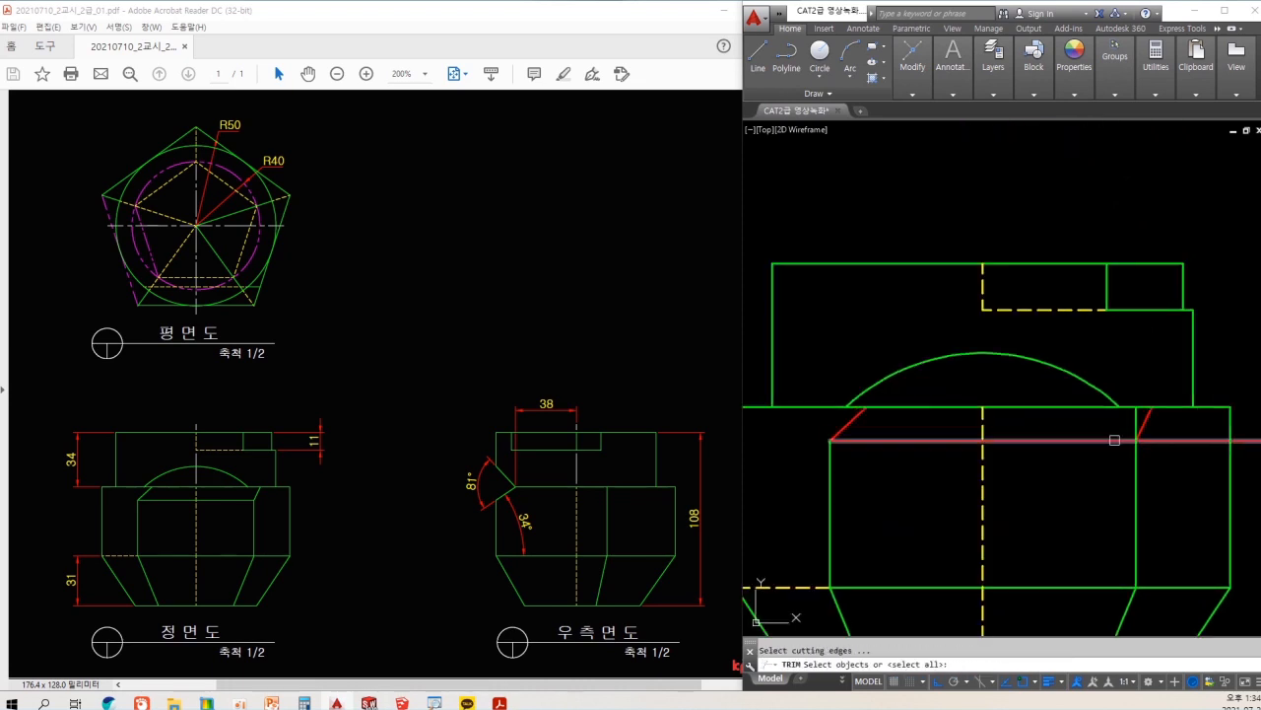
click(1154, 417)
click(1153, 460)
key(Escape)
- Match the slanted lines and the horizontal notch line in the front view to the green outline
text(ma)
click(1137, 469)
click(1155, 422)
click(1106, 445)
key(space)
key(space)
click(899, 441)
click(892, 464)
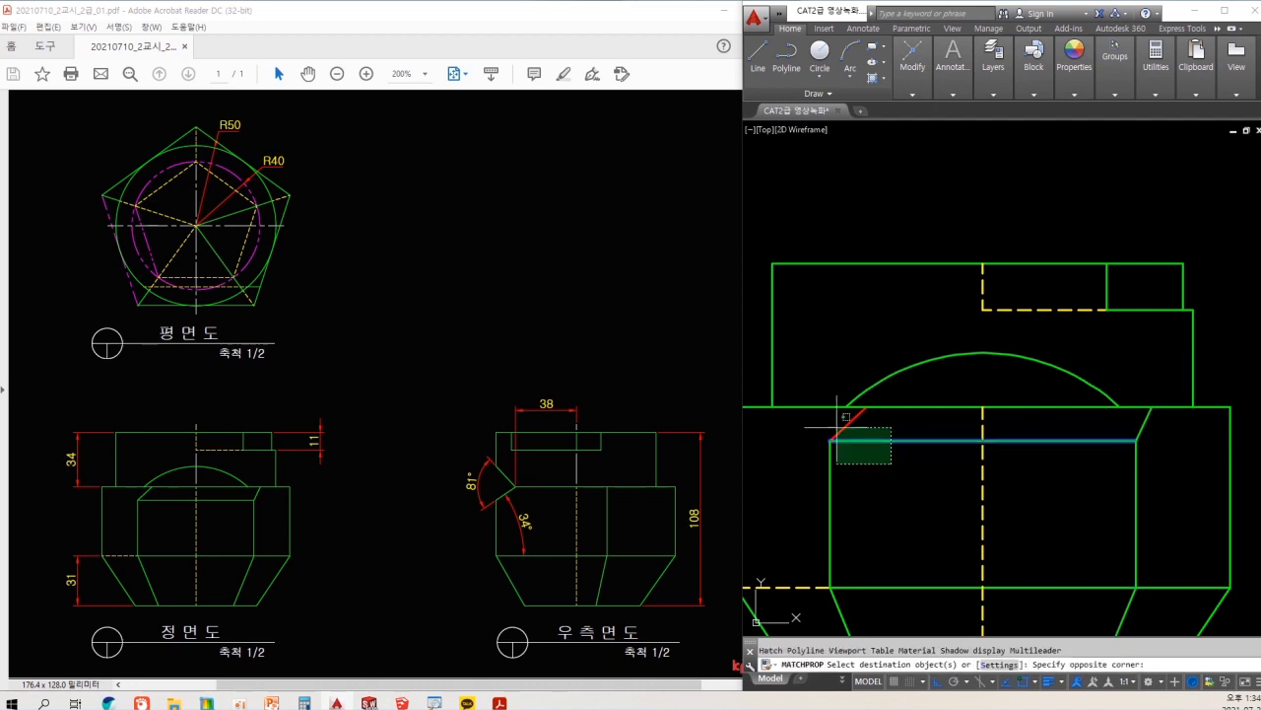
key(Escape)
scroll(866, 446, down, 5)
middle_drag(853, 456, 873, 470)
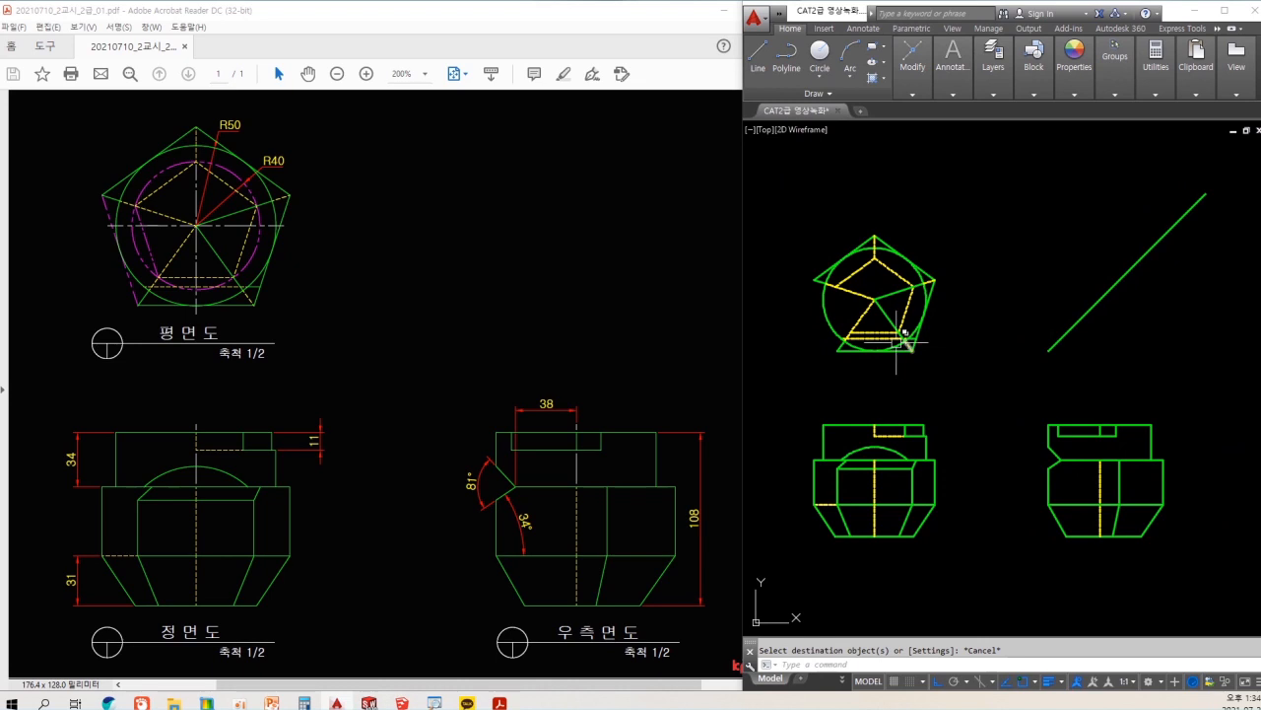
- Make the 중심선 layer current
click(1002, 98)
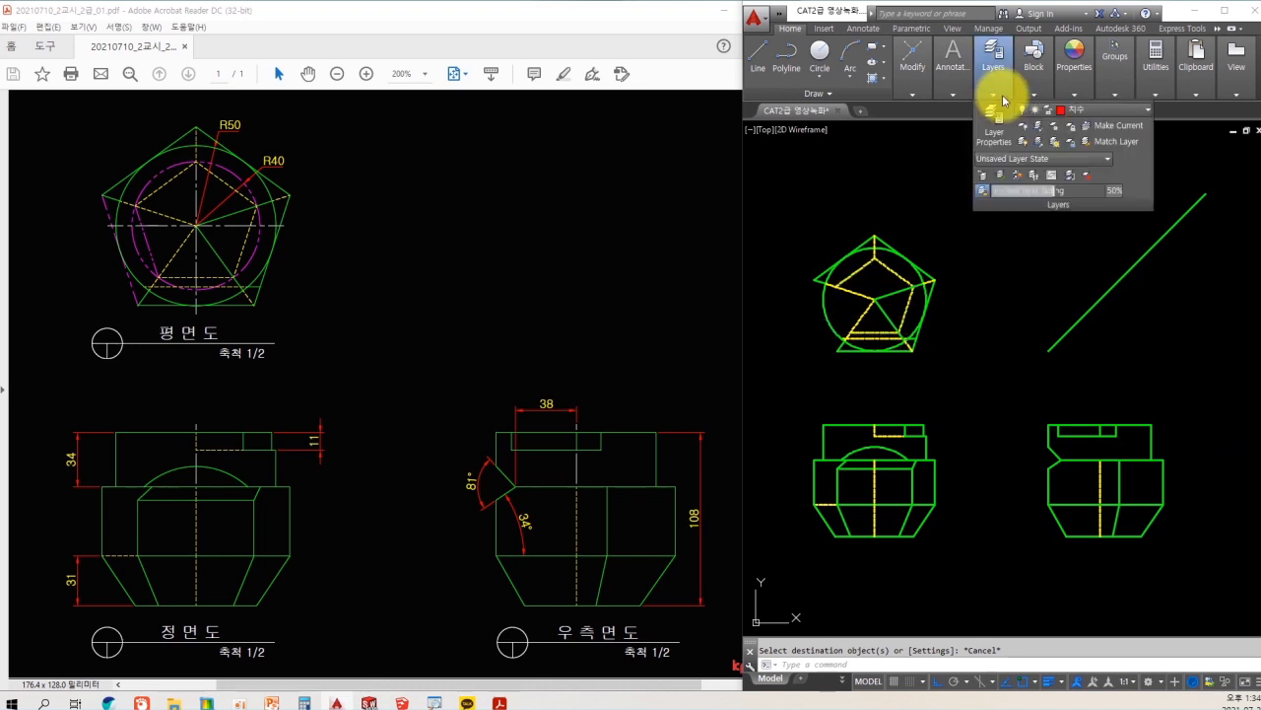
key(Escape)
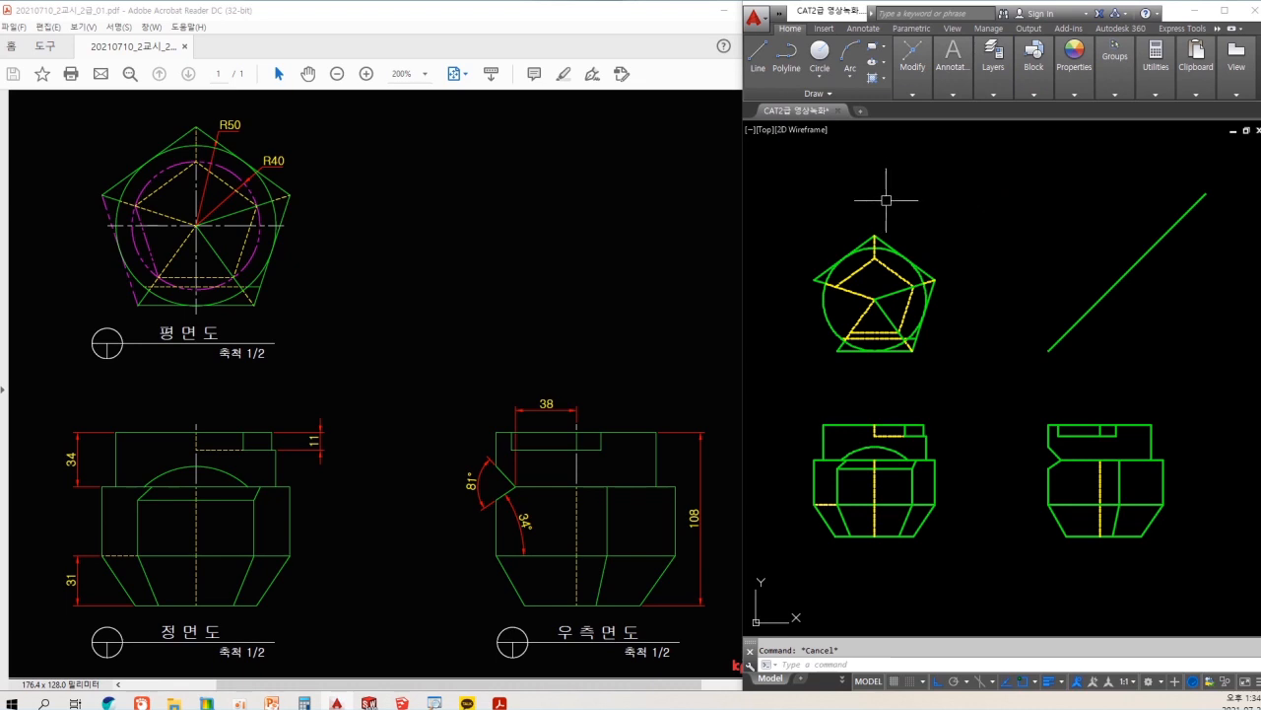
click(994, 85)
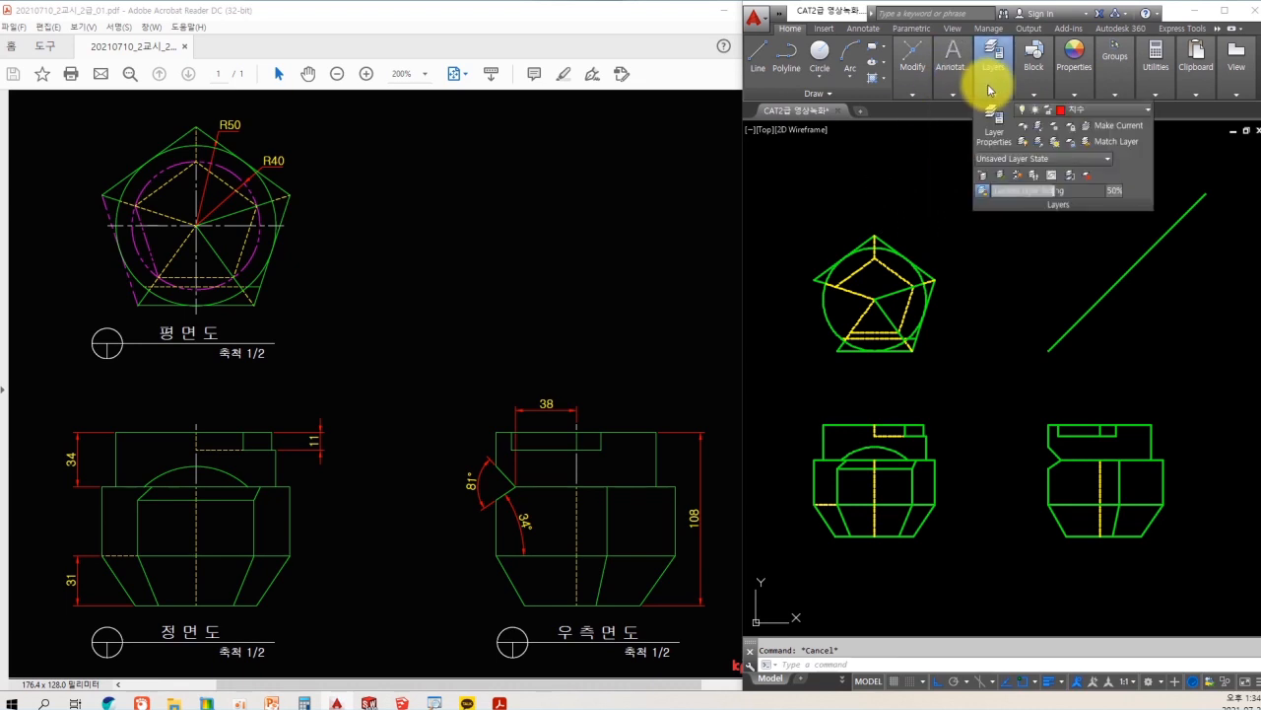
click(1094, 113)
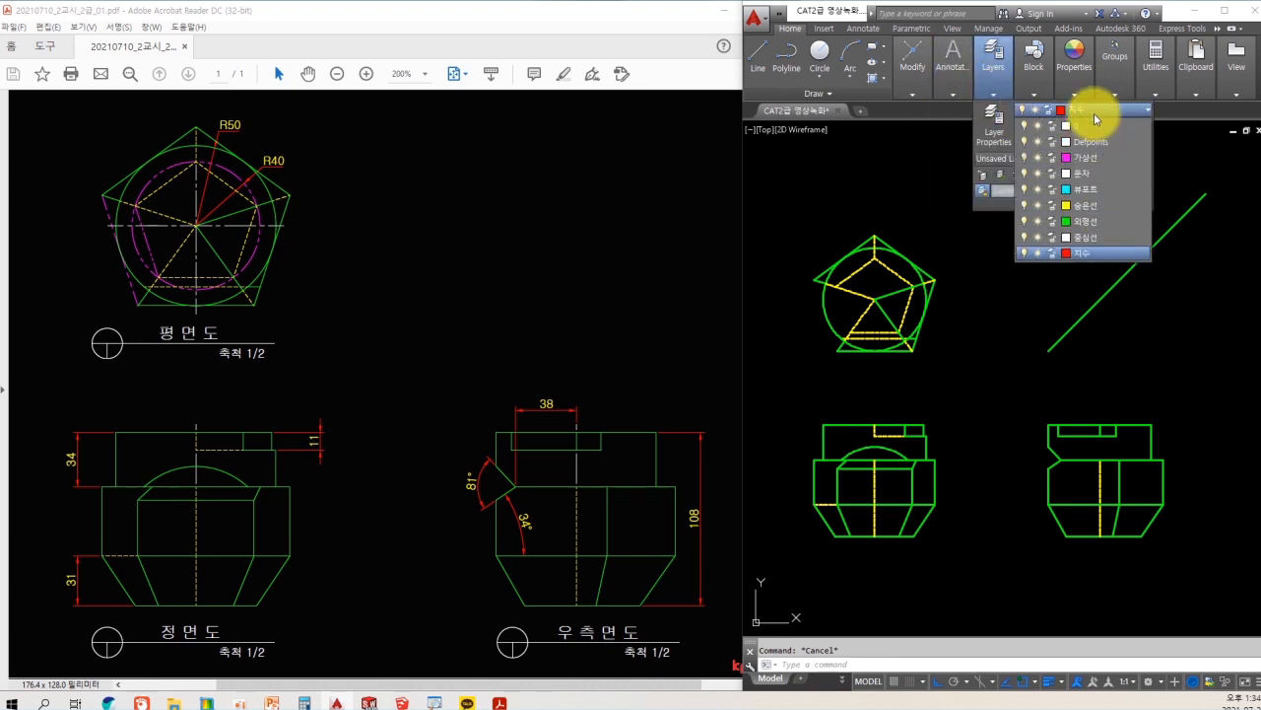
click(1090, 237)
- Draw a horizontal centreline across the full diameter of the top view's circle
scroll(795, 301, up, 4)
text(l)
key(space)
click(868, 298)
click(1129, 297)
key(space)
- Draw a vertical centreline in the top view from the inner pentagon's upper vertex to the circle's lowest point
key(space)
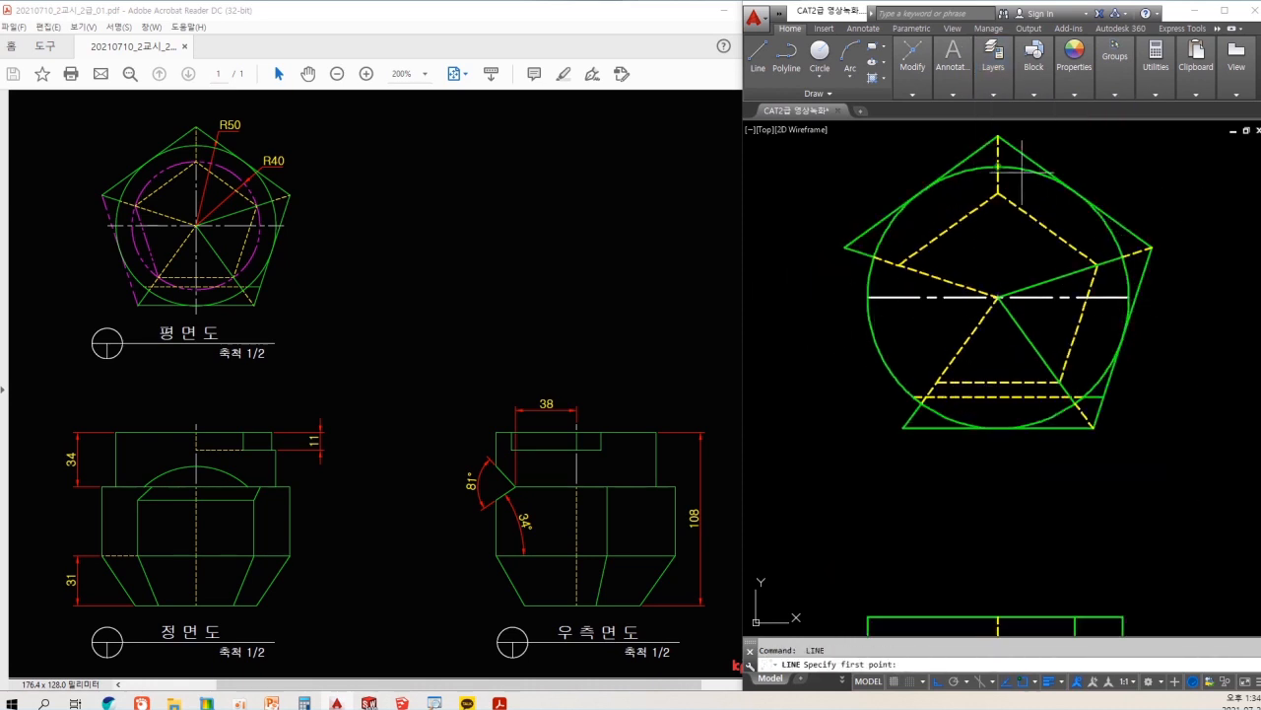
middle_drag(1020, 192, 1007, 222)
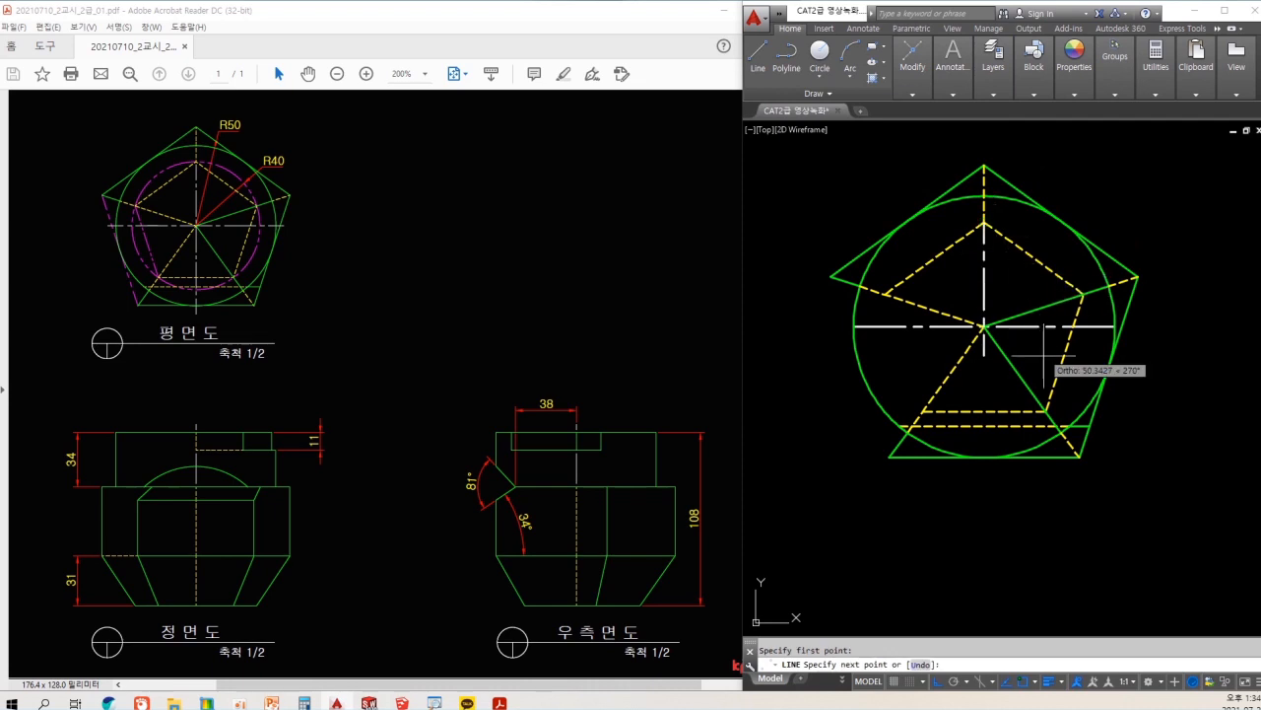
click(1009, 453)
key(Escape)
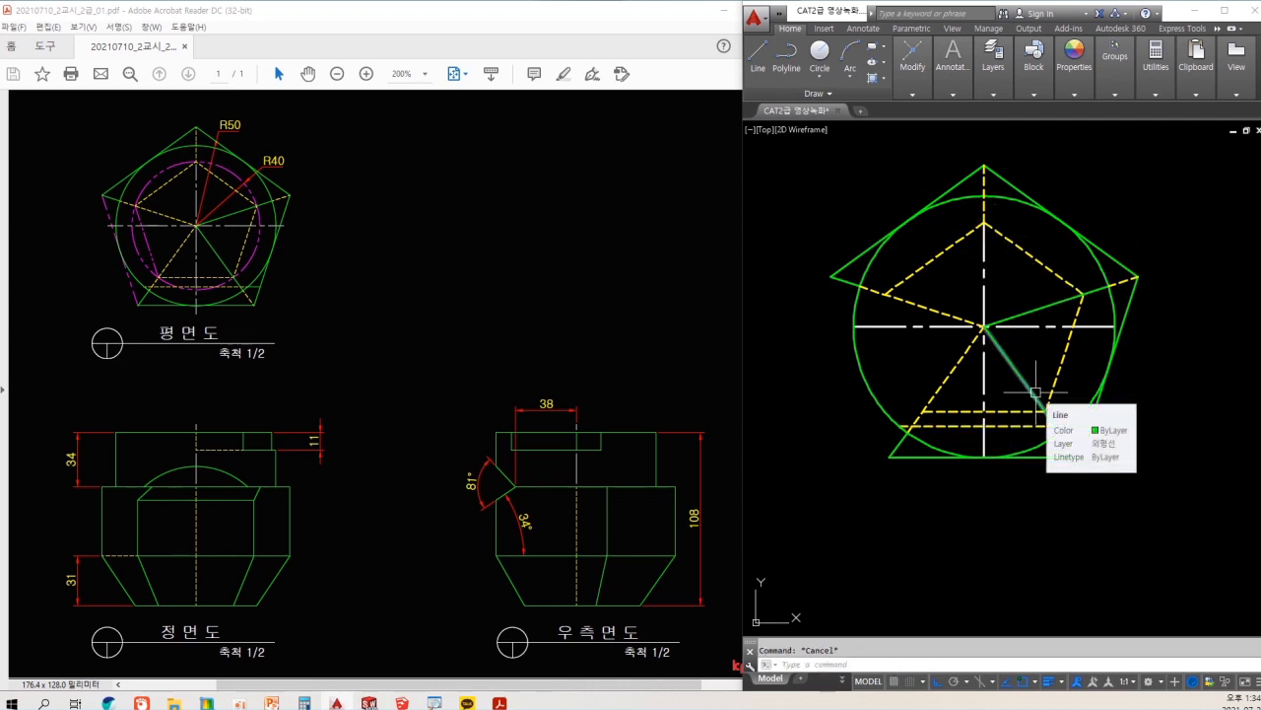
- Lengthen the top view's horizontal centreline at both ends and the vertical centreline's lower end by 5
text(len)
key(Return)
text(de)
key(Return)
text(5)
key(Return)
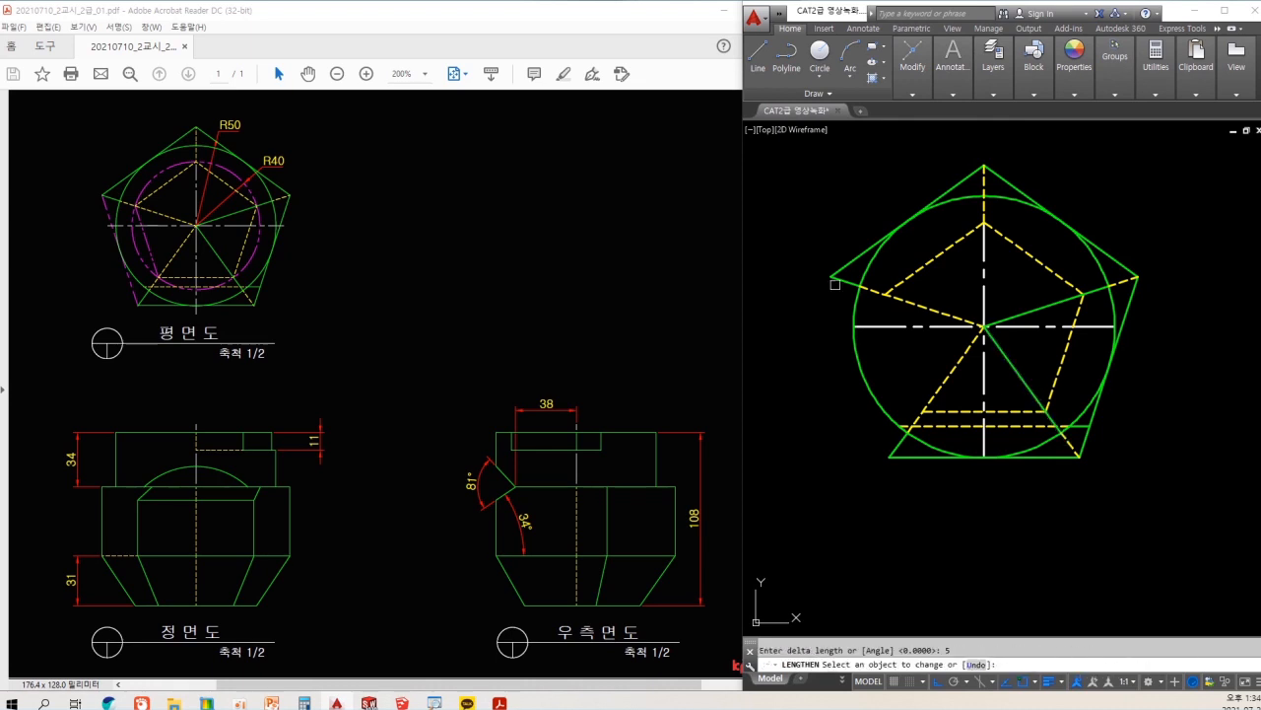
click(1068, 328)
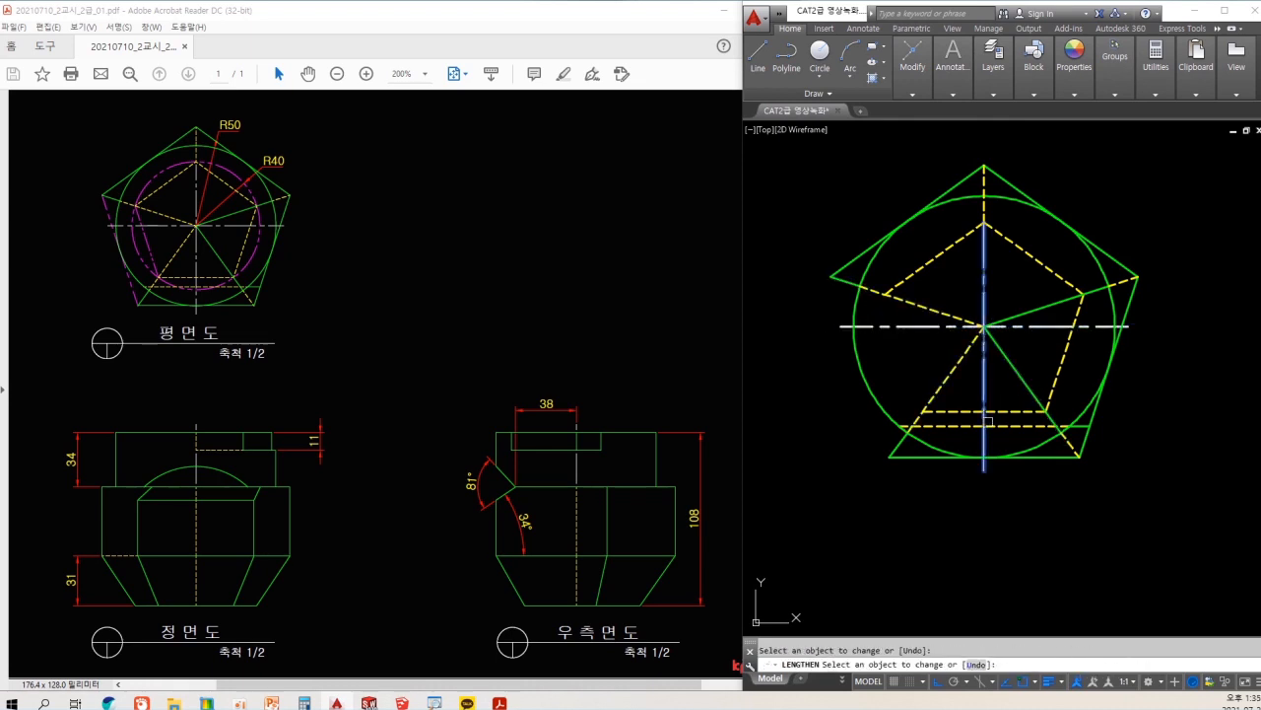
key(Escape)
- Shorten the upper end of the top view's vertical centreline by 3, leaving a gap below the inner pentagon's vertex
scroll(975, 266, up, 2)
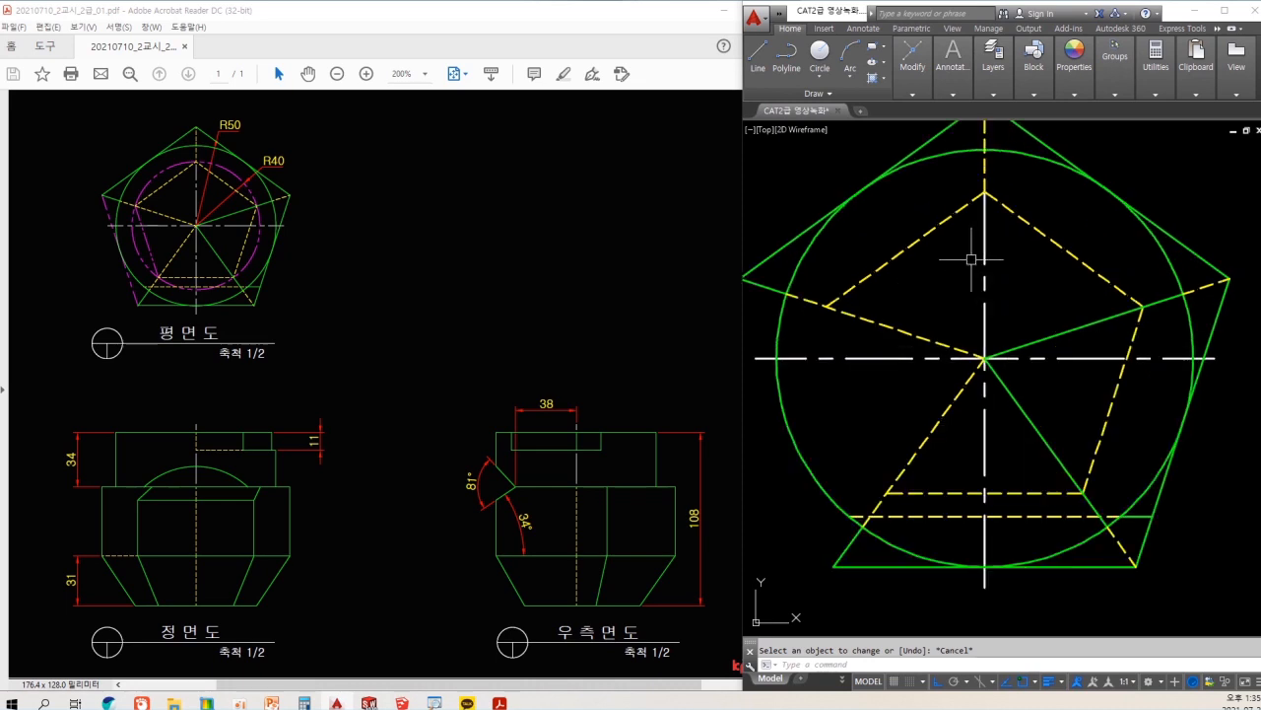
mouse_move(989, 185)
mouse_down()
mouse_move(980, 210)
mouse_move(989, 186)
mouse_move(1019, 264)
mouse_up()
drag(1006, 247, 1033, 242)
text(lt)
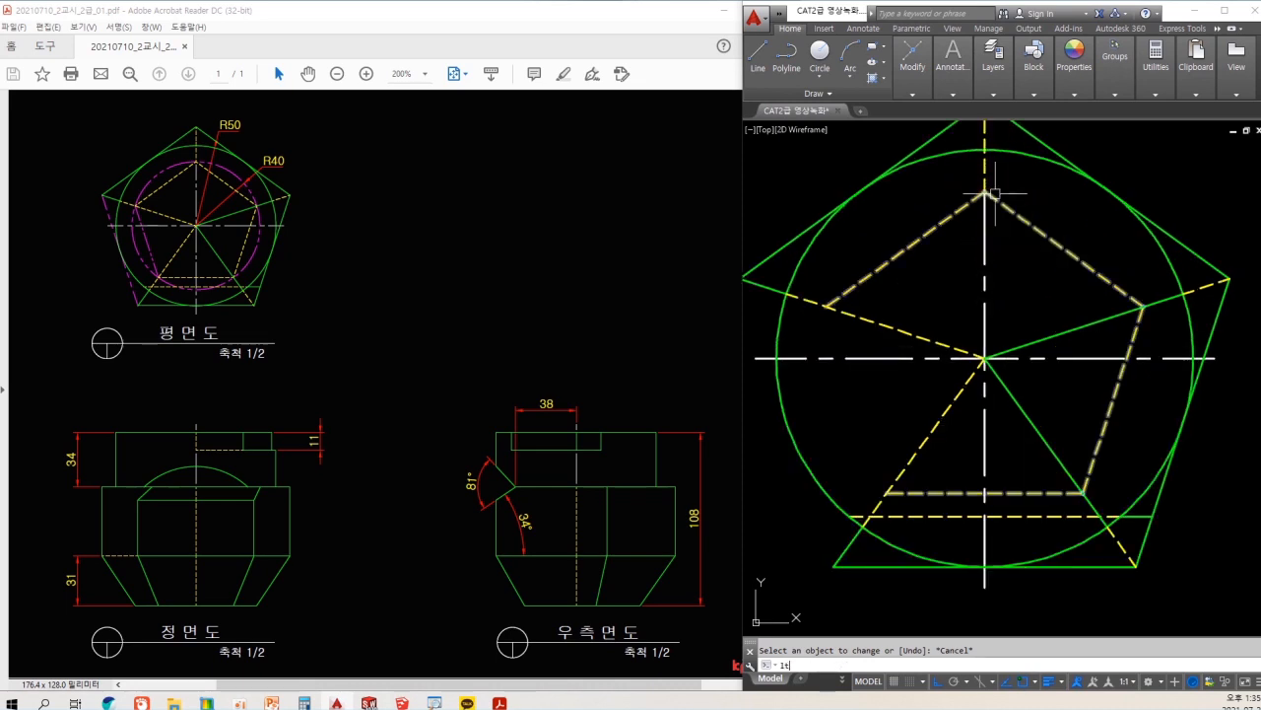
key(Return)
text(de)
key(Return)
text(-3)
key(Return)
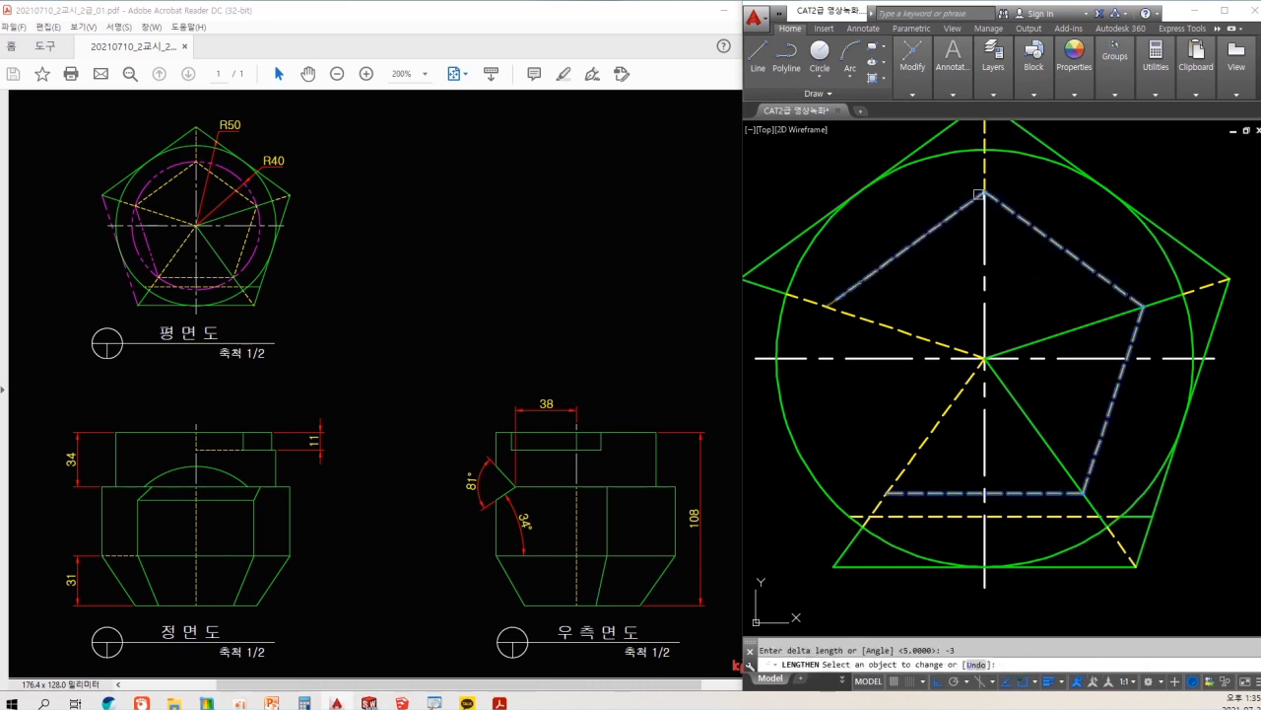
key(Escape)
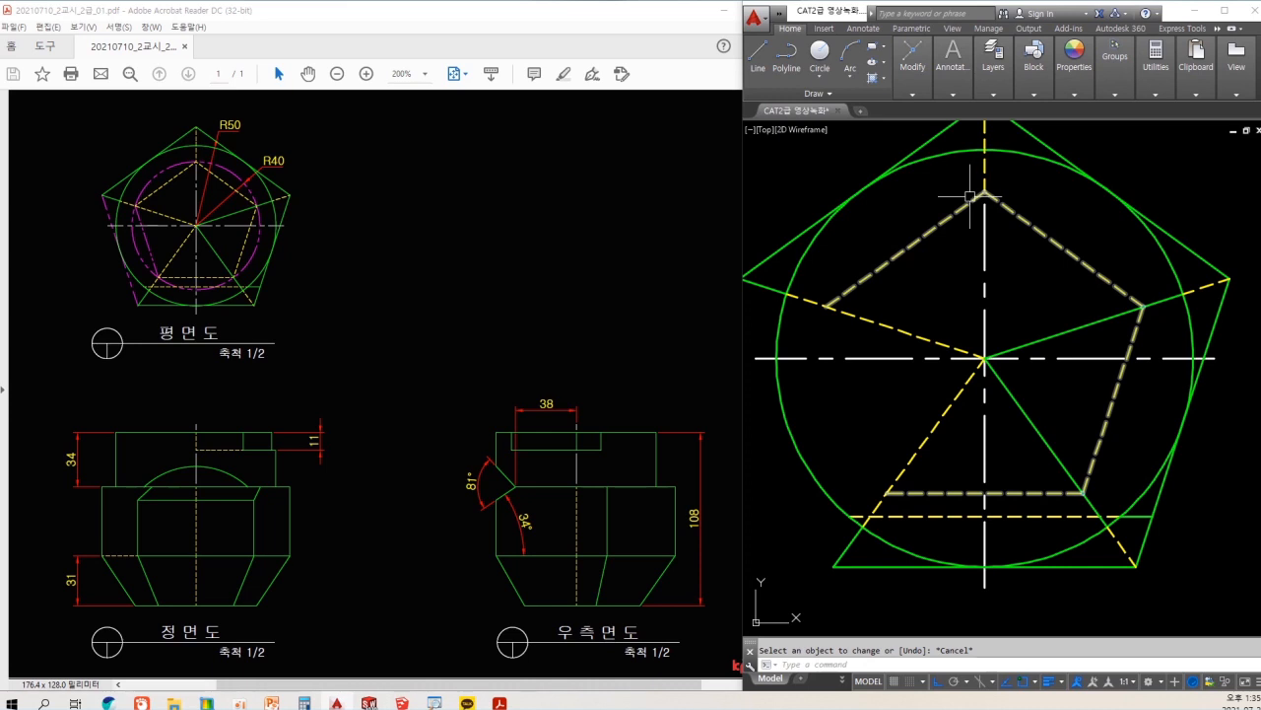
- Draw the front view's vertical centreline upward from the middle horizontal edge and add a 5-long piece above the upper edge
scroll(986, 235, down, 4)
scroll(1019, 364, down, 2)
middle_drag(1019, 365, 975, 190)
scroll(975, 289, up, 4)
text(l)
key(Return)
click(925, 301)
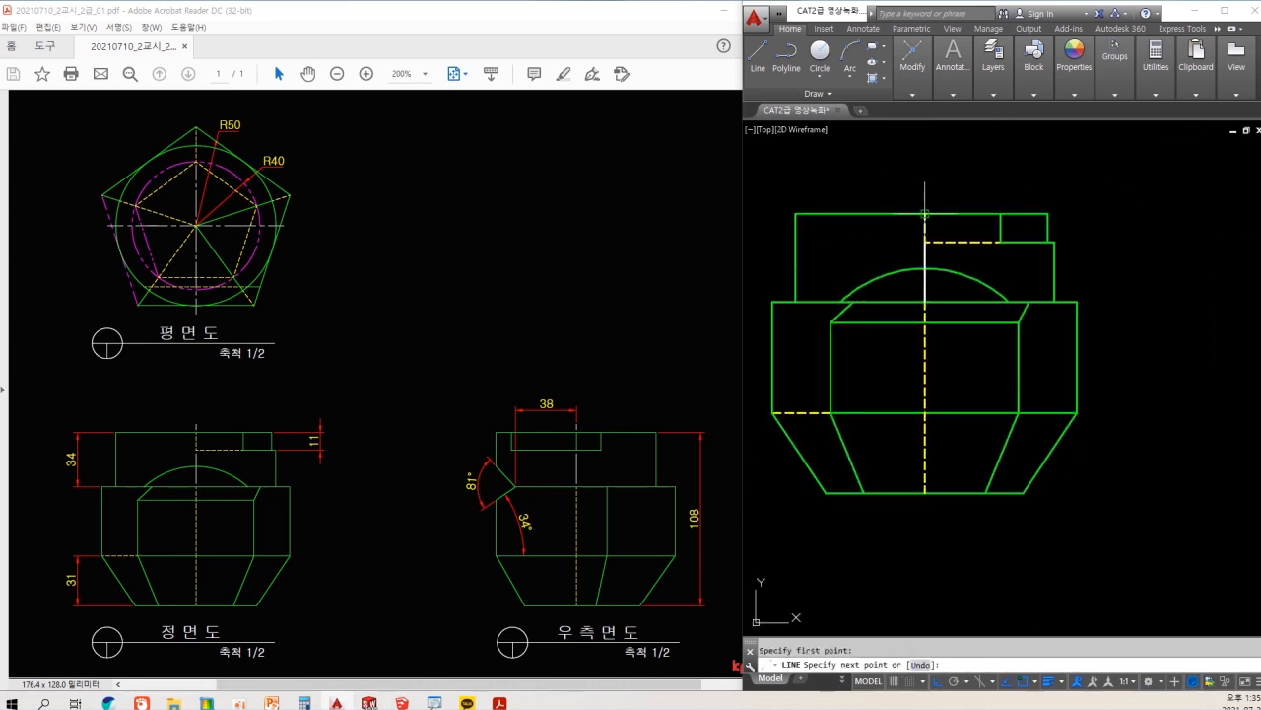
text(5)
key(Return)
key(Escape)
- Shorten the front view's centreline pieces by 3 where they meet the outline and hidden lines
scroll(943, 197, up, 3)
scroll(961, 207, down, 1)
text(len)
key(Return)
text(de)
key(Return)
text(-)
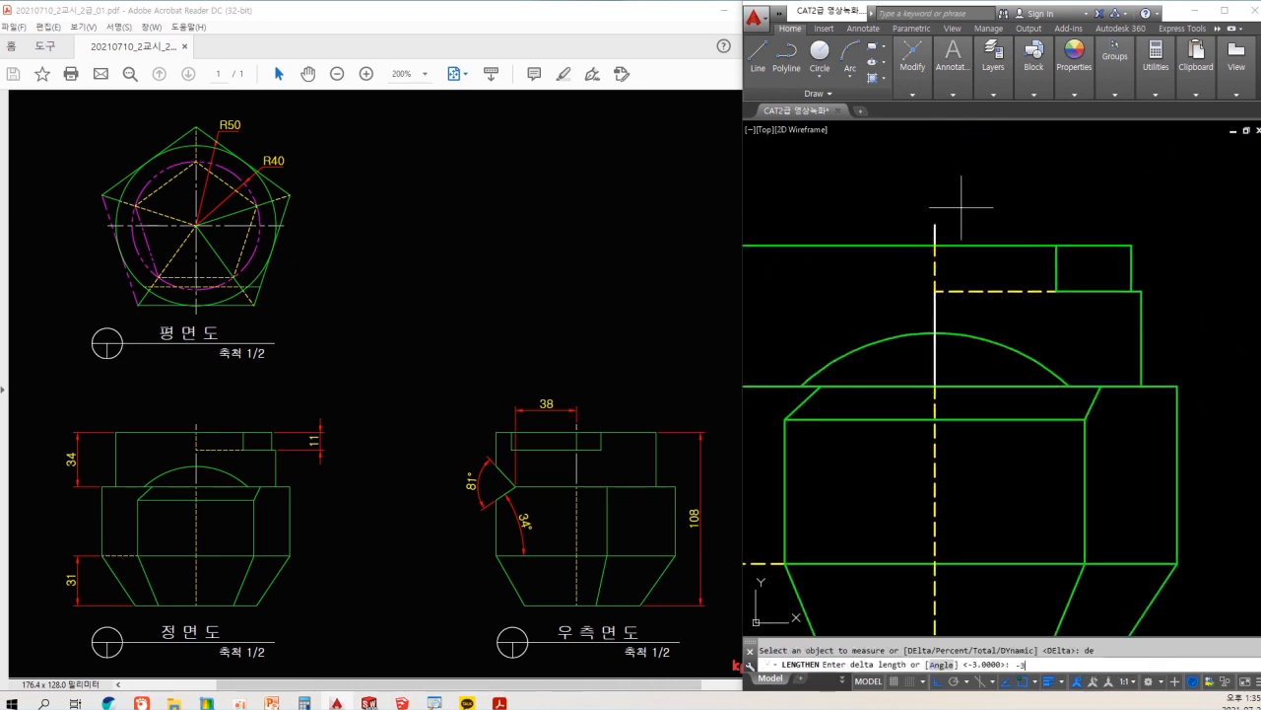
text(3)
key(Return)
scroll(951, 254, up, 2)
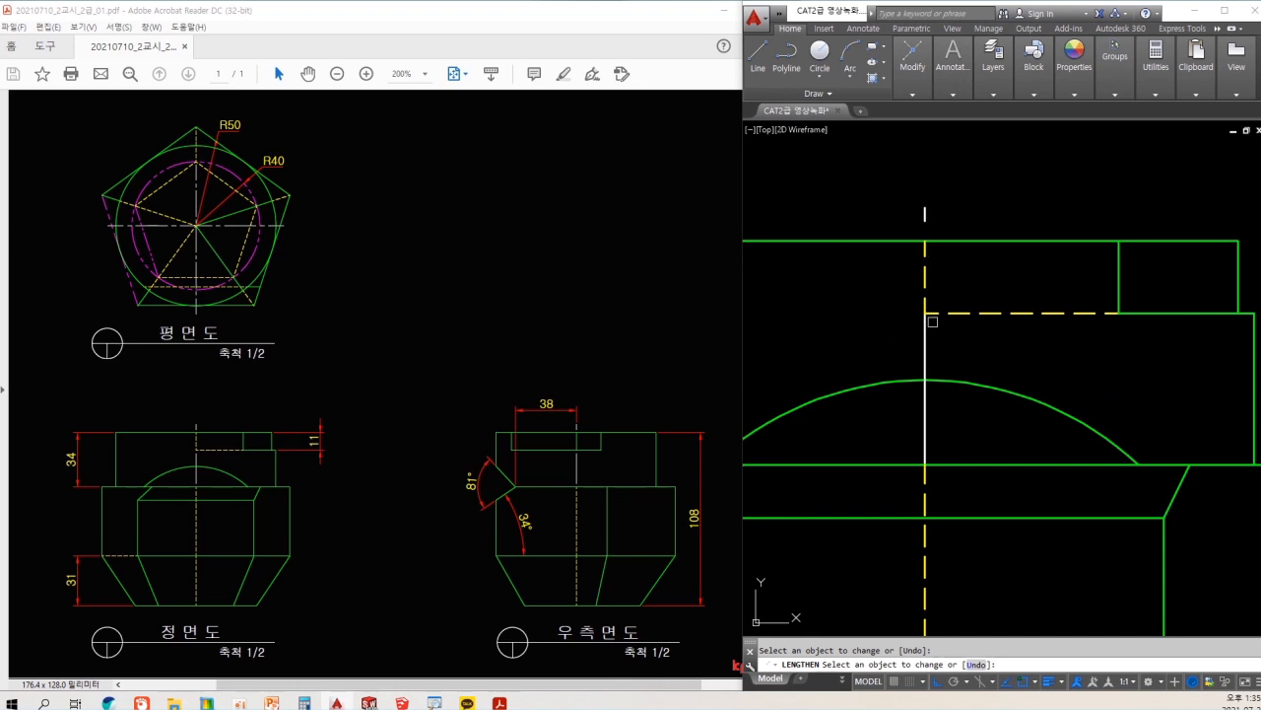
key(Escape)
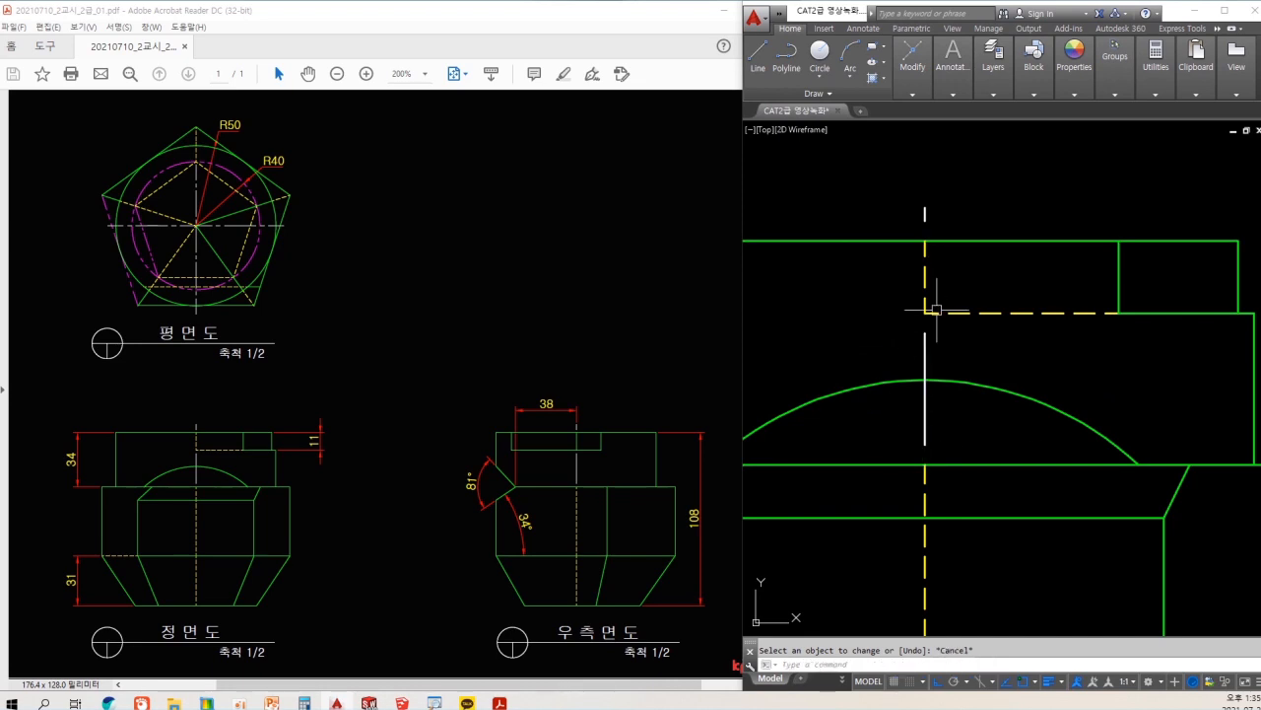
- Draw the side view's centreline from the upper recess down to the notch-level edge, plus a 5-long piece above the upper edge
scroll(919, 343, down, 3)
scroll(1126, 319, up, 3)
text(l)
key(Return)
click(1081, 307)
click(1080, 400)
key(Escape)
key(Return)
click(1079, 263)
text(5)
key(Return)
key(Escape)
key(Escape)
- Shorten the side view's centreline pieces by 2 where they meet the outline and hidden lines
text(l)
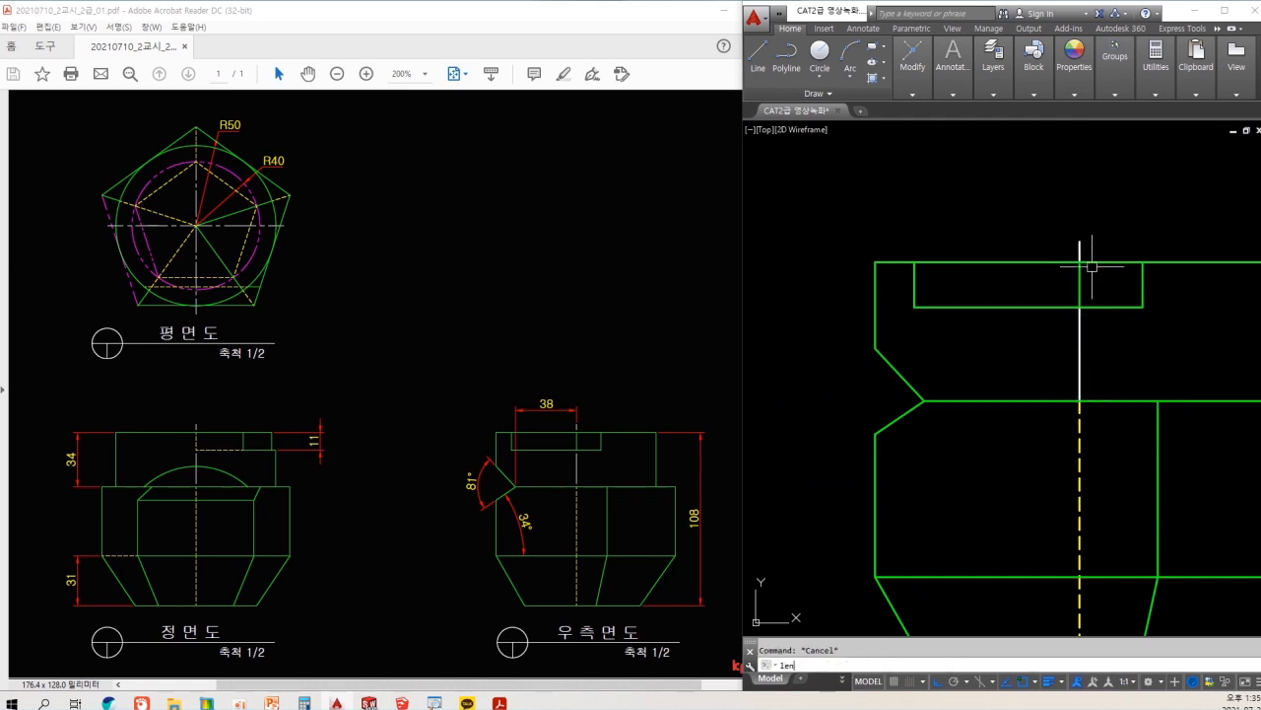
text(en)
key(Return)
text(de)
key(Return)
text(-2)
key(Return)
click(1080, 382)
scroll(1081, 256, up, 2)
key(Escape)
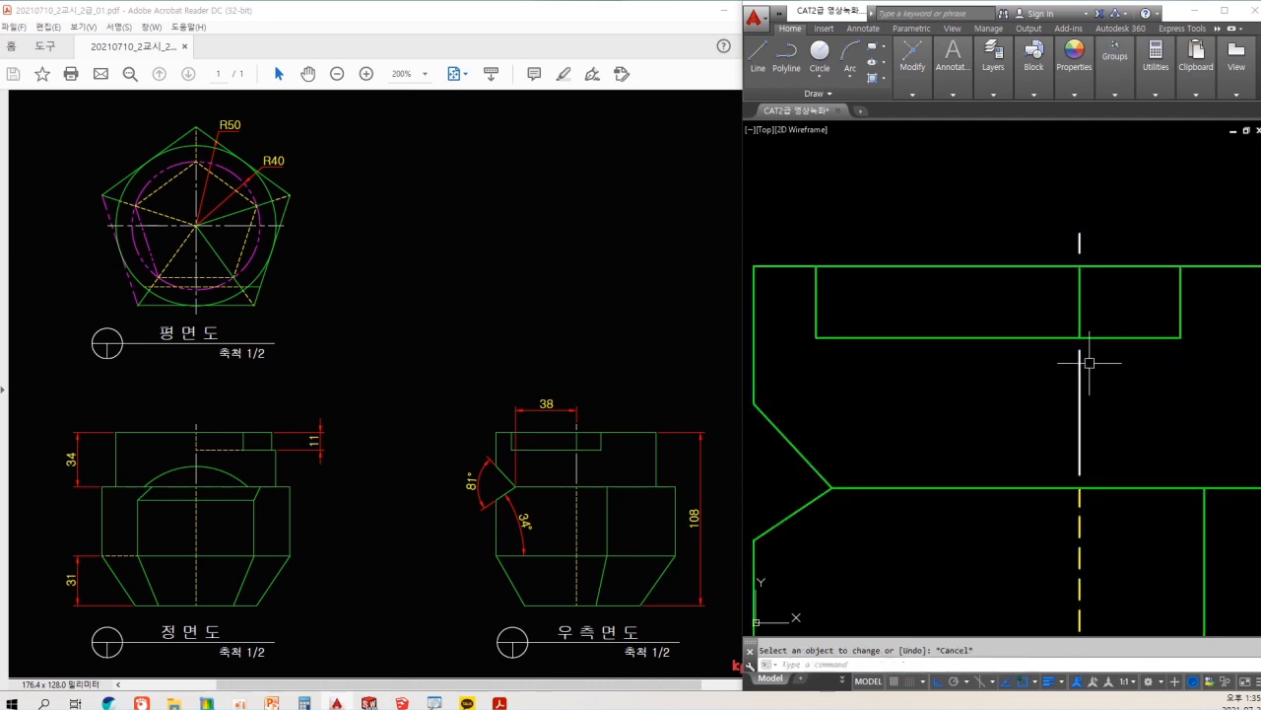
- Erase the leftover object beside the top view and make the 치수 layer current
scroll(1084, 353, down, 5)
scroll(1065, 368, up, 4)
click(1122, 274)
text(e)
key(Return)
click(996, 93)
click(1030, 109)
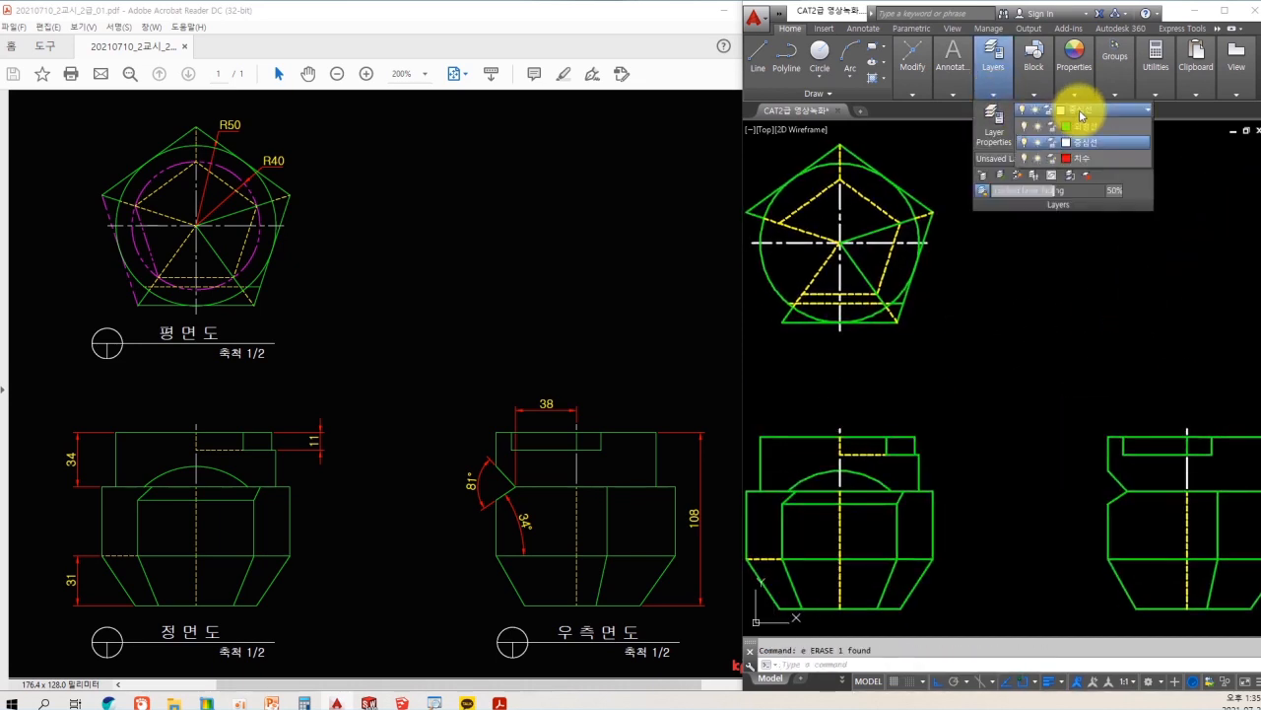
click(1081, 253)
- Add a radius dimension to the top view's green circle, with its text outside the pentagon's upper-right edge
scroll(887, 236, up, 3)
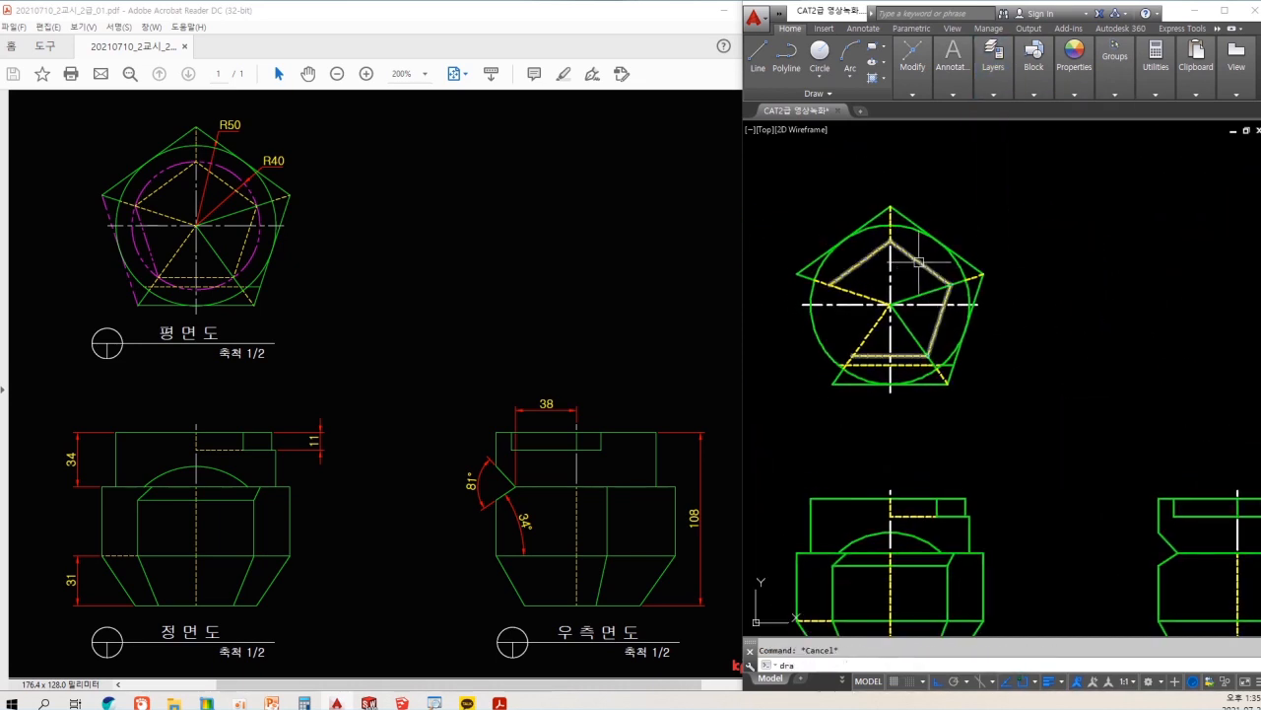
text(dra)
key(Return)
click(904, 219)
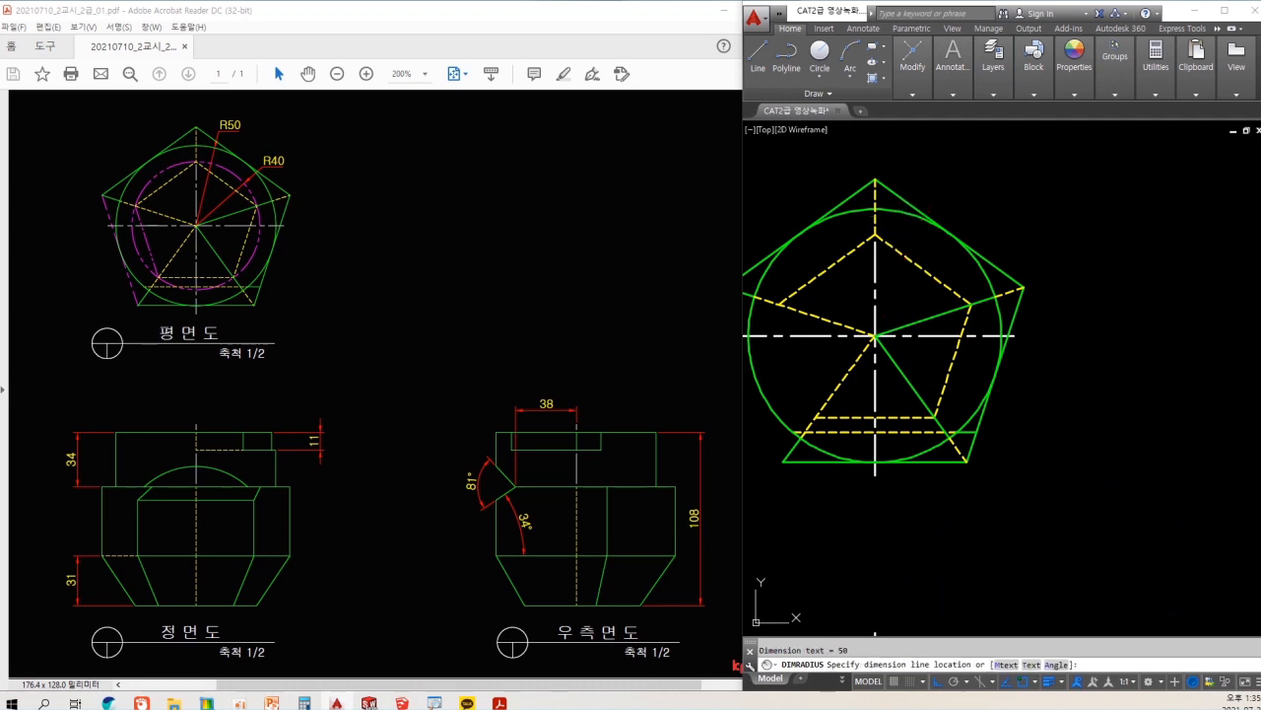
click(948, 166)
key(Return)
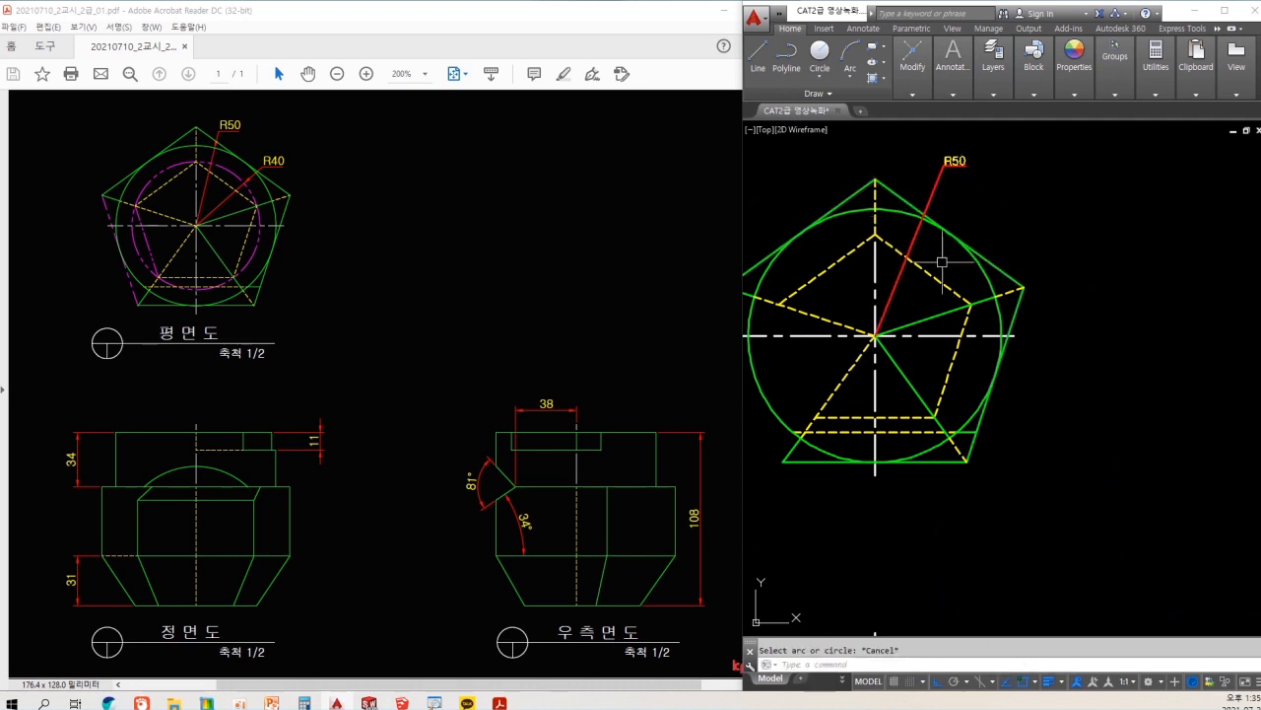
- Turn on the 가상선 layer and add a radius dimension to the magenta circle in the top view
click(995, 74)
click(1084, 111)
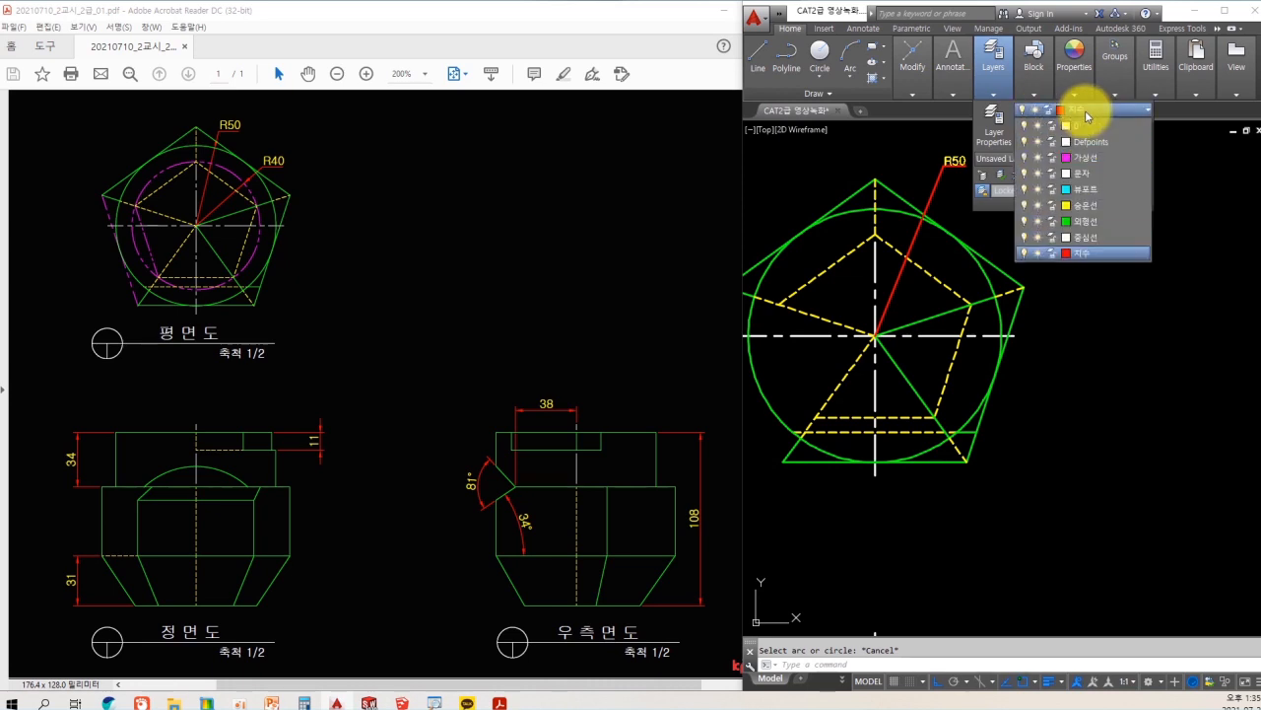
click(1026, 159)
key(Escape)
text(d)
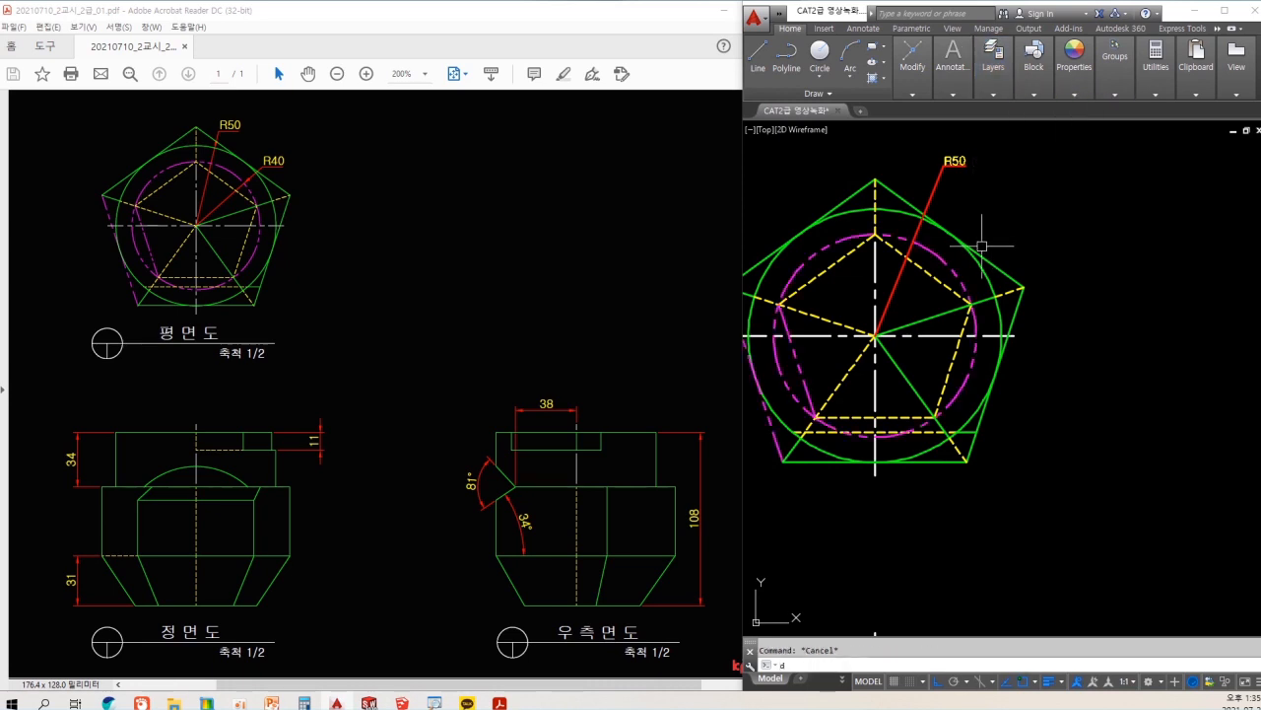
click(949, 261)
click(984, 207)
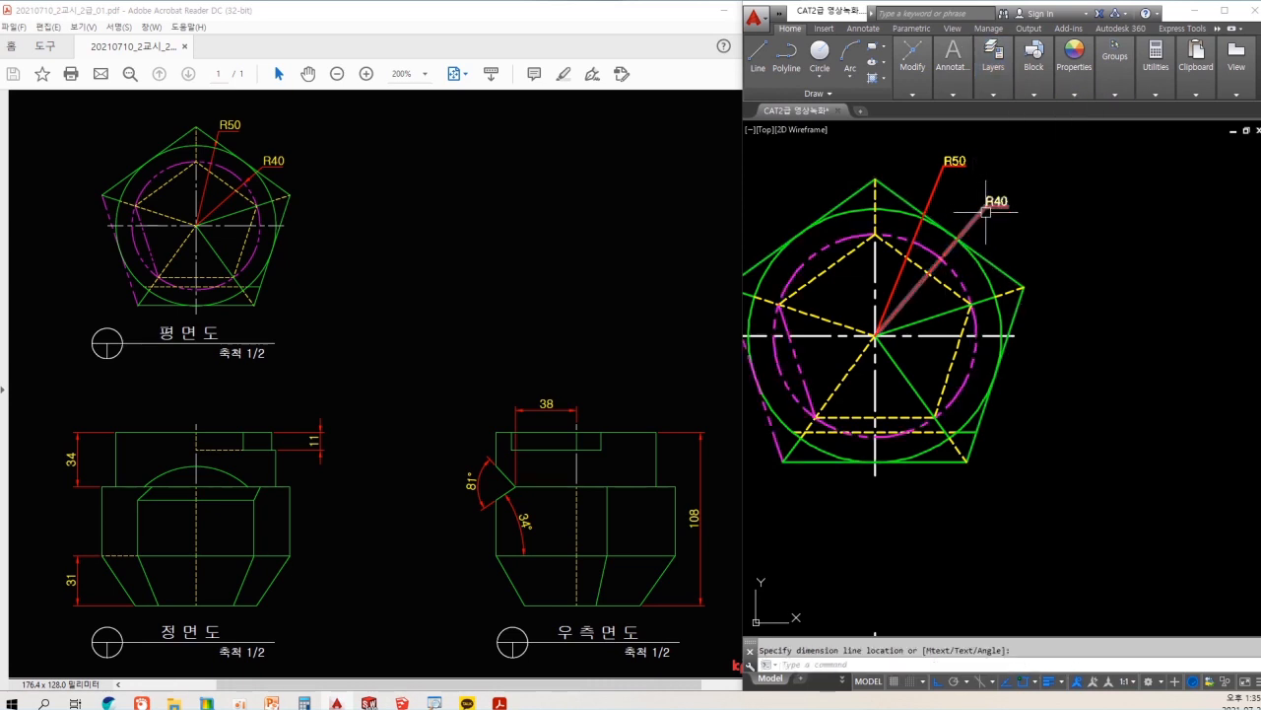
- Add a vertical linear dimension for the upper block's height on the left side of the front view
middle_drag(954, 578, 1036, 352)
scroll(962, 343, down, 3)
text(d)
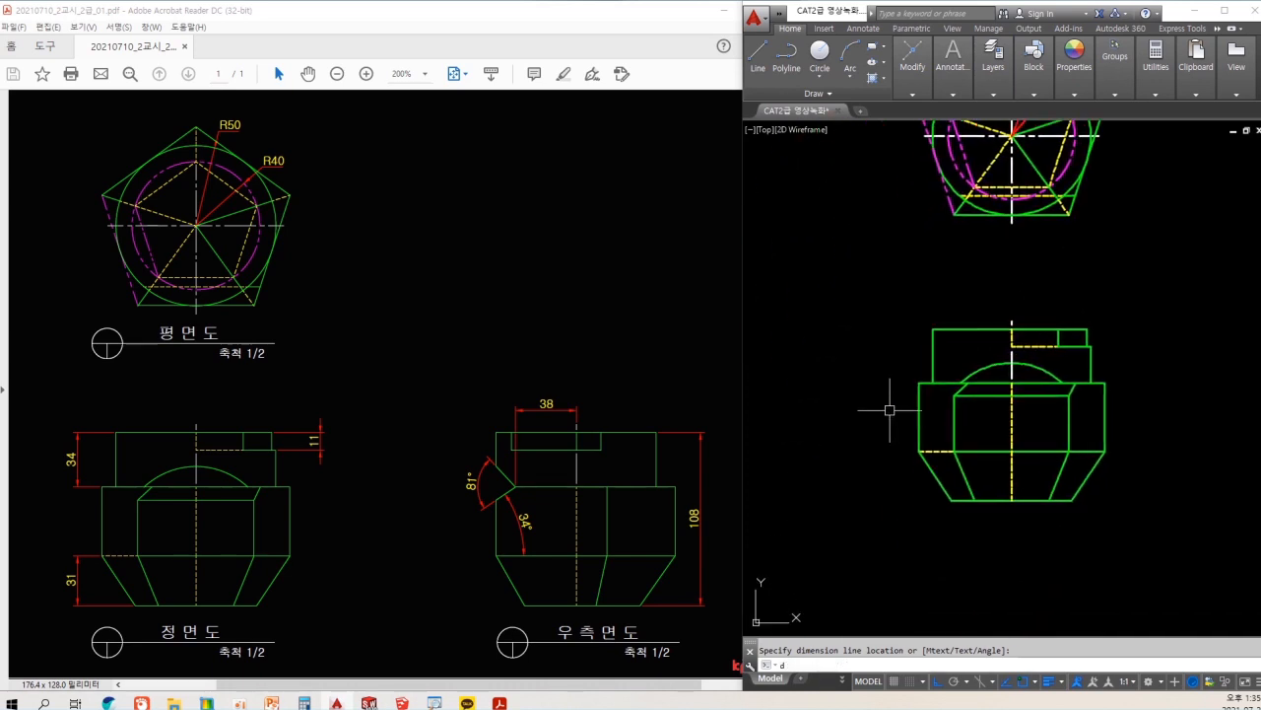
text(li)
key(space)
scroll(889, 416, up, 2)
click(937, 365)
click(962, 281)
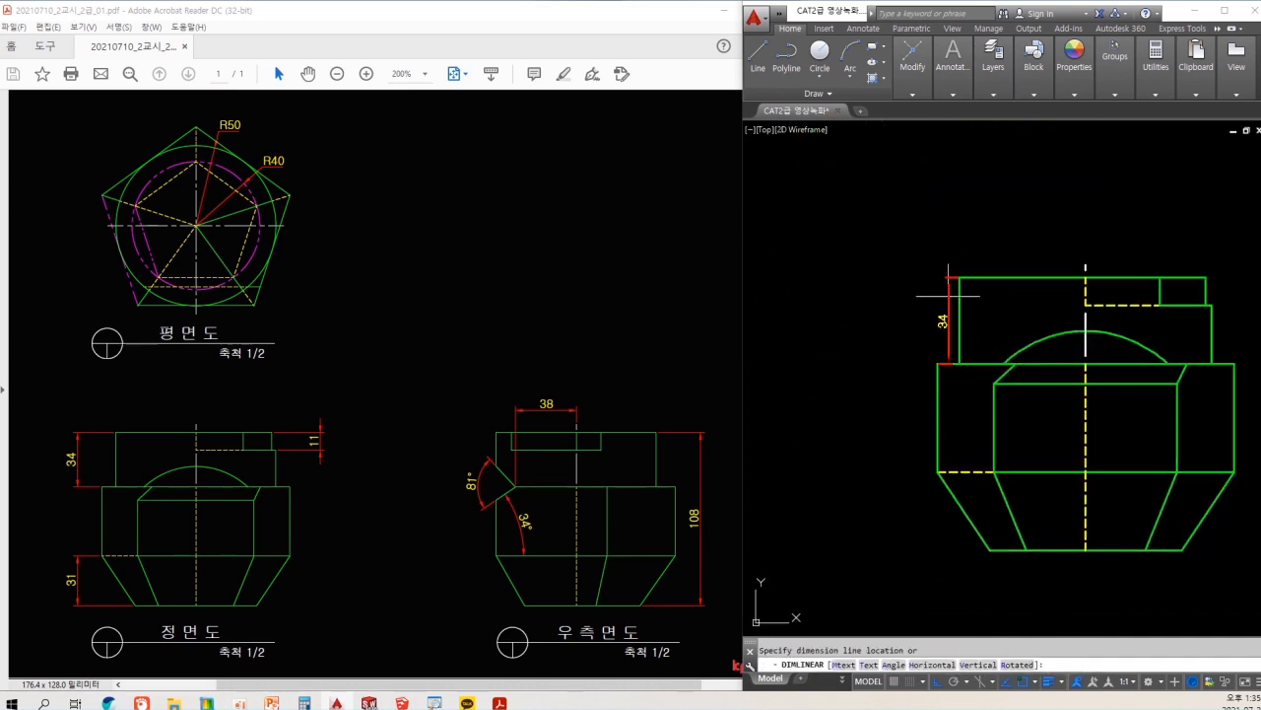
click(904, 317)
- Add a vertical dimension for the lower tapered section's height, aligned with the upper block's dimension in the front view
key(space)
middle_drag(963, 463, 938, 425)
click(964, 515)
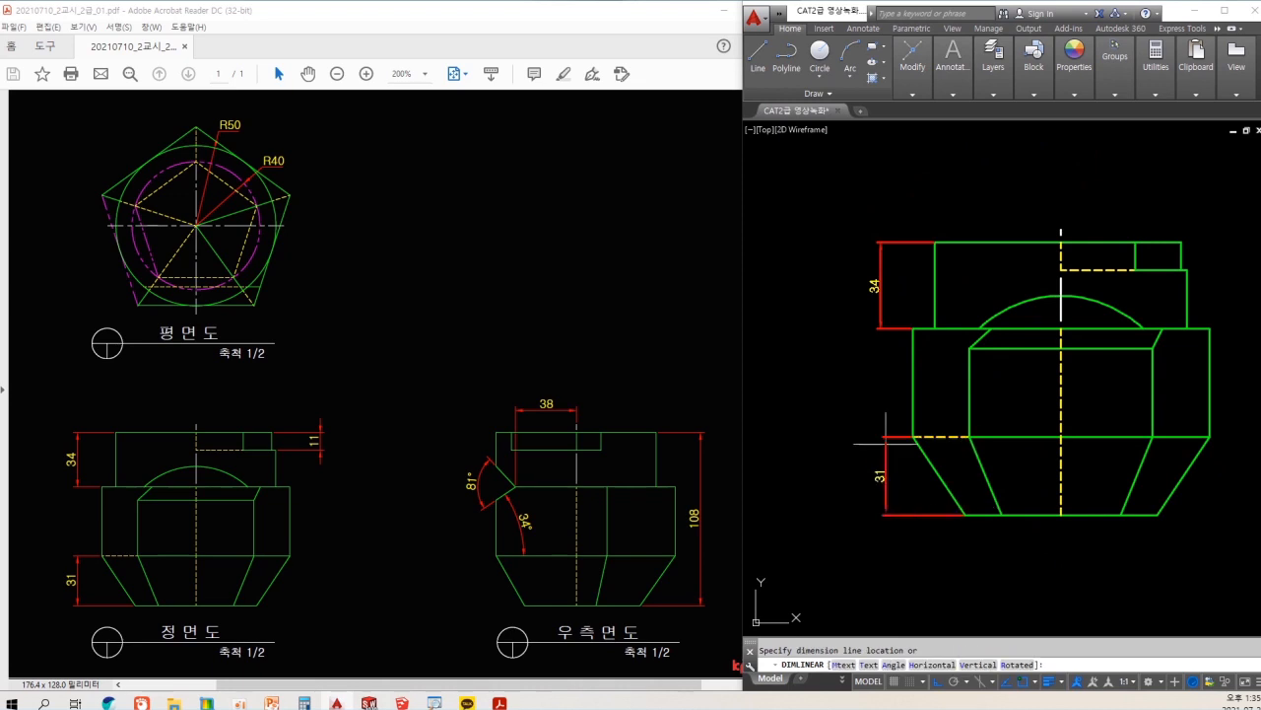
click(884, 333)
- Add a vertical dimension for the step depth at the front view's upper-right corner
middle_drag(986, 394, 942, 395)
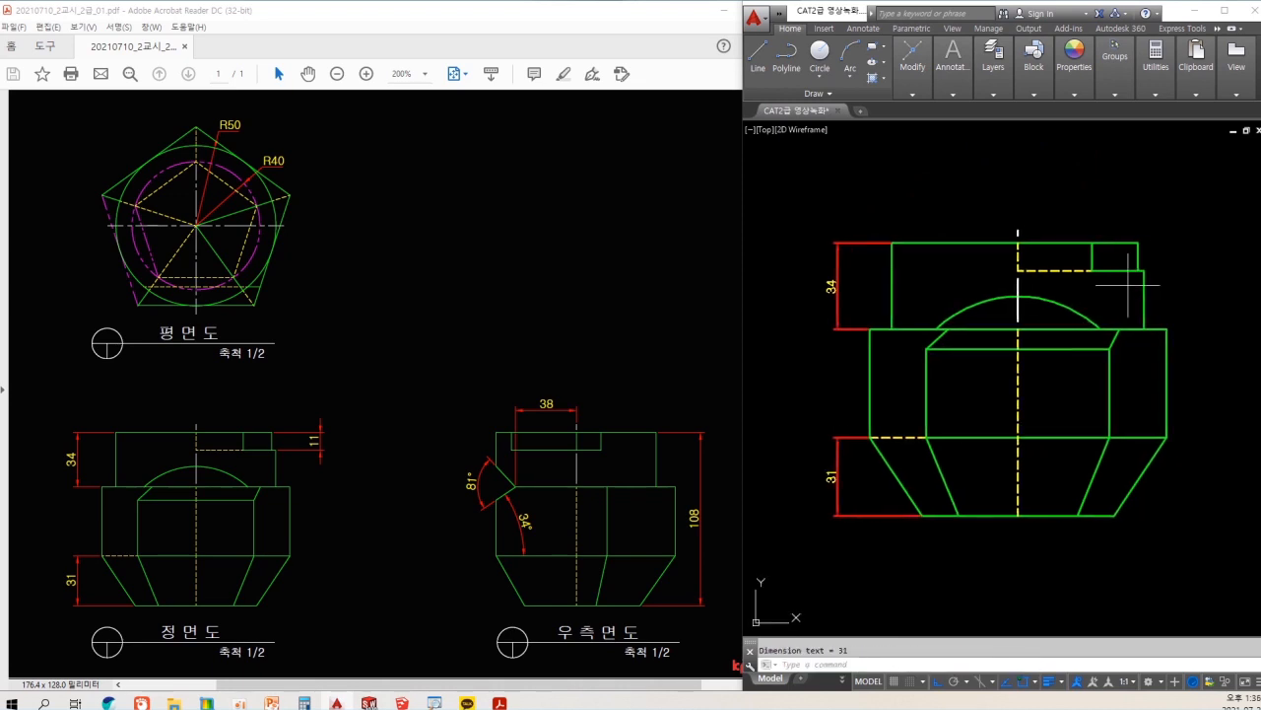
key(Return)
click(1140, 243)
click(1144, 270)
scroll(1195, 267, up, 2)
mouse_move(1196, 267)
middle_down()
mouse_move(1097, 282)
mouse_move(1118, 285)
middle_up()
click(1128, 279)
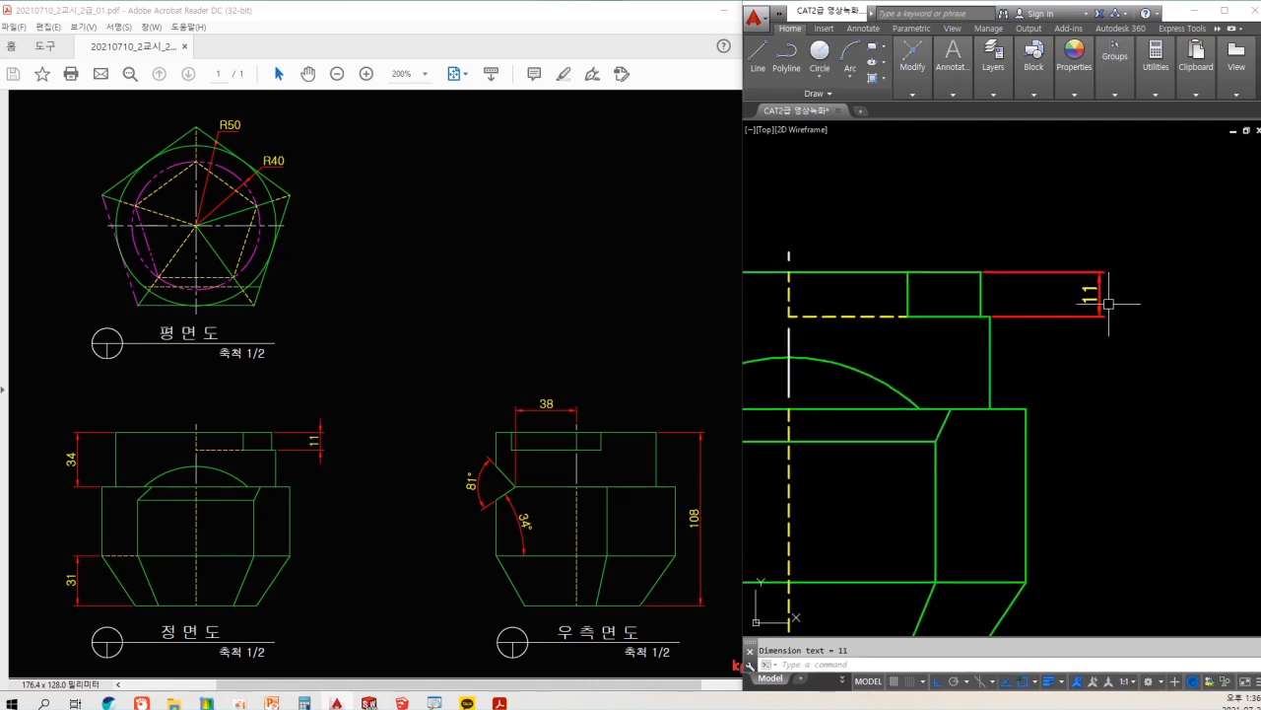
- Flip both arrowheads of the front view's step-depth dimension to the outside of its extension lines
click(1128, 268)
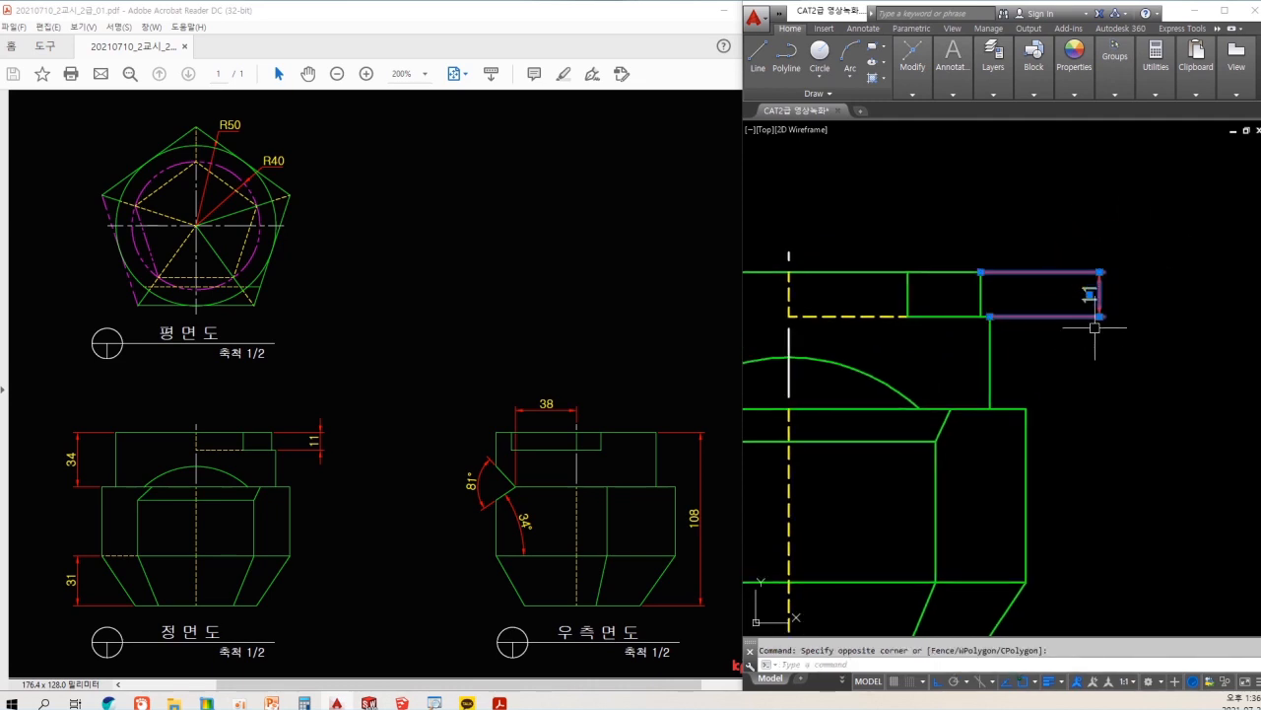
scroll(1148, 287, up, 3)
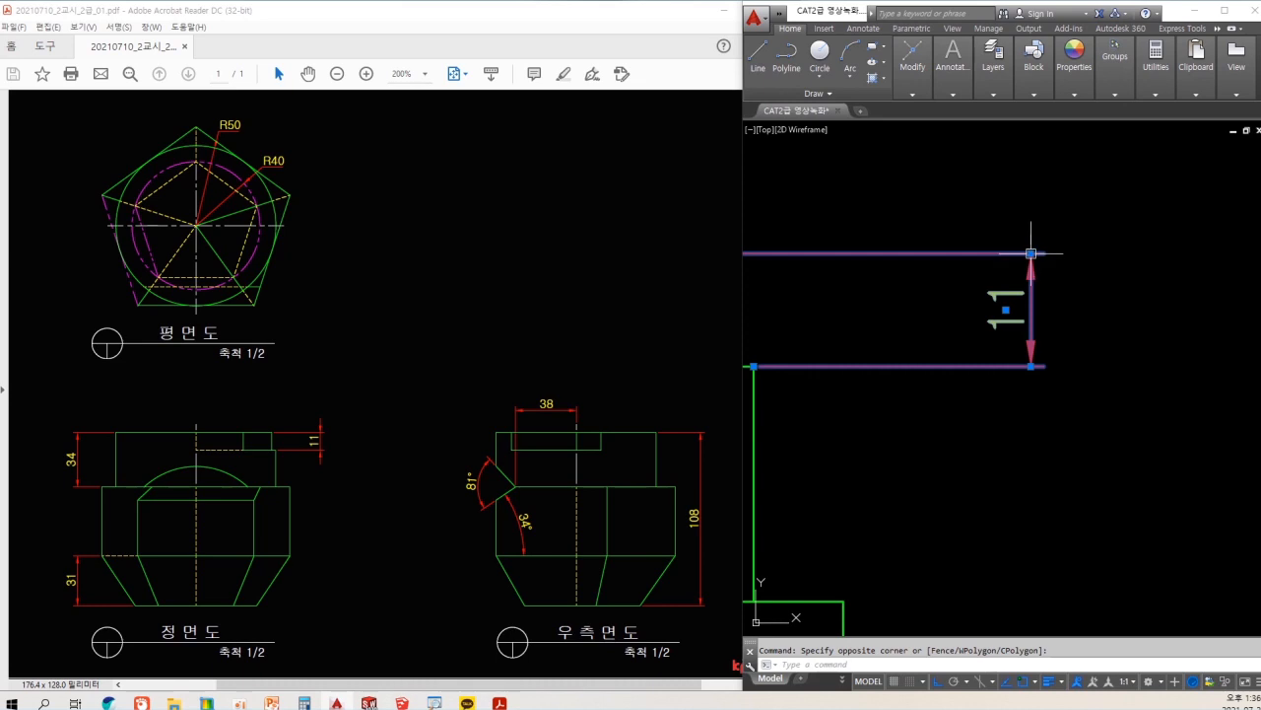
mouse_move(1031, 252)
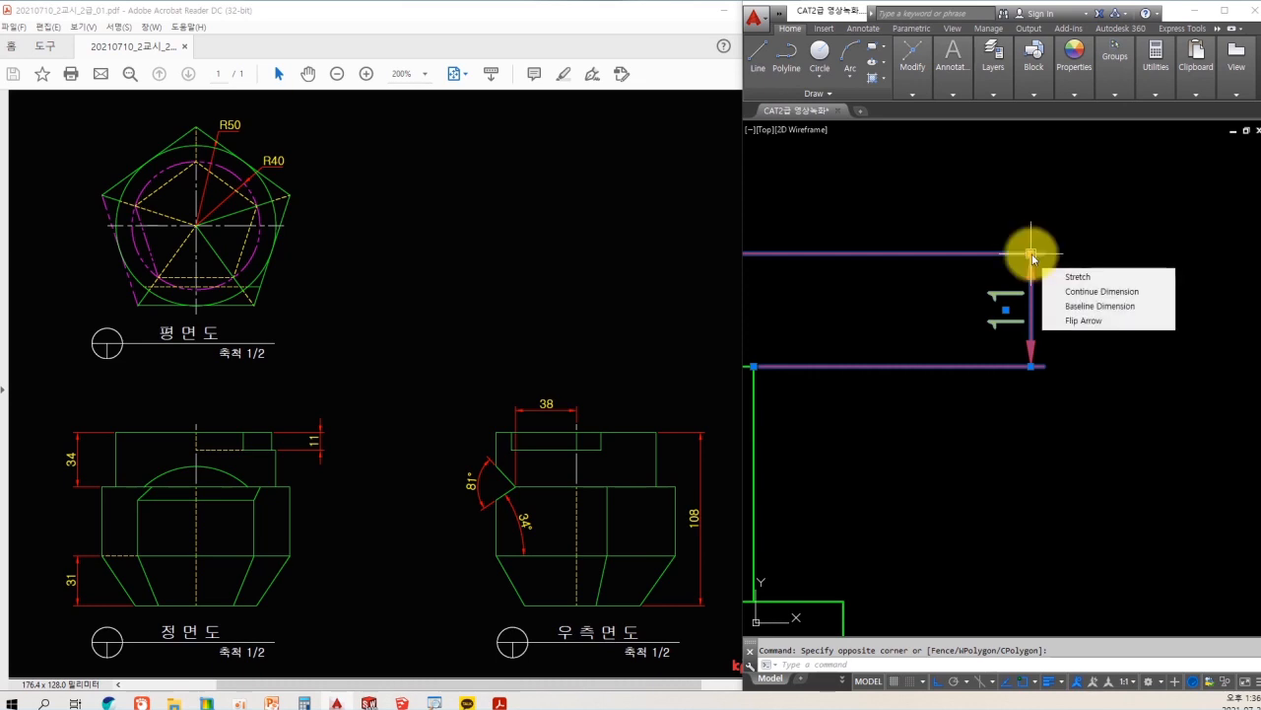
click(1079, 321)
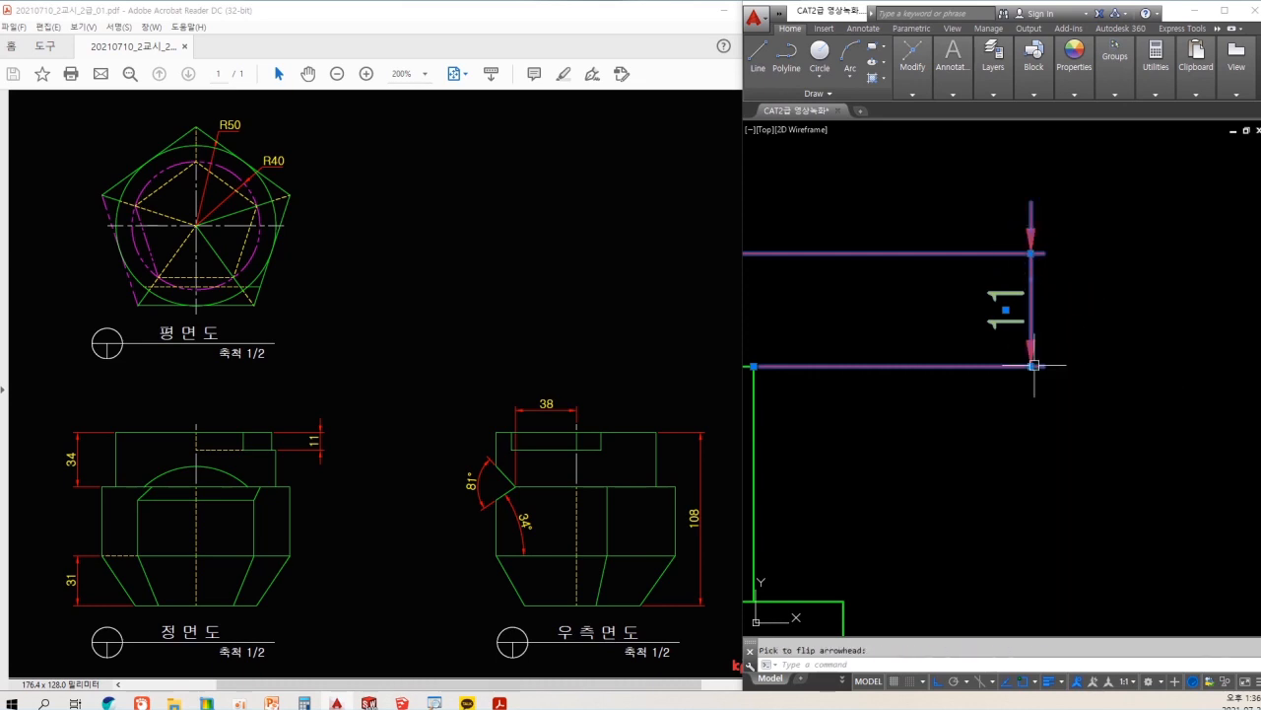
mouse_move(1034, 366)
click(1079, 430)
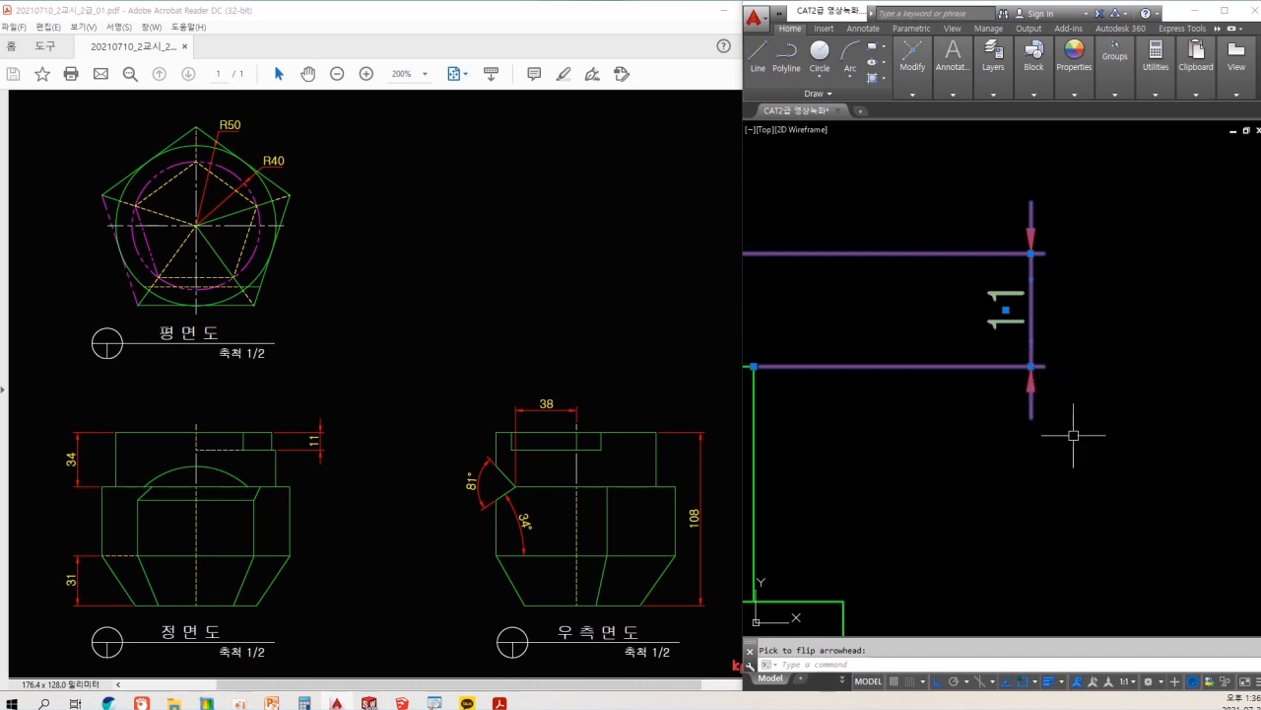
key(Escape)
- Add an angular dimension between the two slanted notch edges in the side view, placed outside the outline
scroll(1076, 429, down, 6)
middle_drag(1083, 426, 1059, 389)
text(dan)
key(space)
click(1018, 362)
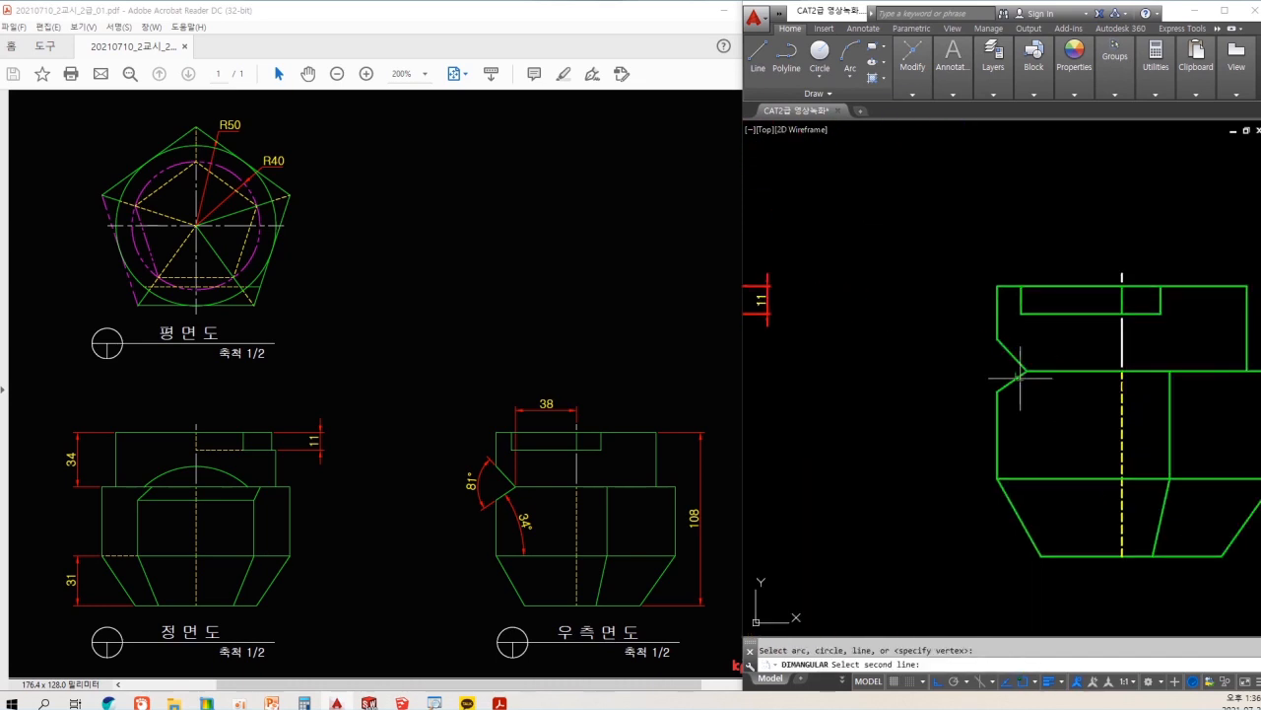
click(1017, 379)
scroll(992, 375, up, 2)
click(956, 394)
middle_drag(983, 394, 929, 372)
- Add an angular dimension between the notch's lower slanted edge and the horizontal edge above the taper in the side view
key(space)
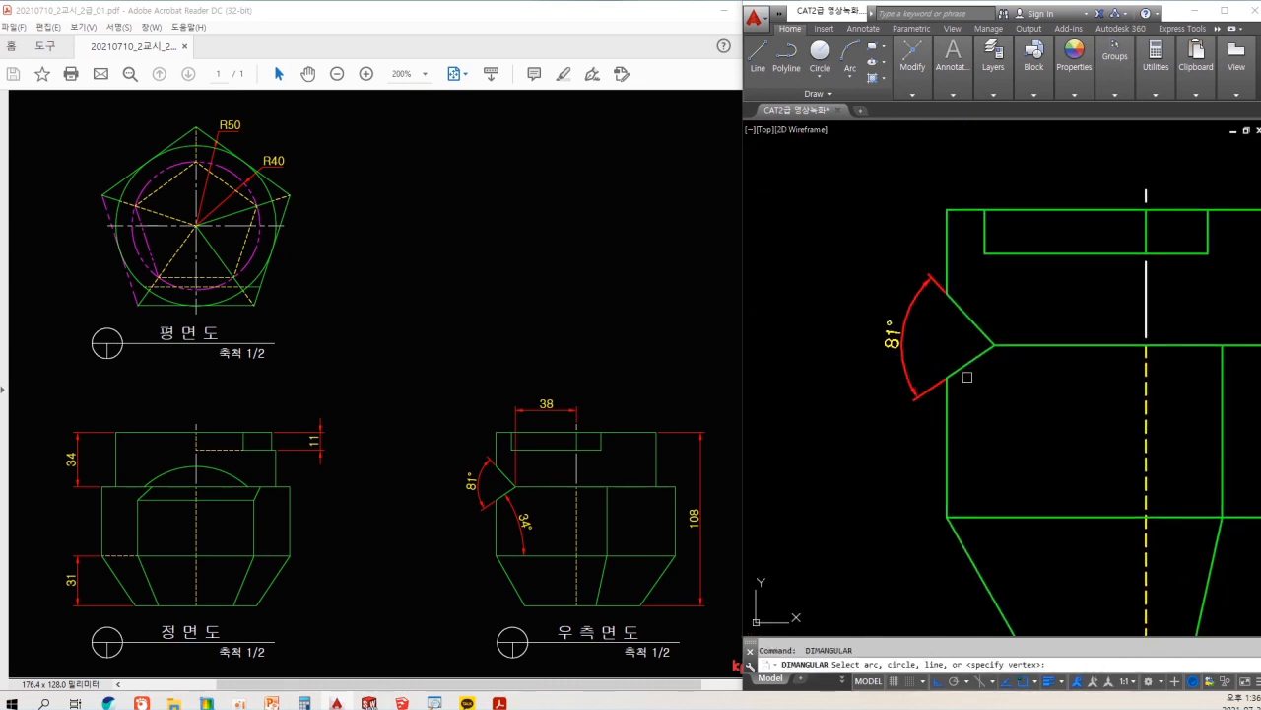
click(960, 369)
click(1002, 516)
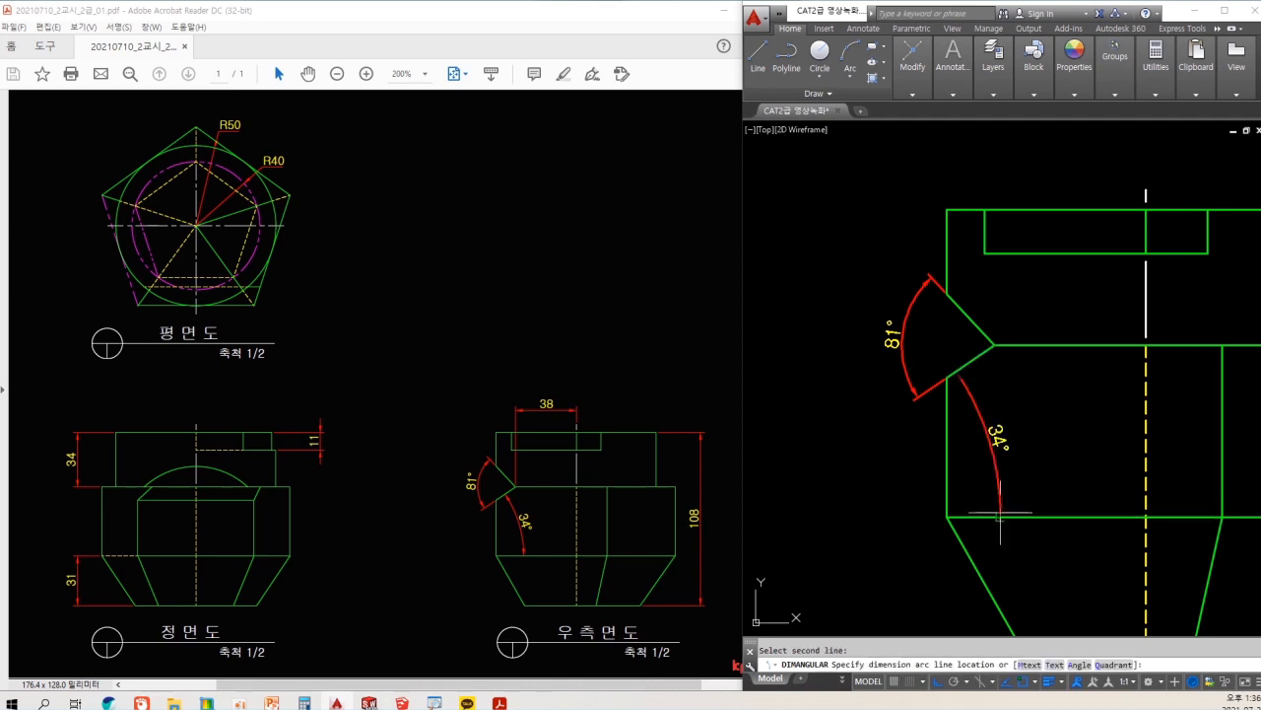
click(1024, 452)
- Add a horizontal linear dimension from the notch vertex to the centreline, placed above the side view
middle_drag(1054, 384, 1001, 434)
text(dl)
key(space)
click(938, 395)
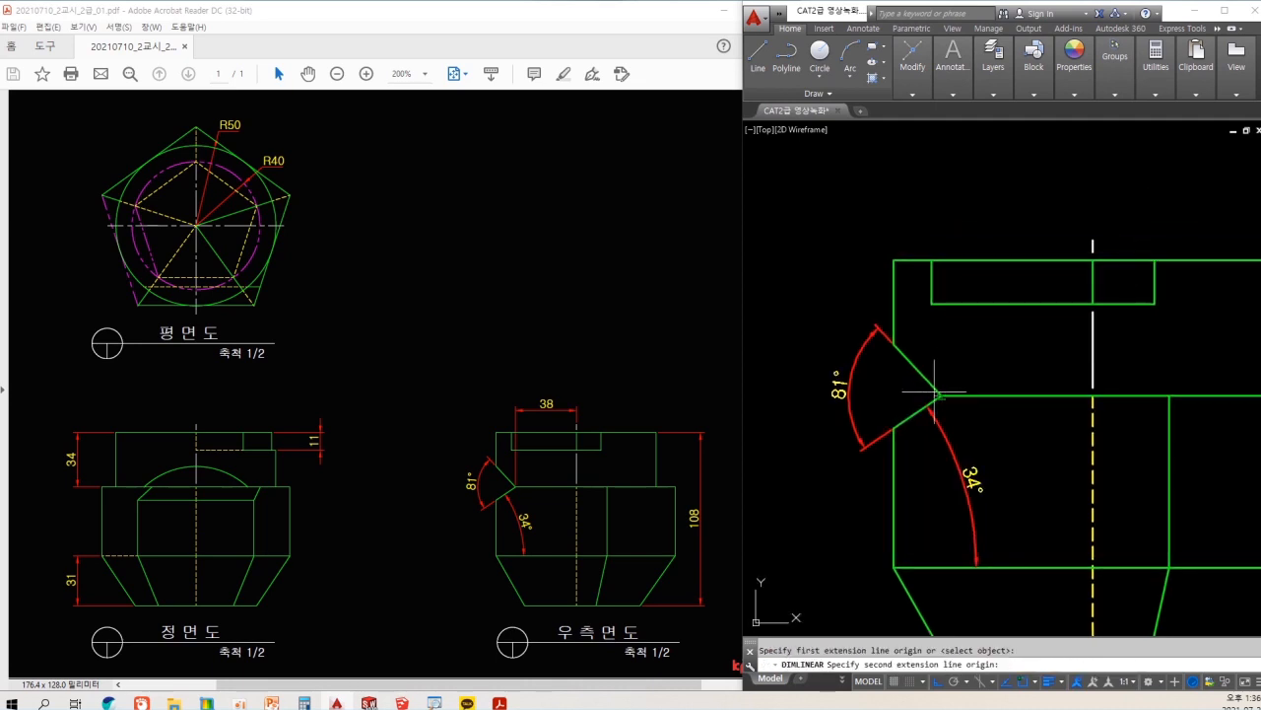
click(1092, 240)
click(1094, 197)
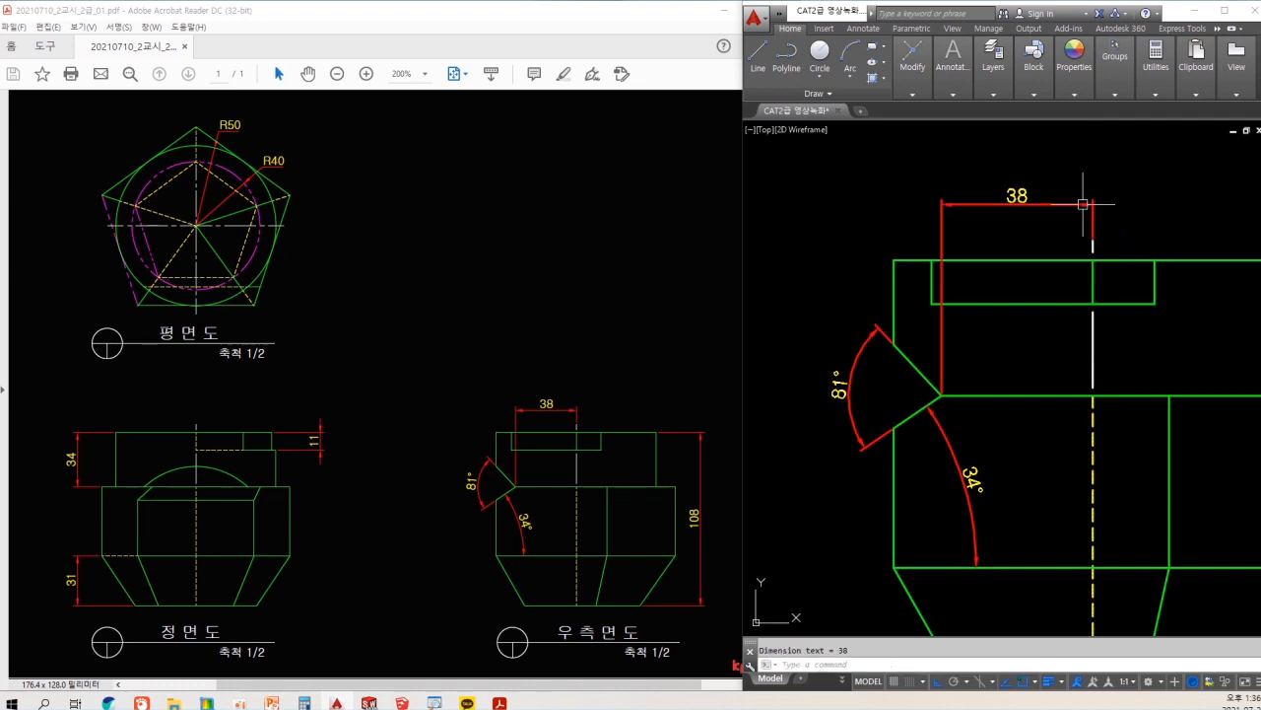
- Add a vertical linear dimension for the overall height on the right side of the side view
scroll(1071, 276, down, 5)
key(space)
click(1025, 263)
click(1009, 431)
click(1066, 345)
scroll(1065, 343, up, 4)
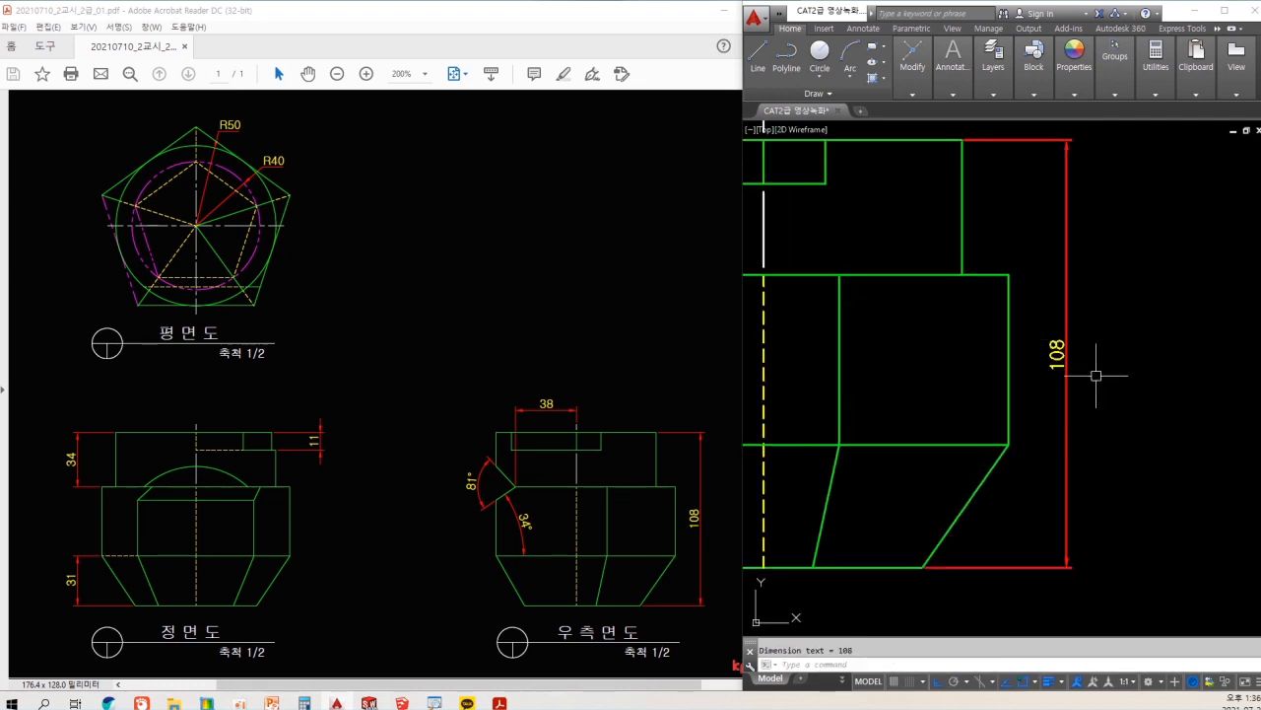
- Frame all three dimensioned views together in the drawing area to check them against the reference drawing
scroll(1070, 360, down, 6)
text(z)
key(space)
click(808, 215)
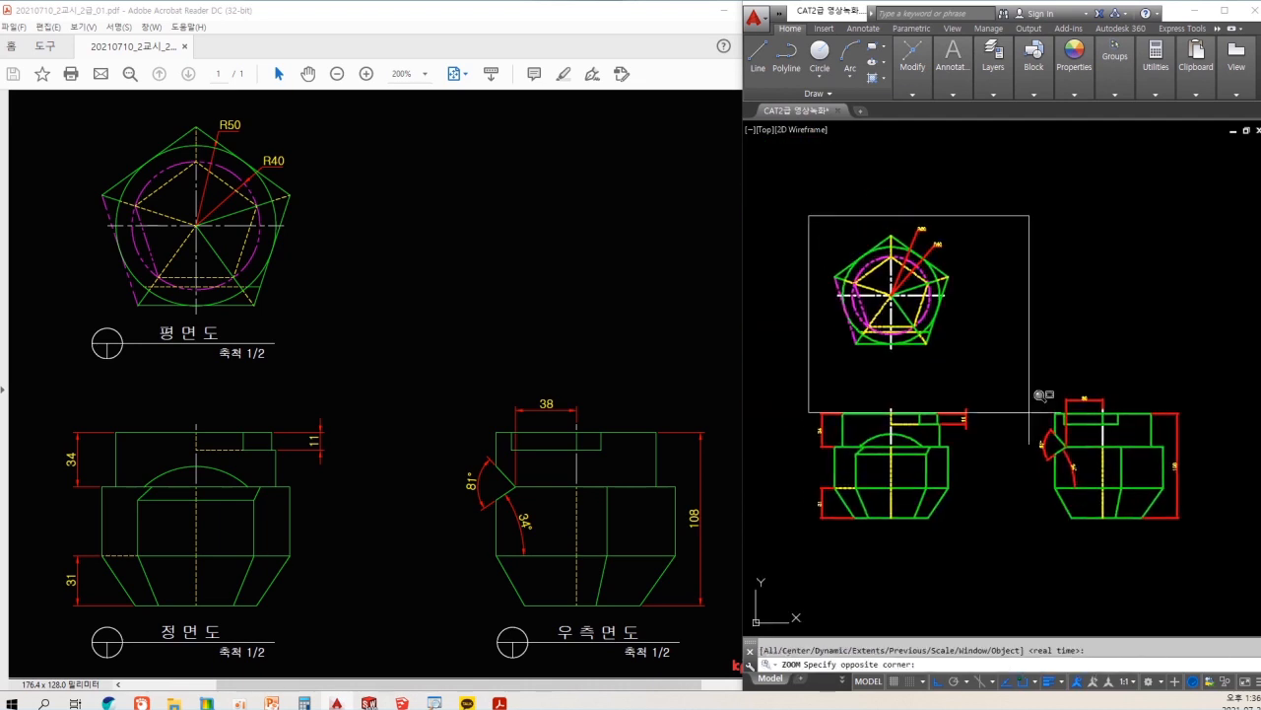
click(1224, 562)
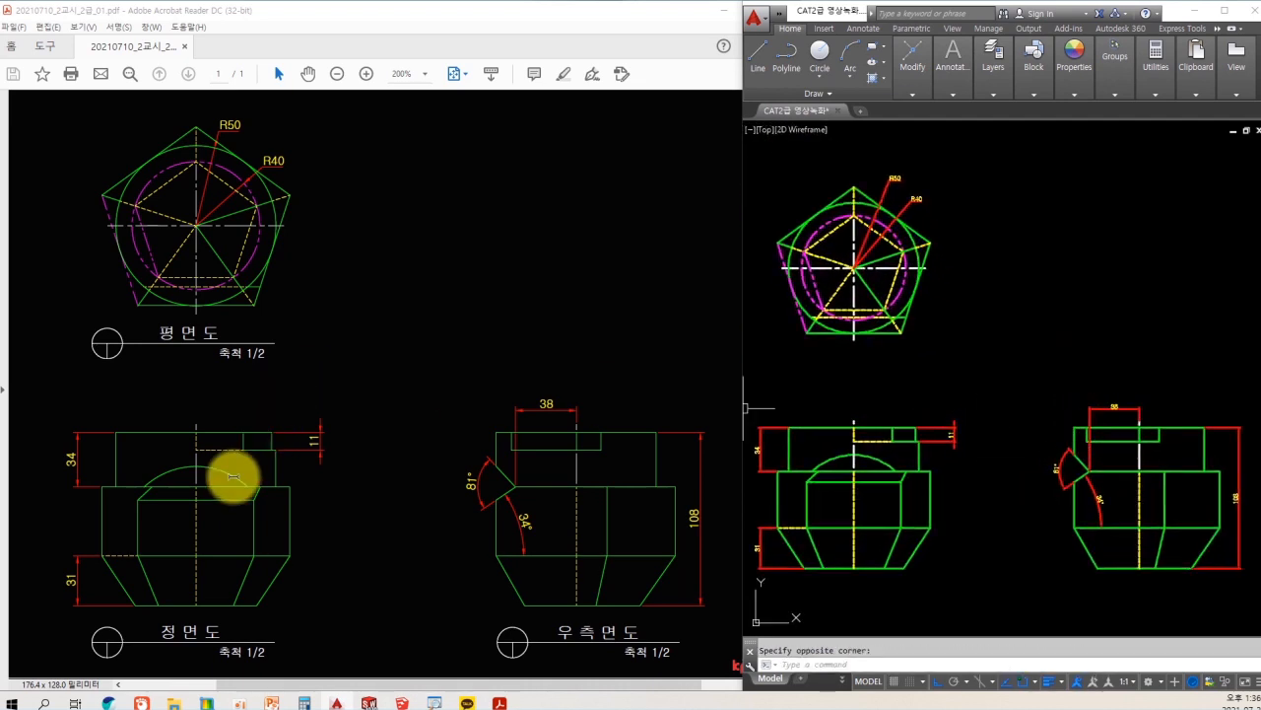
drag(151, 486, 139, 499)
drag(264, 489, 254, 499)
drag(253, 562, 239, 590)
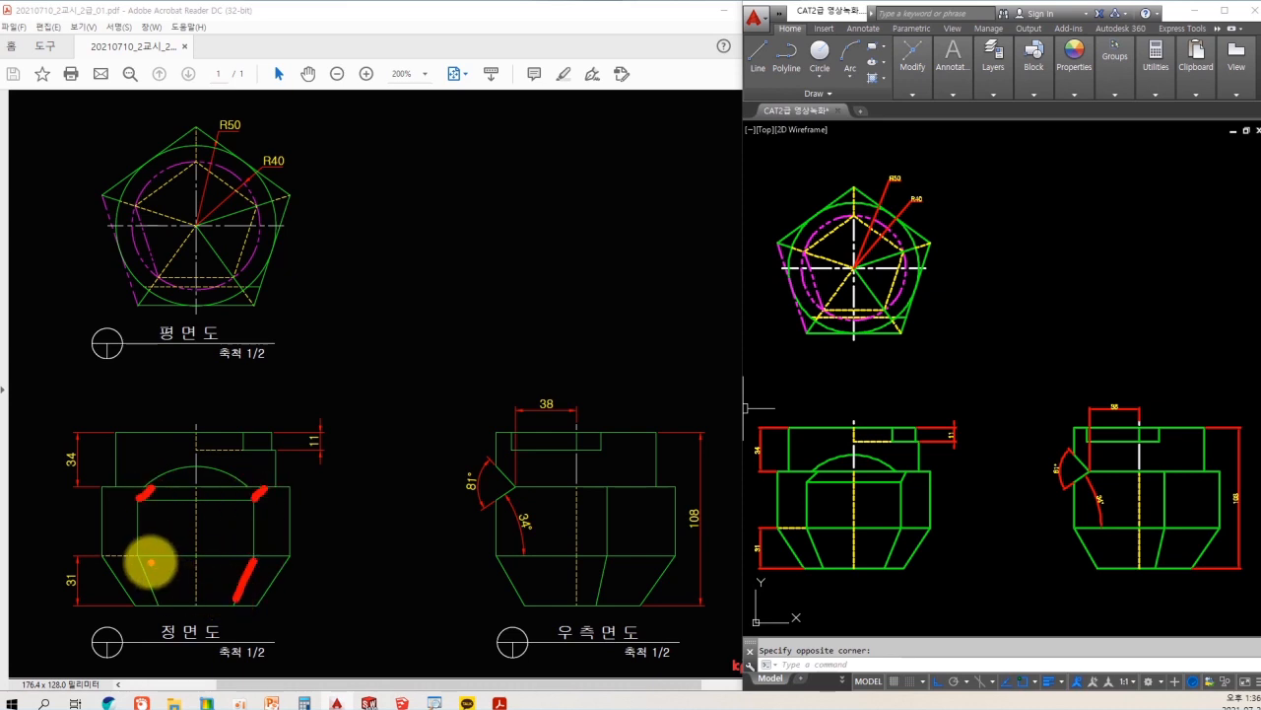
drag(143, 564, 162, 602)
drag(99, 569, 134, 604)
drag(284, 560, 262, 600)
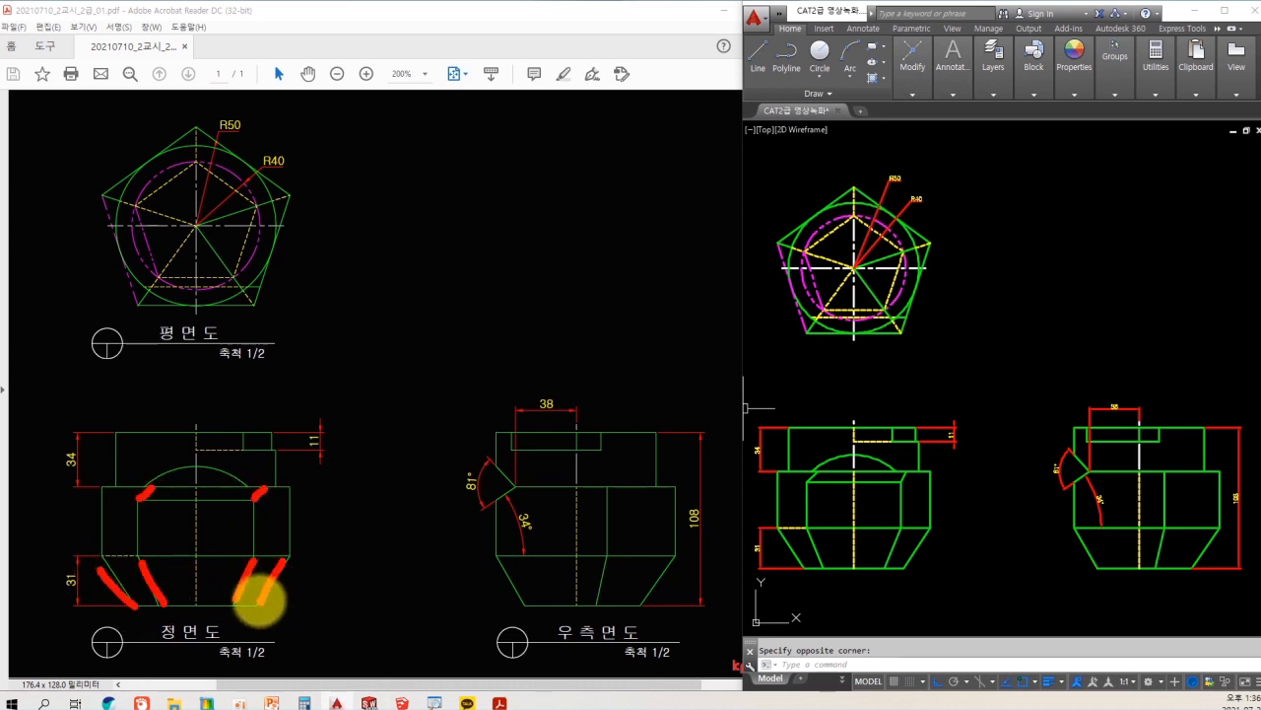
drag(504, 474, 491, 473)
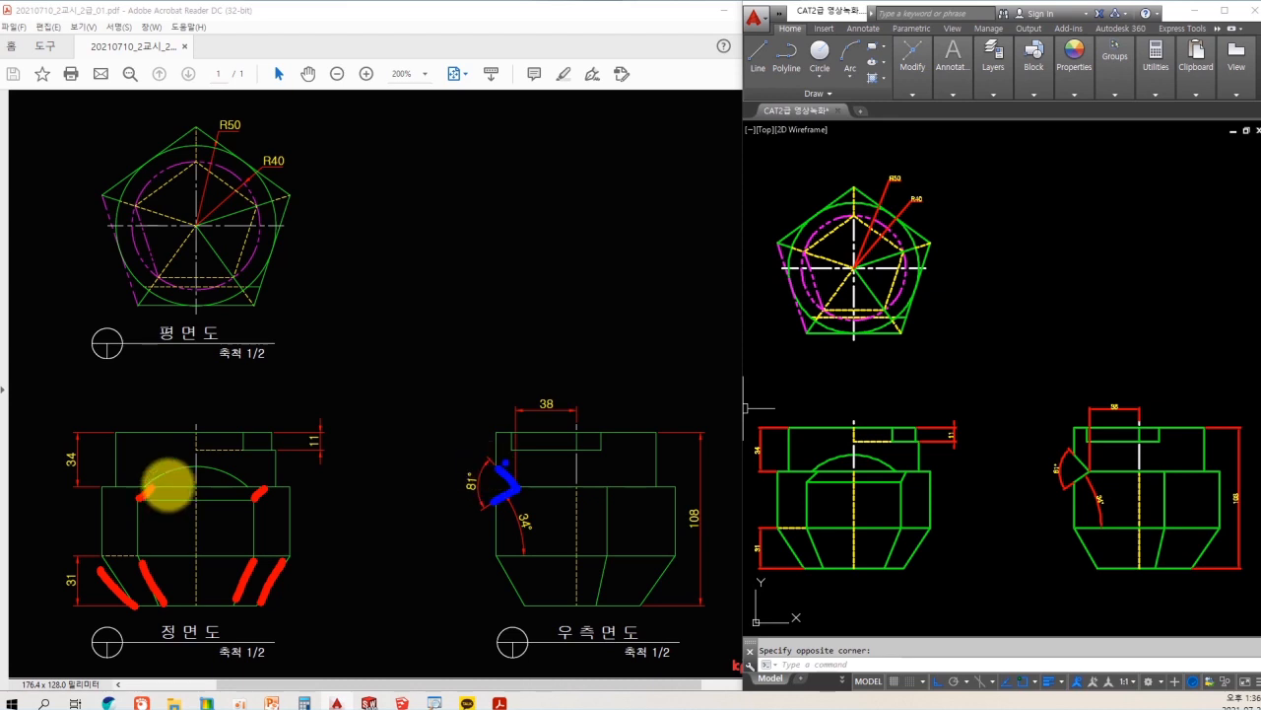
key(Escape)
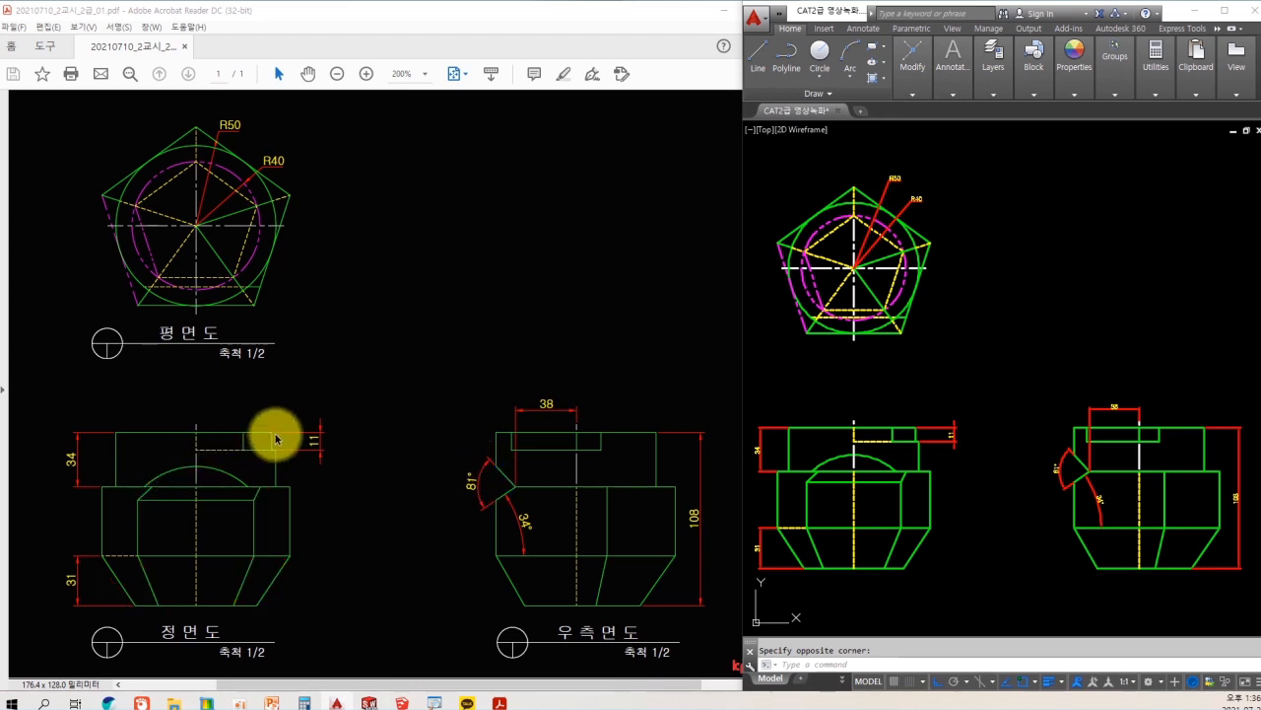